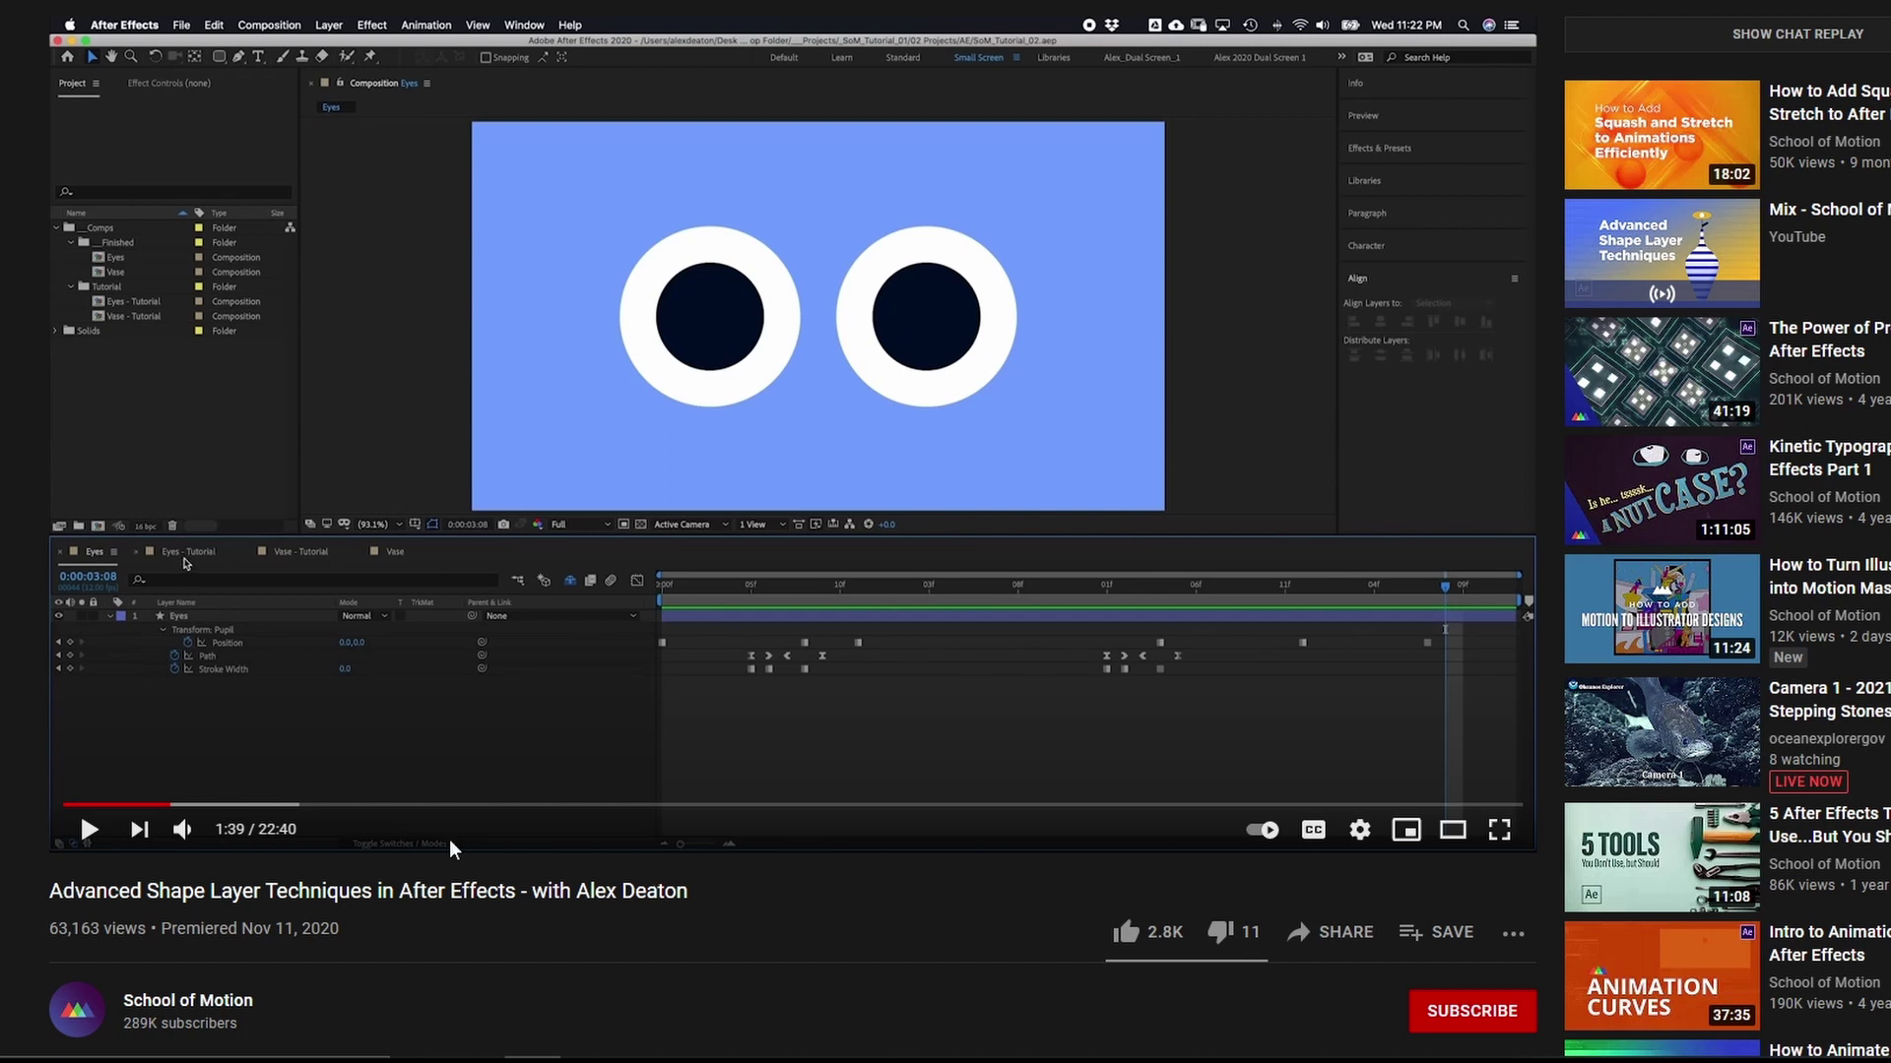
Seek the YouTube tutorial back to 0:48, then ahead to 2:56 for the After Effects walkthrough.
click(116, 804)
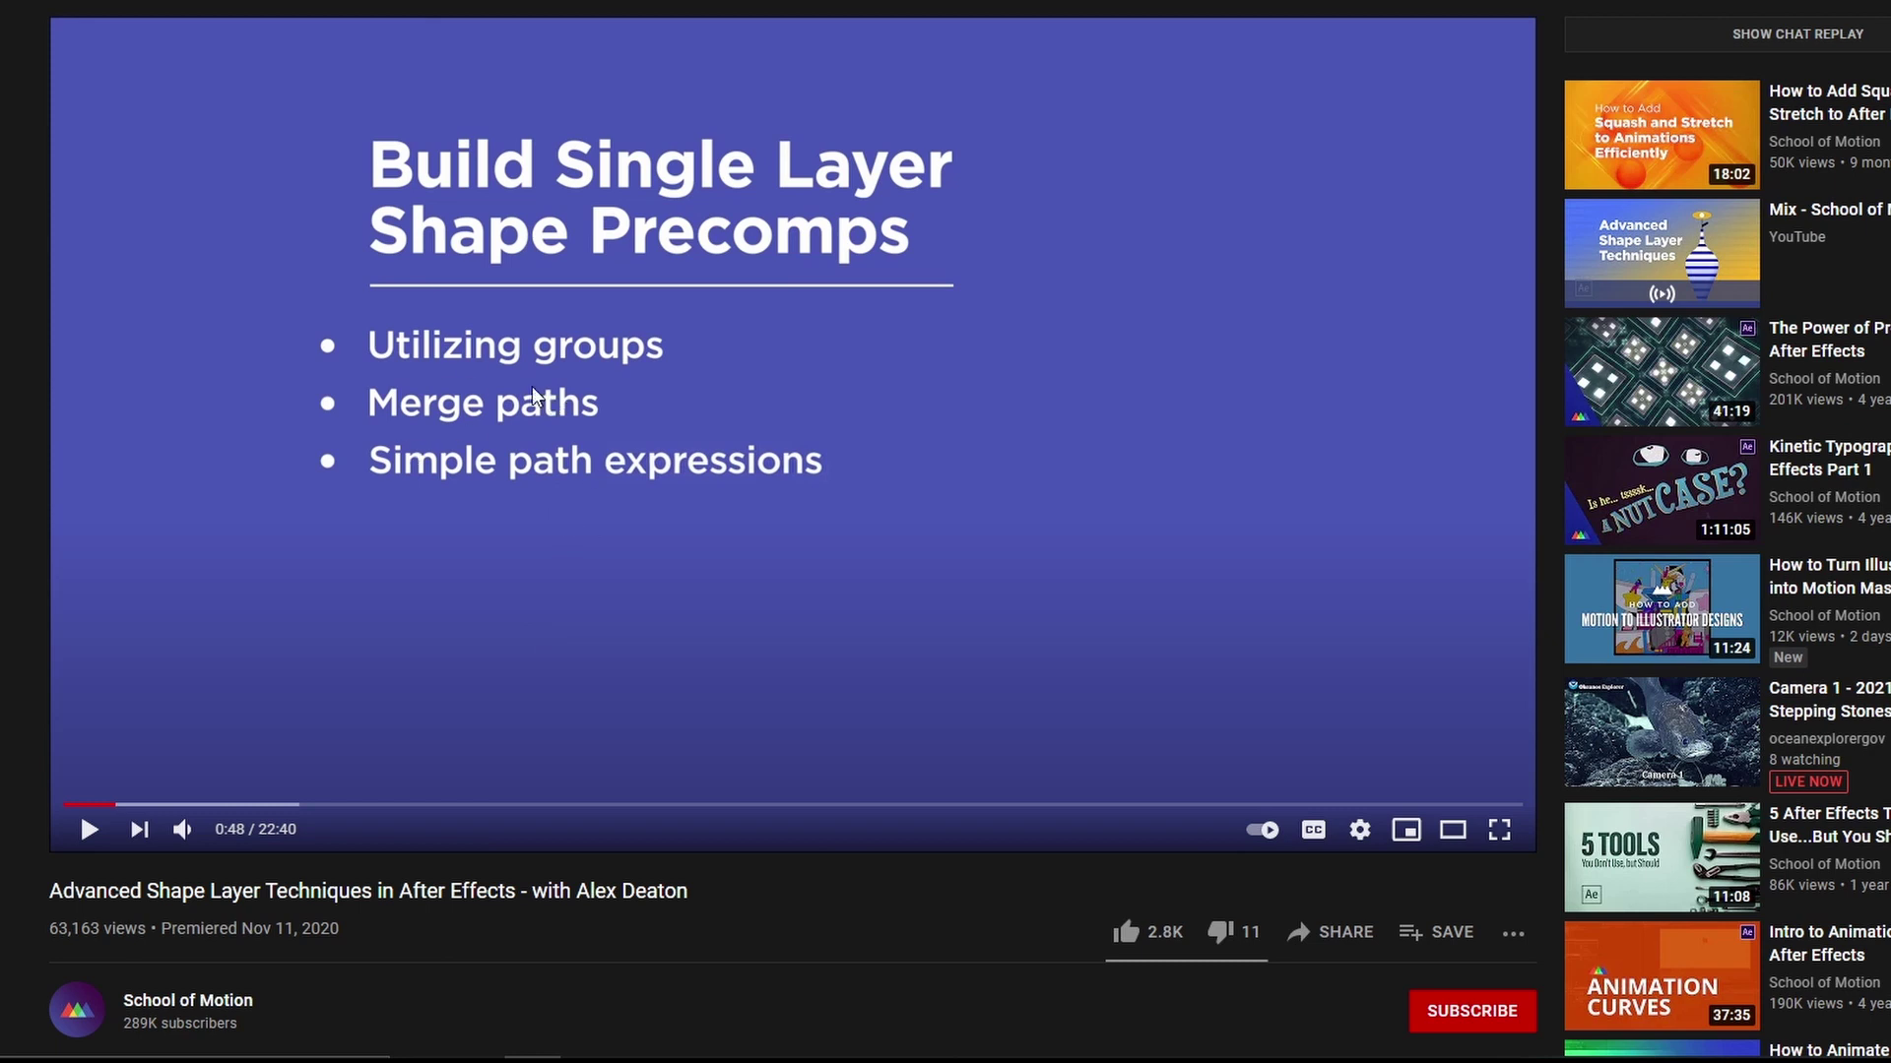
click(253, 805)
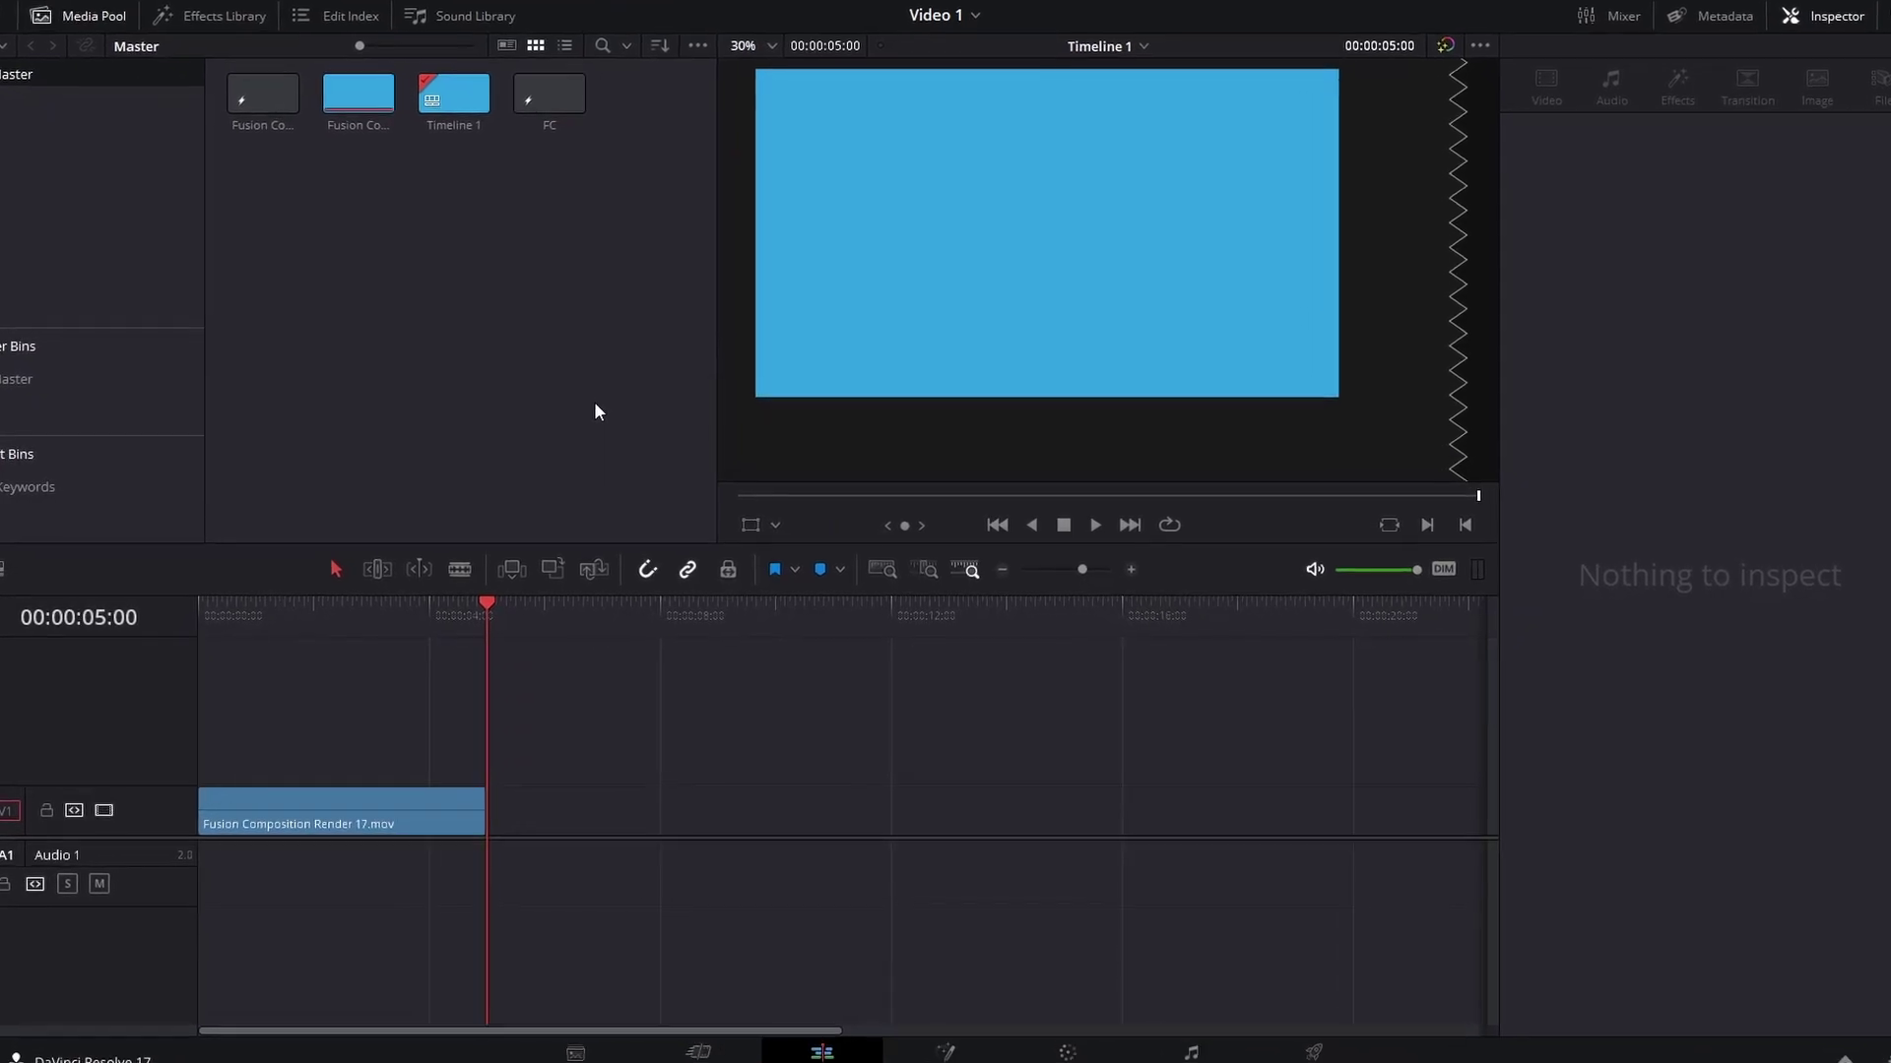
Create a new Fusion composition clip named TUTO in the Media Pool.
right_click(598, 406)
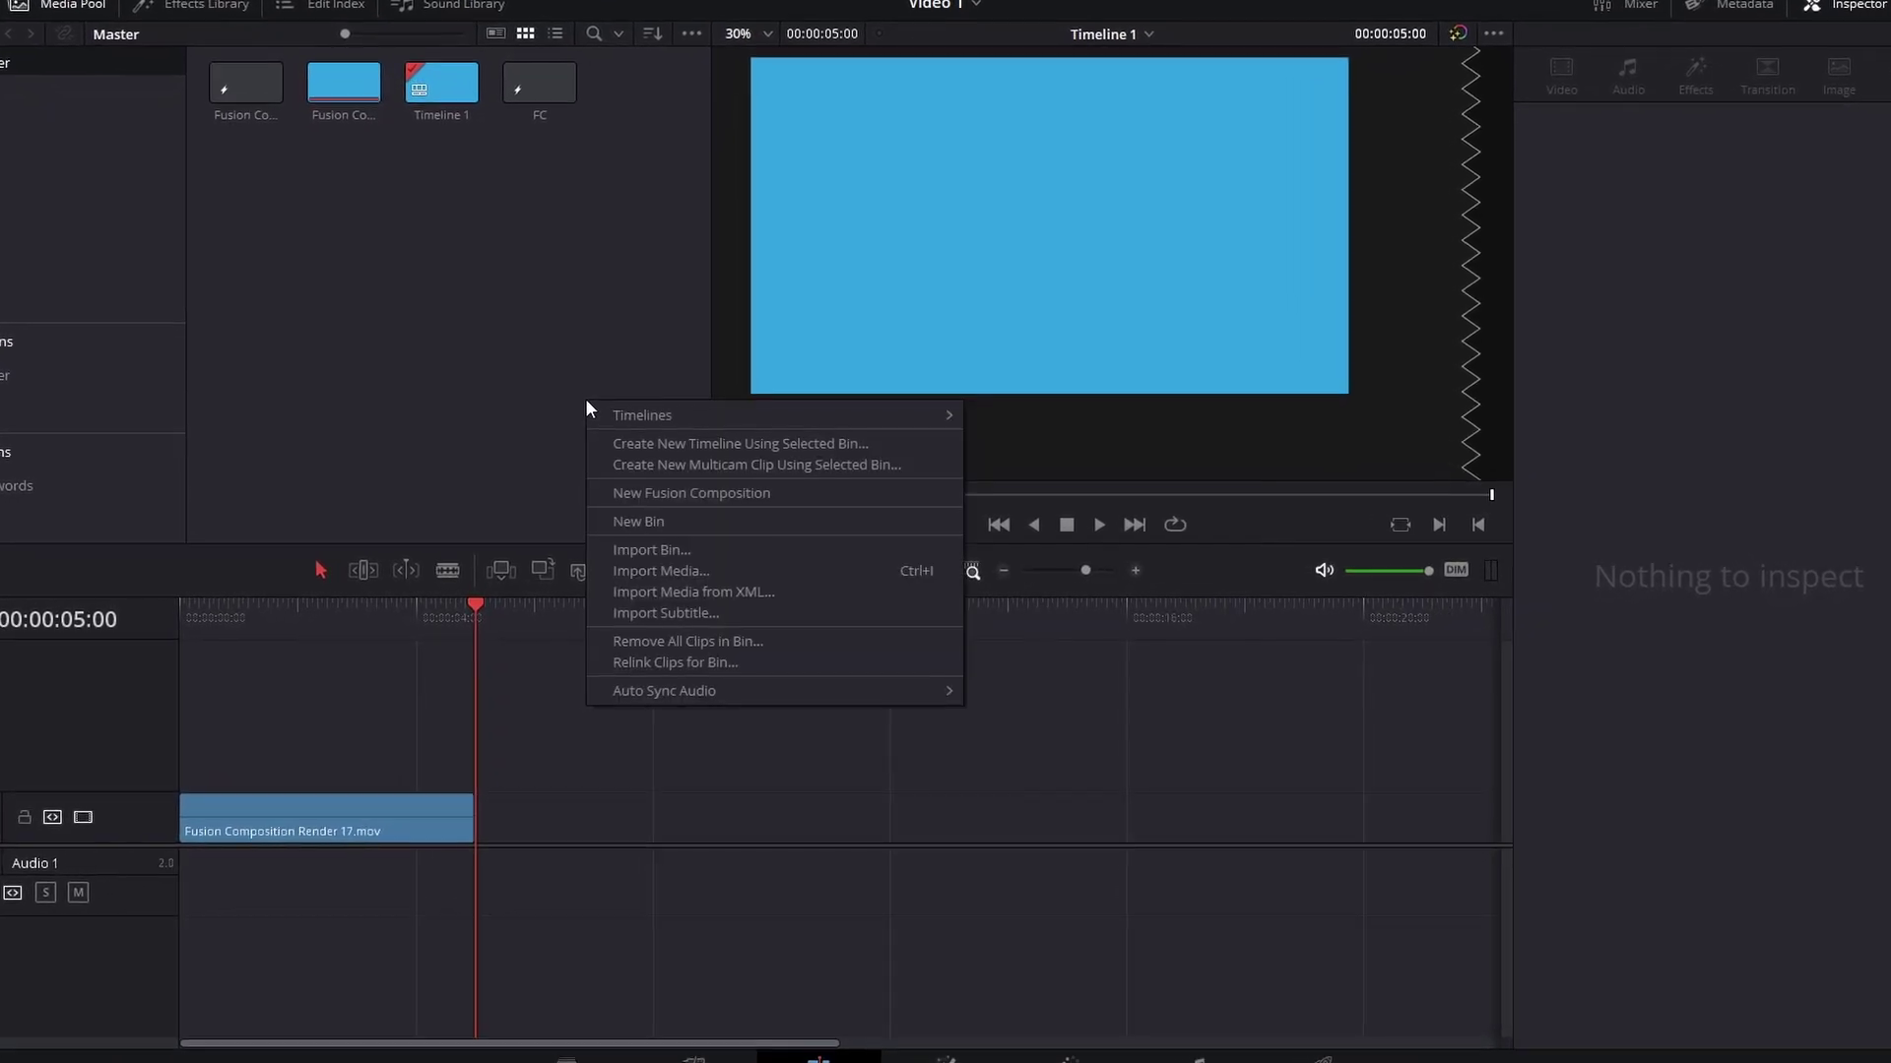
click(744, 490)
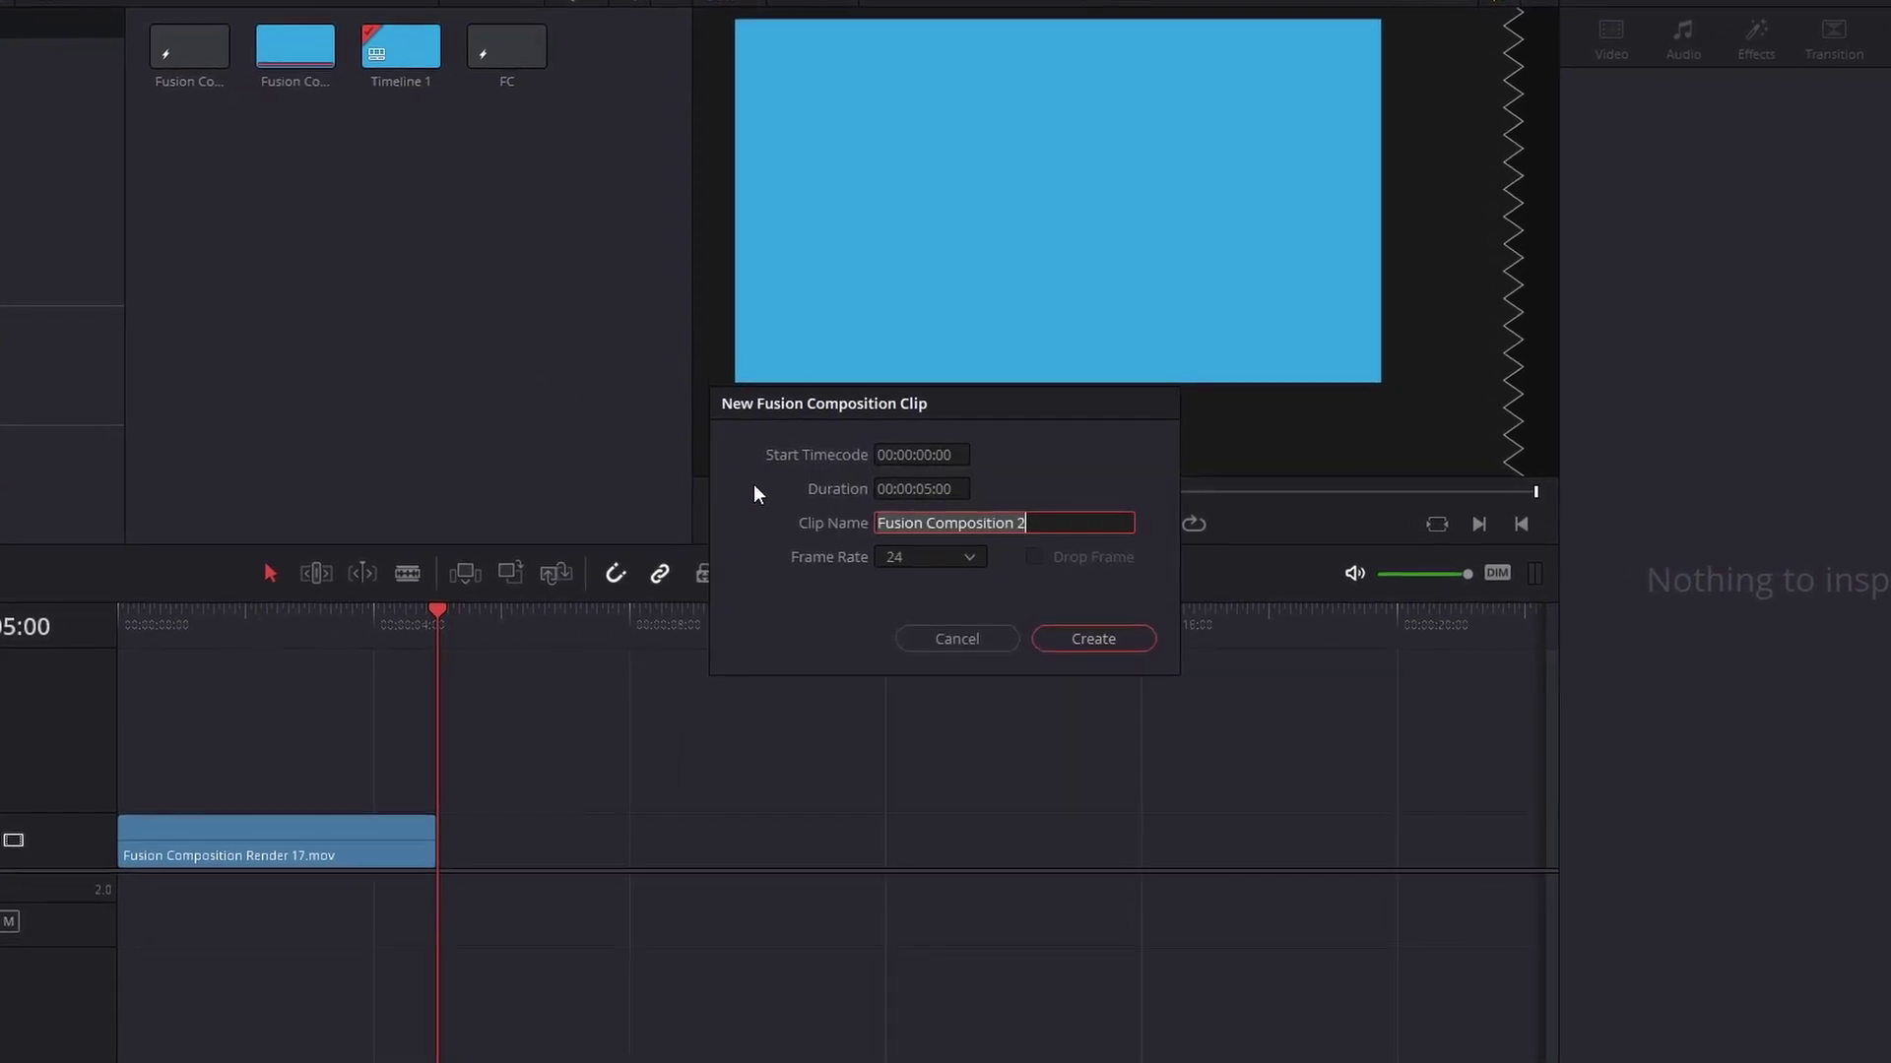
text(TUTO)
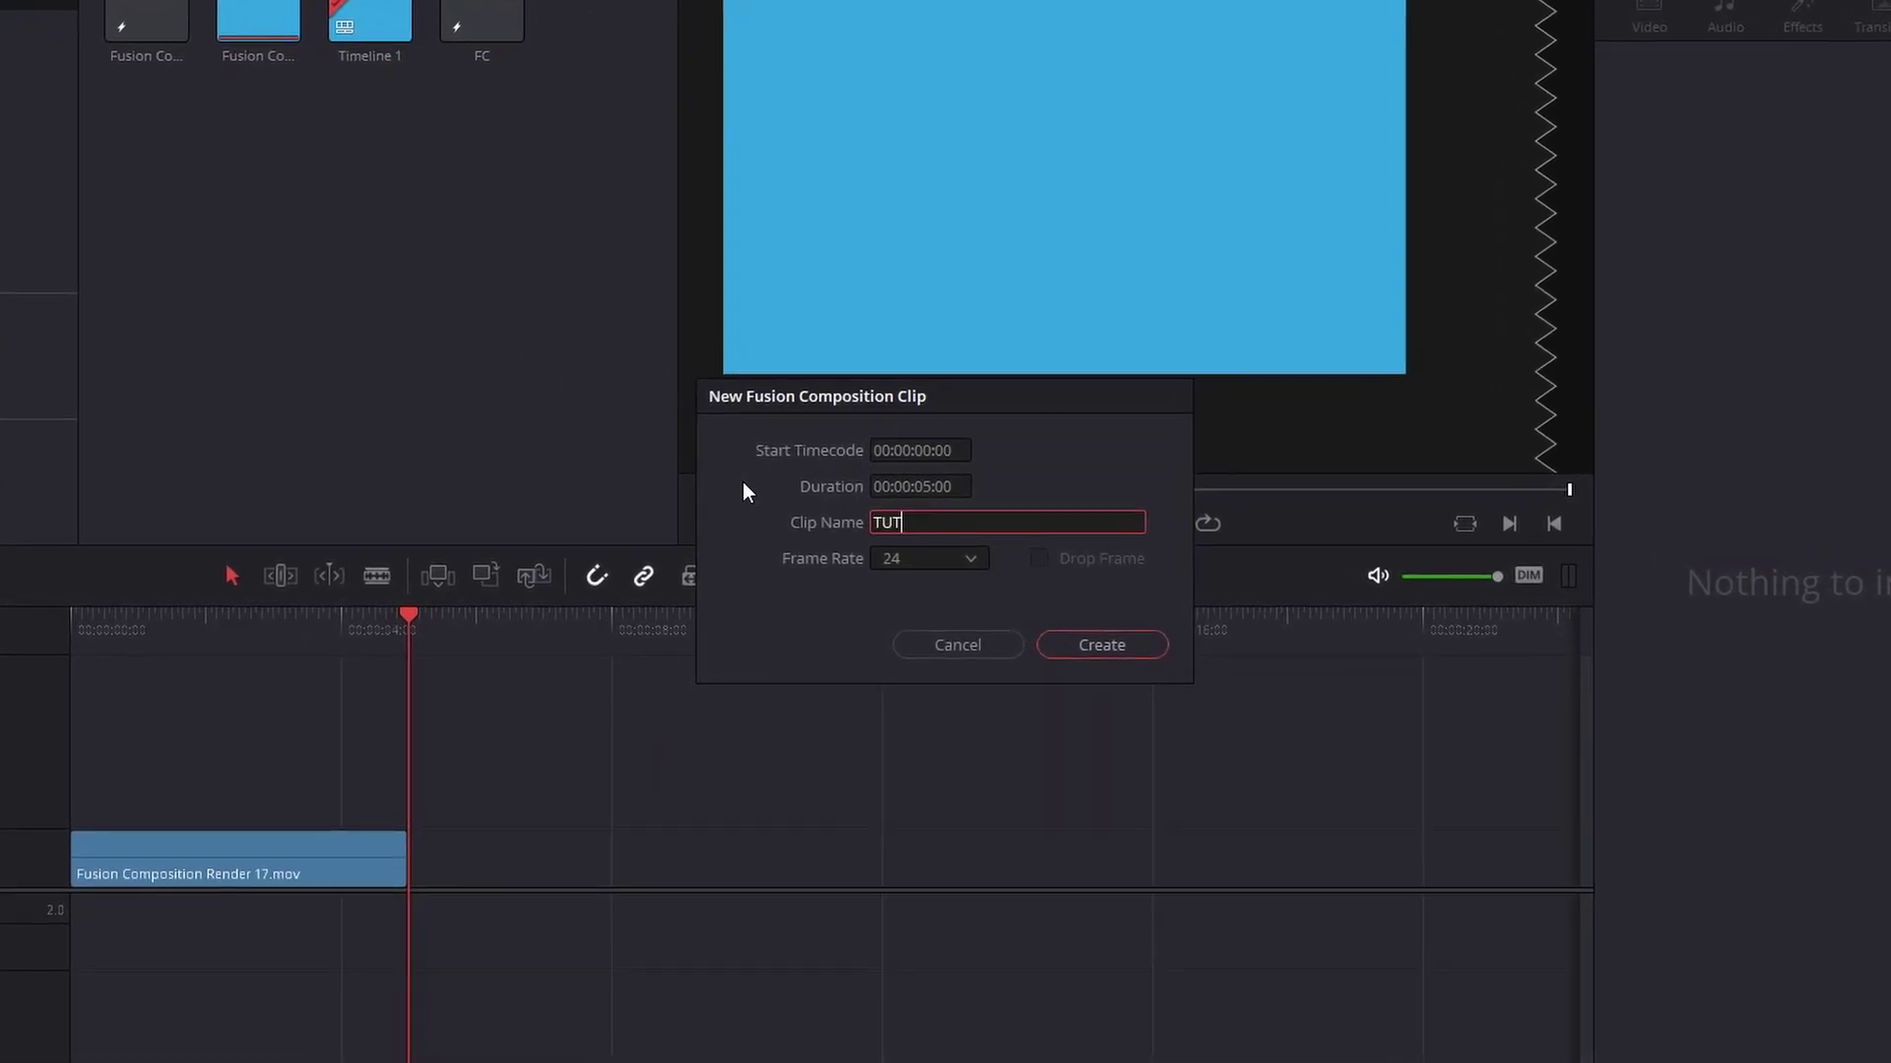
key(Return)
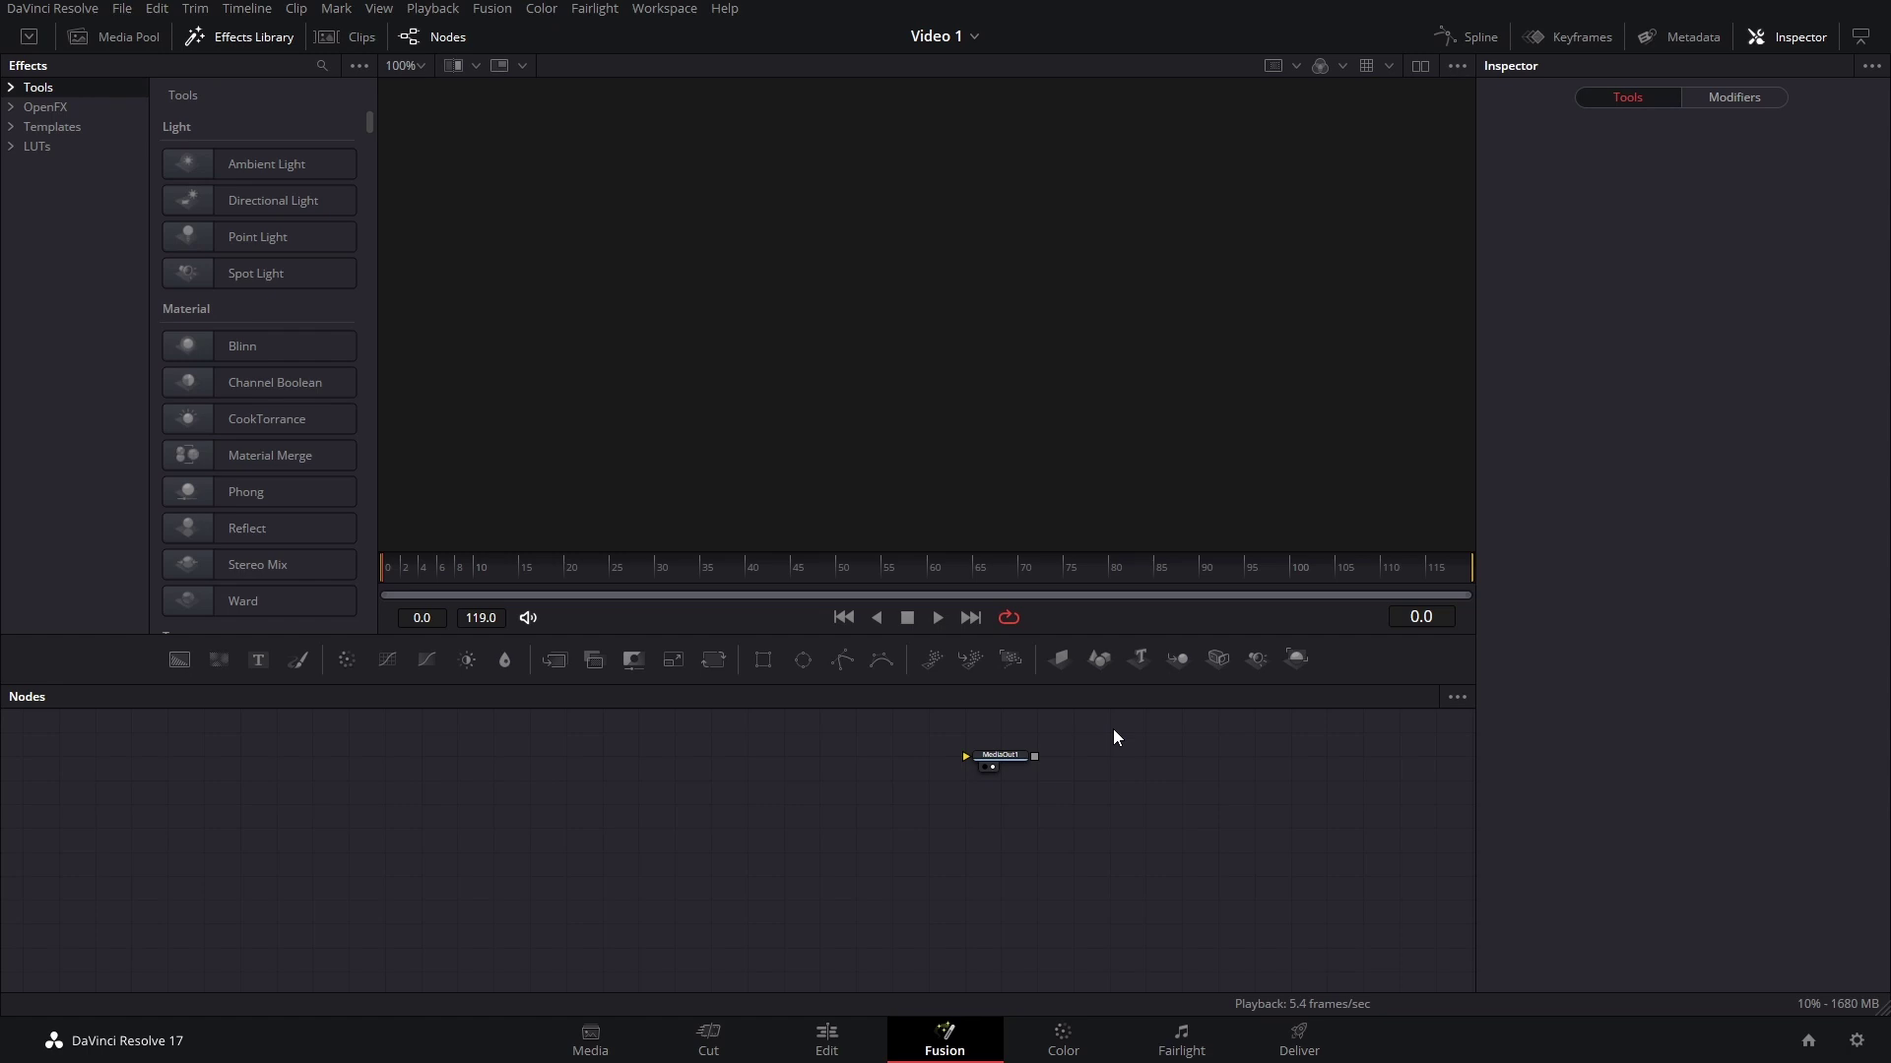
Add a Background node wired to MediaOut1, set its Alpha to 0, and show safe-area guides.
click(176, 662)
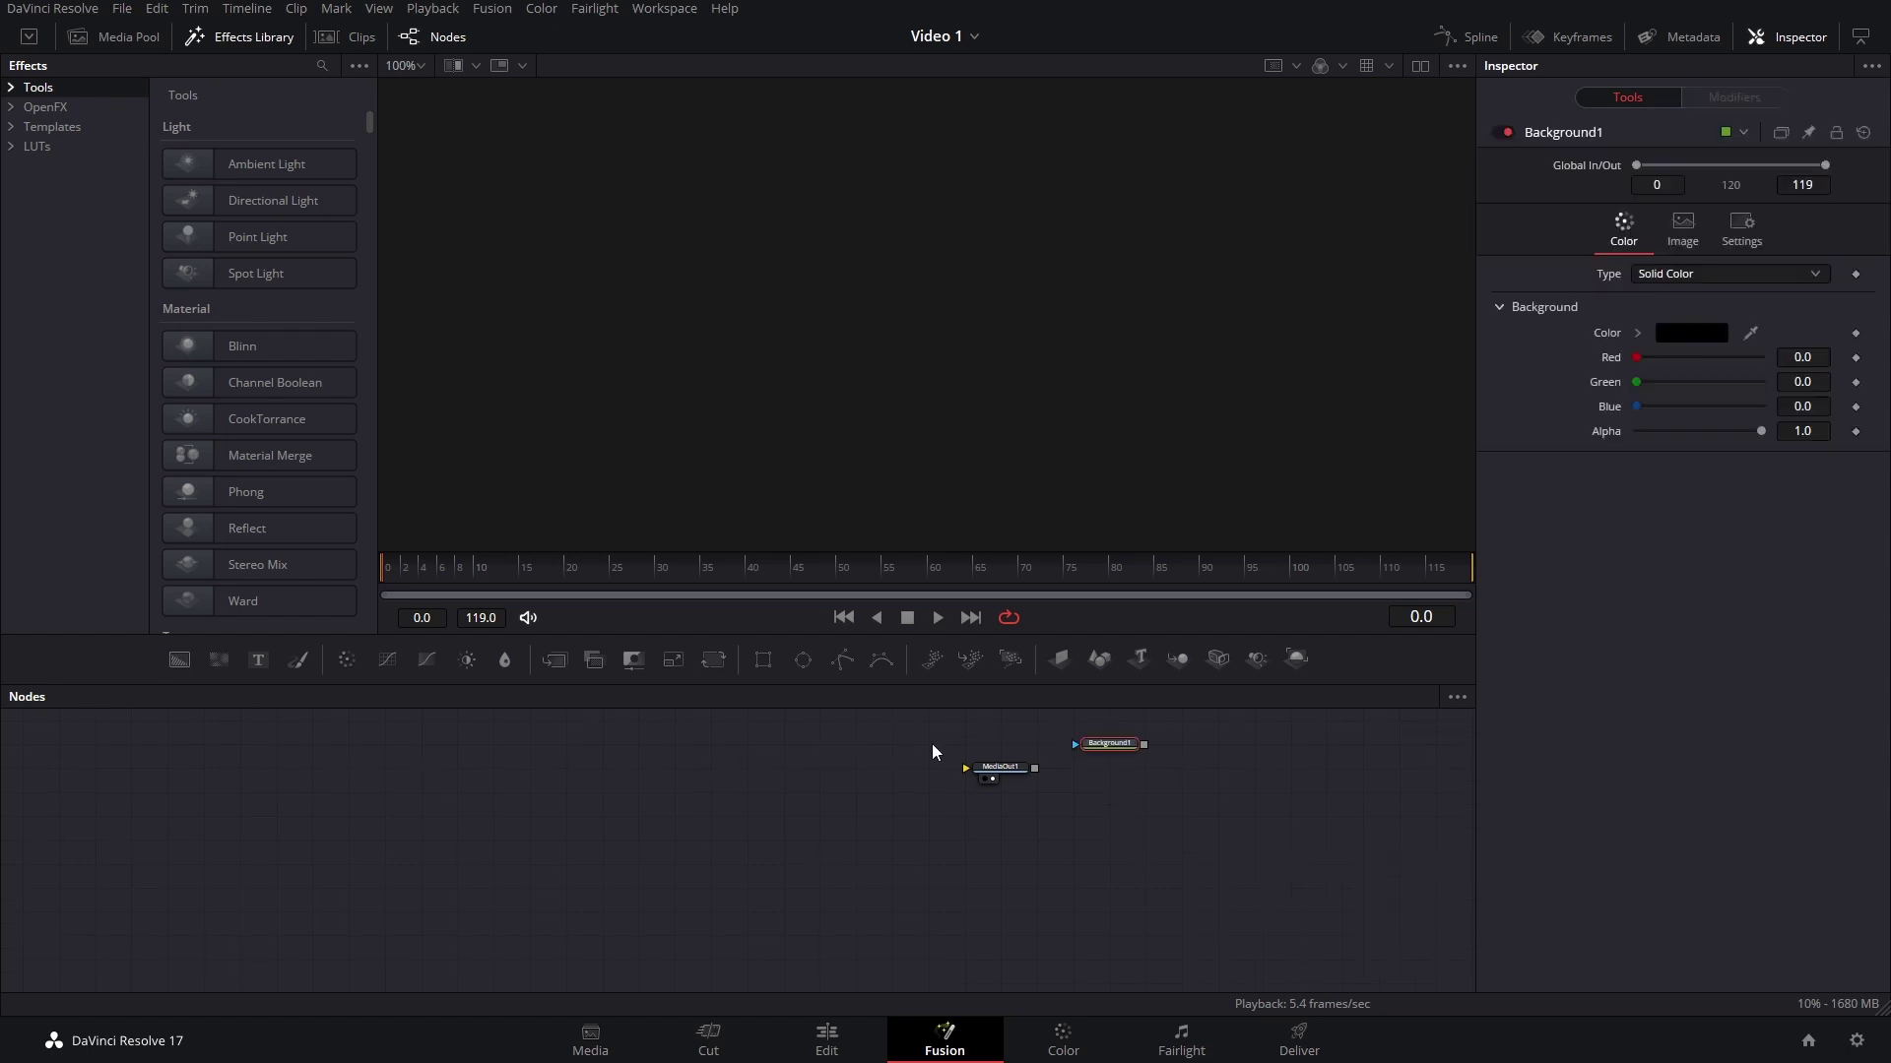
drag(1103, 746, 1004, 769)
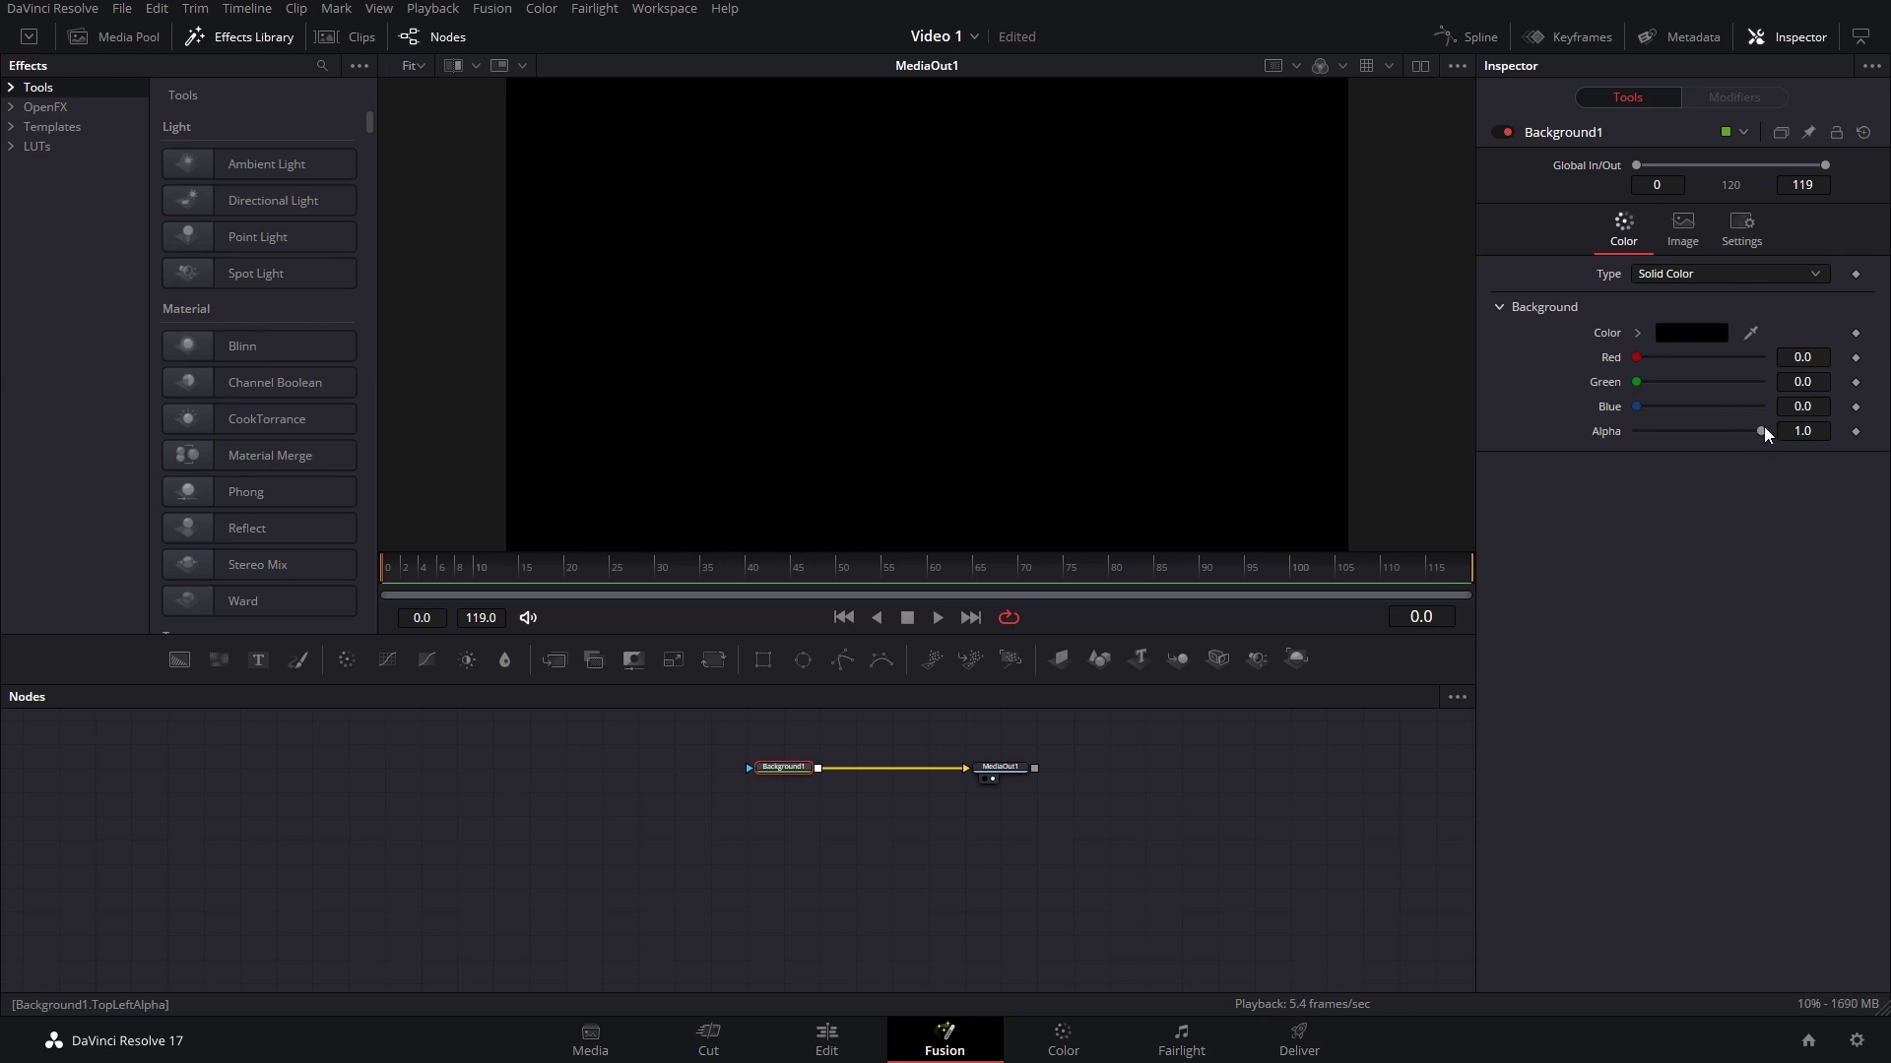
drag(1764, 431, 1620, 434)
scroll(1043, 409, down, 3)
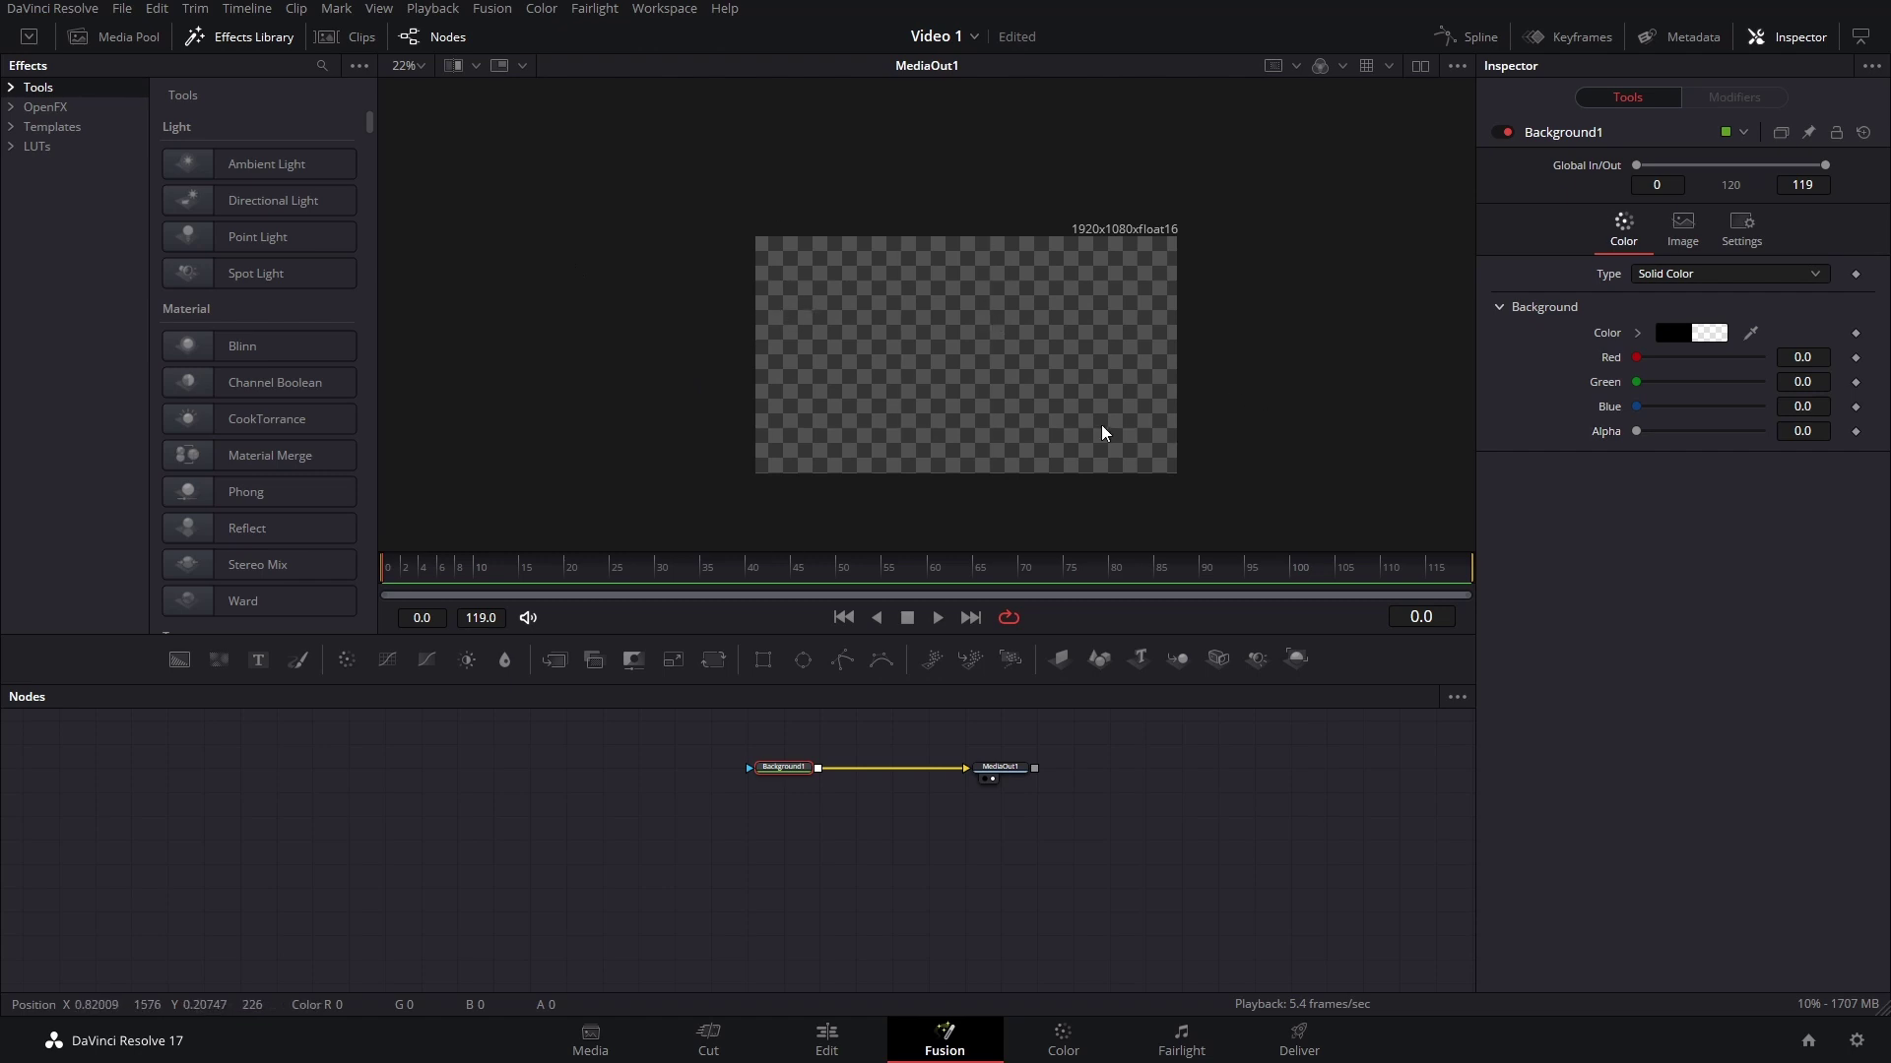
key(ctrl+g)
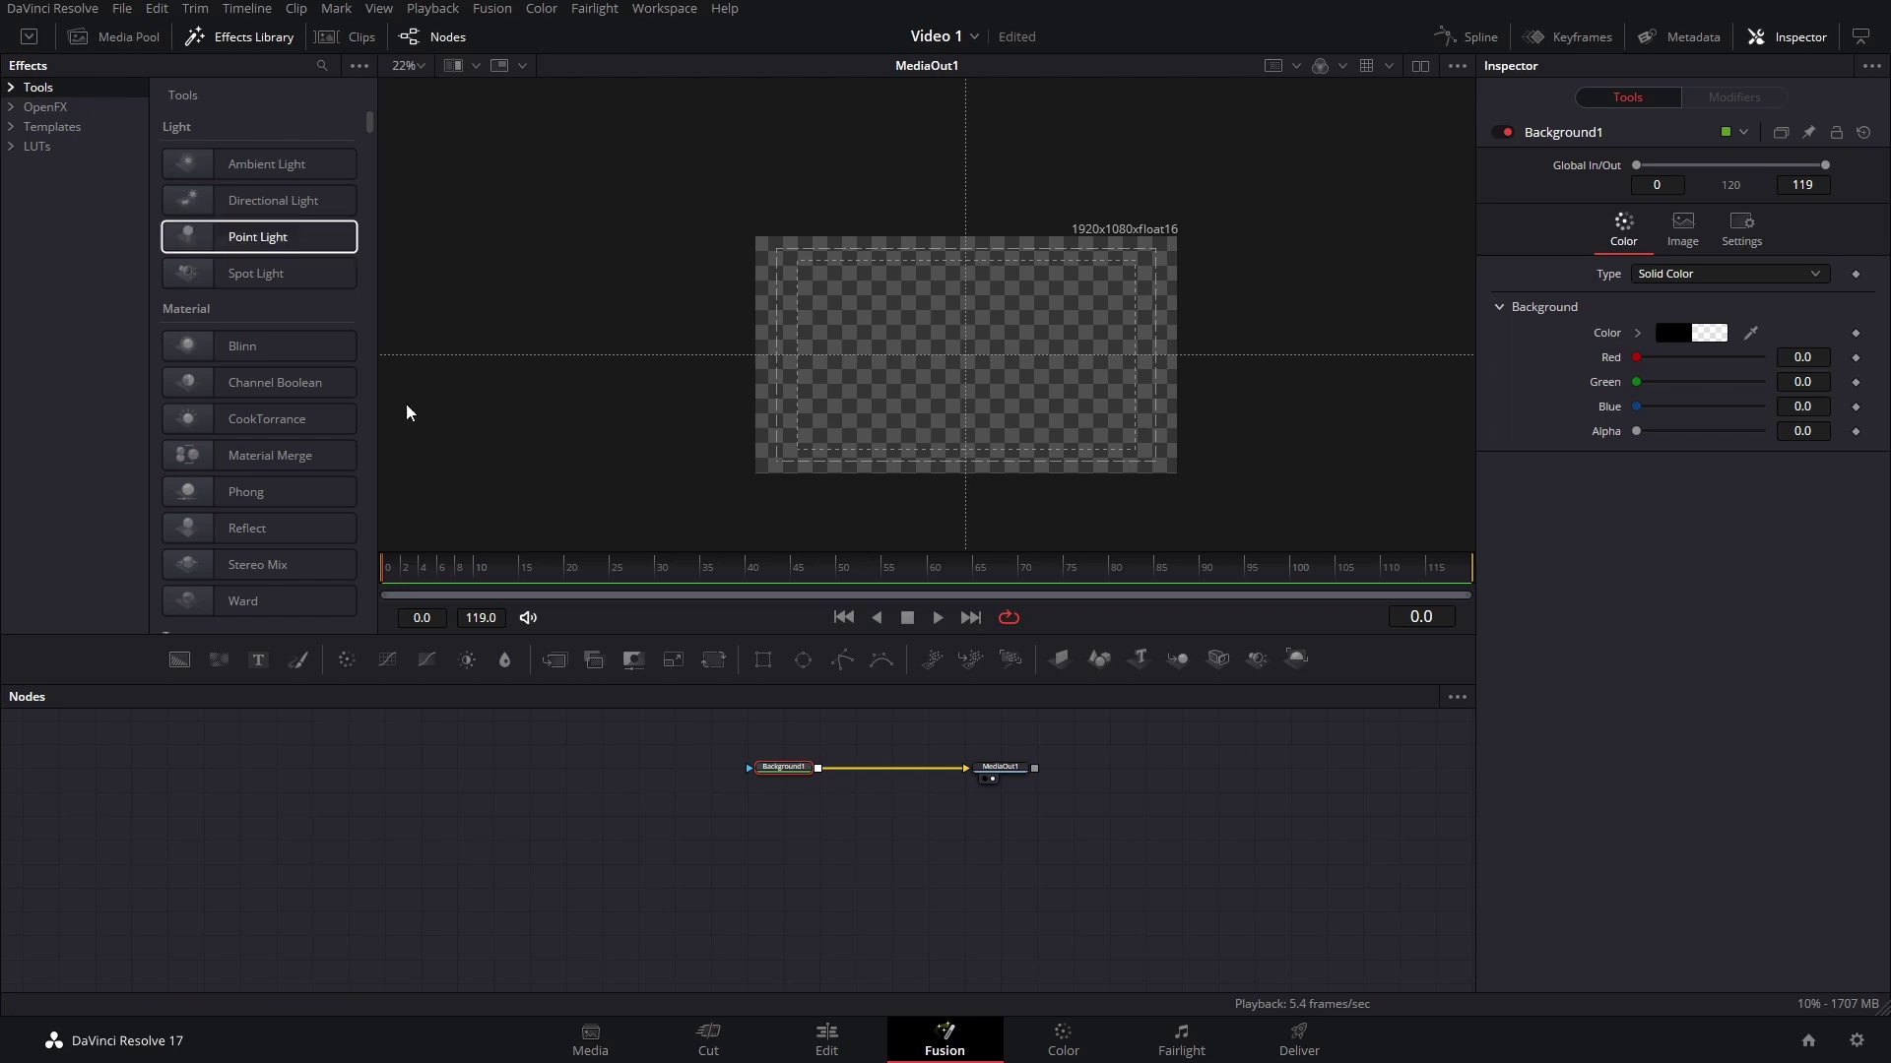
drag(728, 752, 608, 800)
click(613, 799)
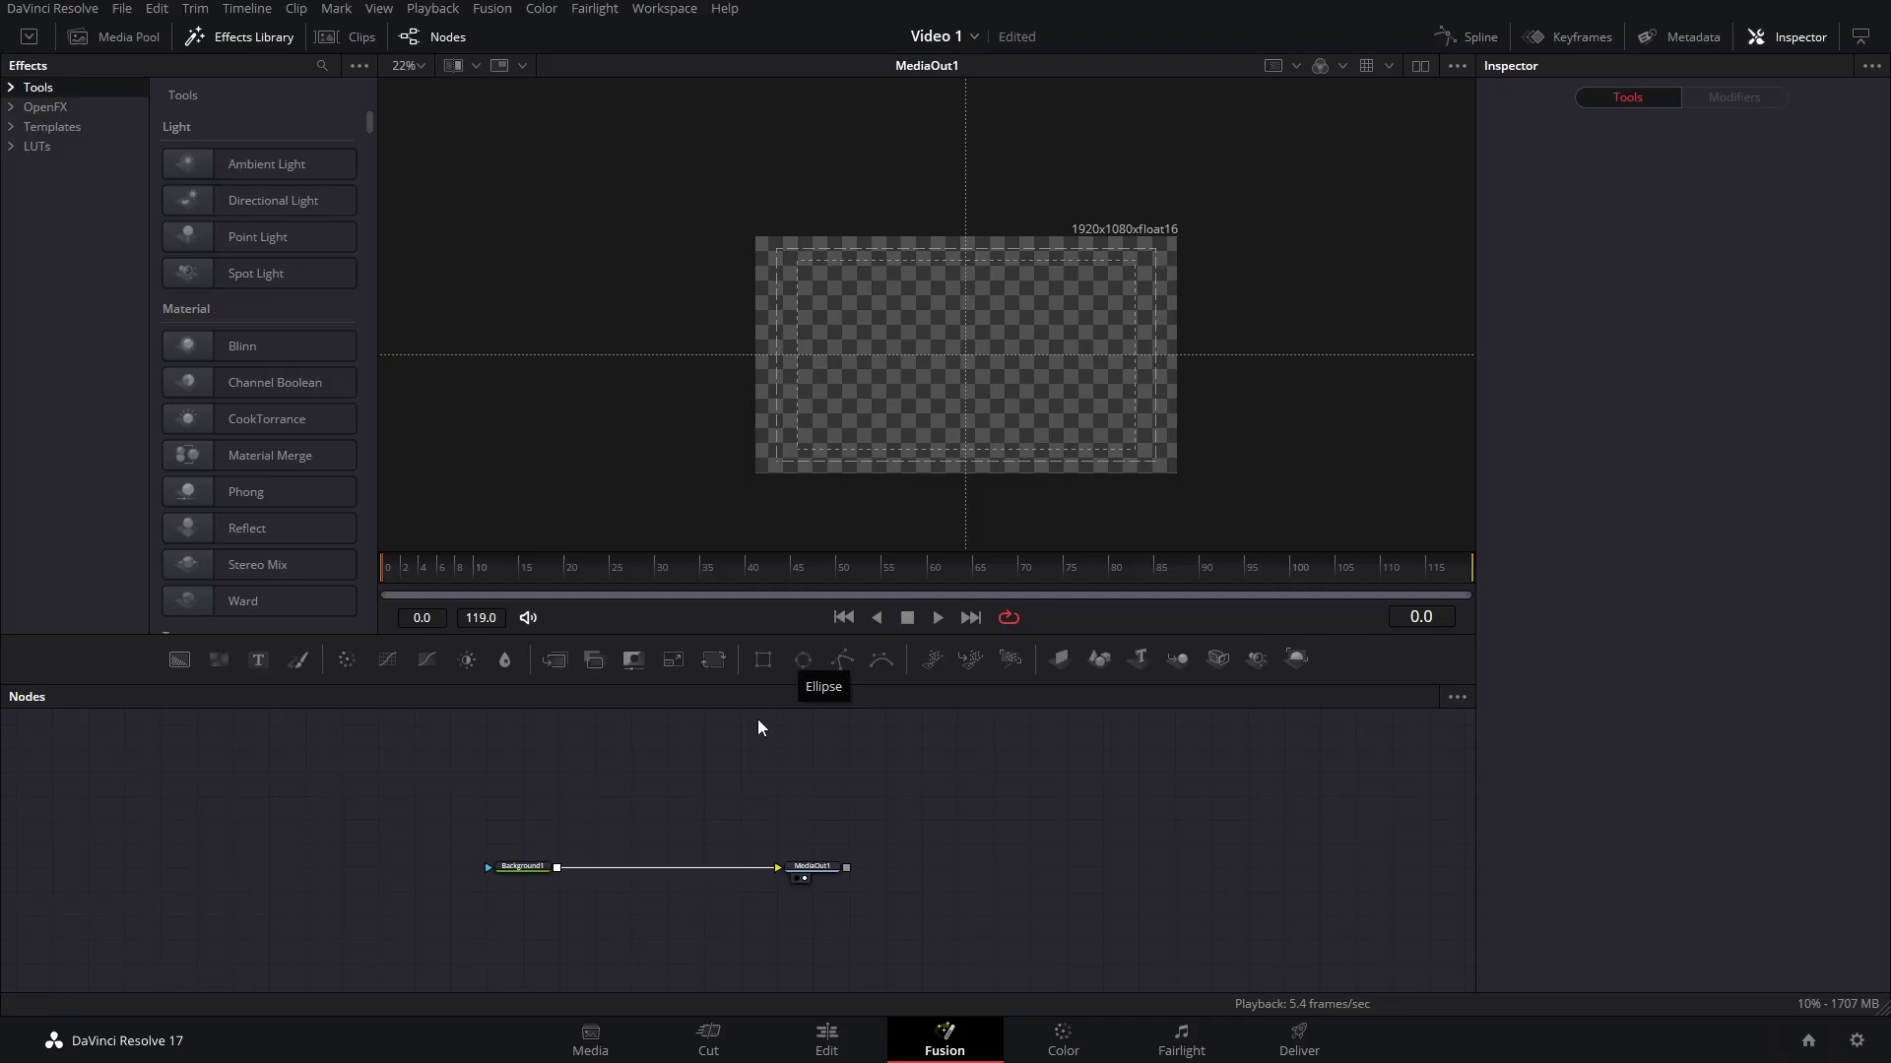
click(803, 658)
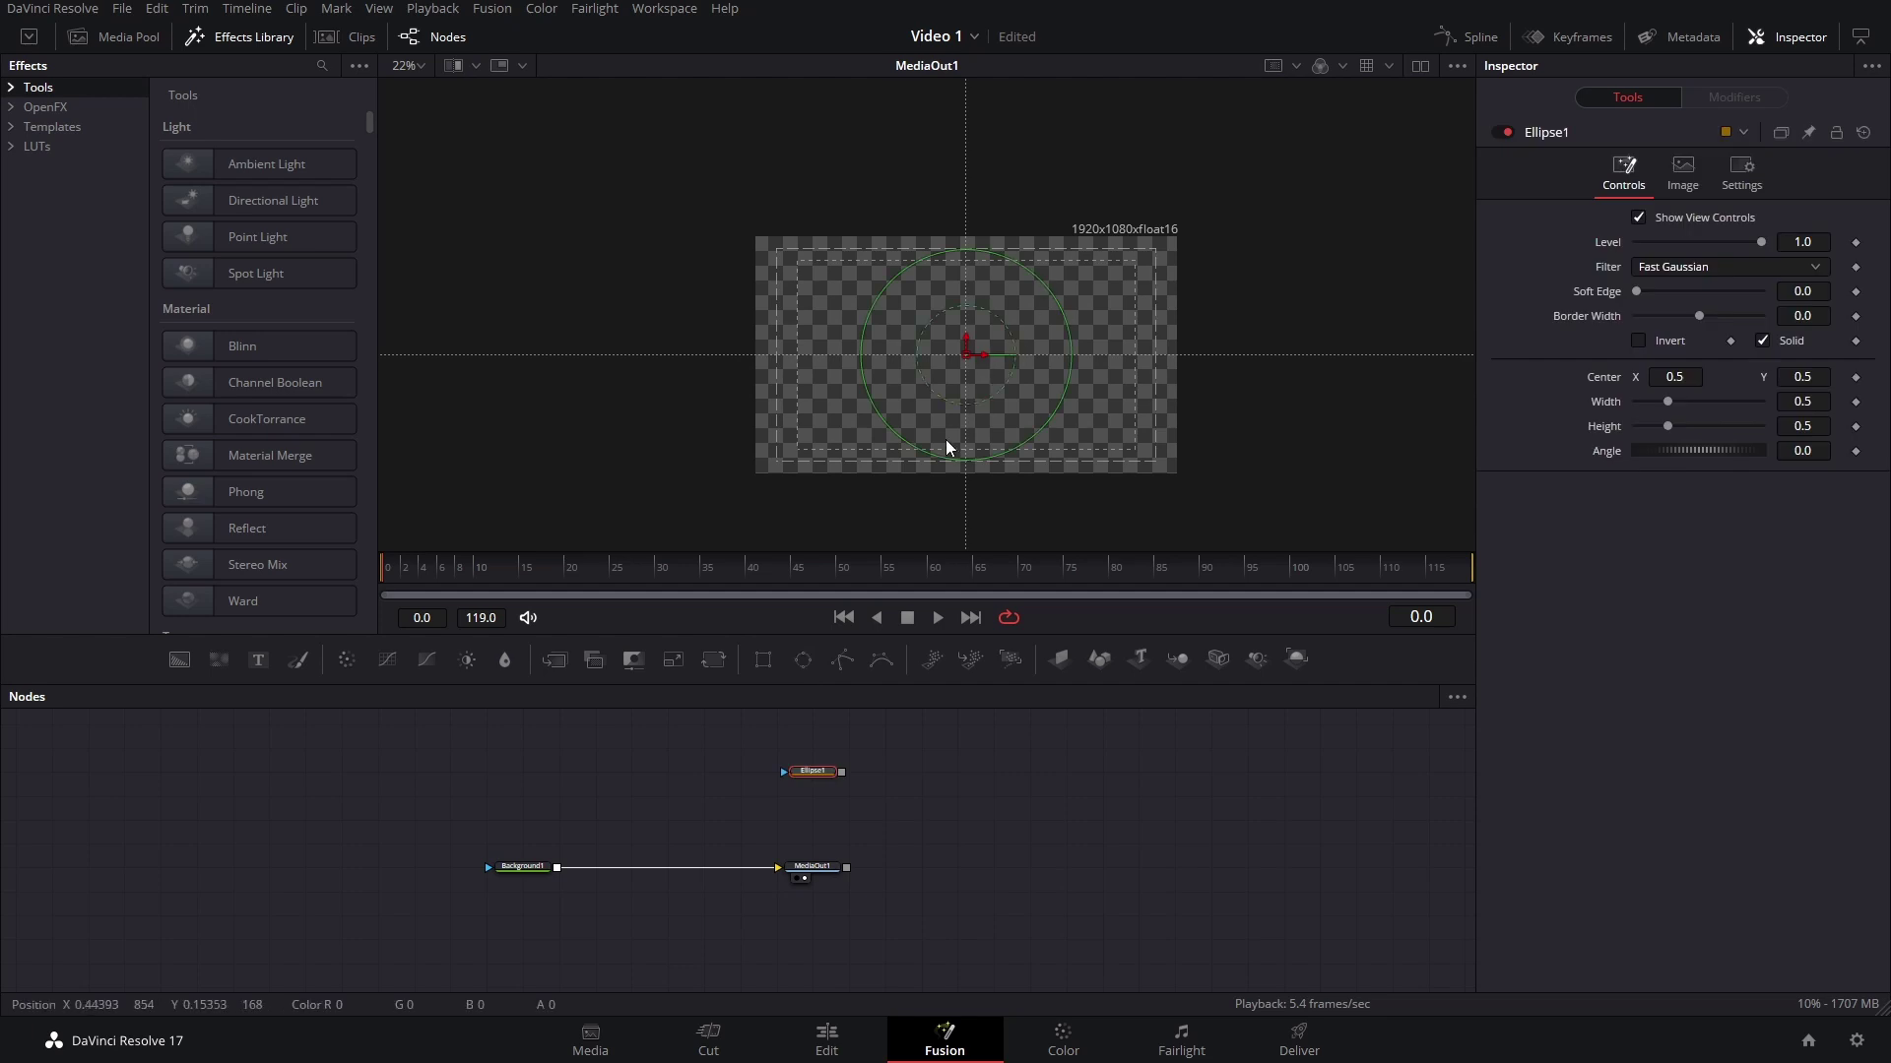
mouse_move(975, 463)
mouse_down()
mouse_move(973, 428)
mouse_move(975, 453)
mouse_up()
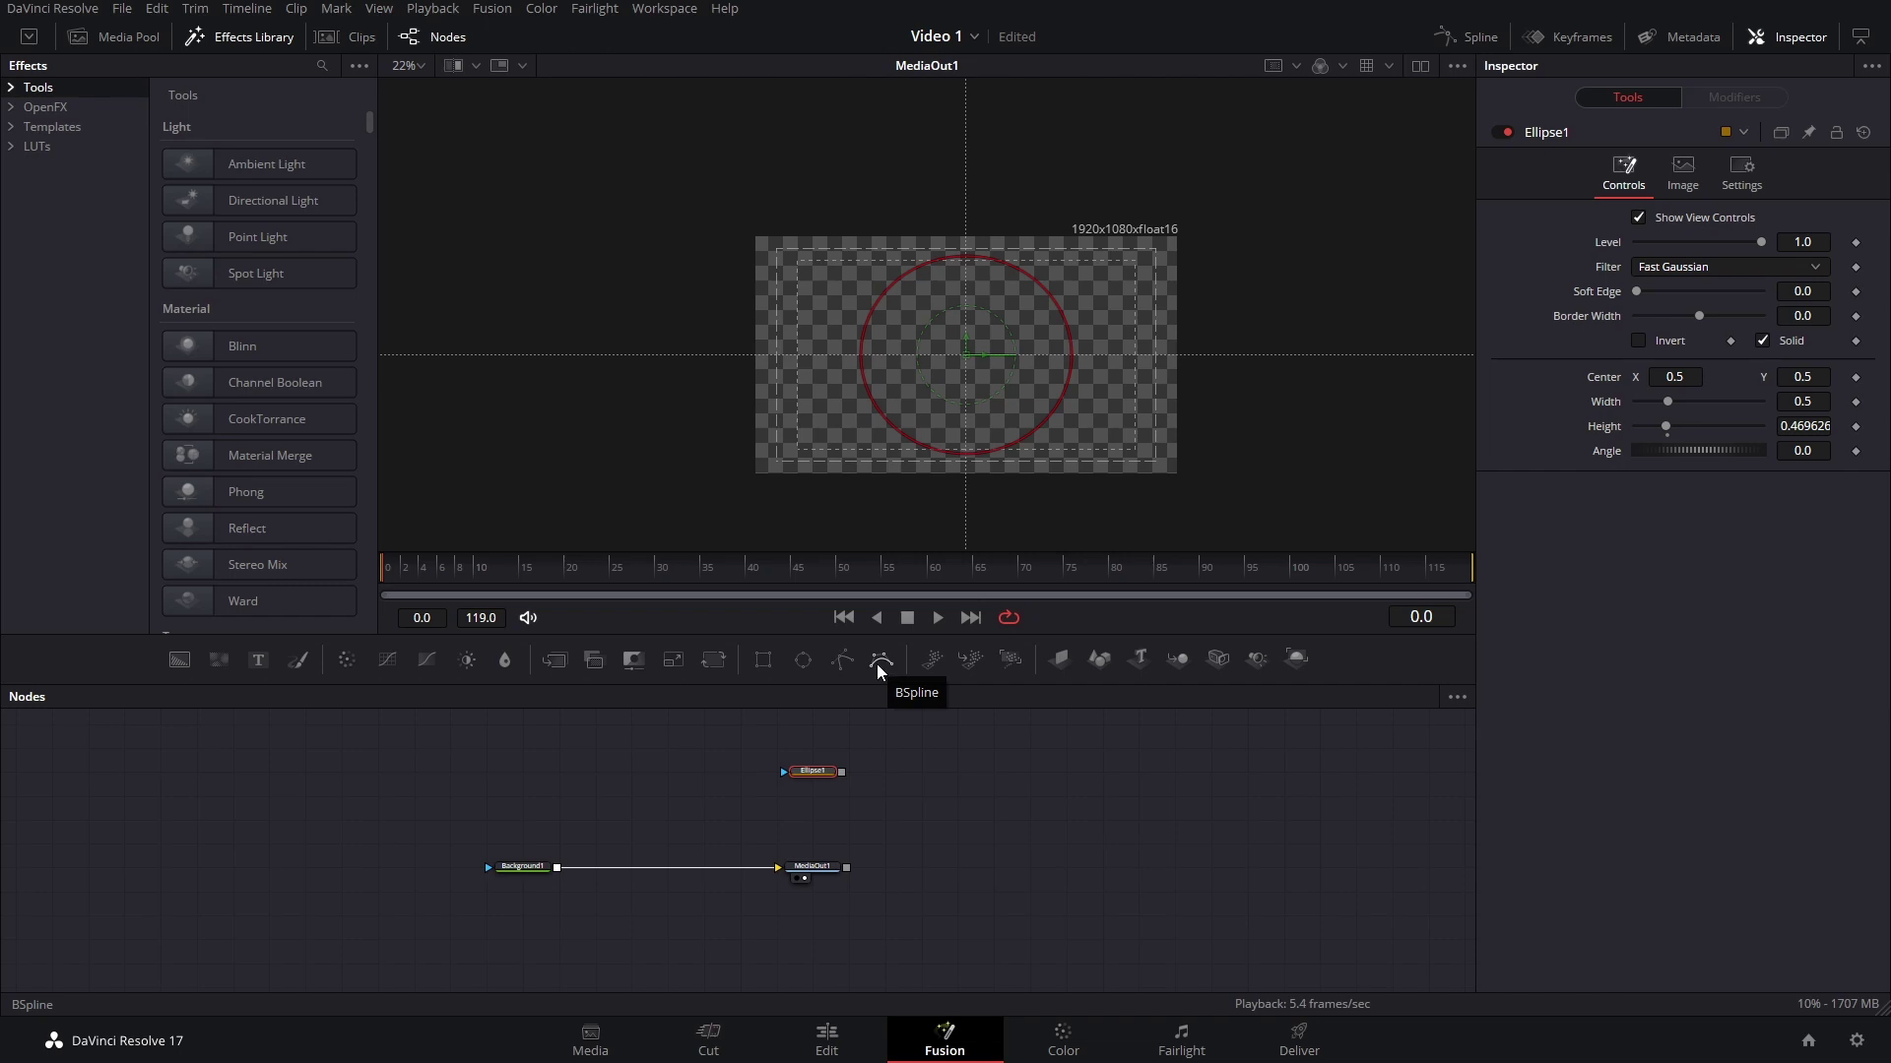
drag(880, 765, 817, 801)
key(Delete)
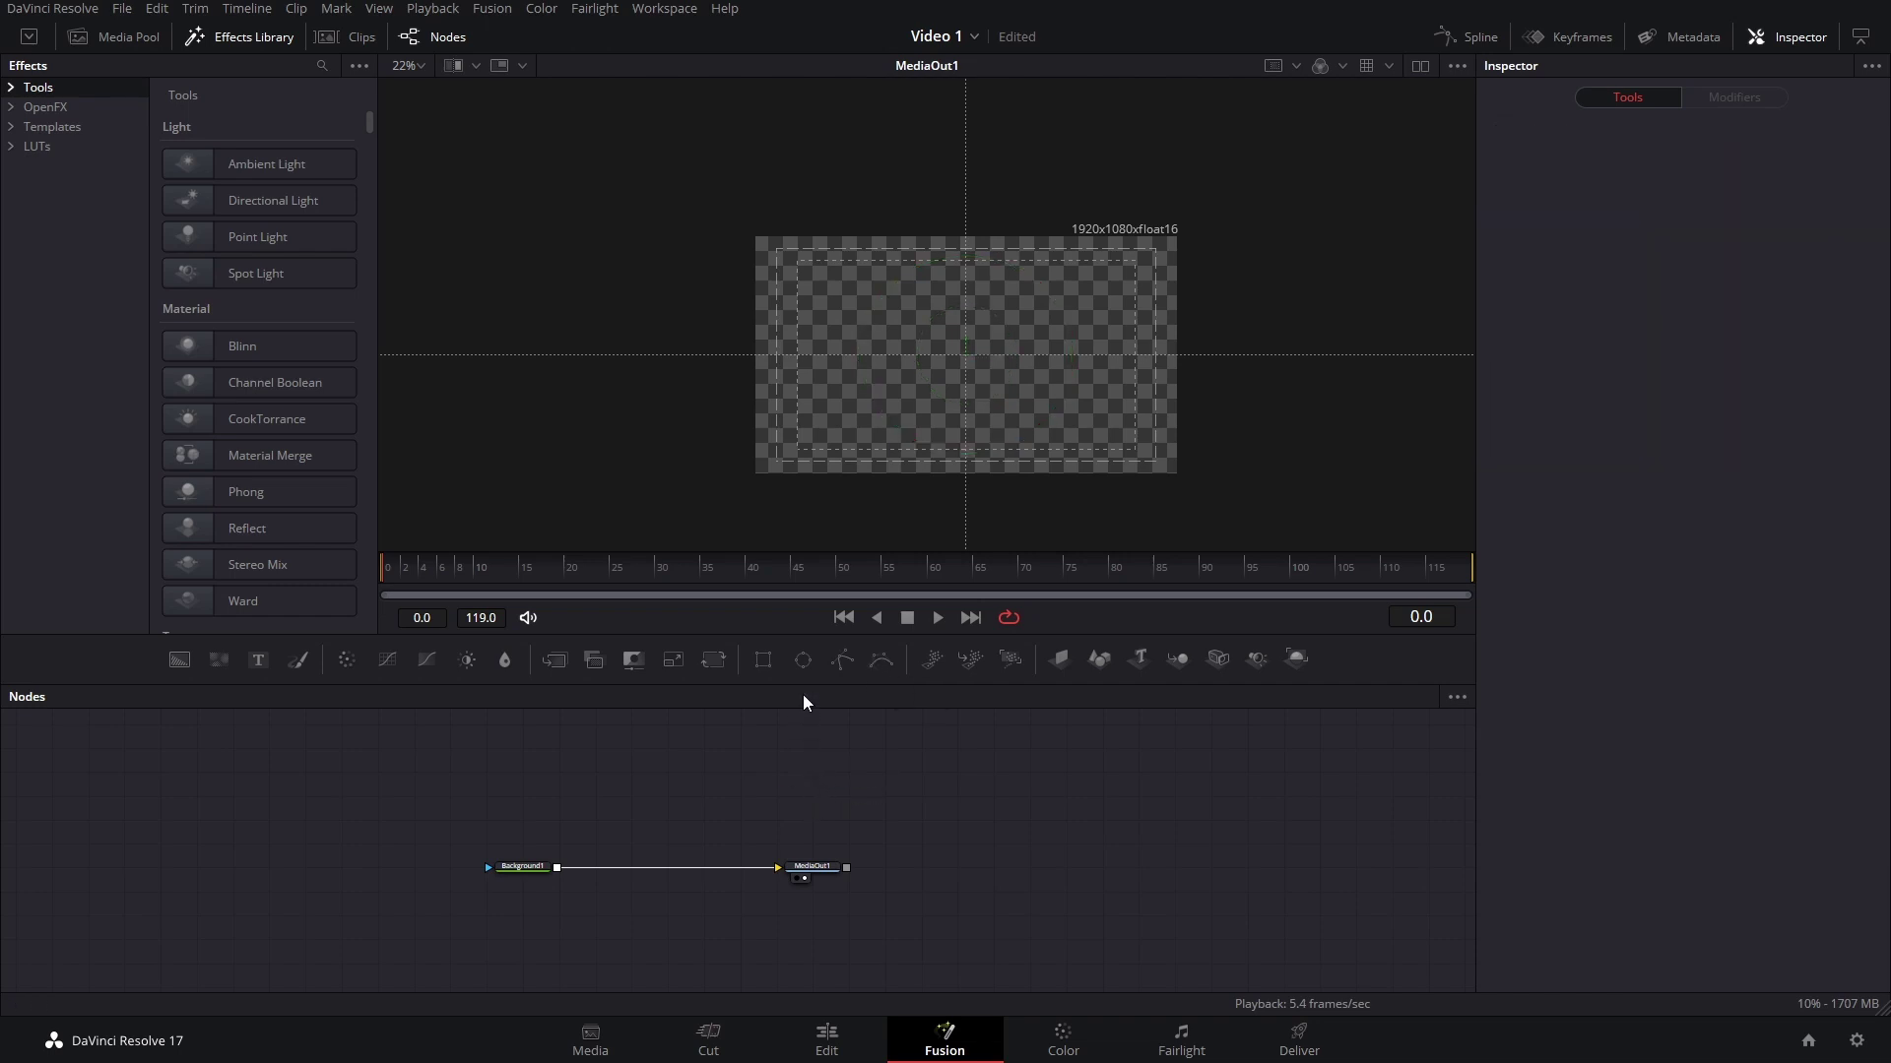
Add a Polygon node and give it a 0.25 by 0.25 ellipse outline.
click(842, 661)
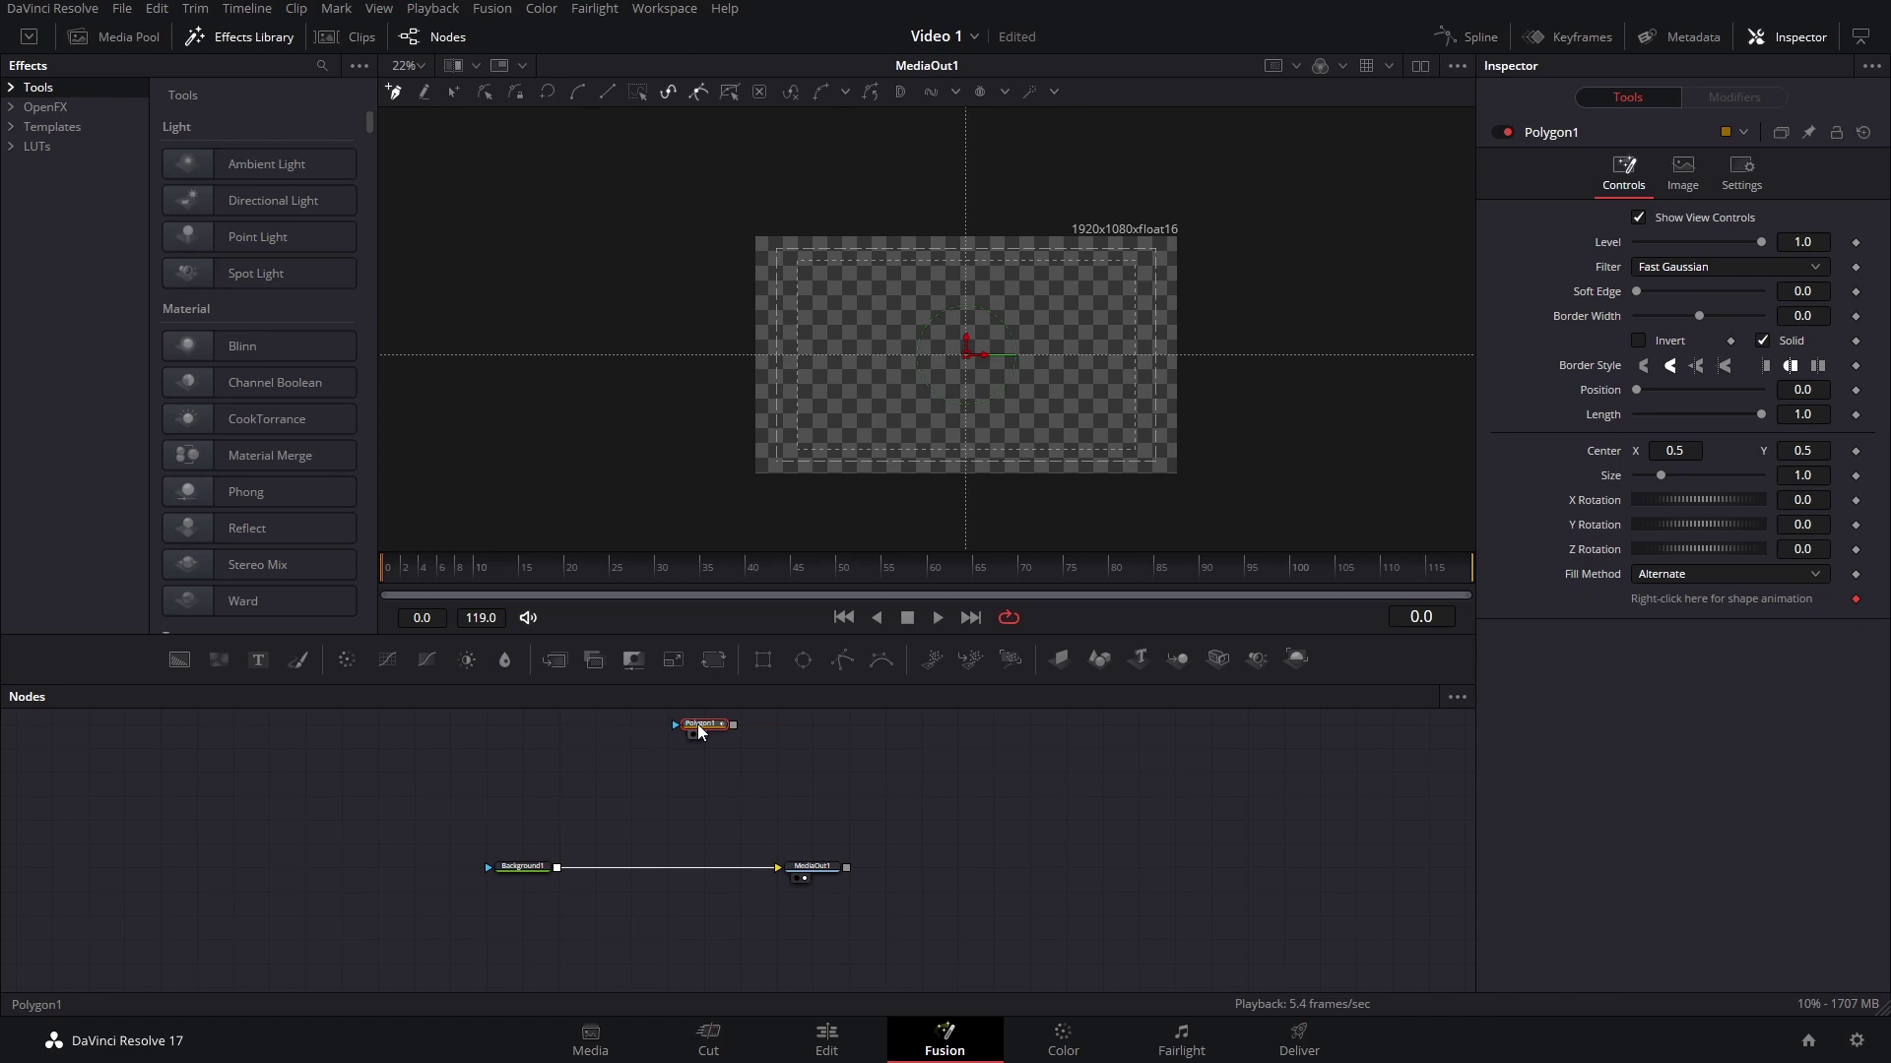
right_click(919, 371)
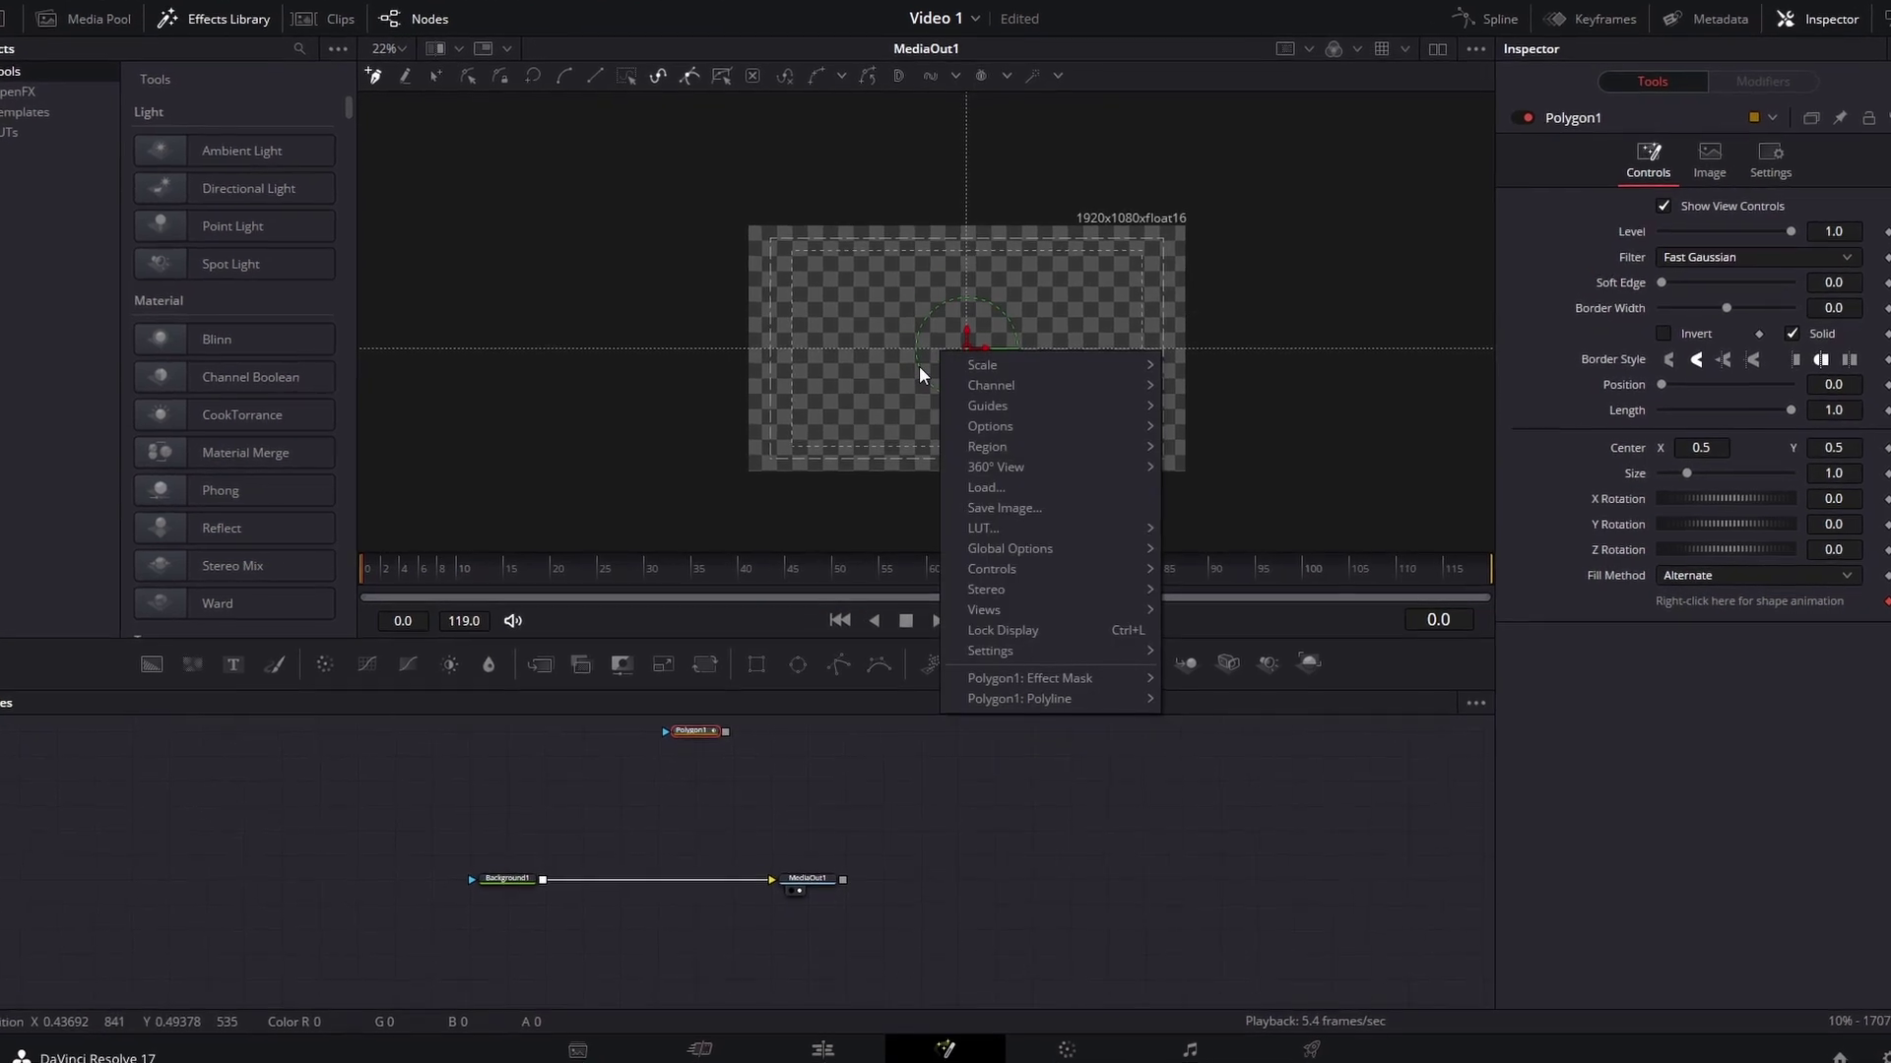
mouse_move(1044, 700)
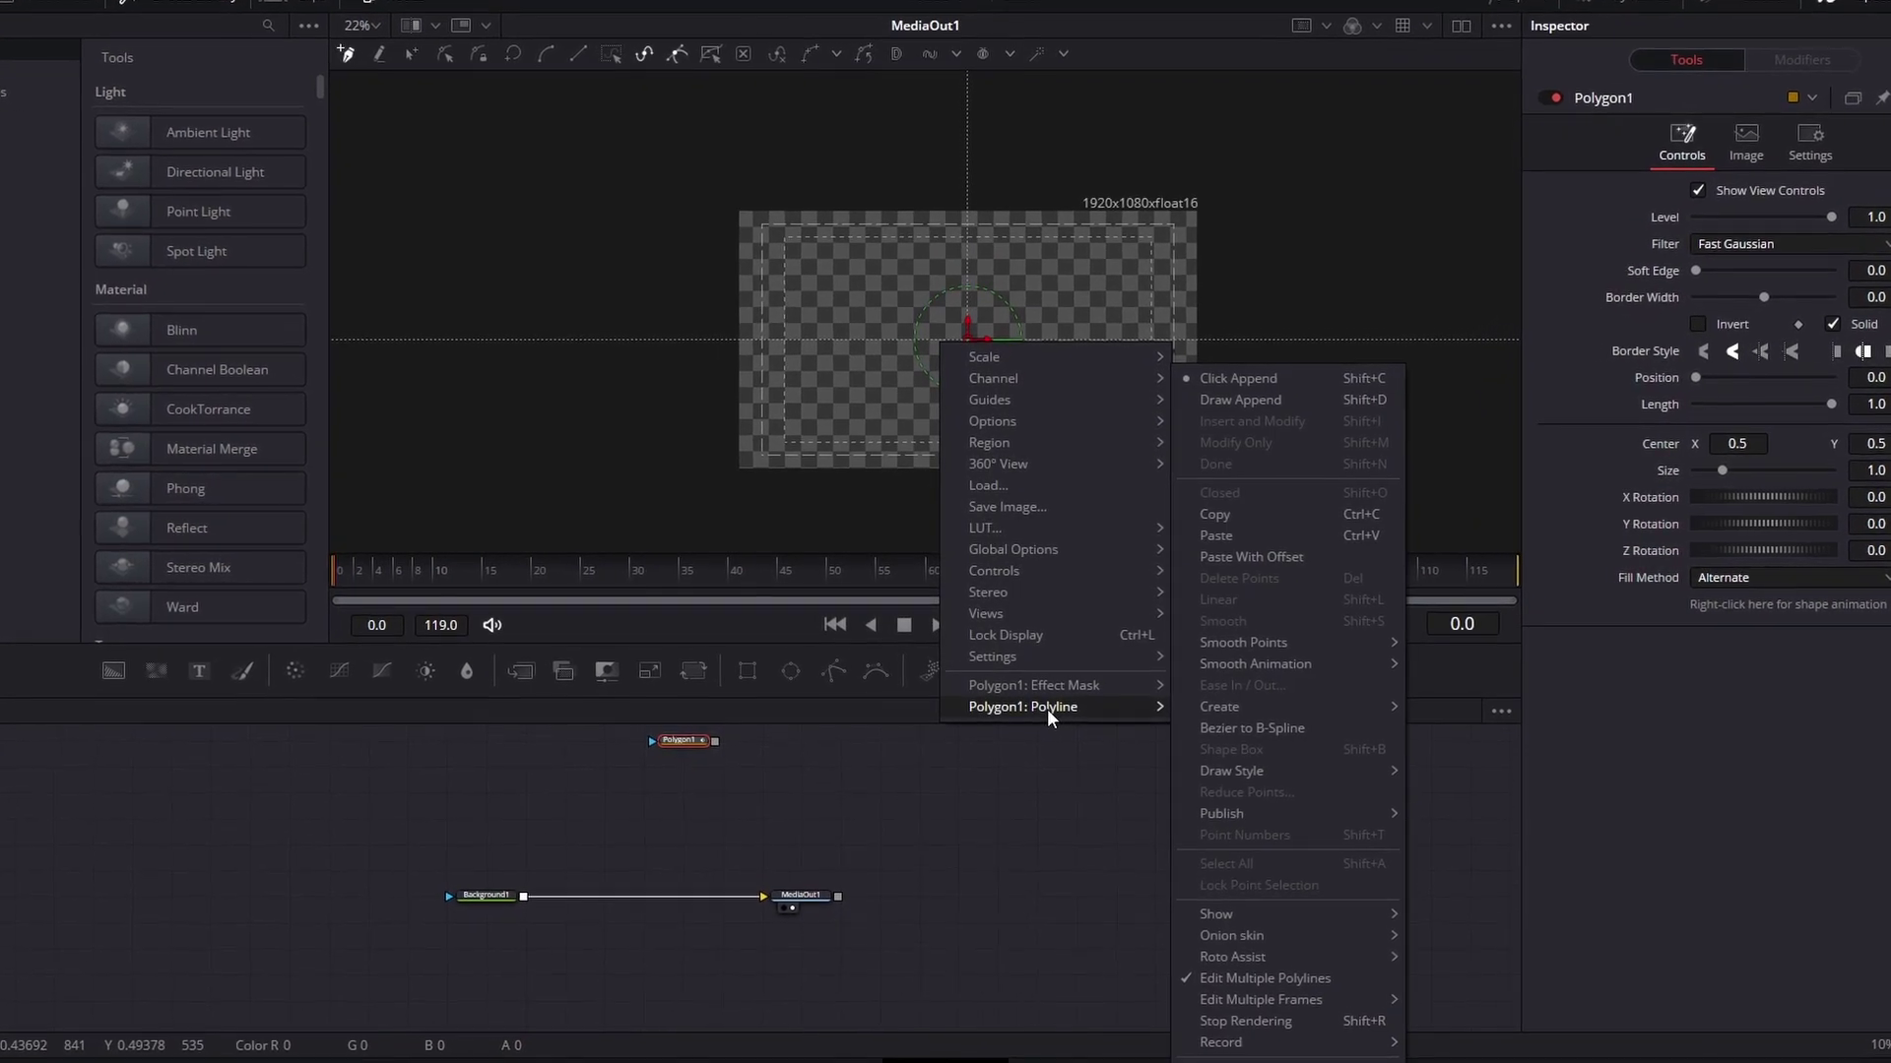
mouse_move(1275, 715)
click(1467, 717)
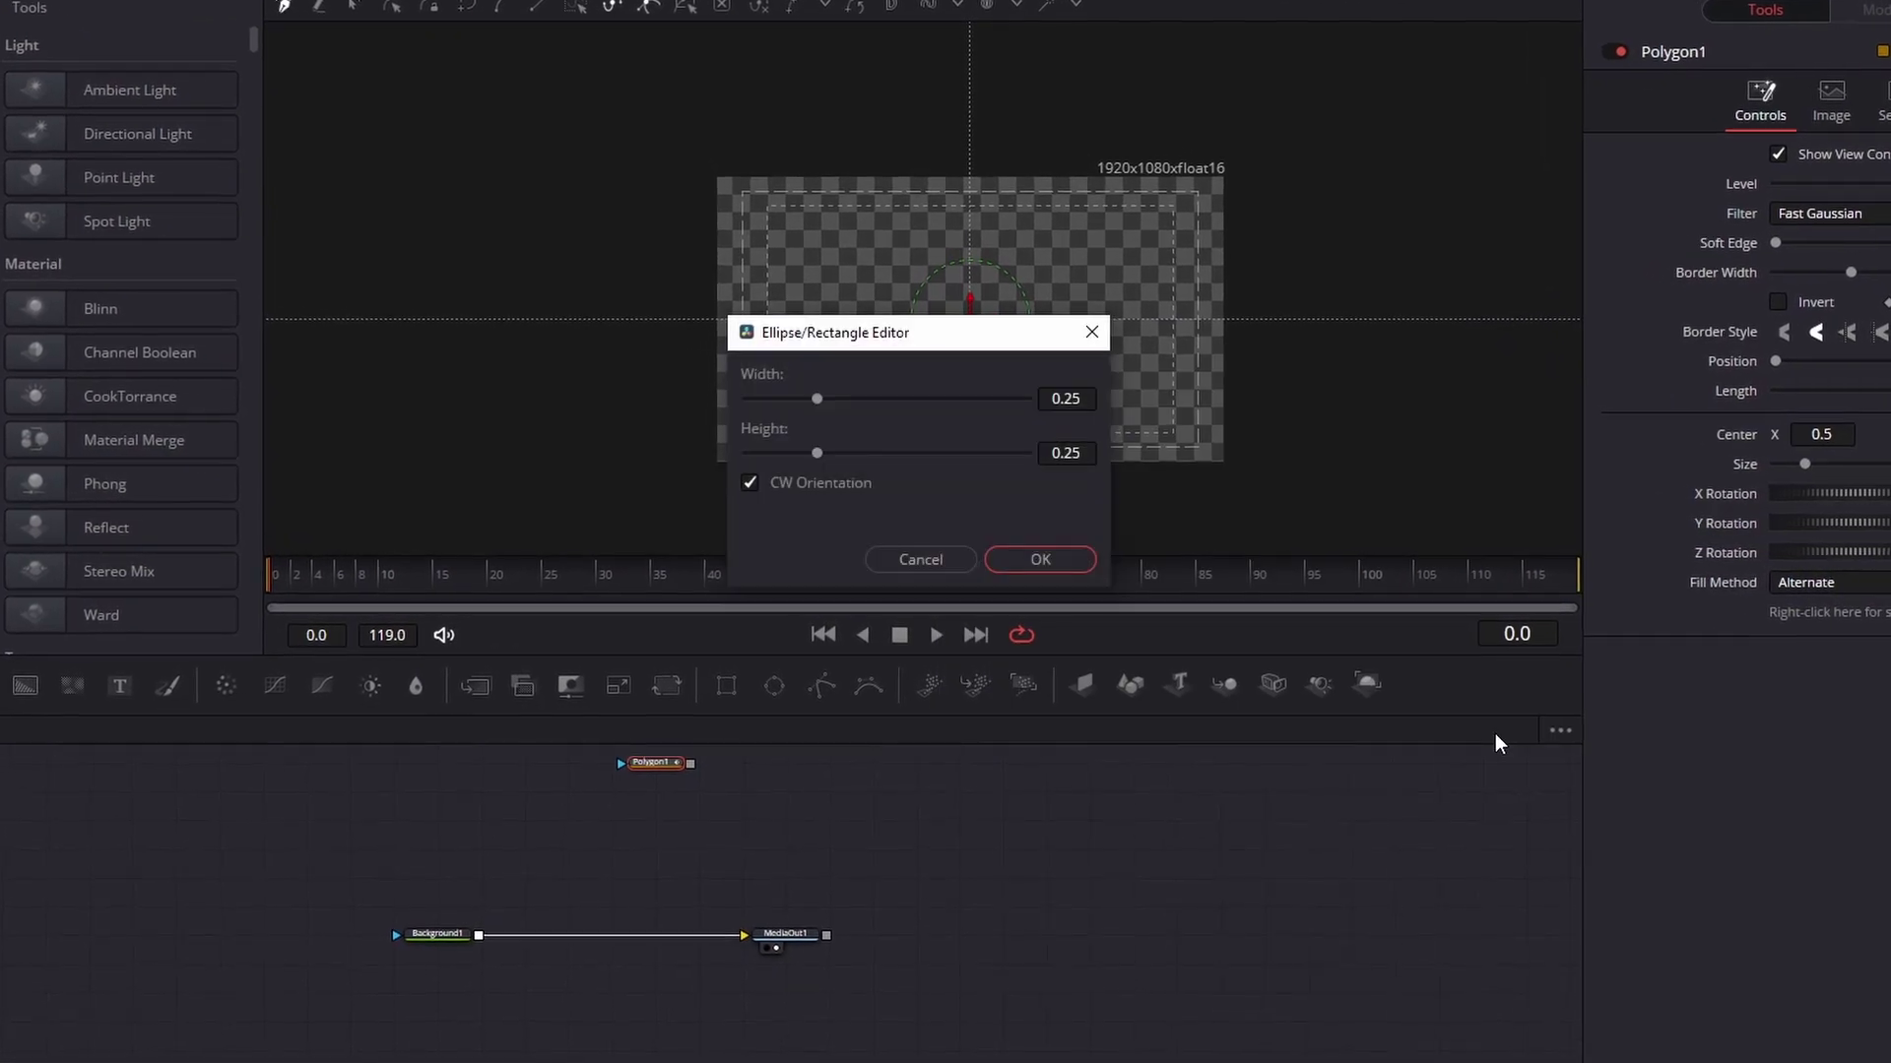
click(1040, 559)
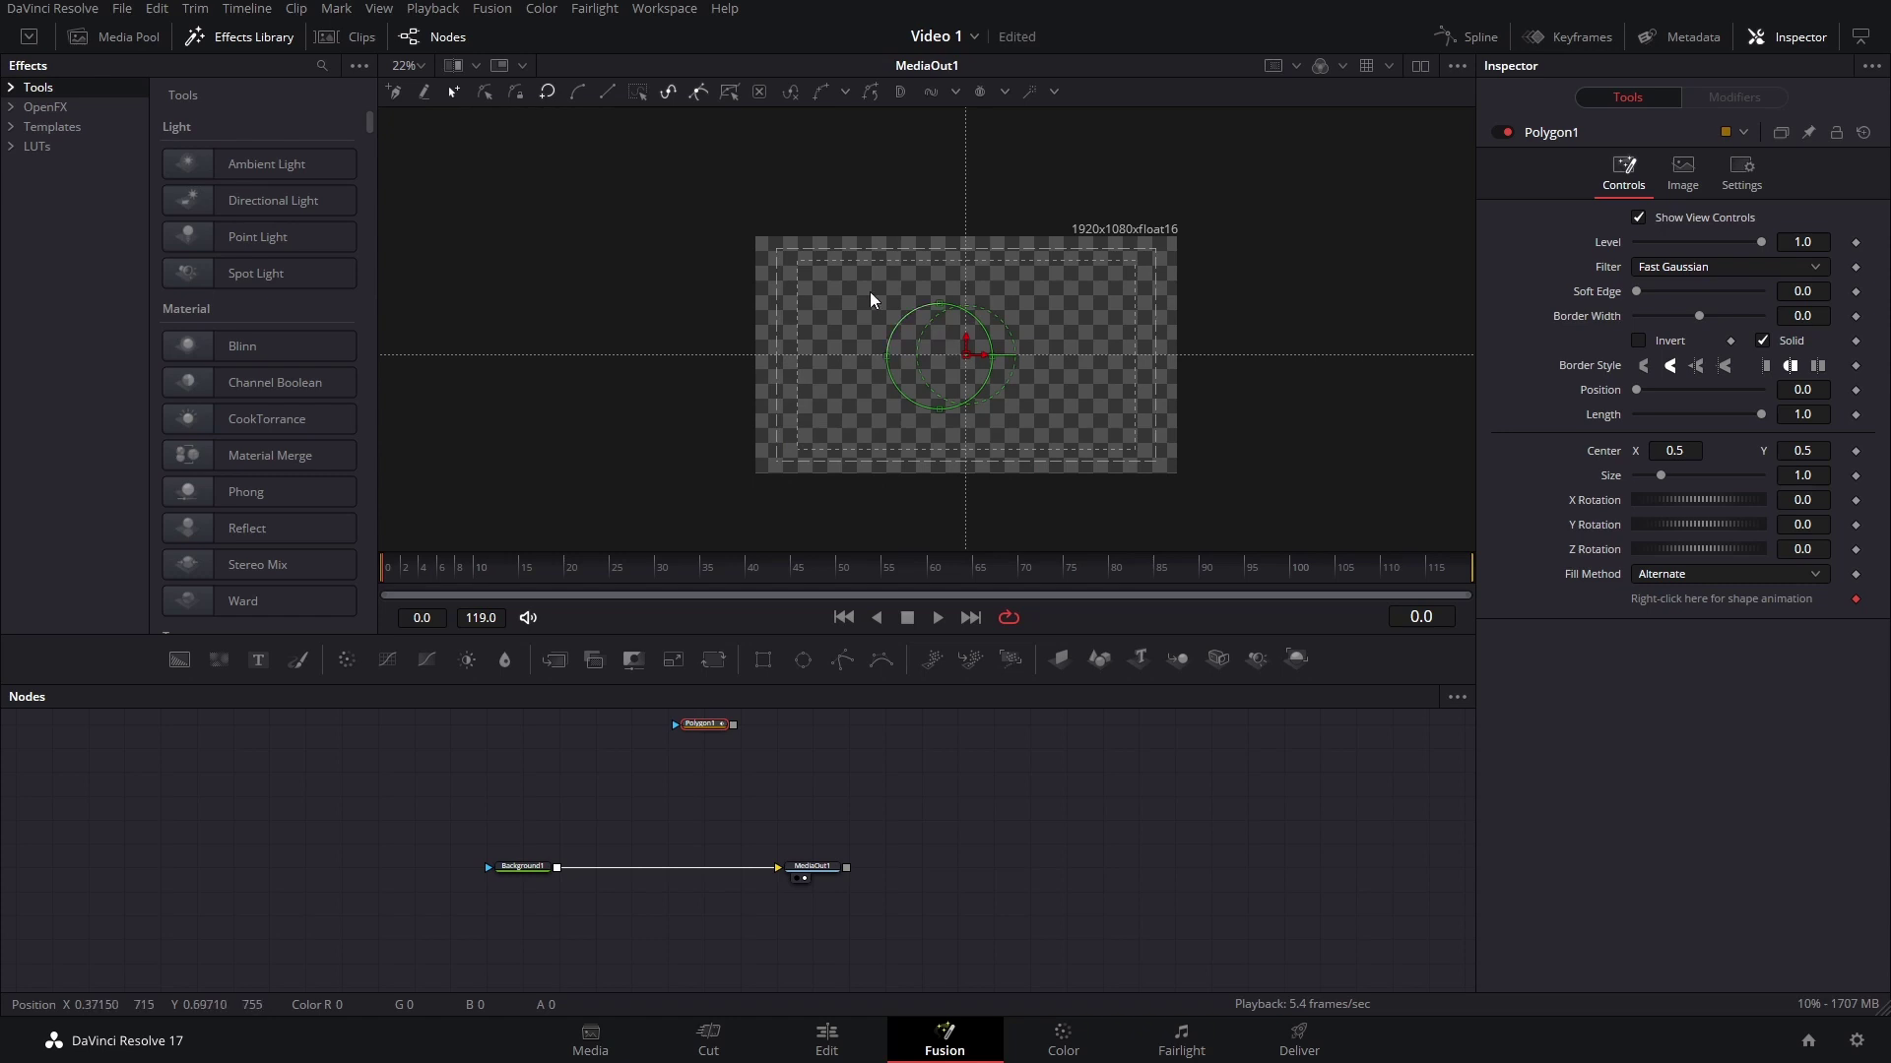
Nudge the circle's points right and back, then add a second Background node.
drag(842, 286, 1067, 535)
key(Right)
key(Right)
key(Right)
key(Right)
key(Right)
key(Right)
key(Right)
key(Right)
key(Right)
key(Right)
key(Left)
key(Left)
key(Left)
key(Left)
key(Left)
key(Left)
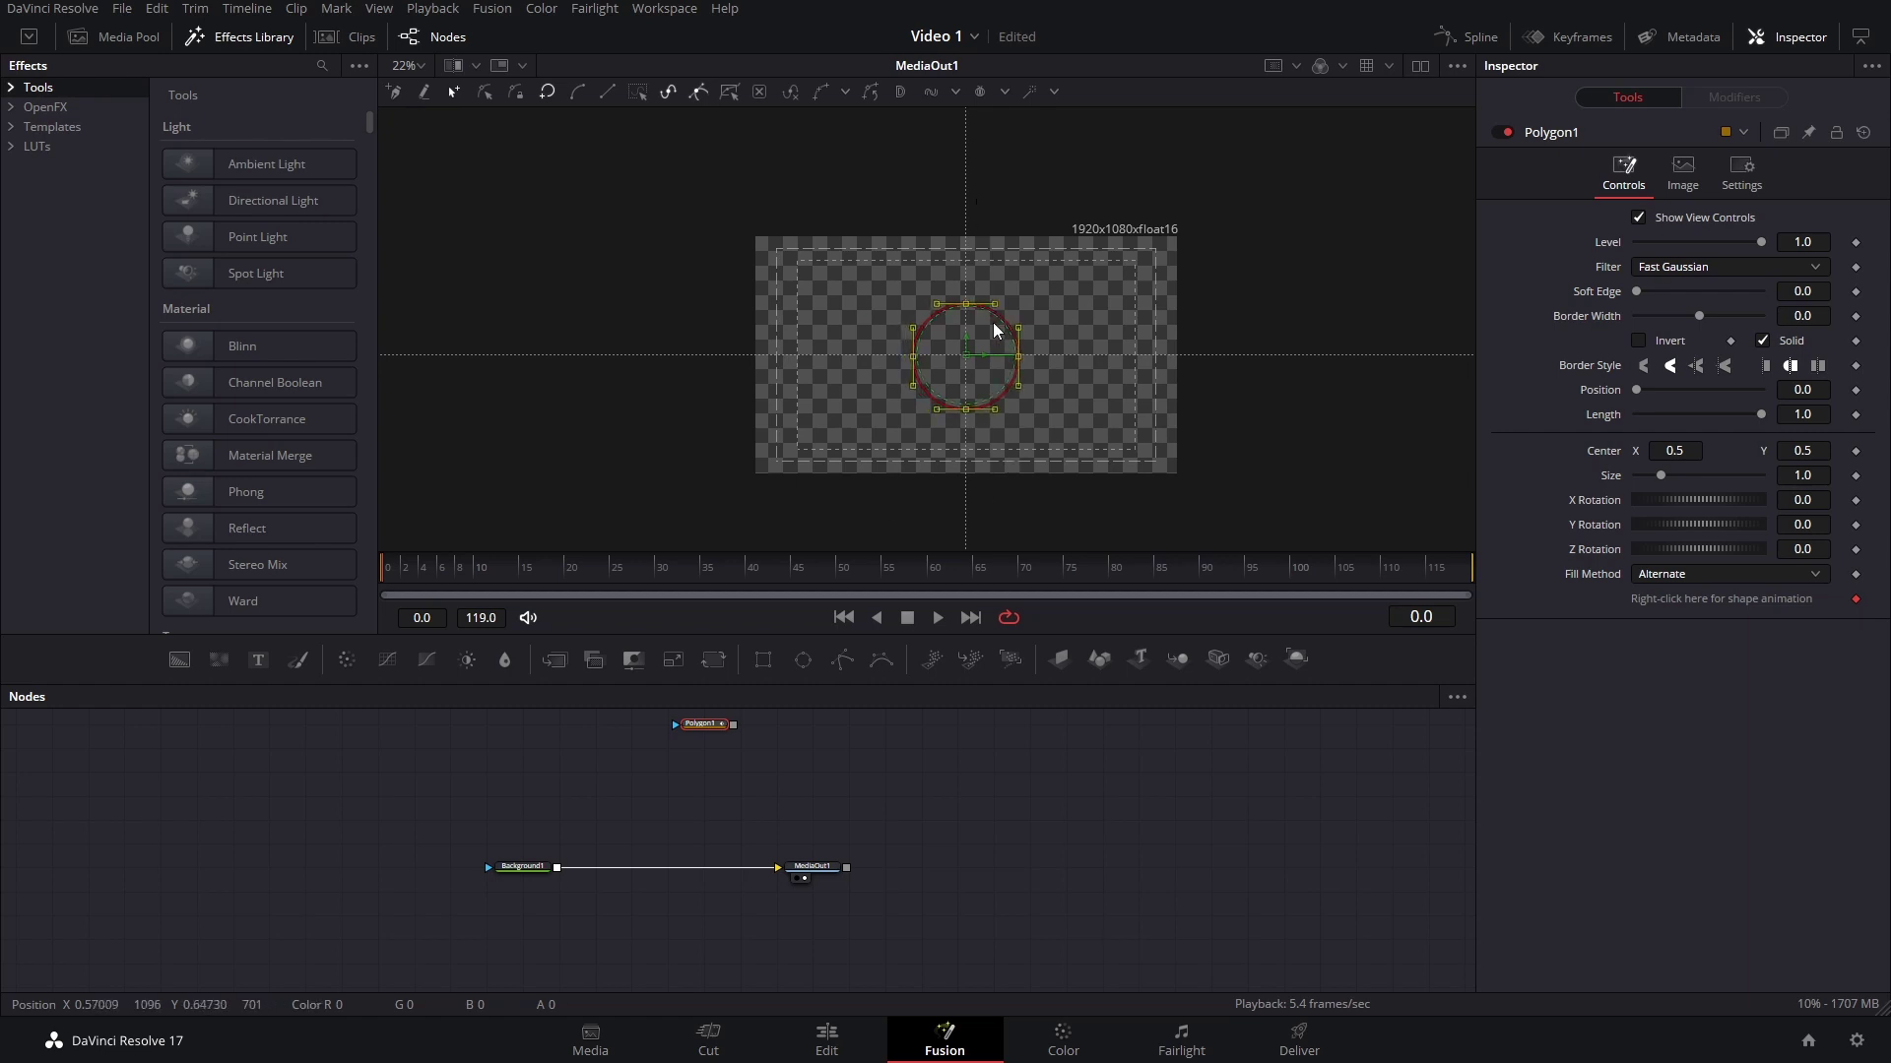
click(412, 766)
click(181, 658)
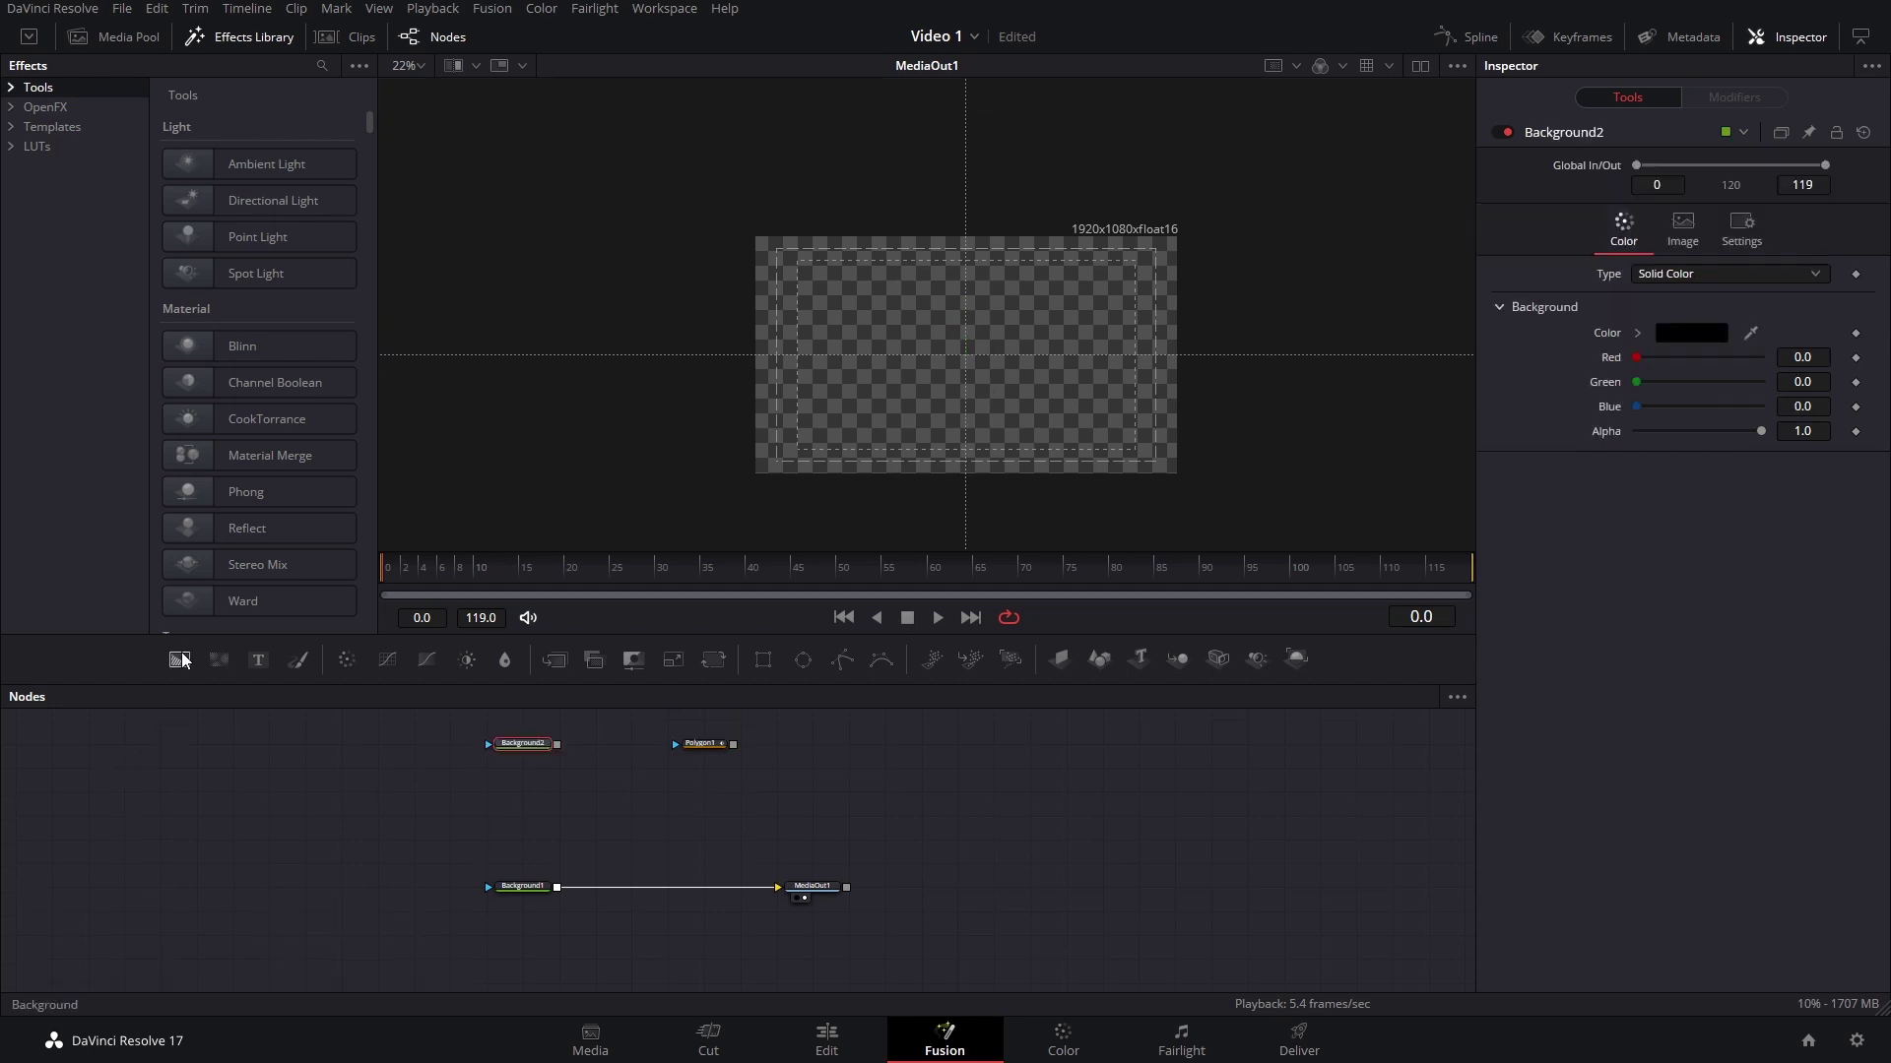
Merge Background2 over Background1 with the polygon node aligned above it.
drag(536, 745, 547, 889)
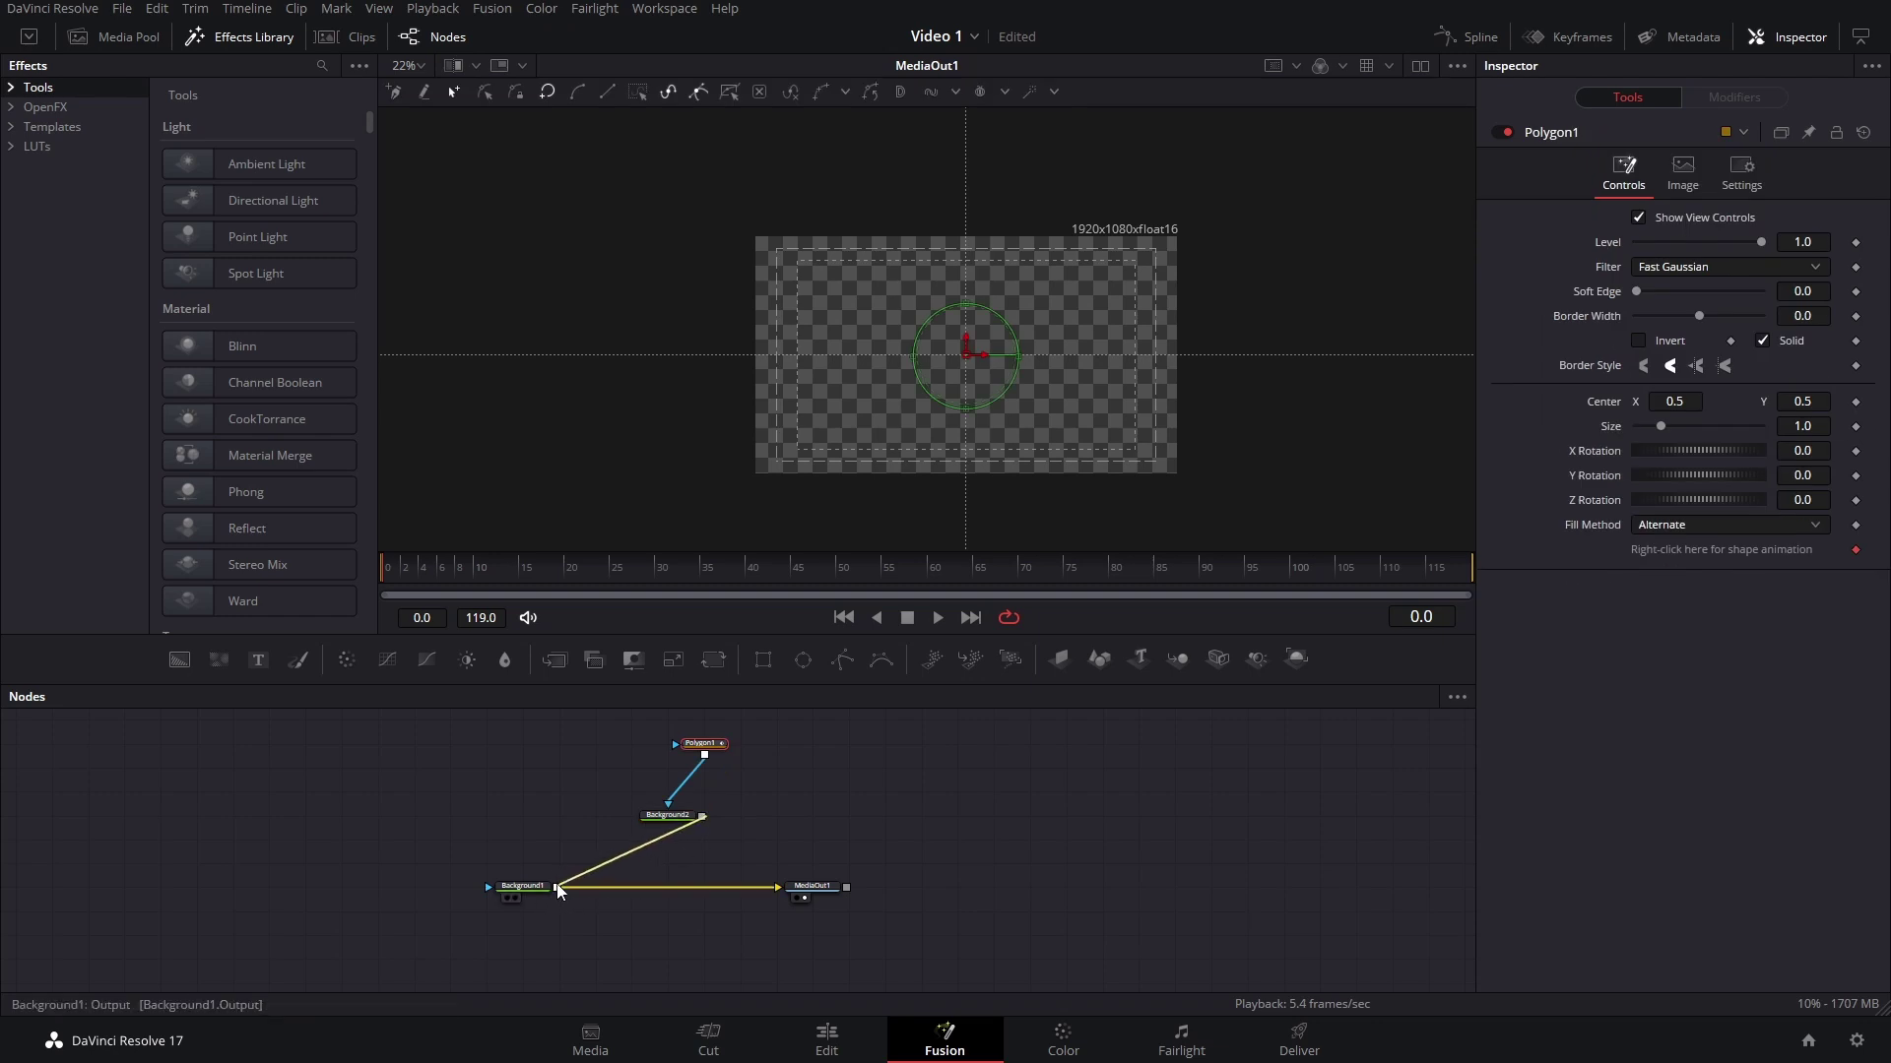
click(677, 816)
drag(702, 744, 667, 743)
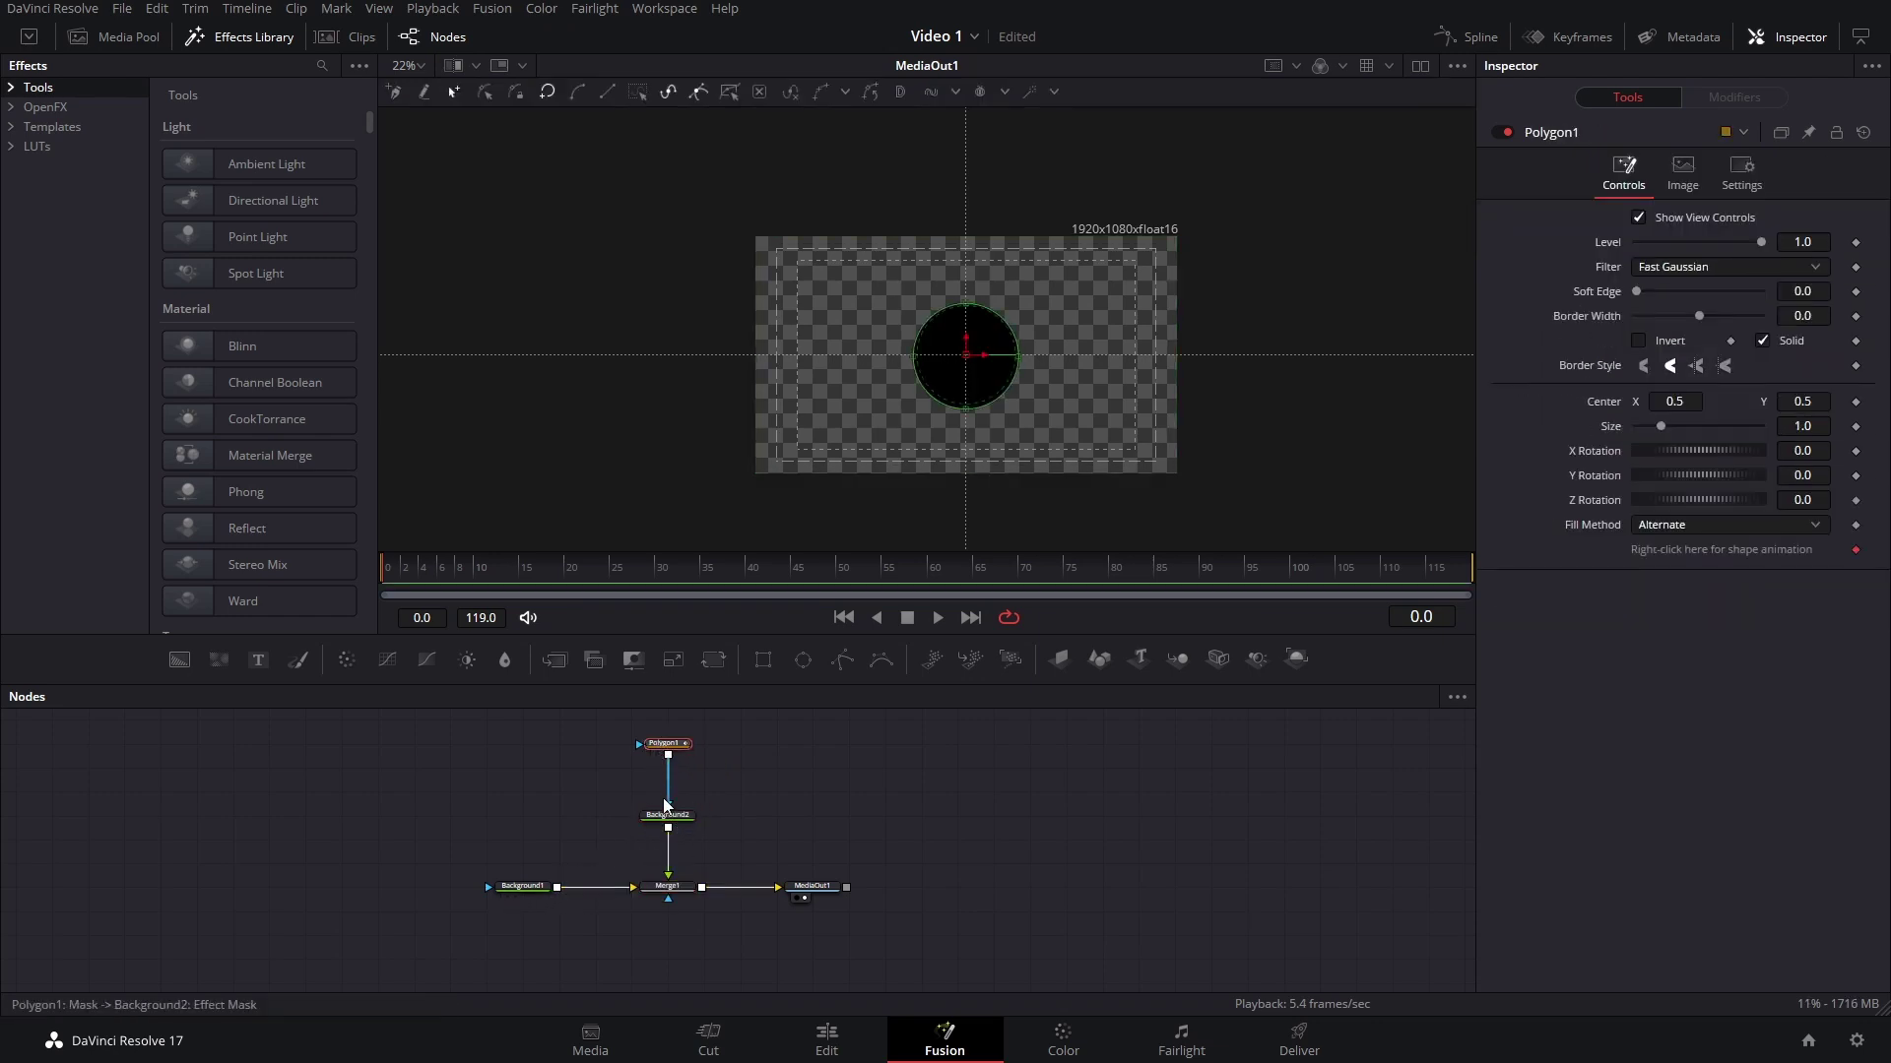
click(678, 820)
Set Background2's colour to off-white #efefef so the circle shows near-white.
click(1683, 332)
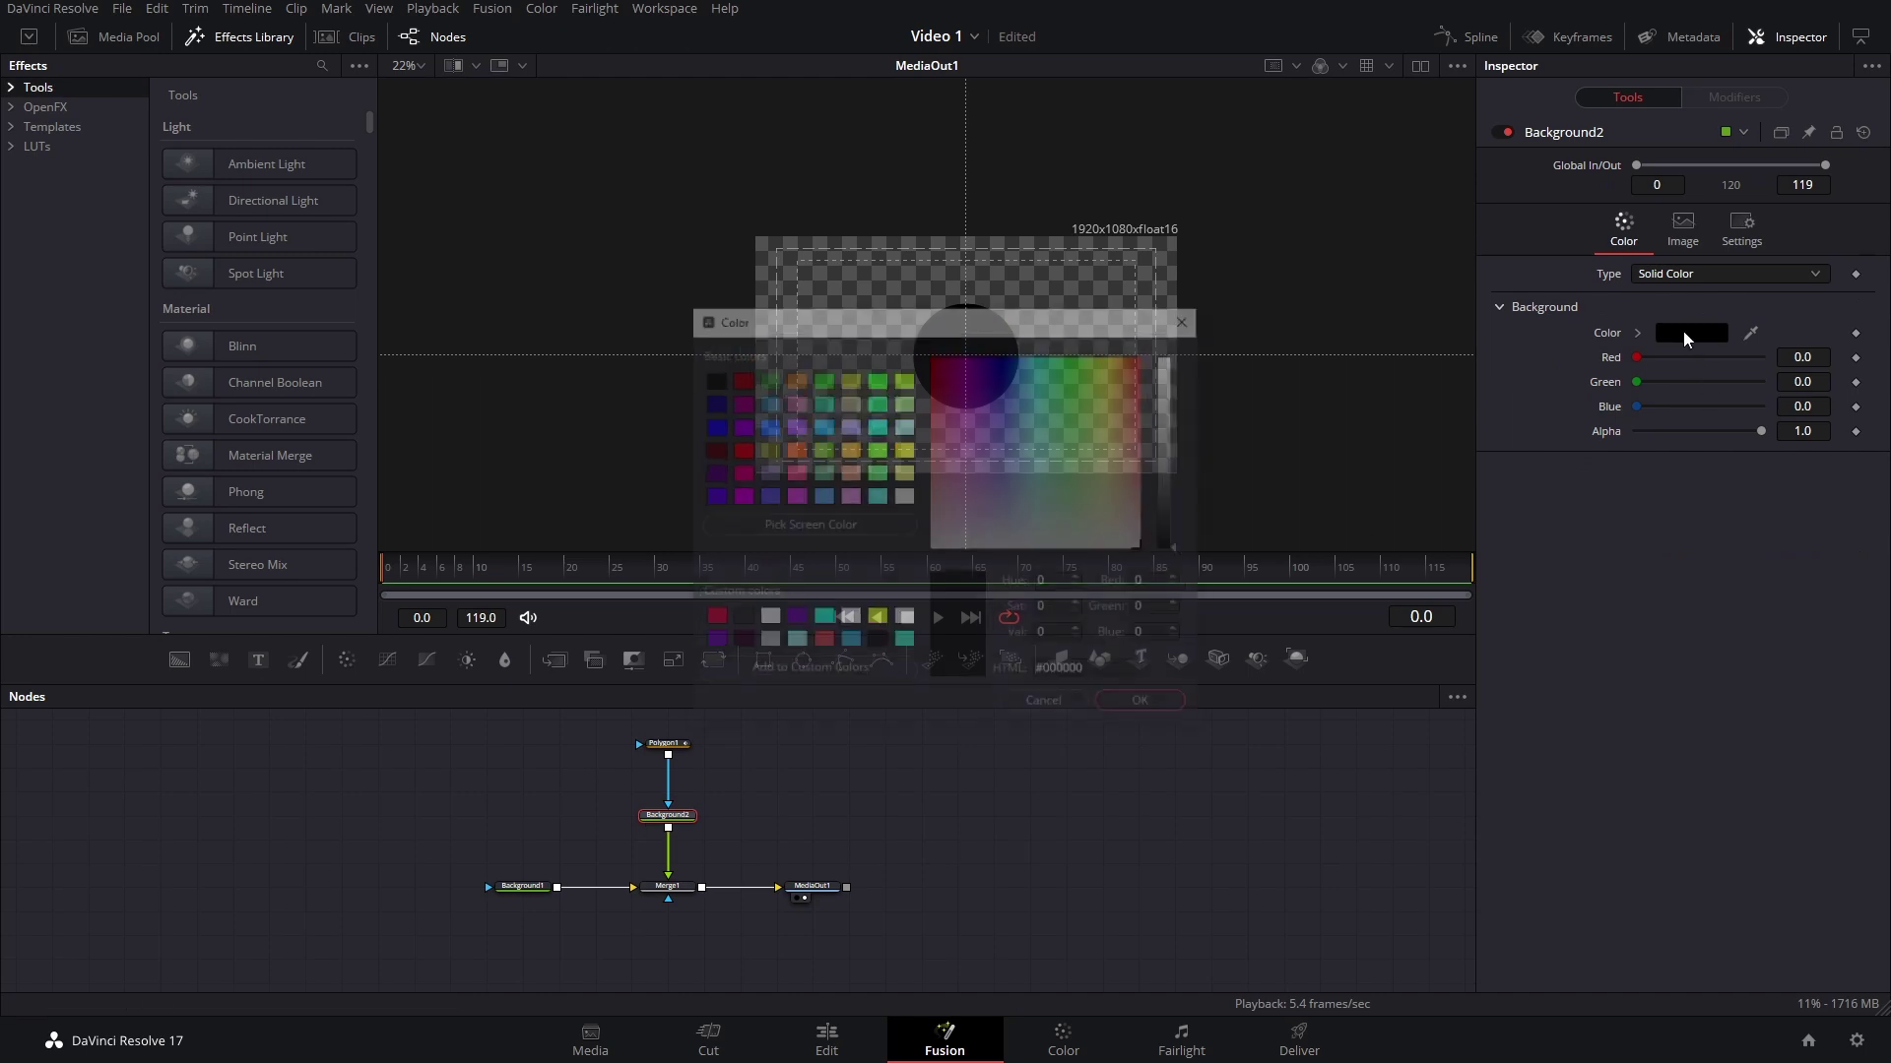
drag(1175, 382, 1175, 366)
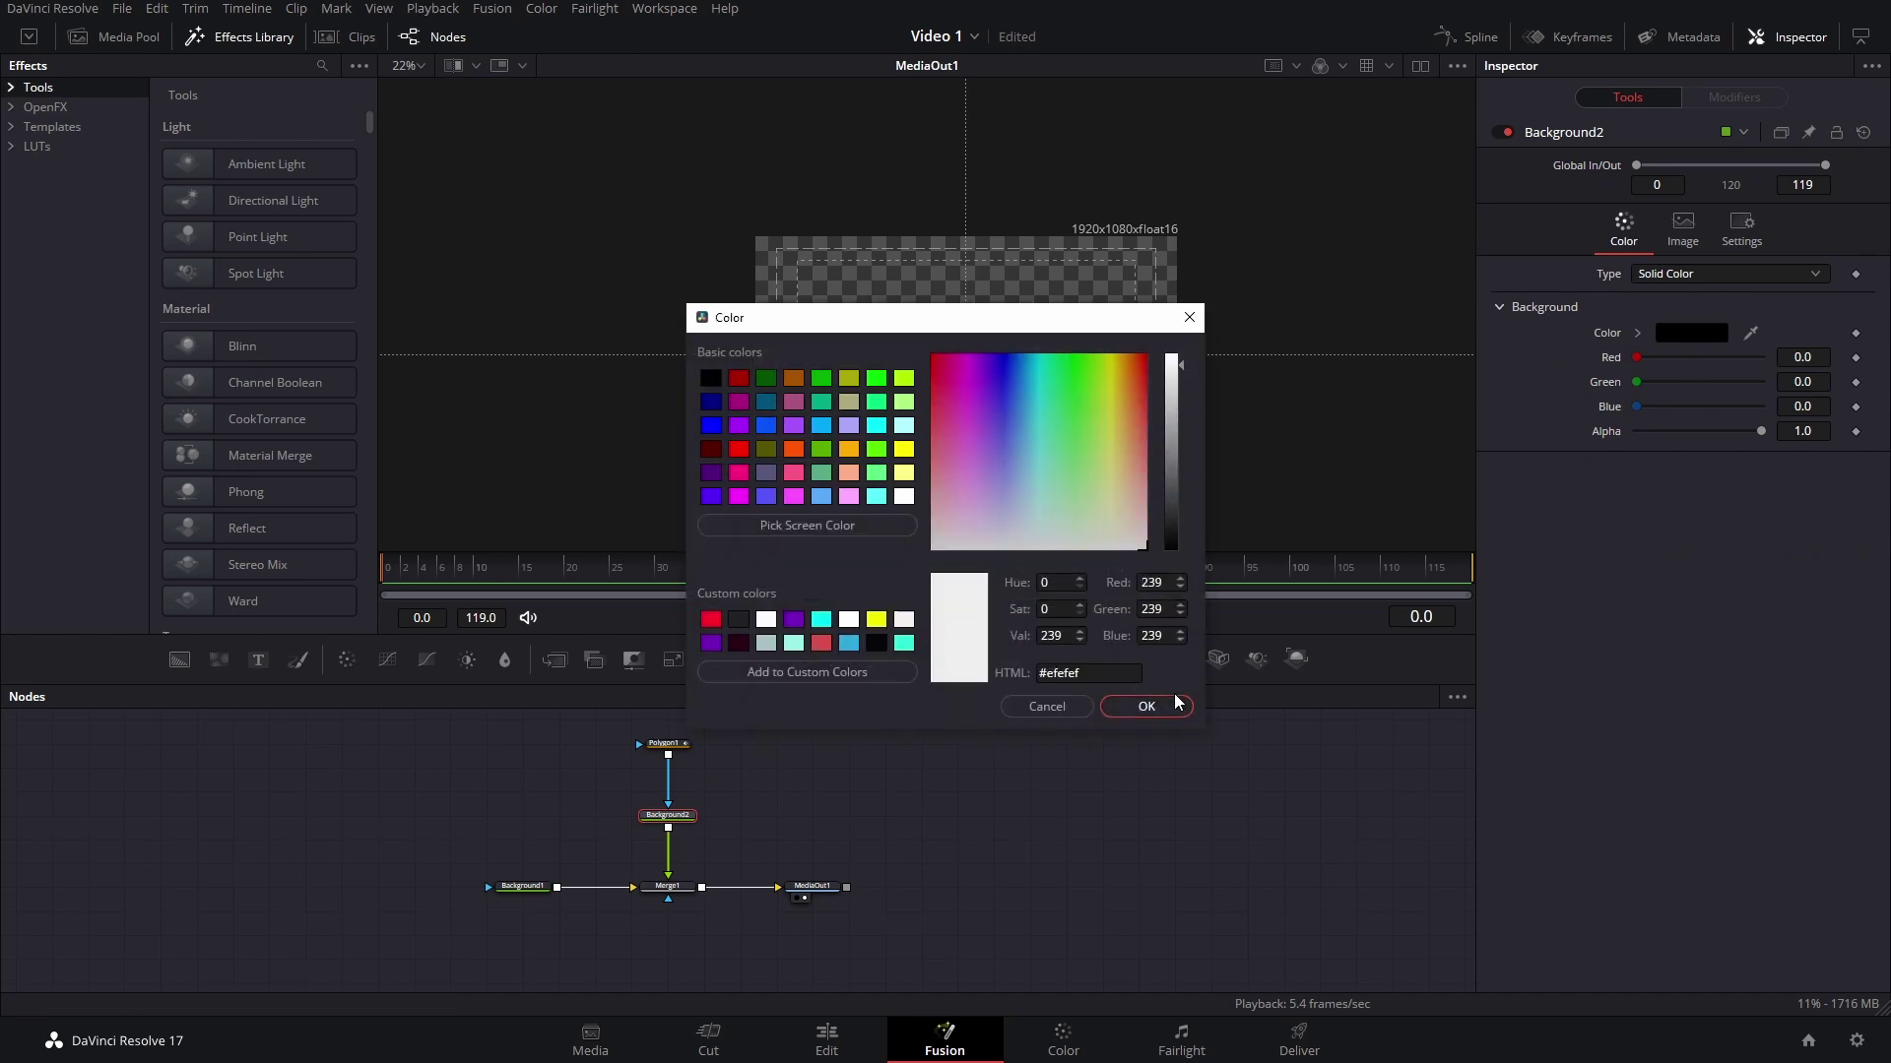
click(1146, 706)
scroll(949, 482, up, 2)
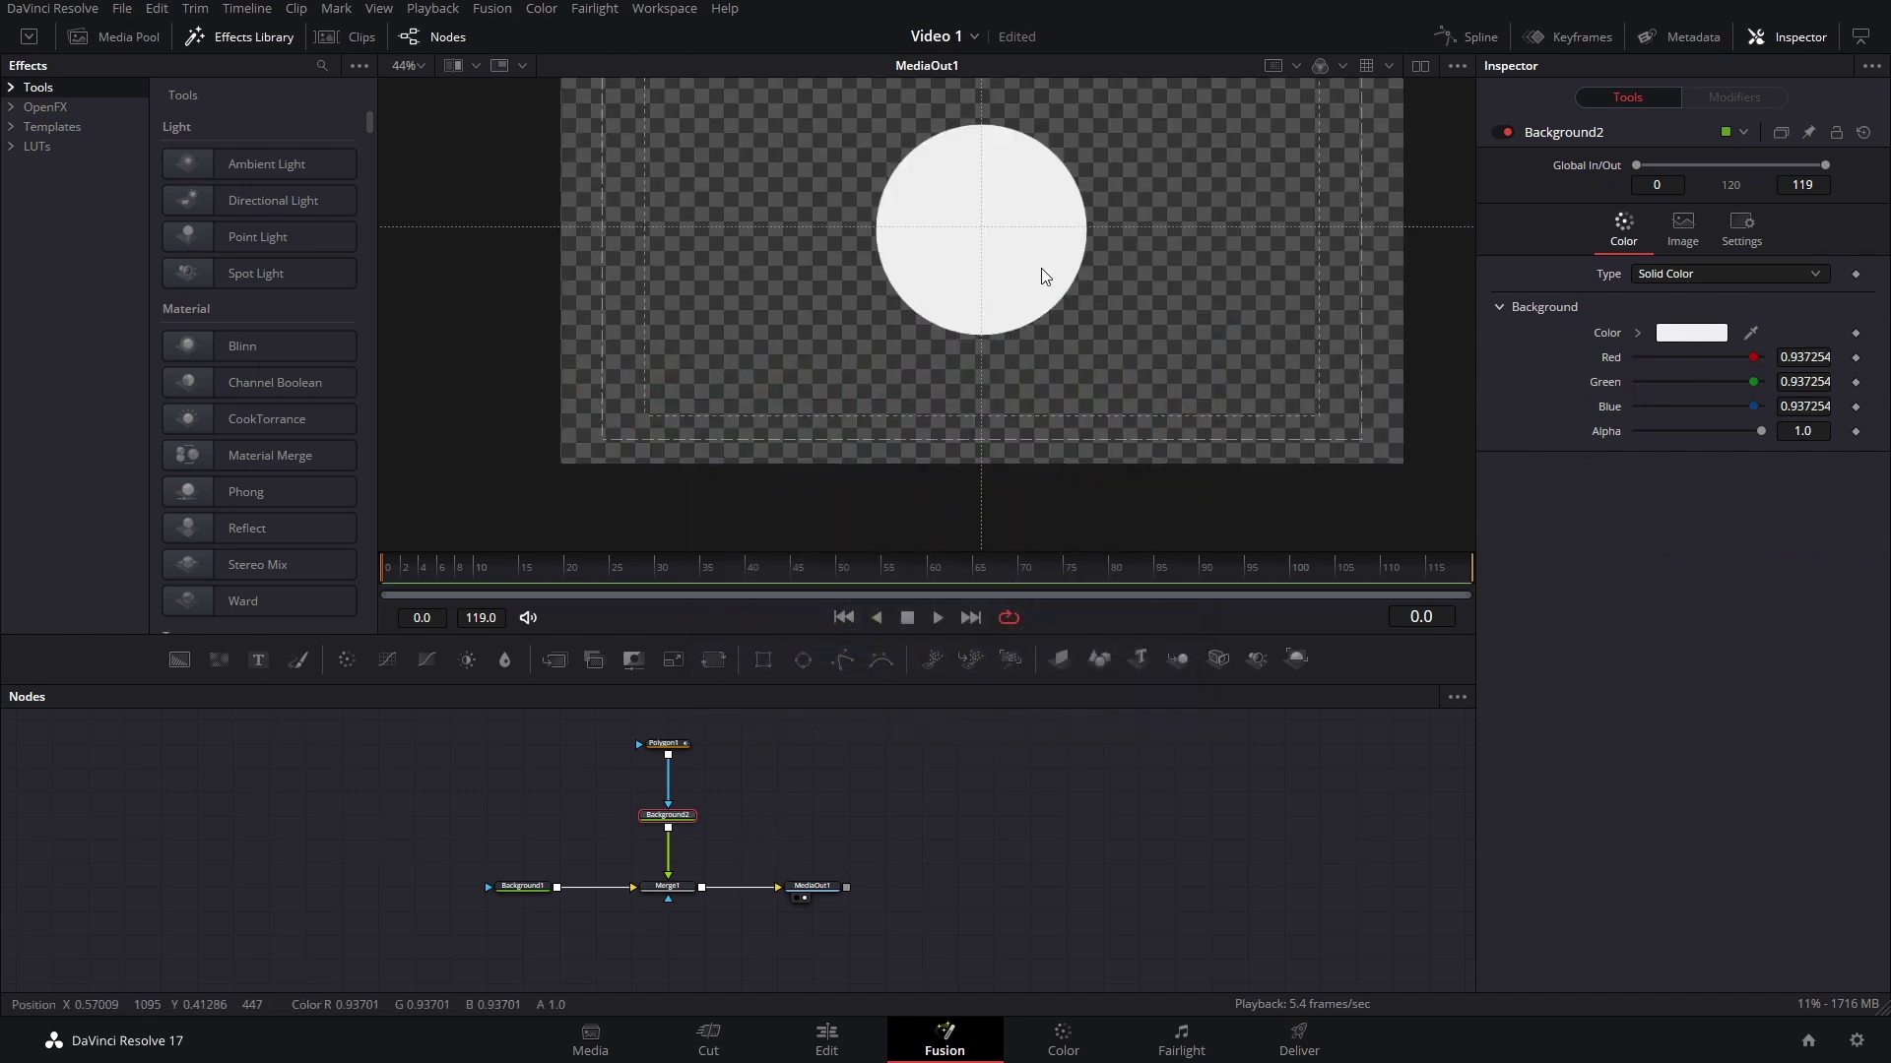
scroll(758, 747, up, 1)
Move the polygon and background nodes up-left and select the polygon node.
drag(753, 748, 612, 837)
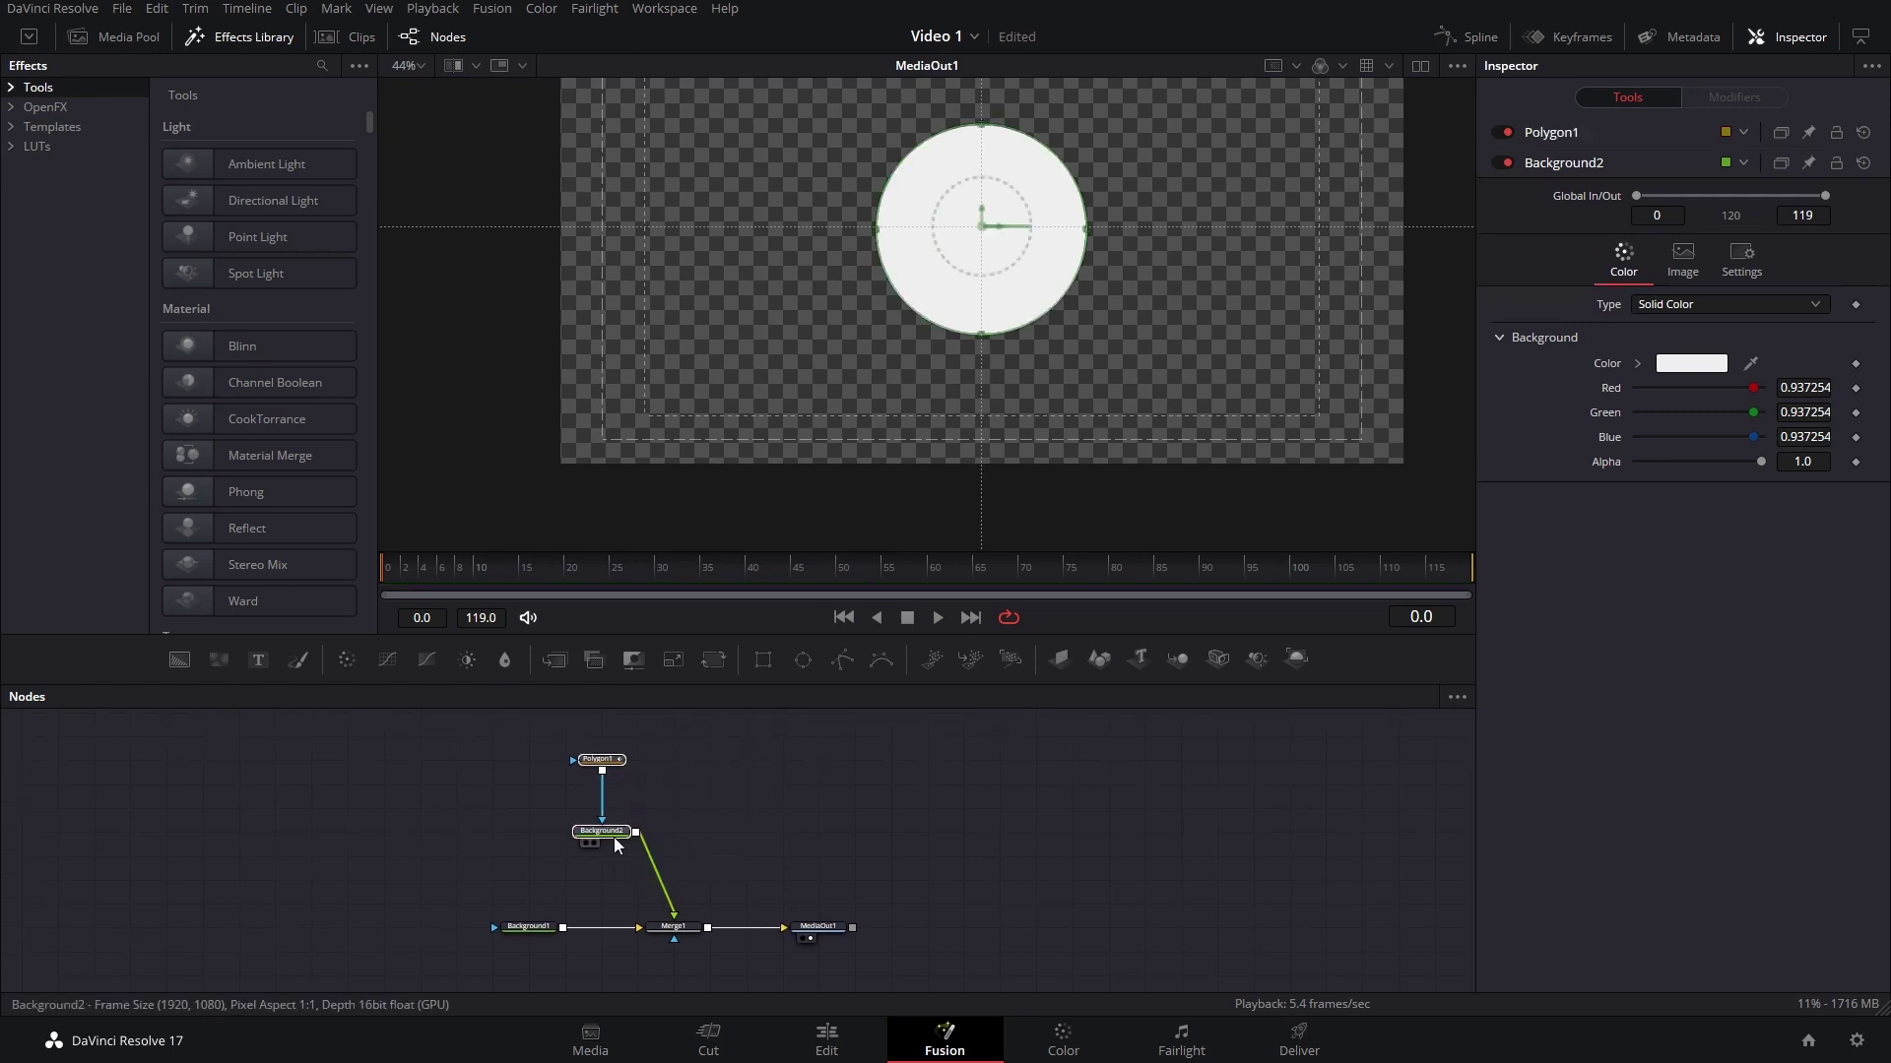
click(601, 759)
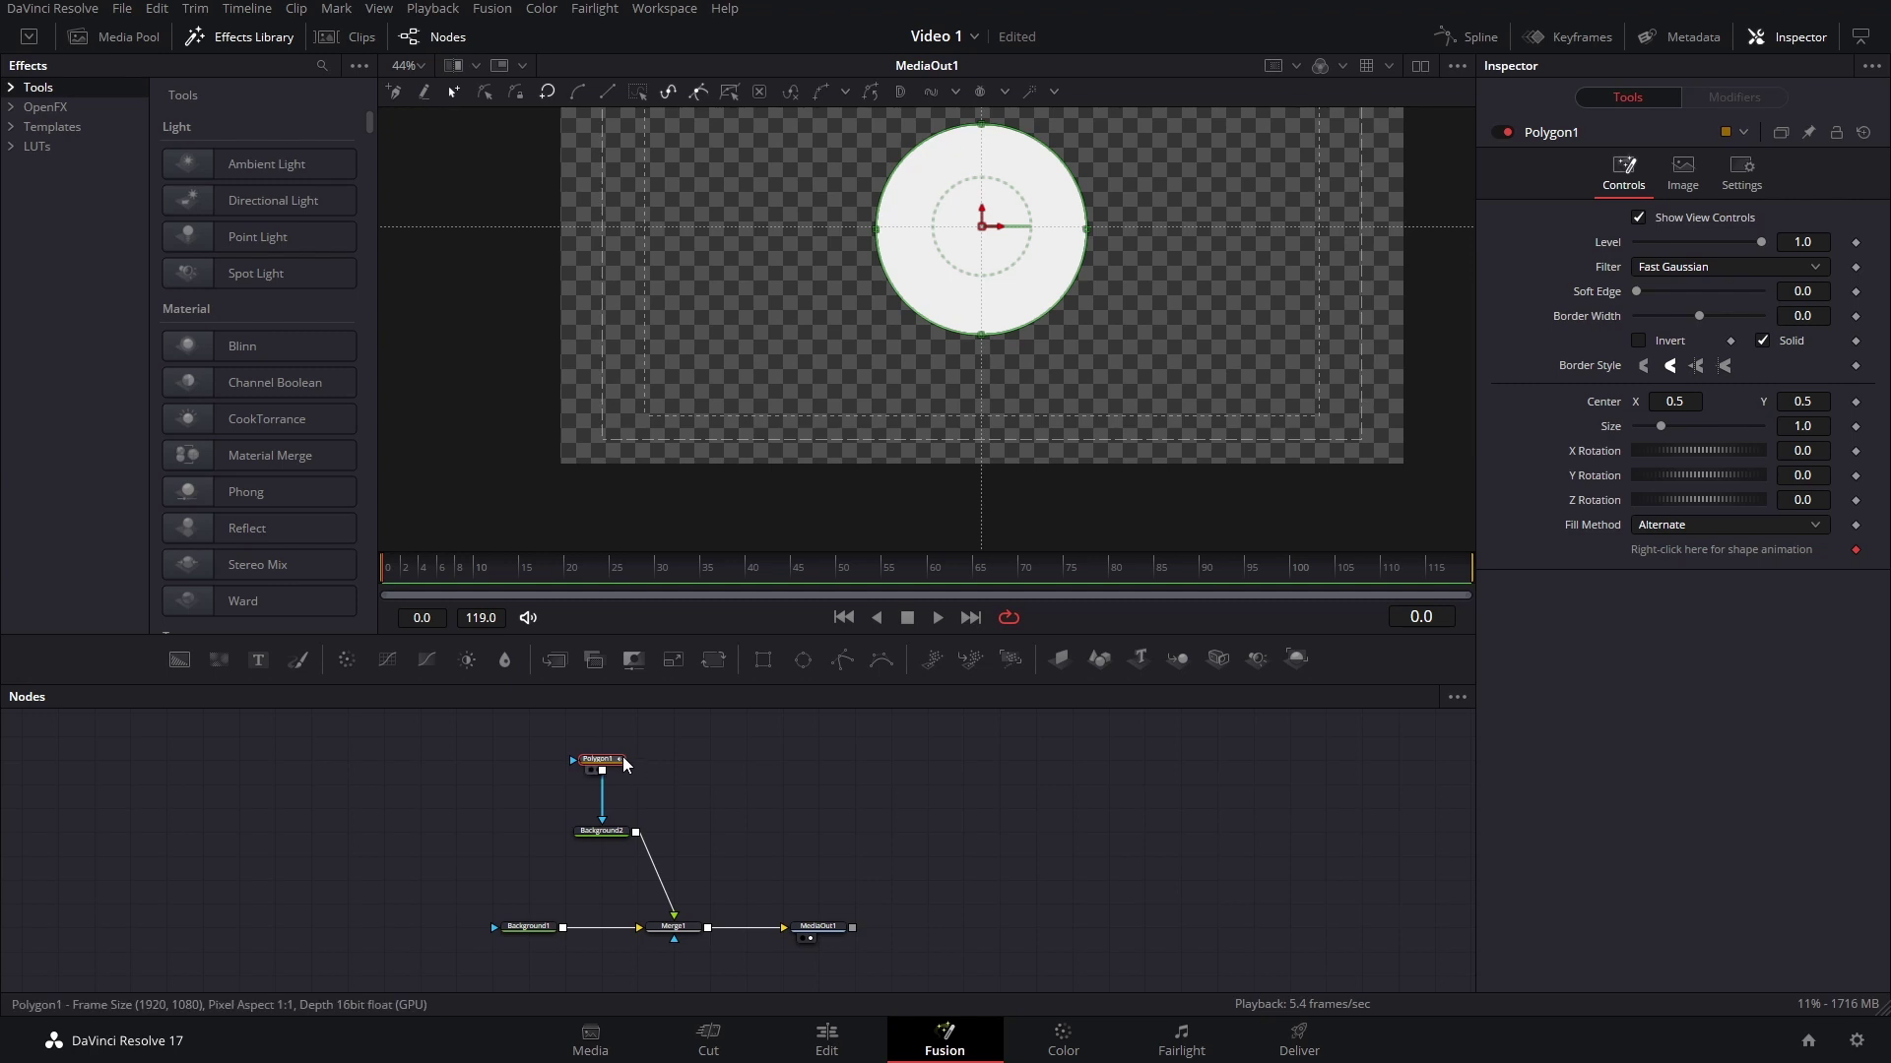
mouse_move(625, 765)
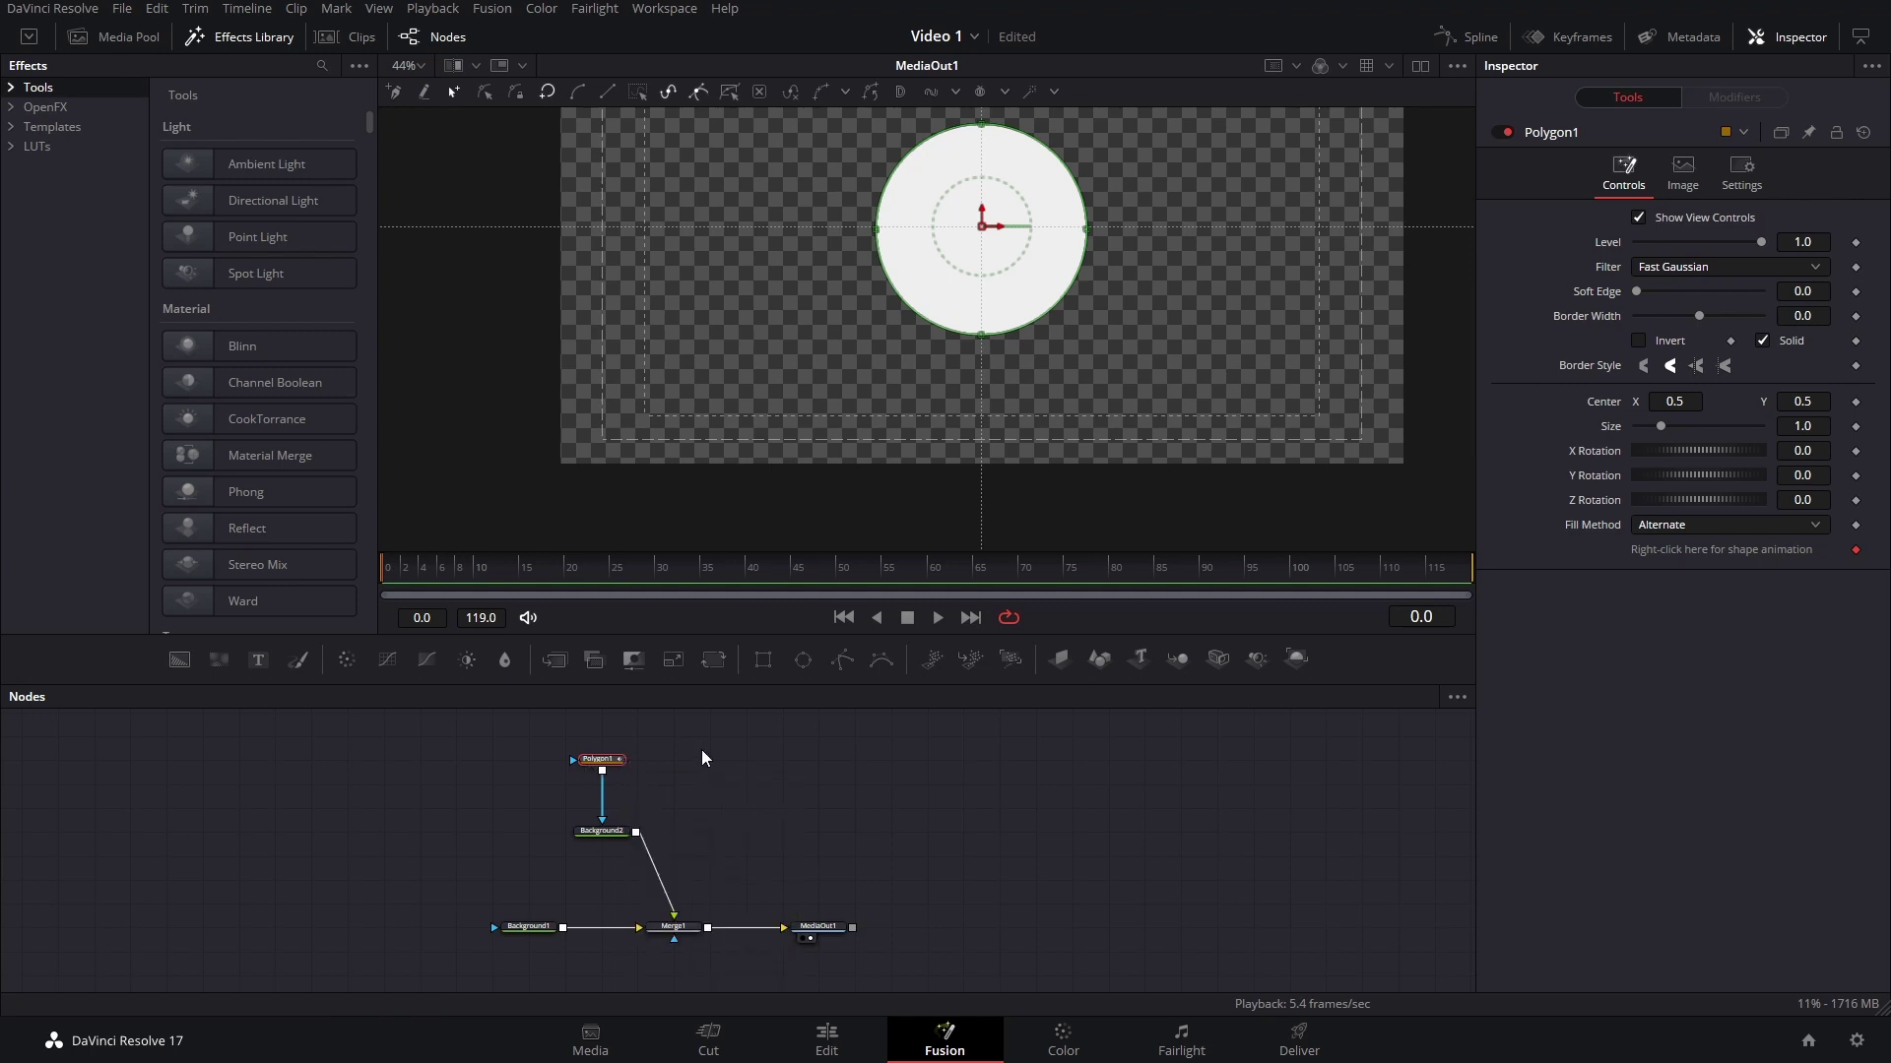
right_click(730, 620)
Rename the polygon node to Eye.
click(873, 882)
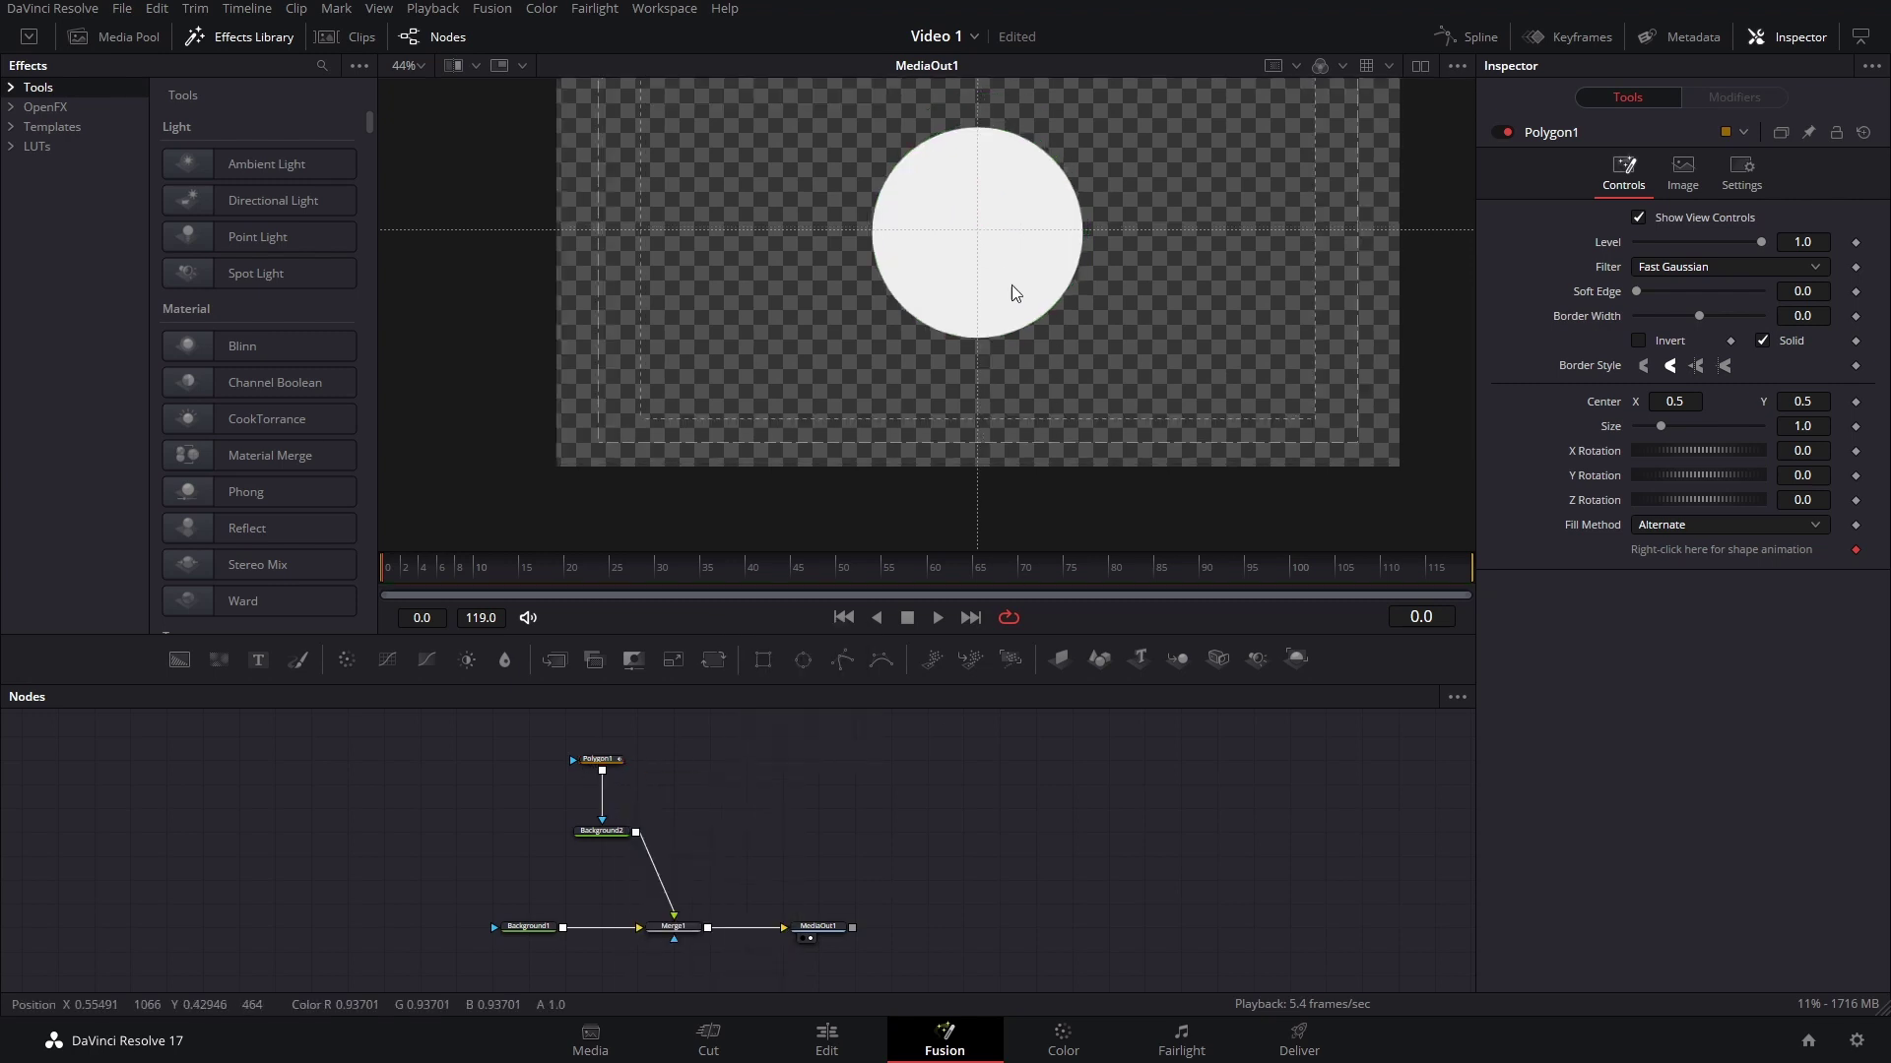
click(615, 761)
key(F2)
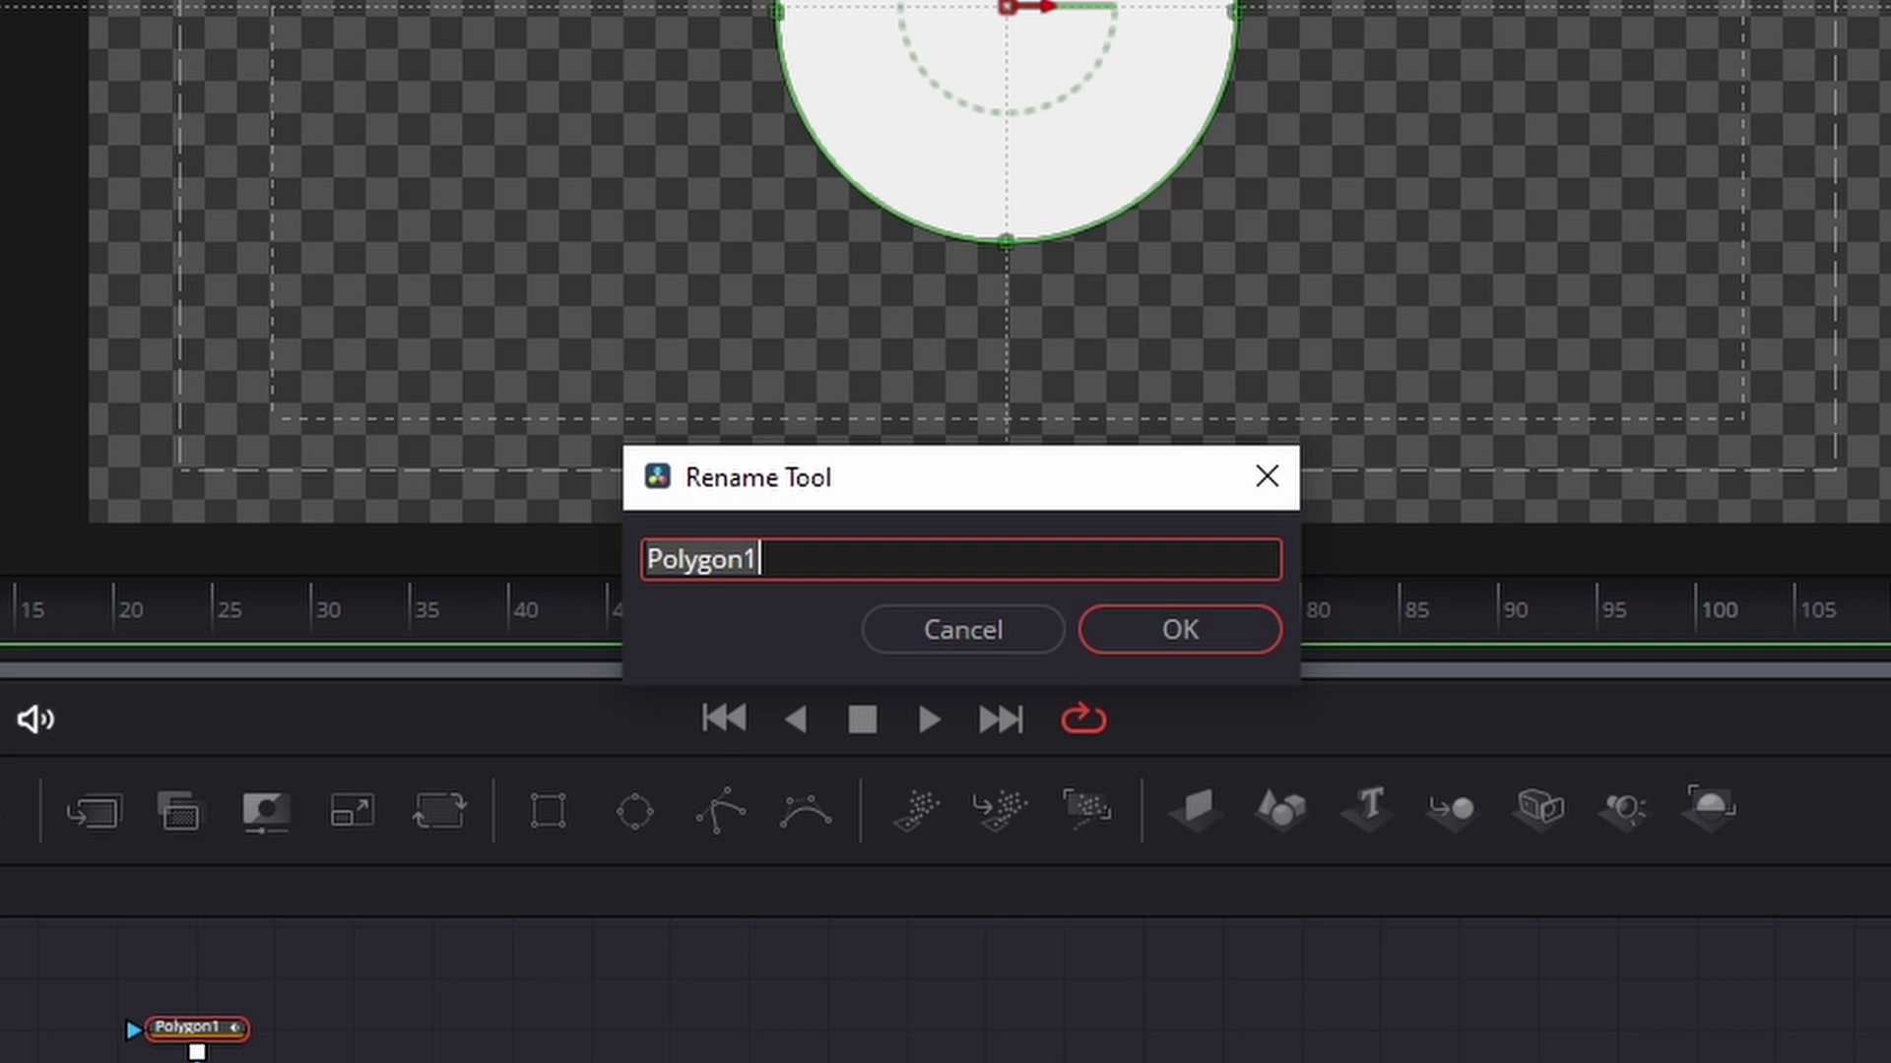
text(Eye1)
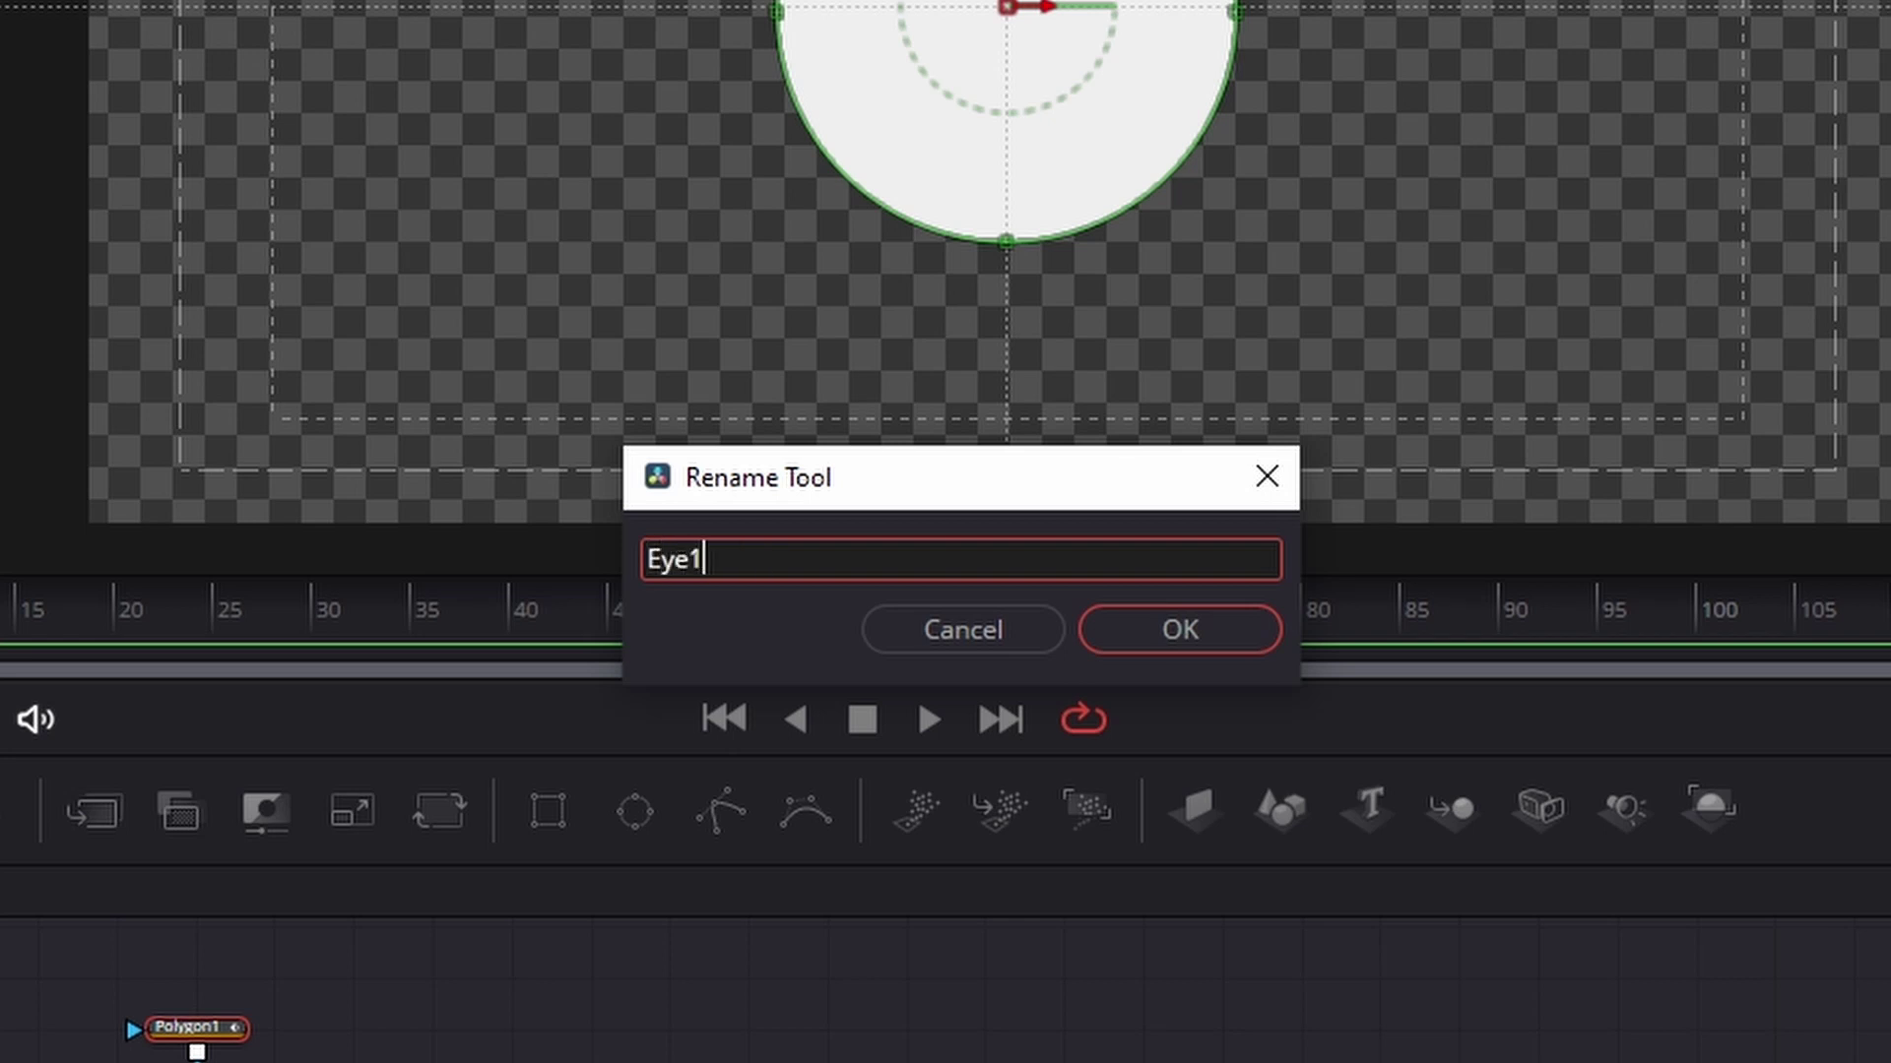
key(Return)
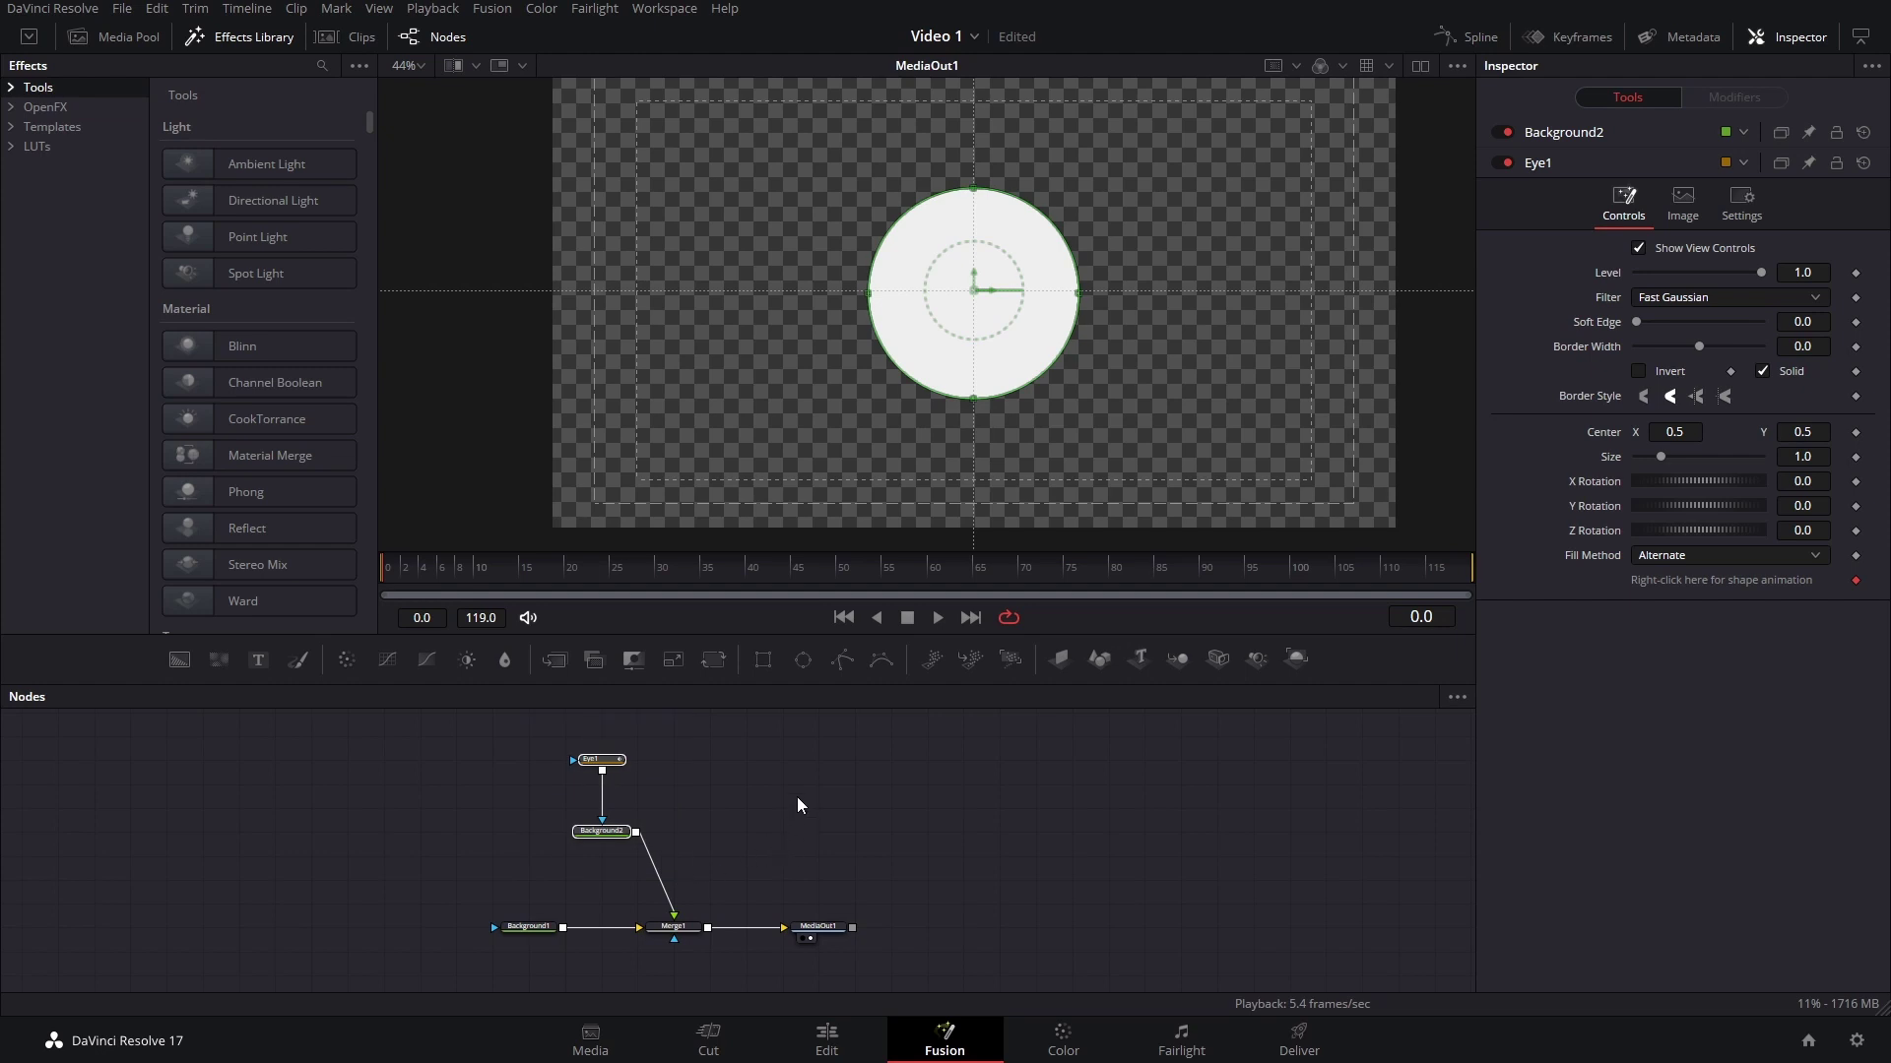
Paste copies of the eye shape and background, naming the background copy PupilColor.
key(ctrl+v)
drag(788, 862, 732, 844)
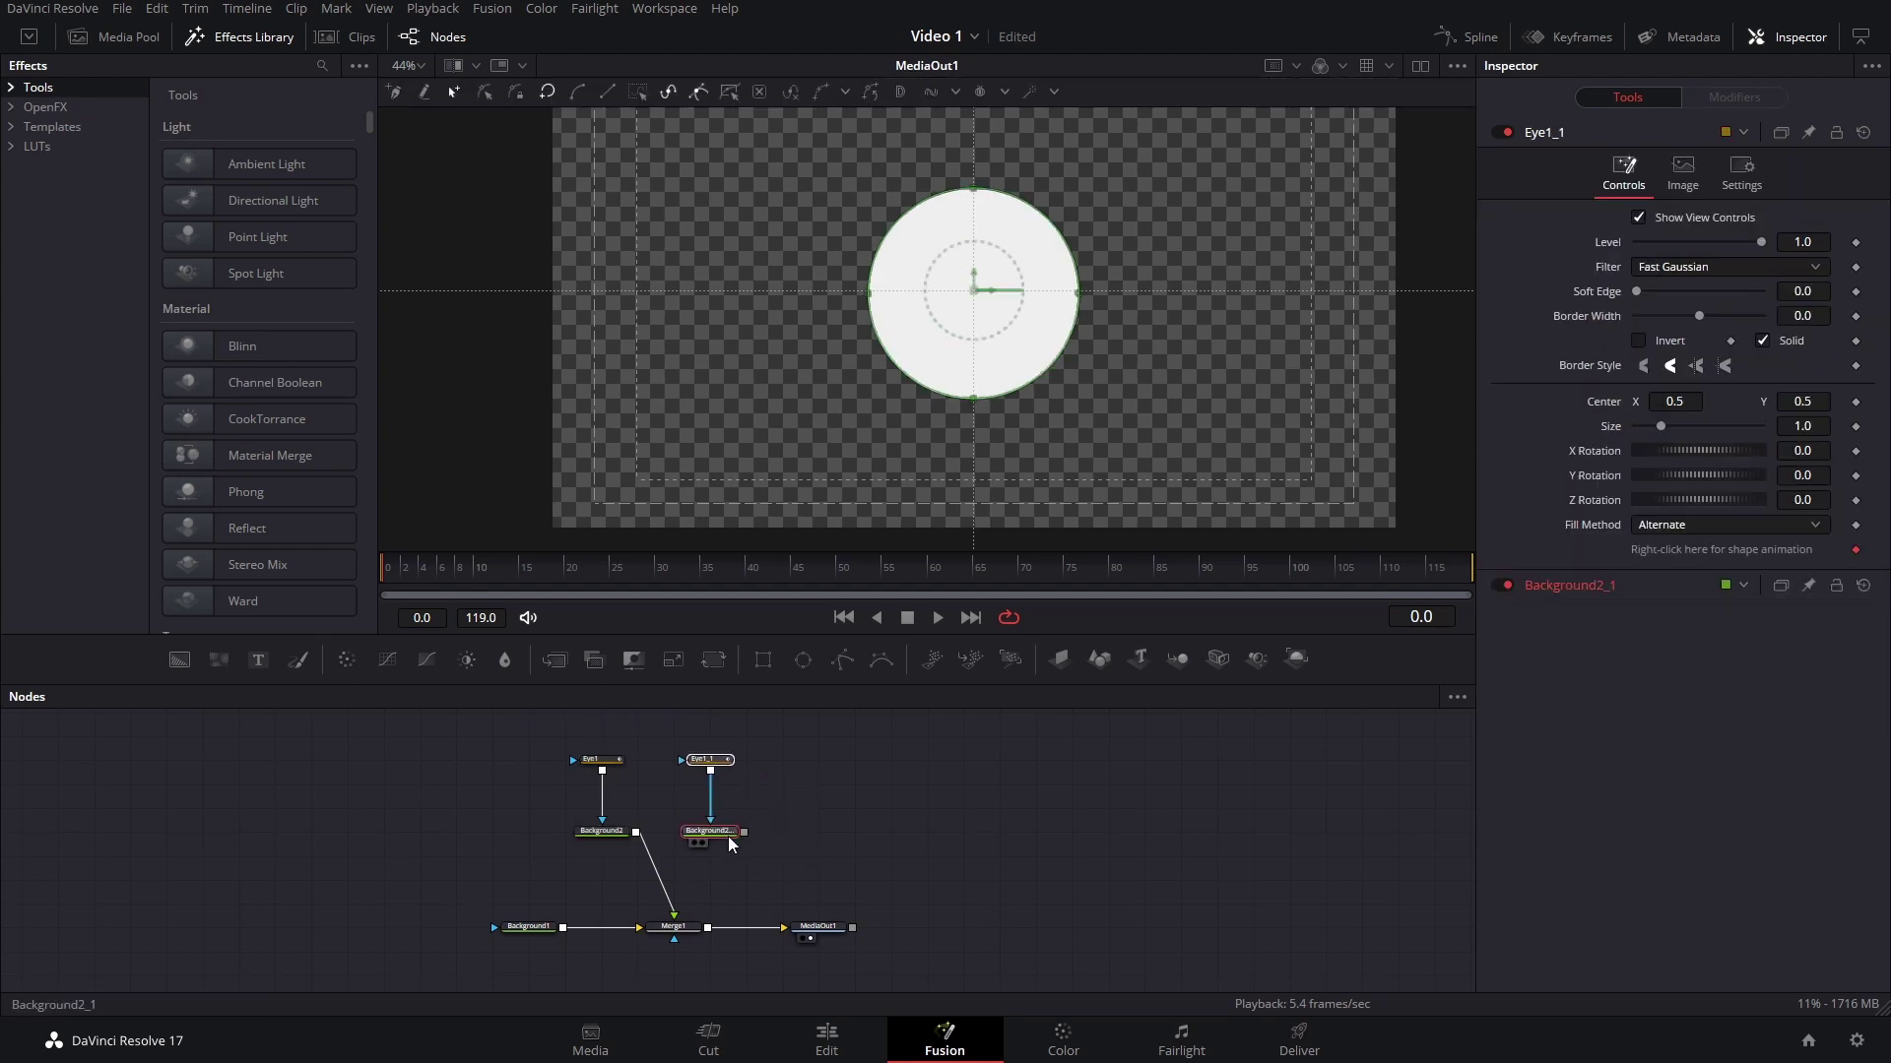
click(711, 831)
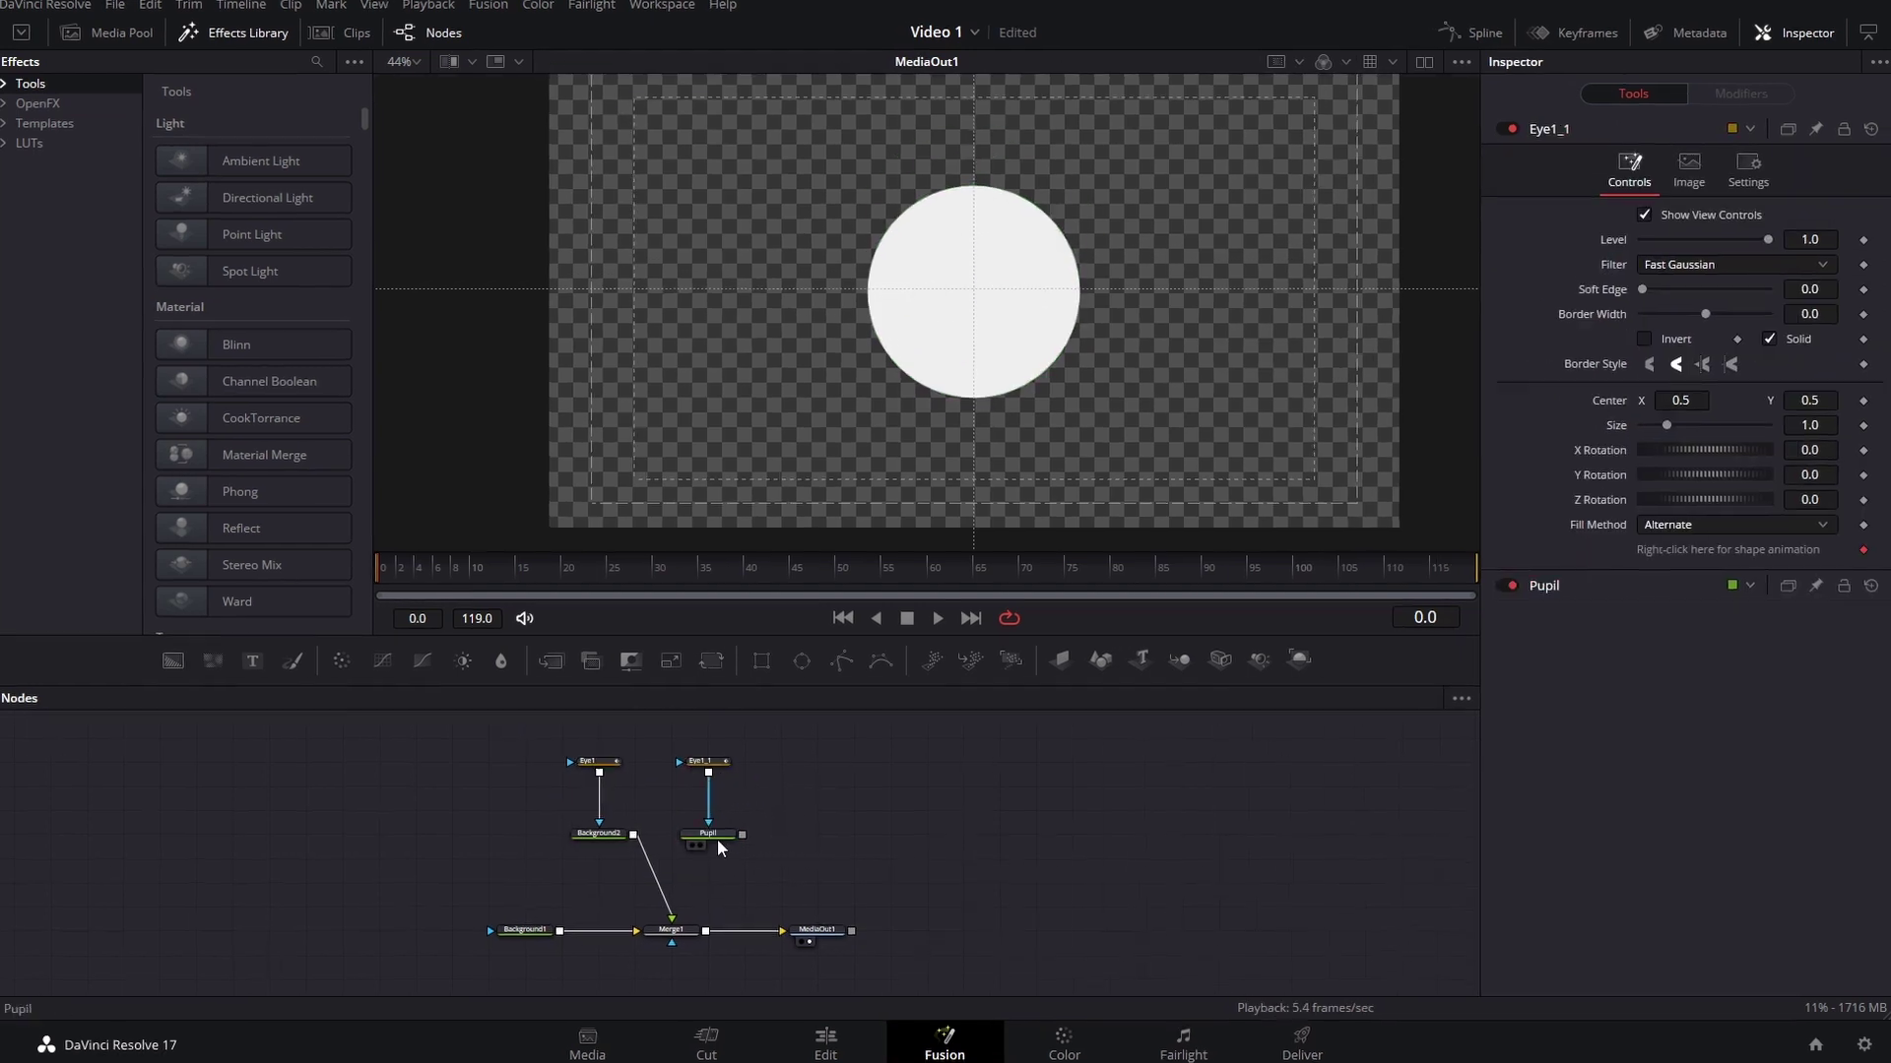
key(F2)
text(PupilColor)
key(Return)
click(676, 789)
key(F2)
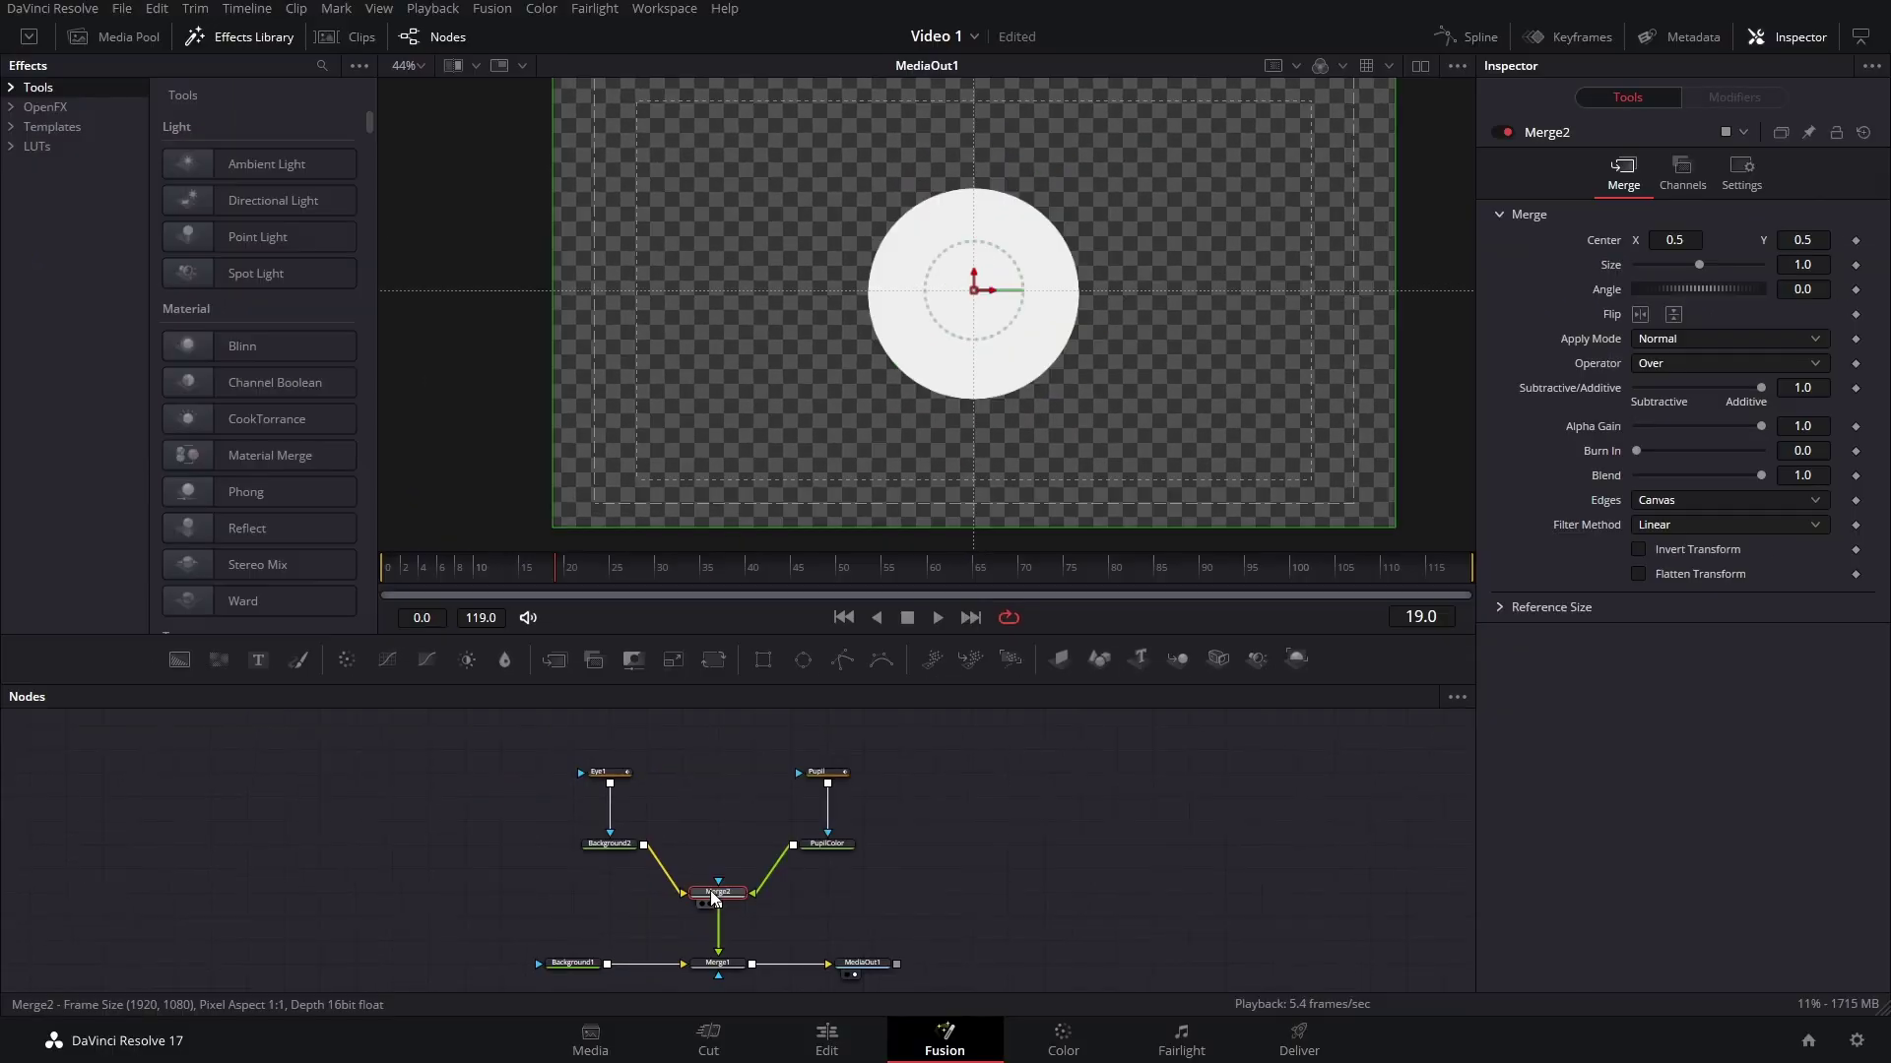
Make PupilColor black (#080707) and shrink the Pupil mask inside the eyeball.
click(835, 773)
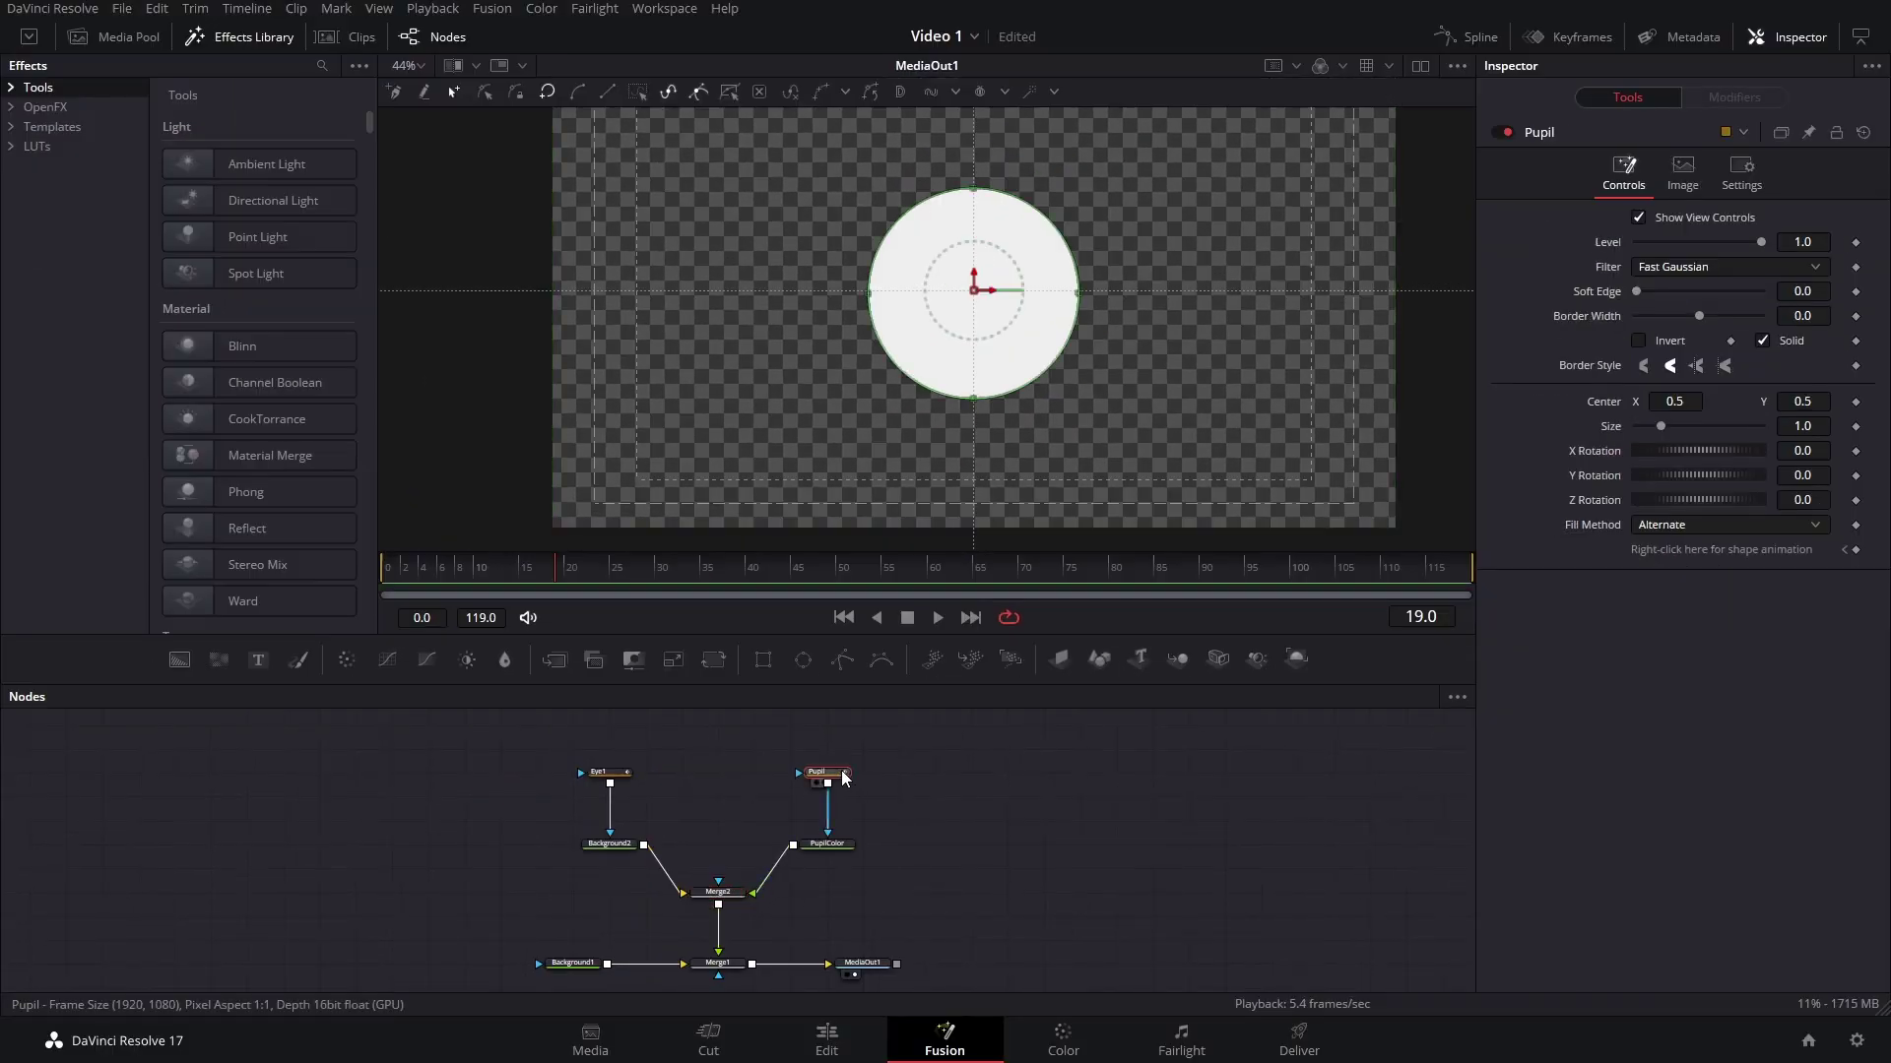
click(837, 849)
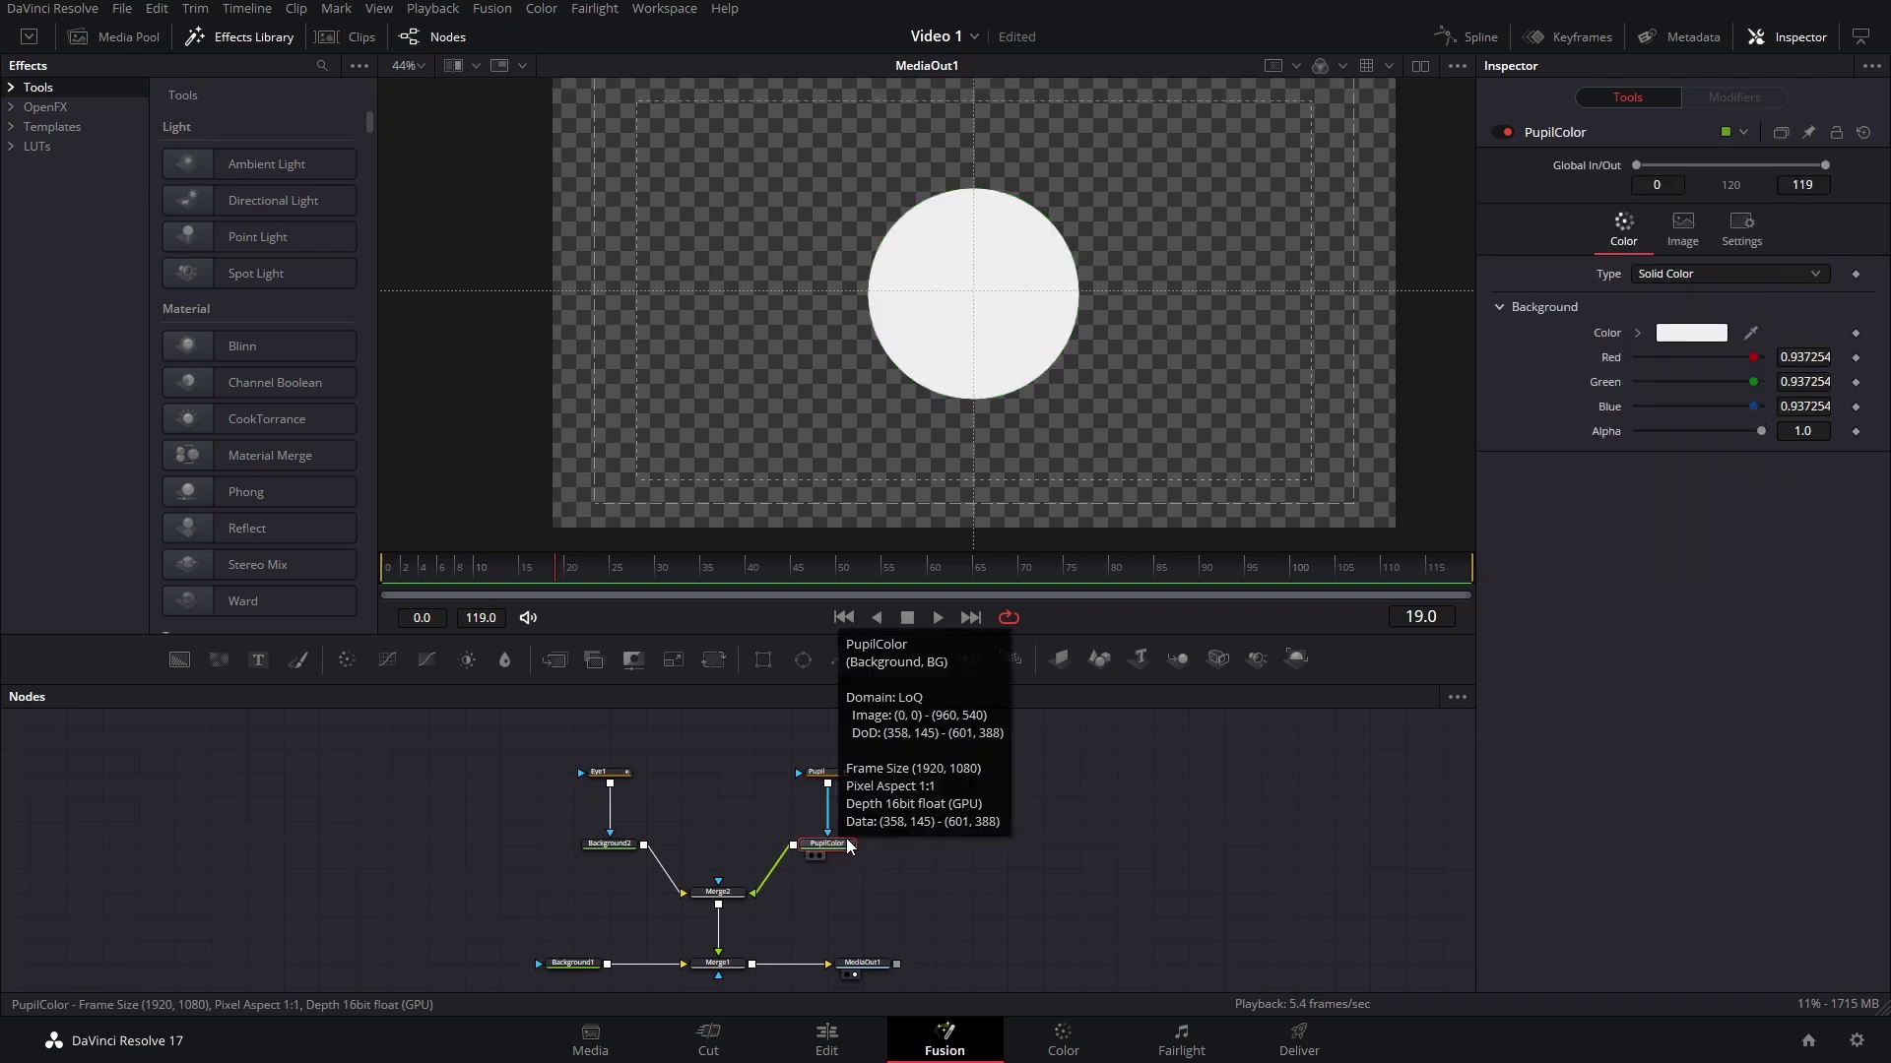
click(1664, 335)
click(876, 644)
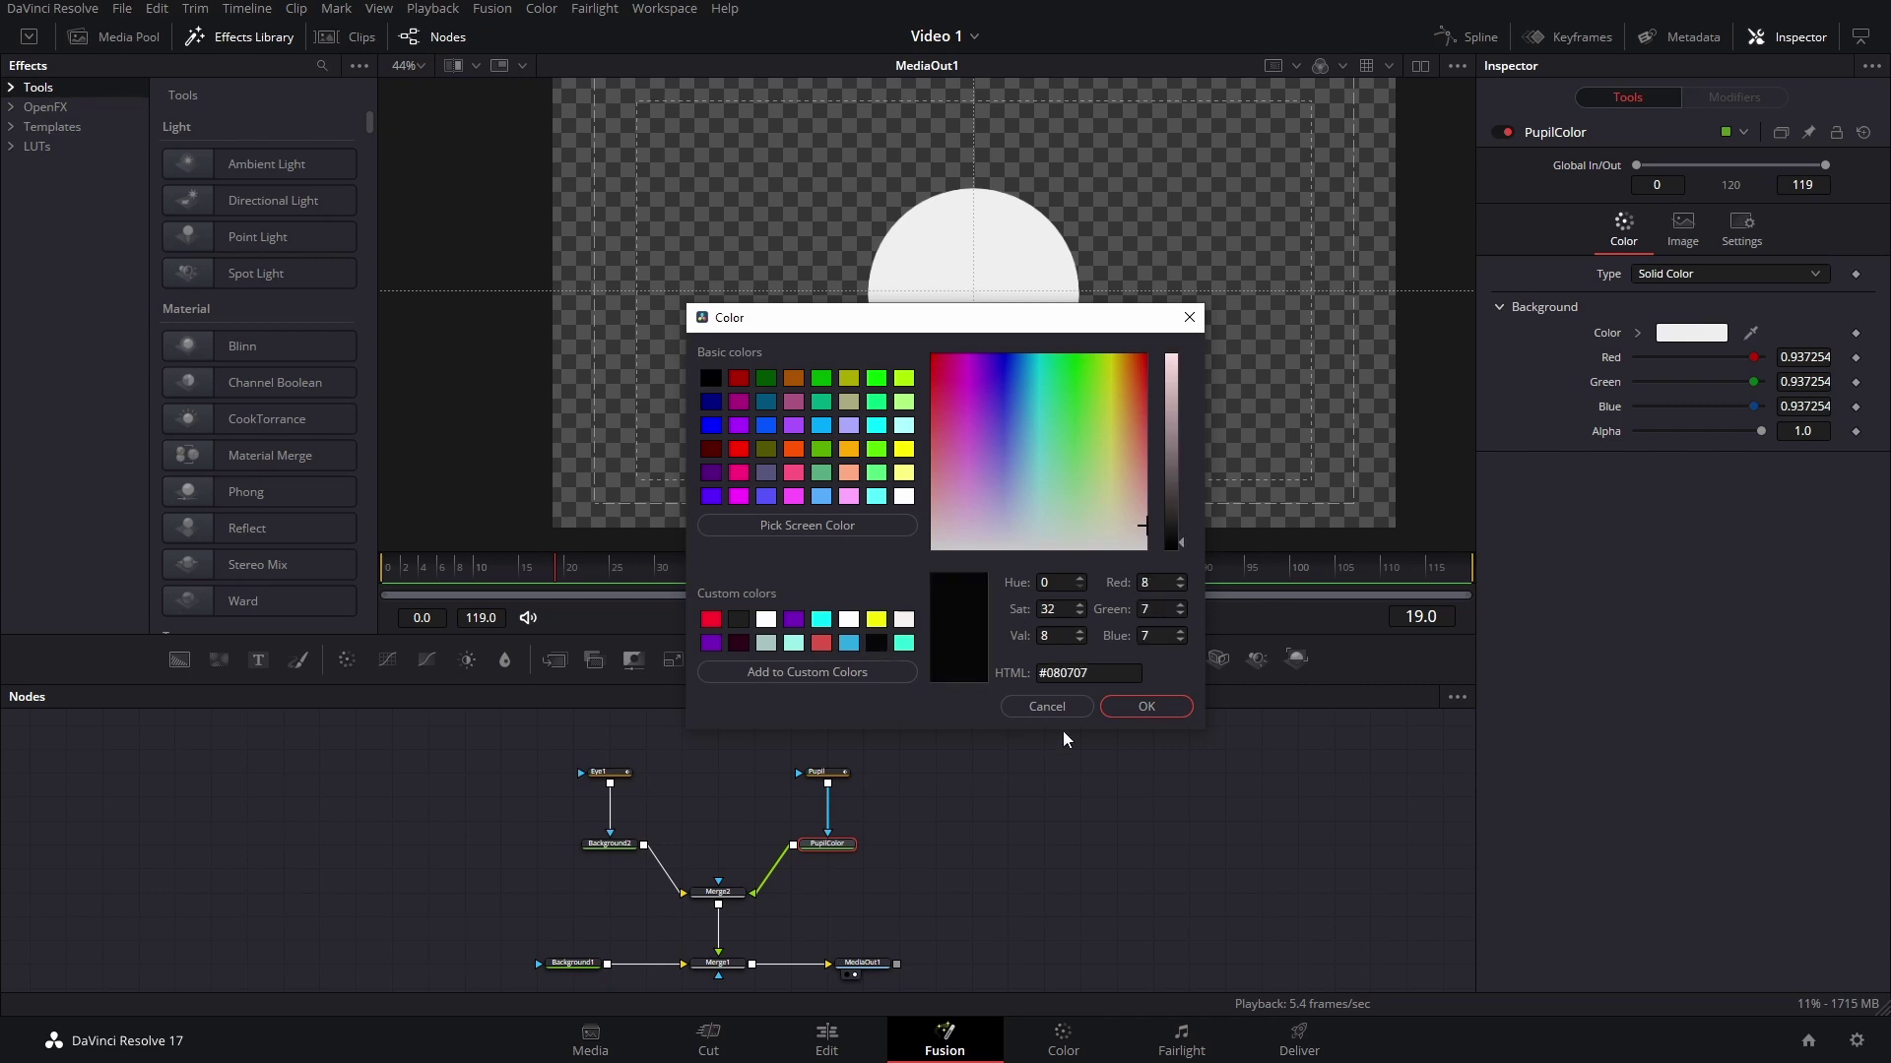
click(1145, 706)
click(835, 777)
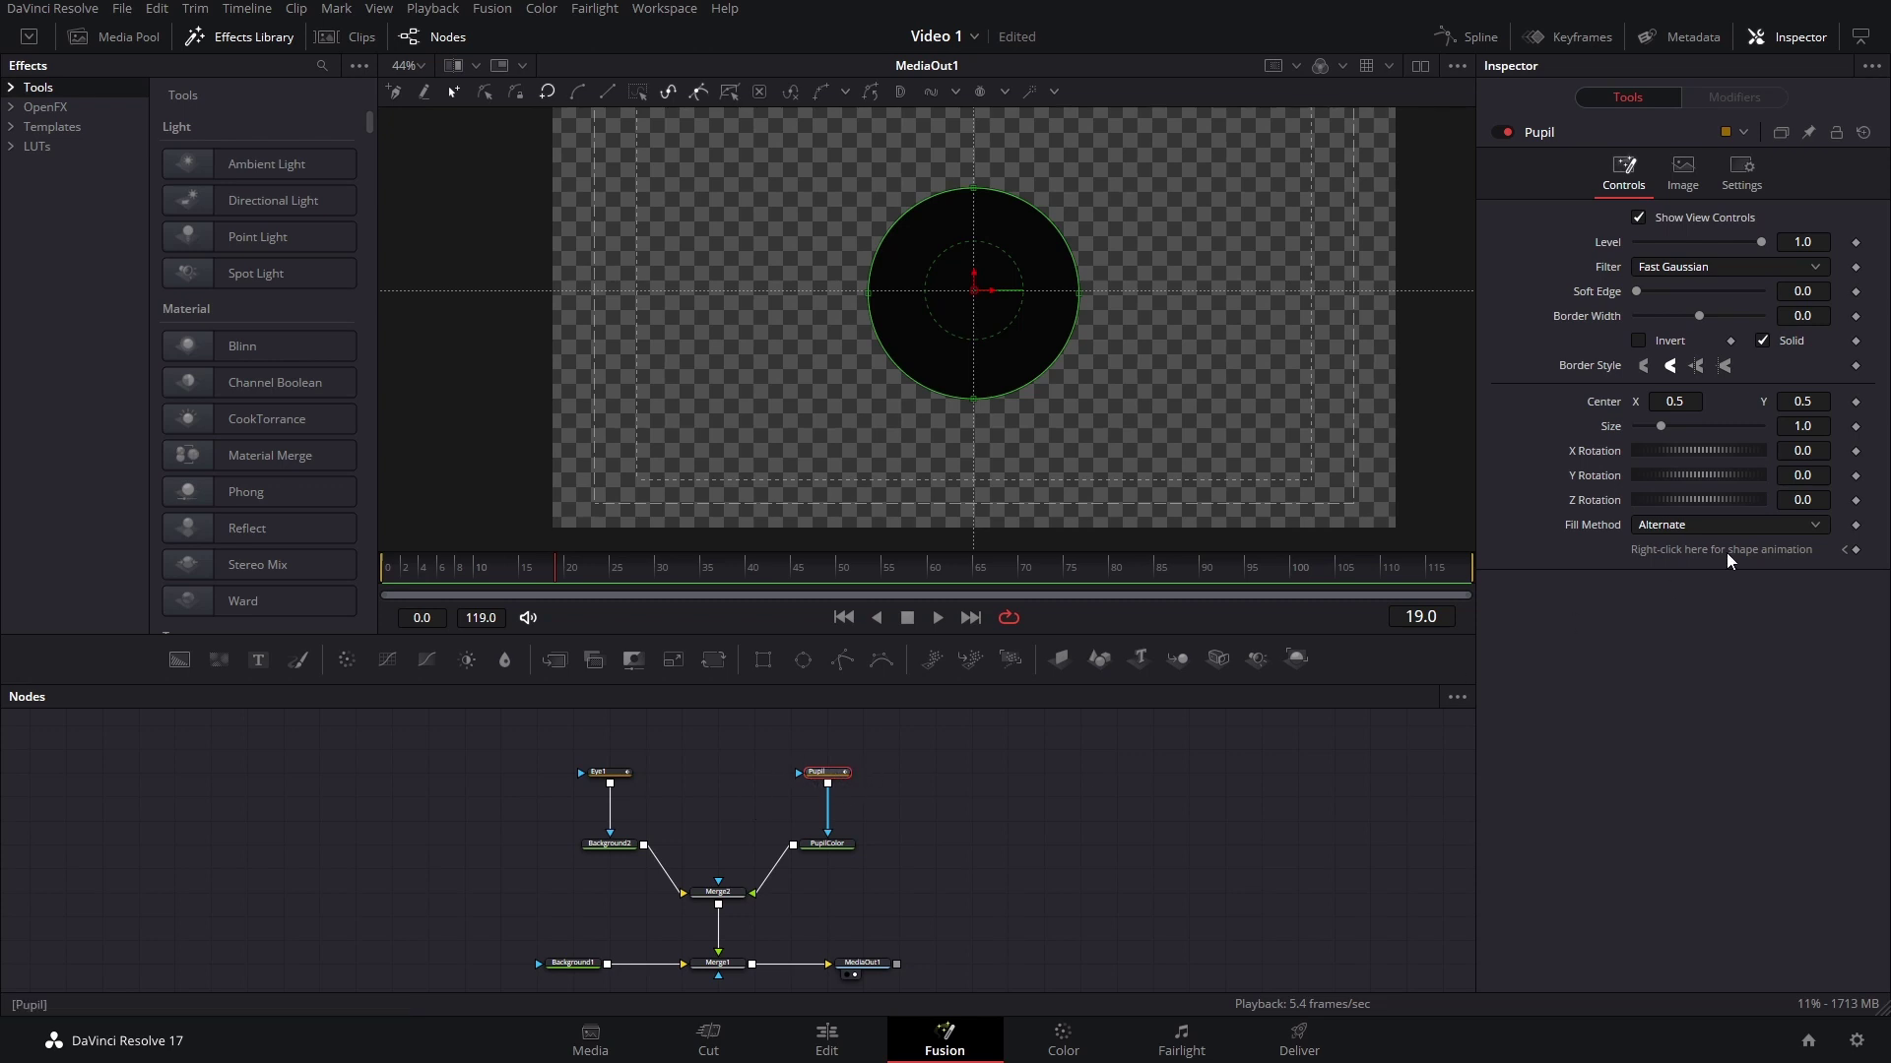
drag(1809, 427, 1202, 547)
Fine-tune the Pupil size to 0.415, raise Eye1, and link Eye1 into the Pupil node.
drag(1645, 426, 1647, 425)
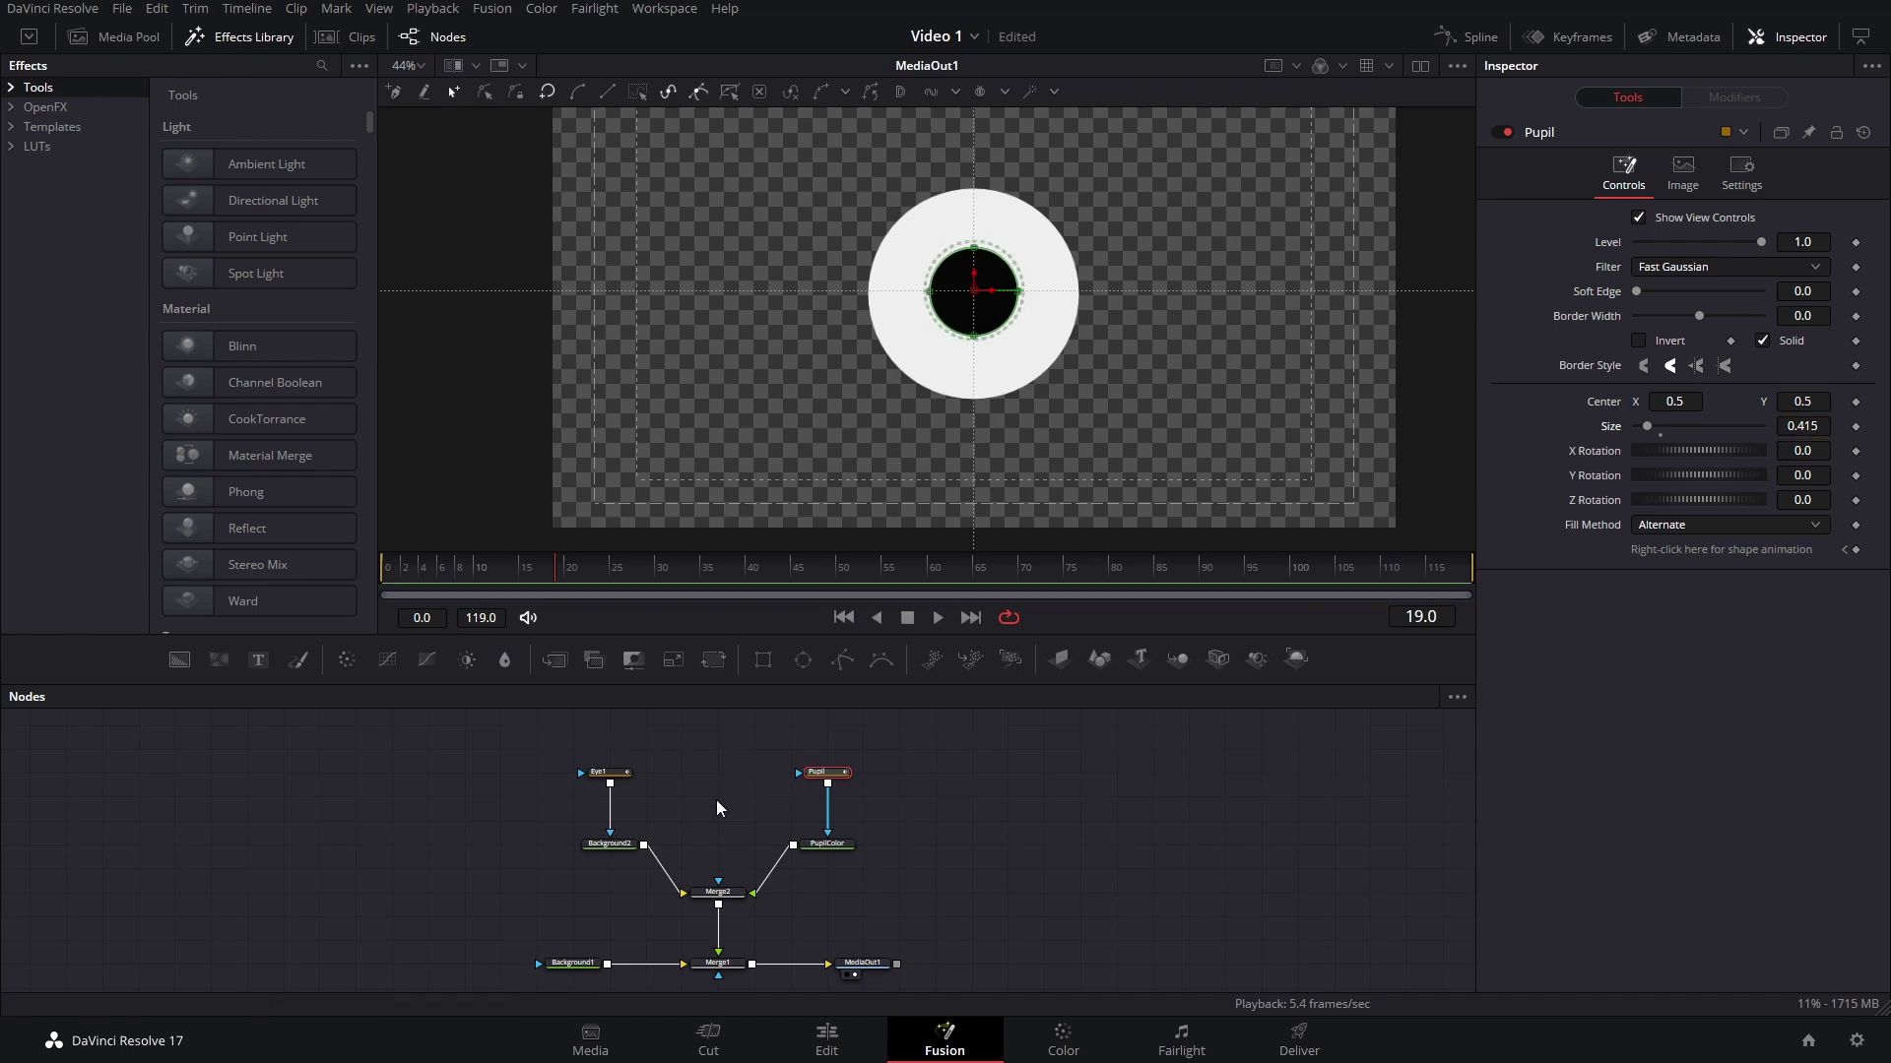
click(622, 781)
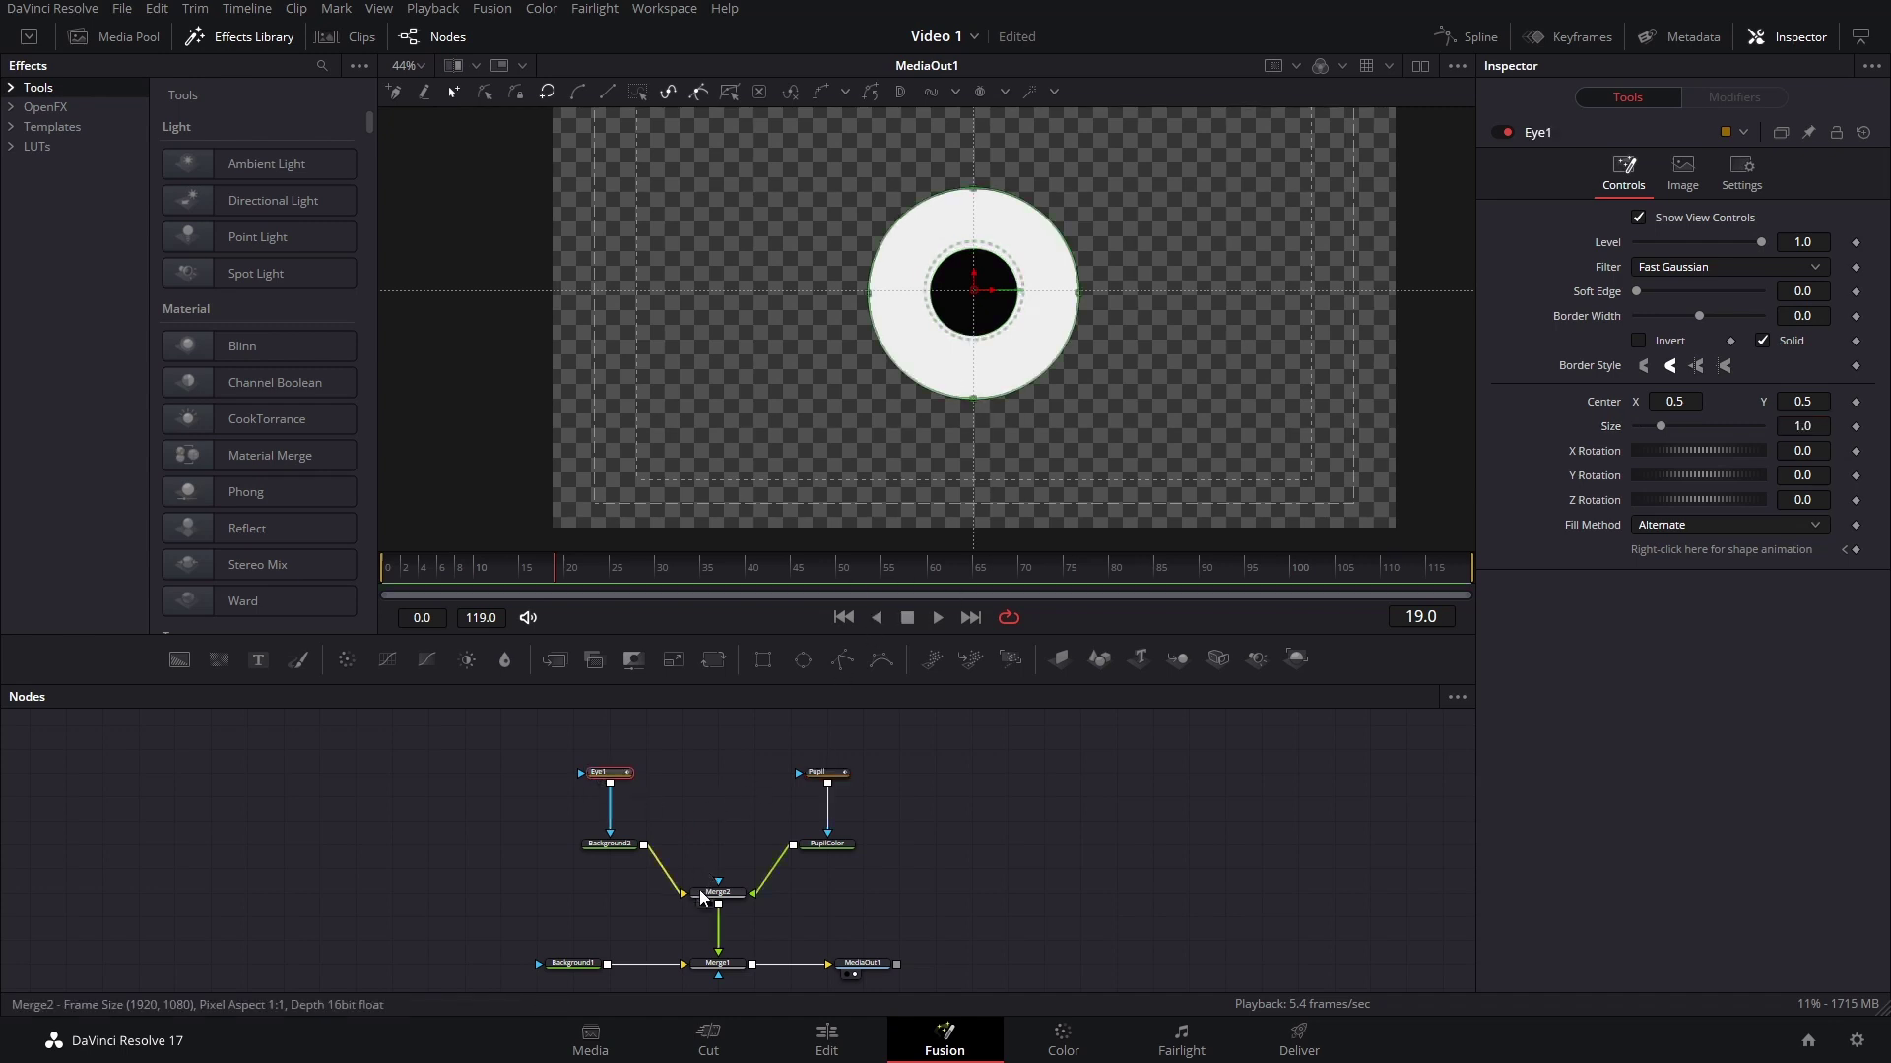
mouse_move(624, 772)
mouse_down()
mouse_move(640, 873)
mouse_move(636, 780)
mouse_up()
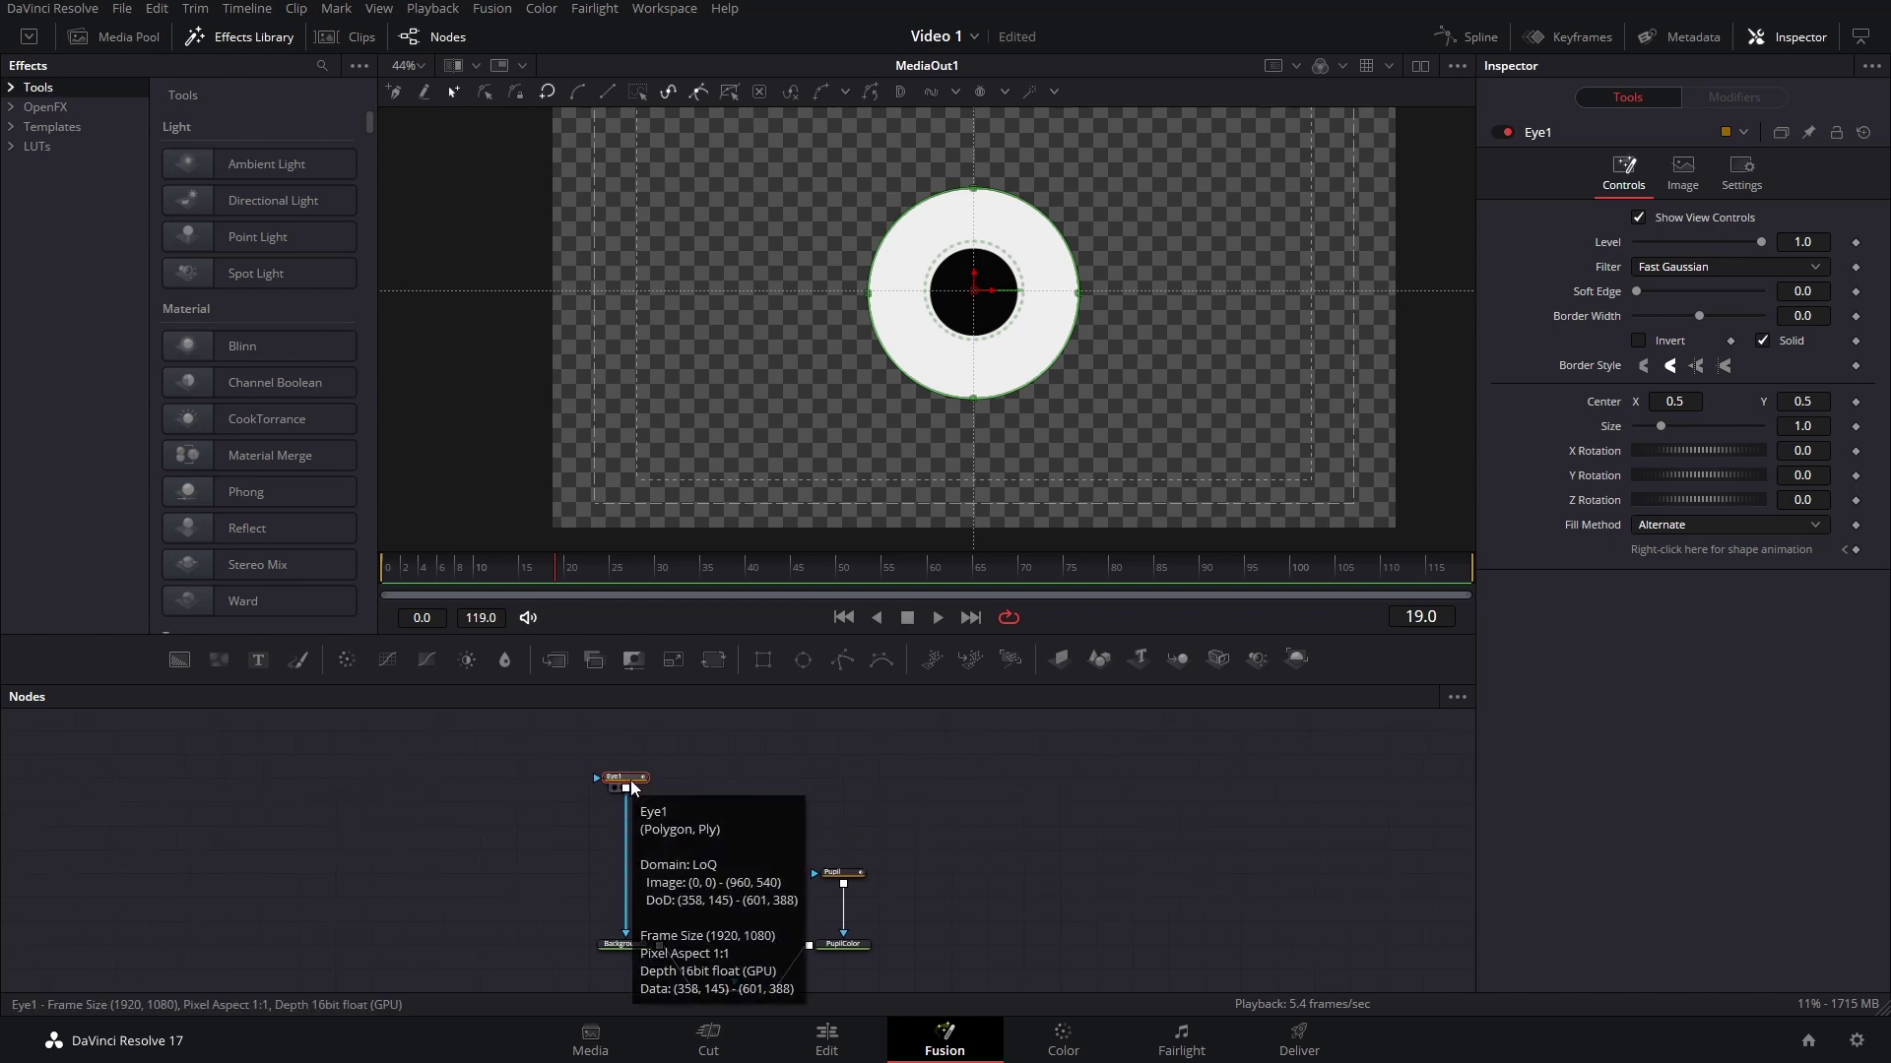
drag(625, 789, 835, 877)
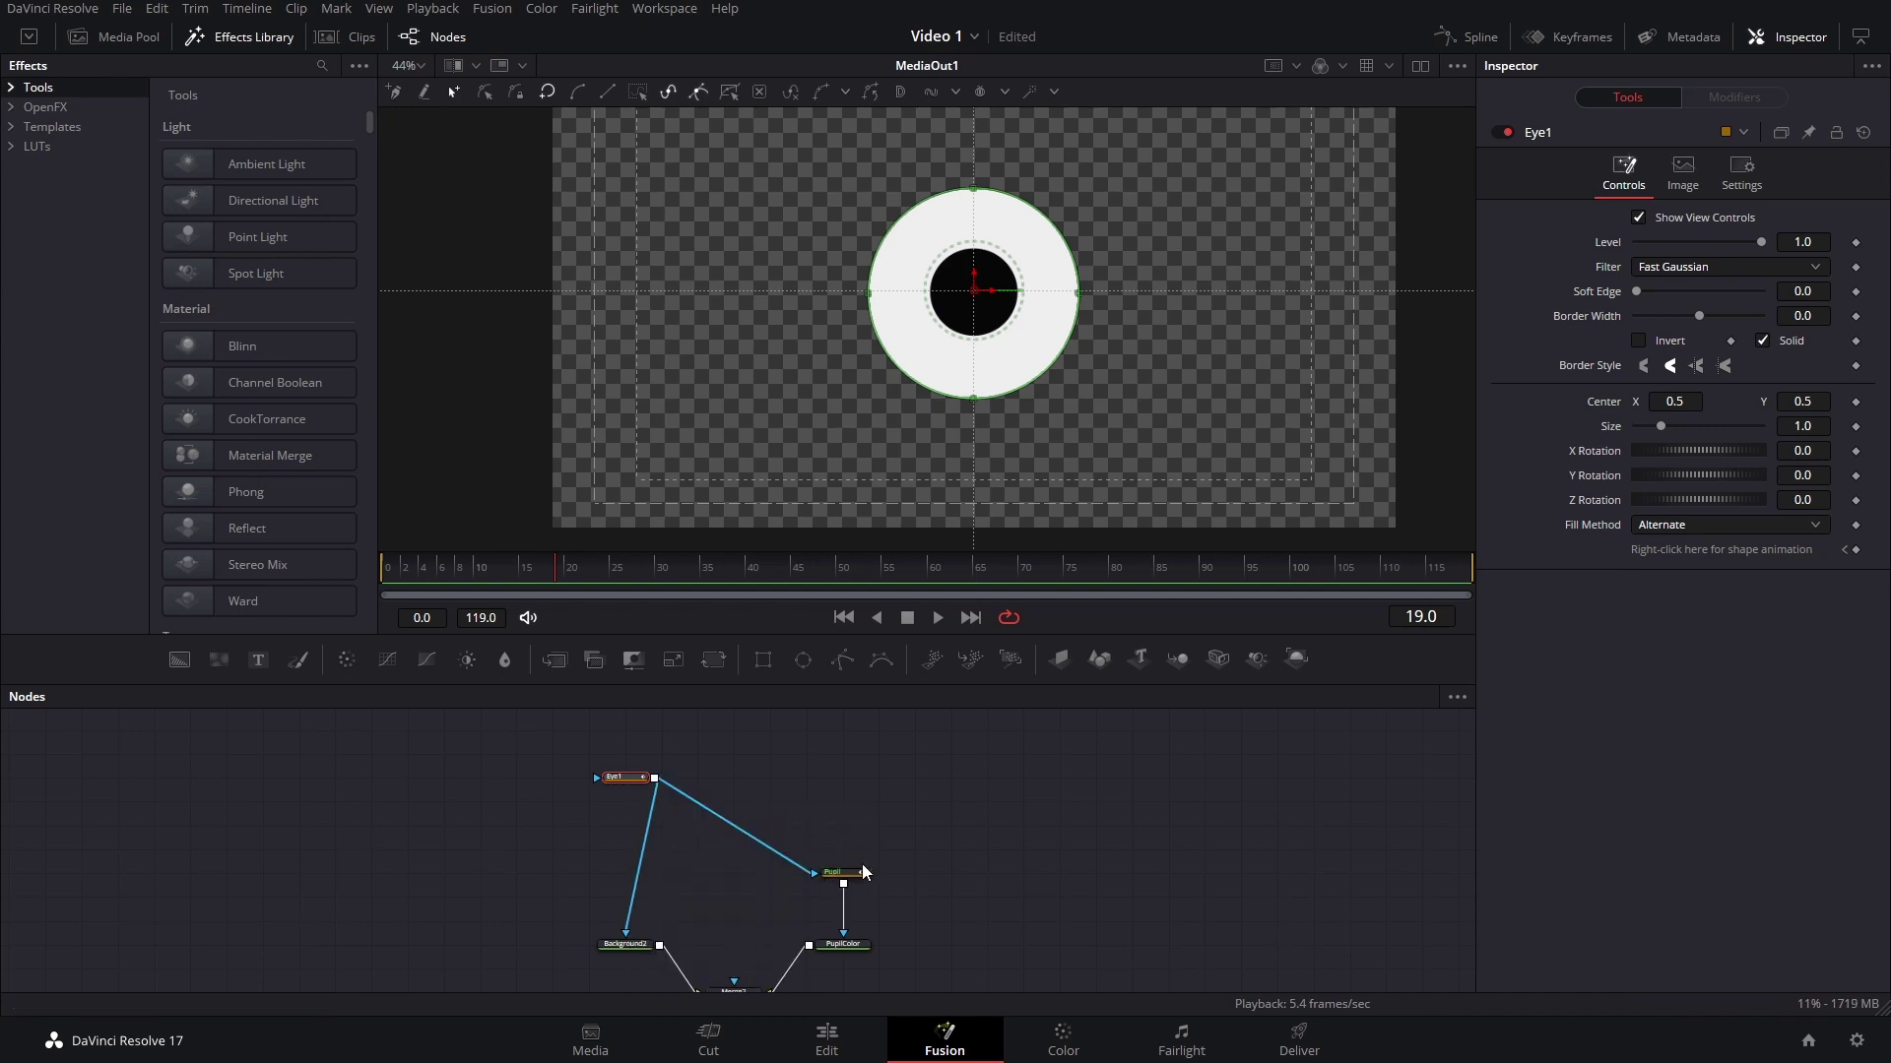
click(853, 874)
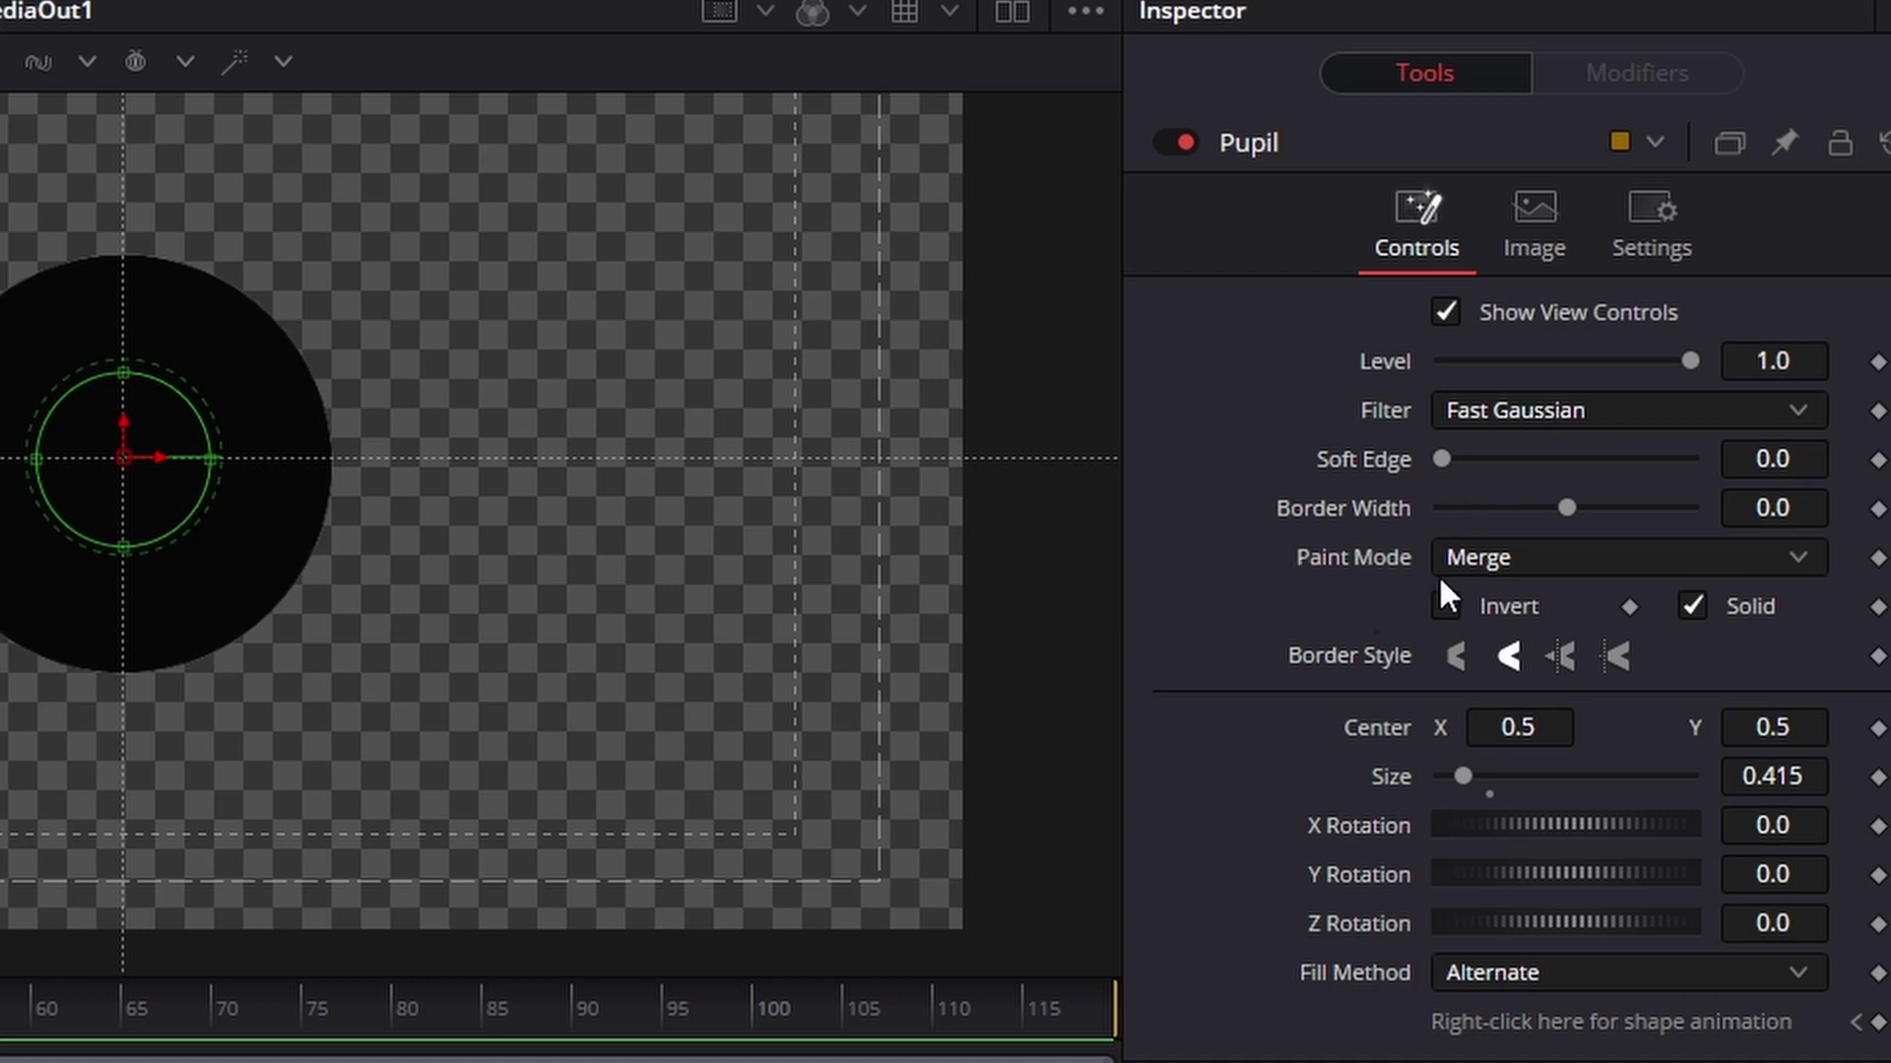
Set the Pupil mask's Paint Mode to Multiply.
click(1508, 559)
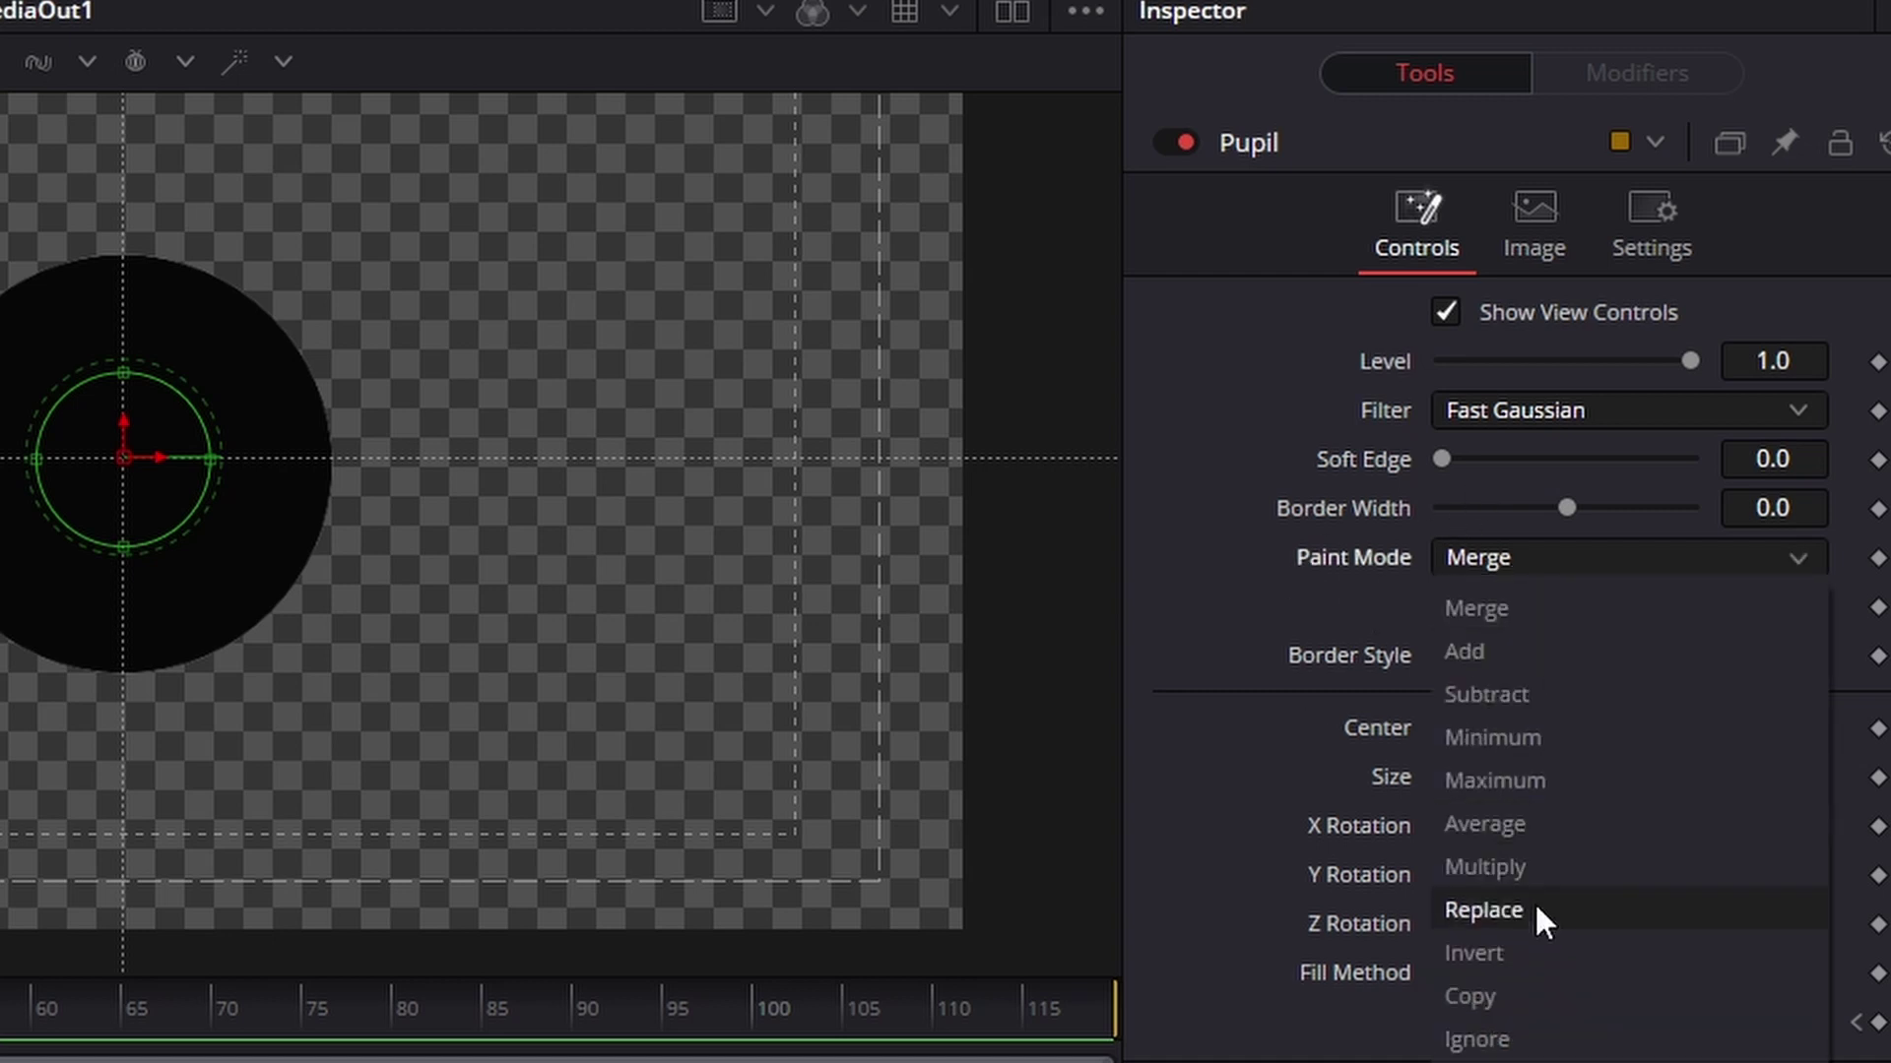
click(1505, 868)
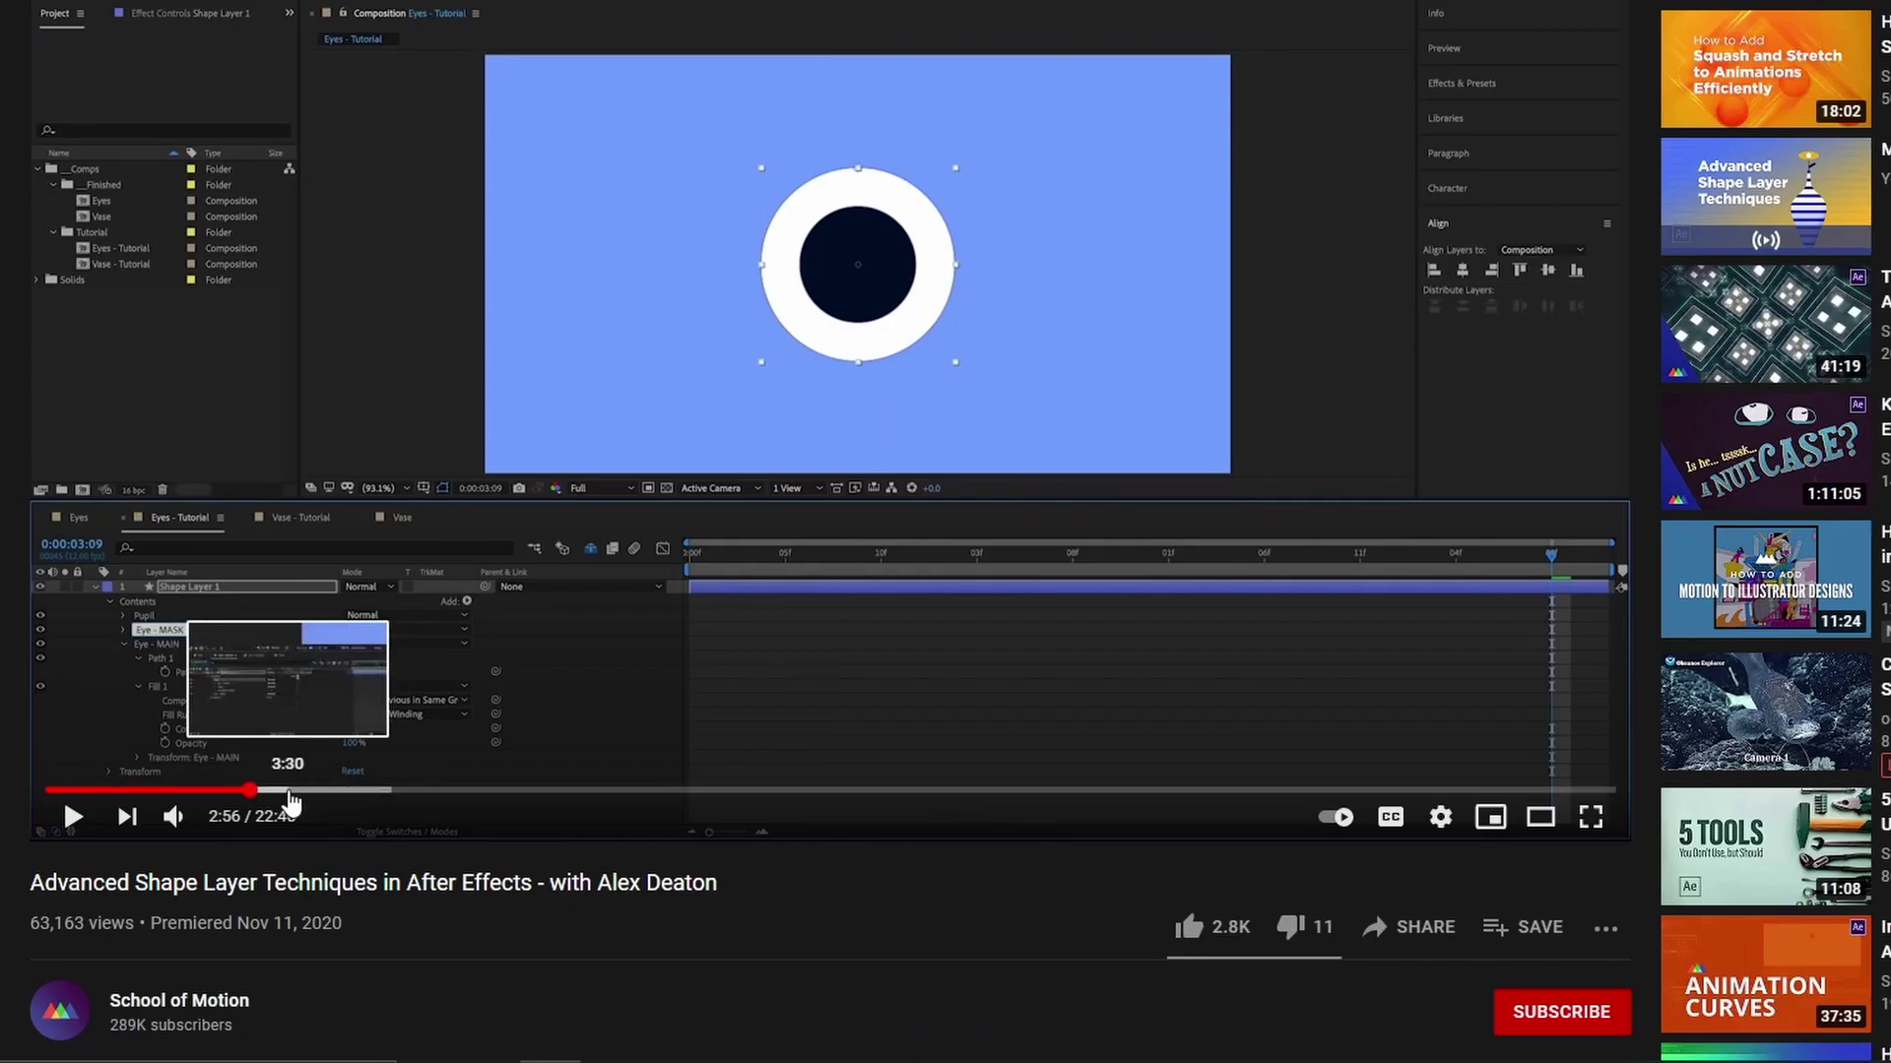
Skip the YouTube tutorial to 4:05, then slide the pupil sideways in Resolve and reset its centre.
click(330, 793)
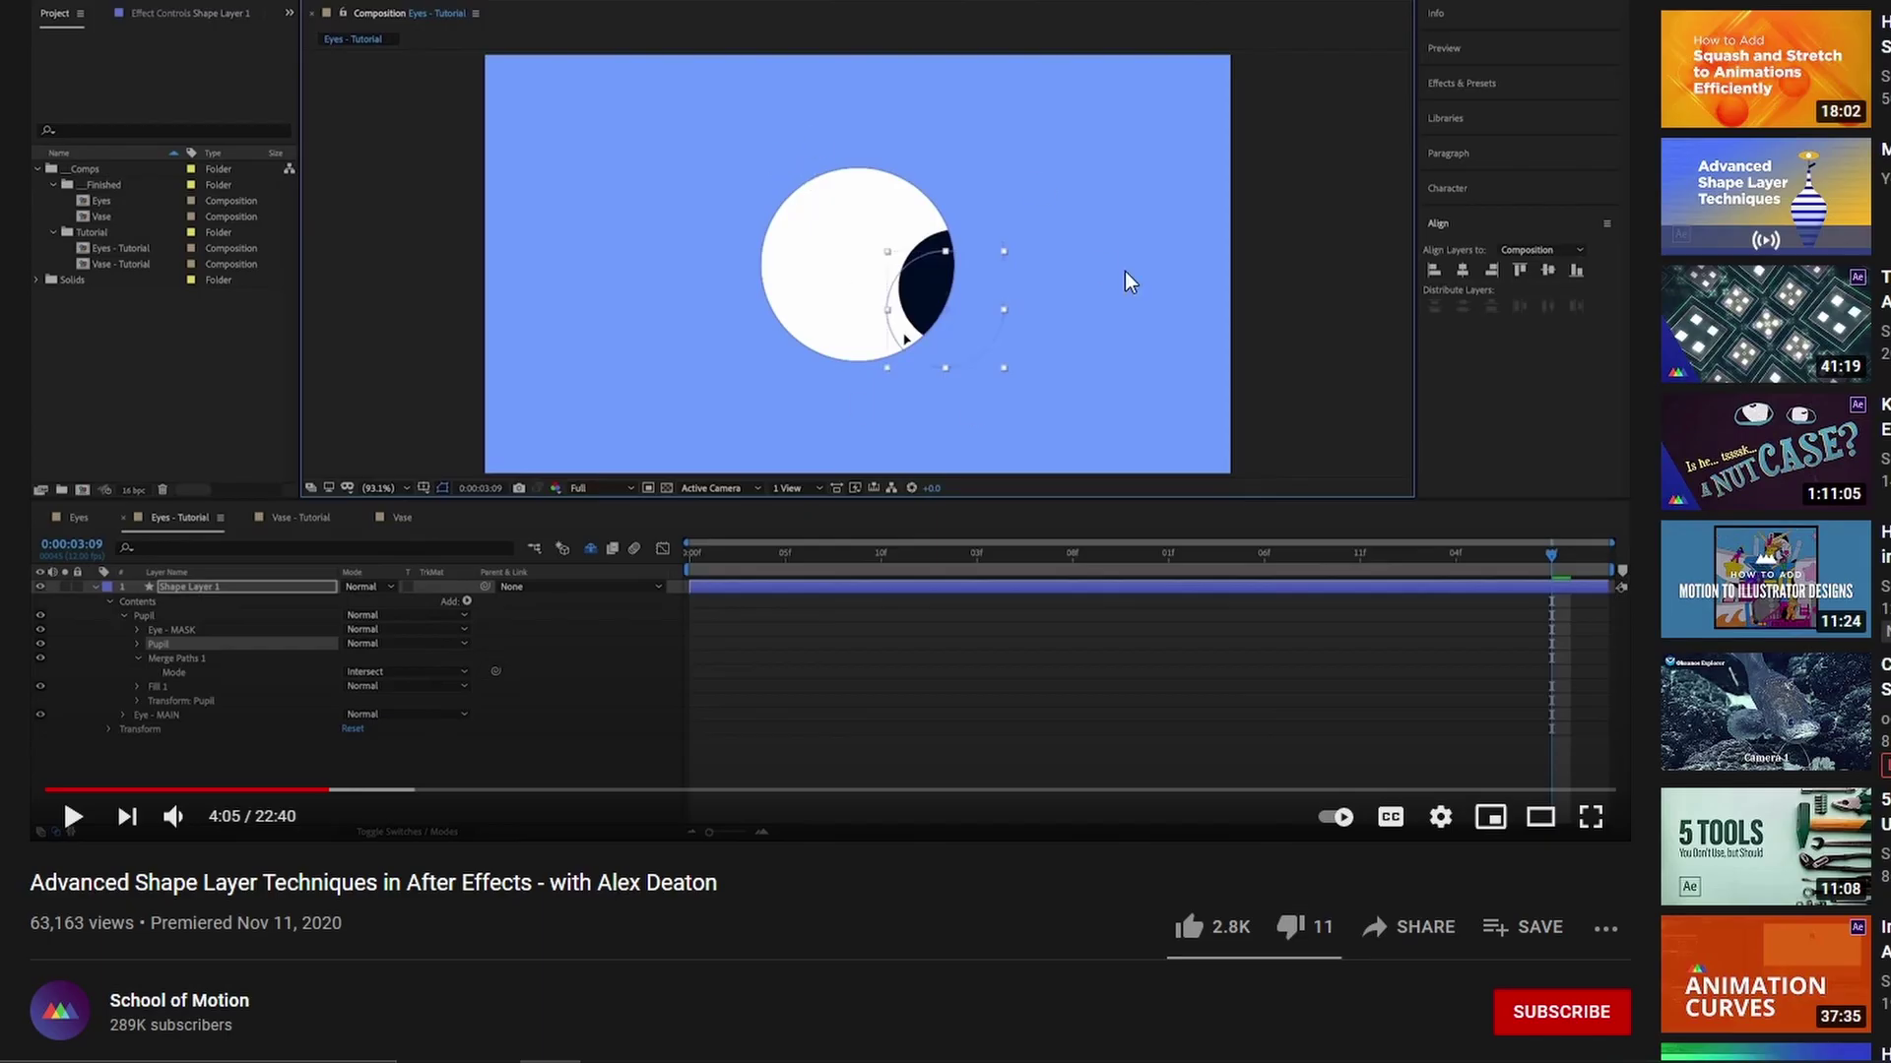
key(alt+Tab)
drag(983, 327, 1008, 356)
double_click(1597, 433)
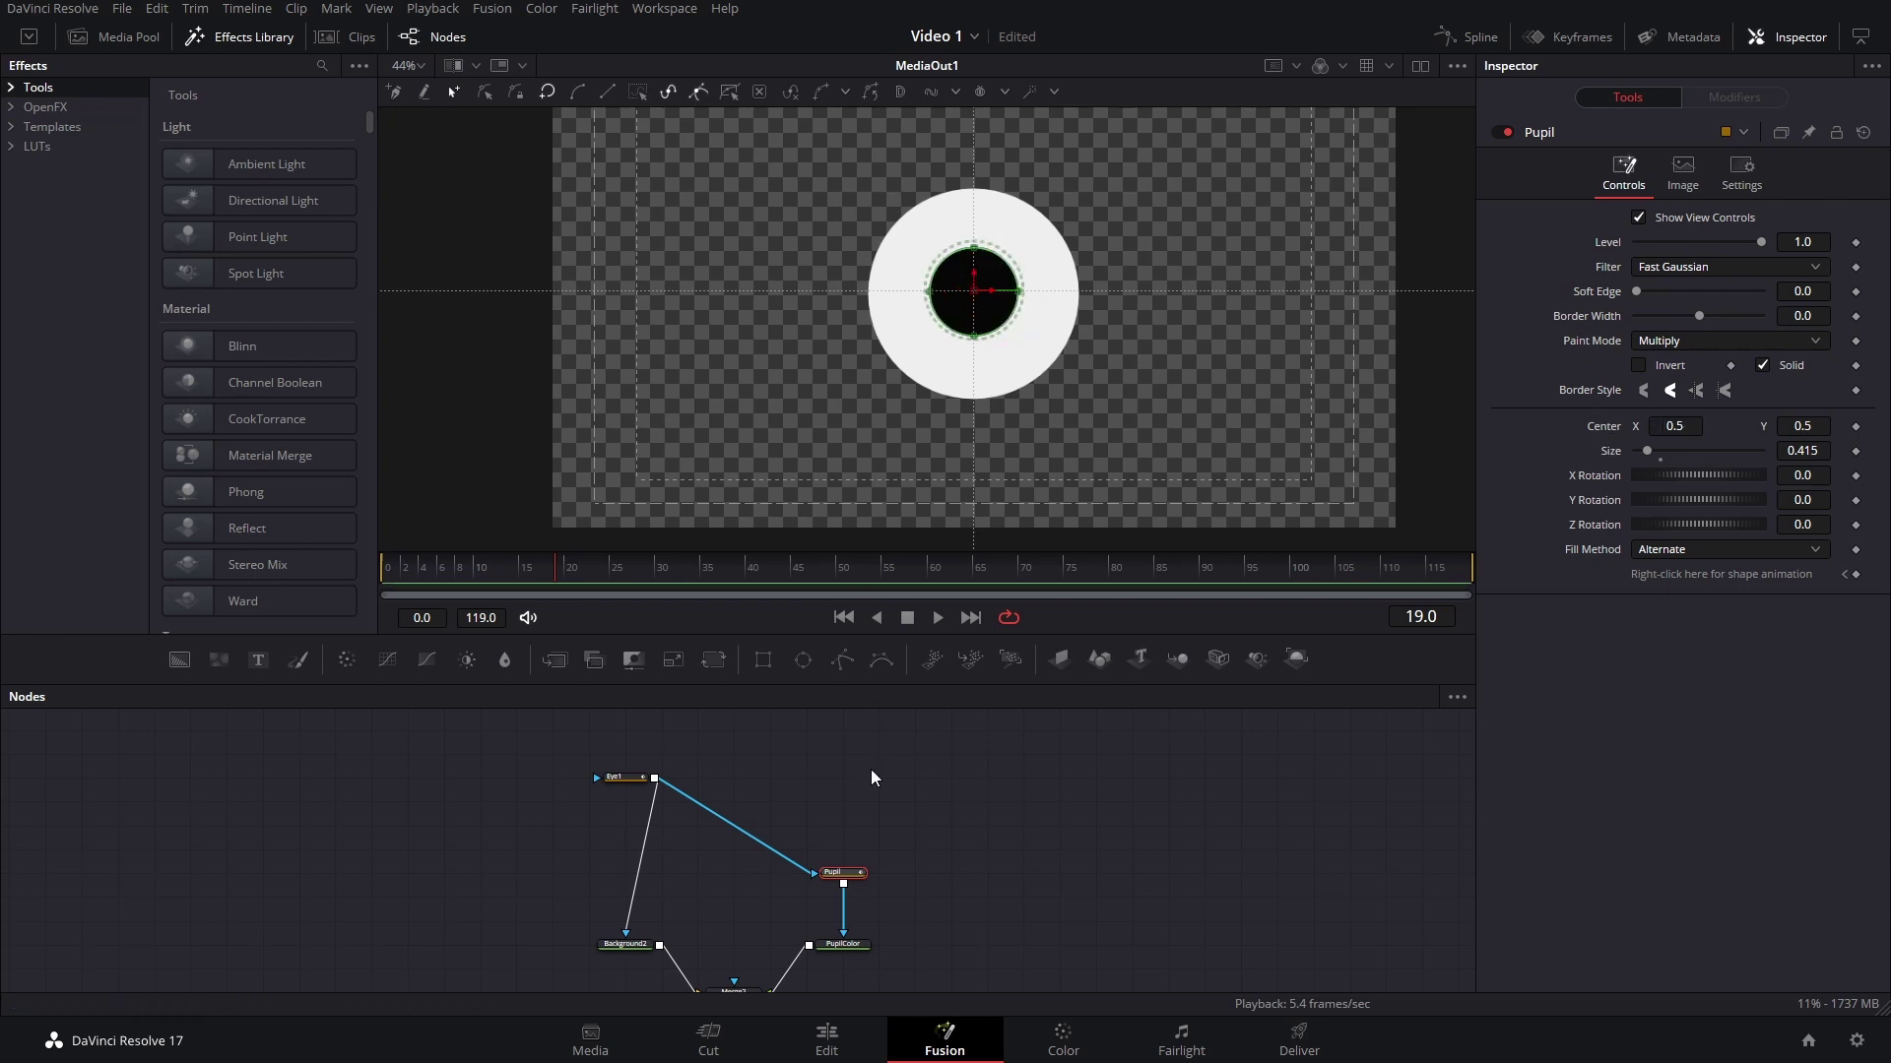
Try pulling Eye1's top point into a crescent, then undo to restore the round eye.
click(623, 778)
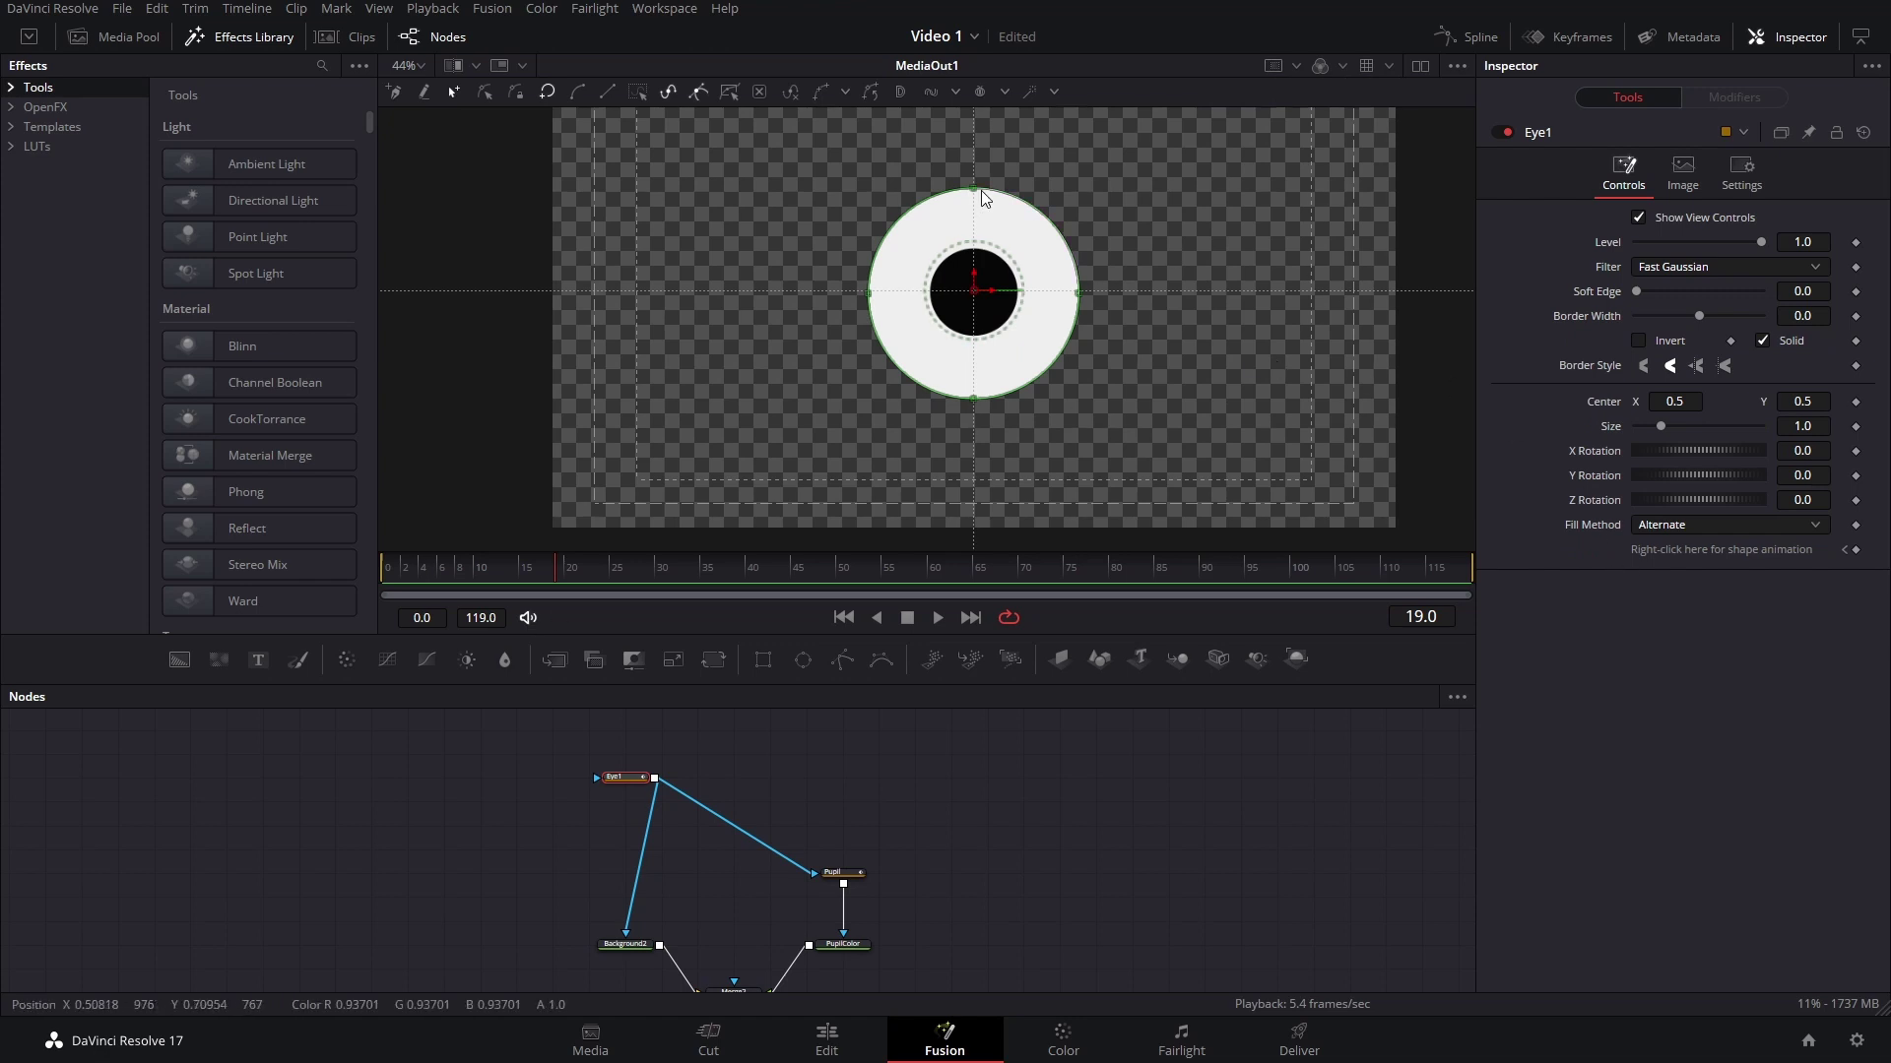
drag(973, 190, 973, 306)
click(1054, 455)
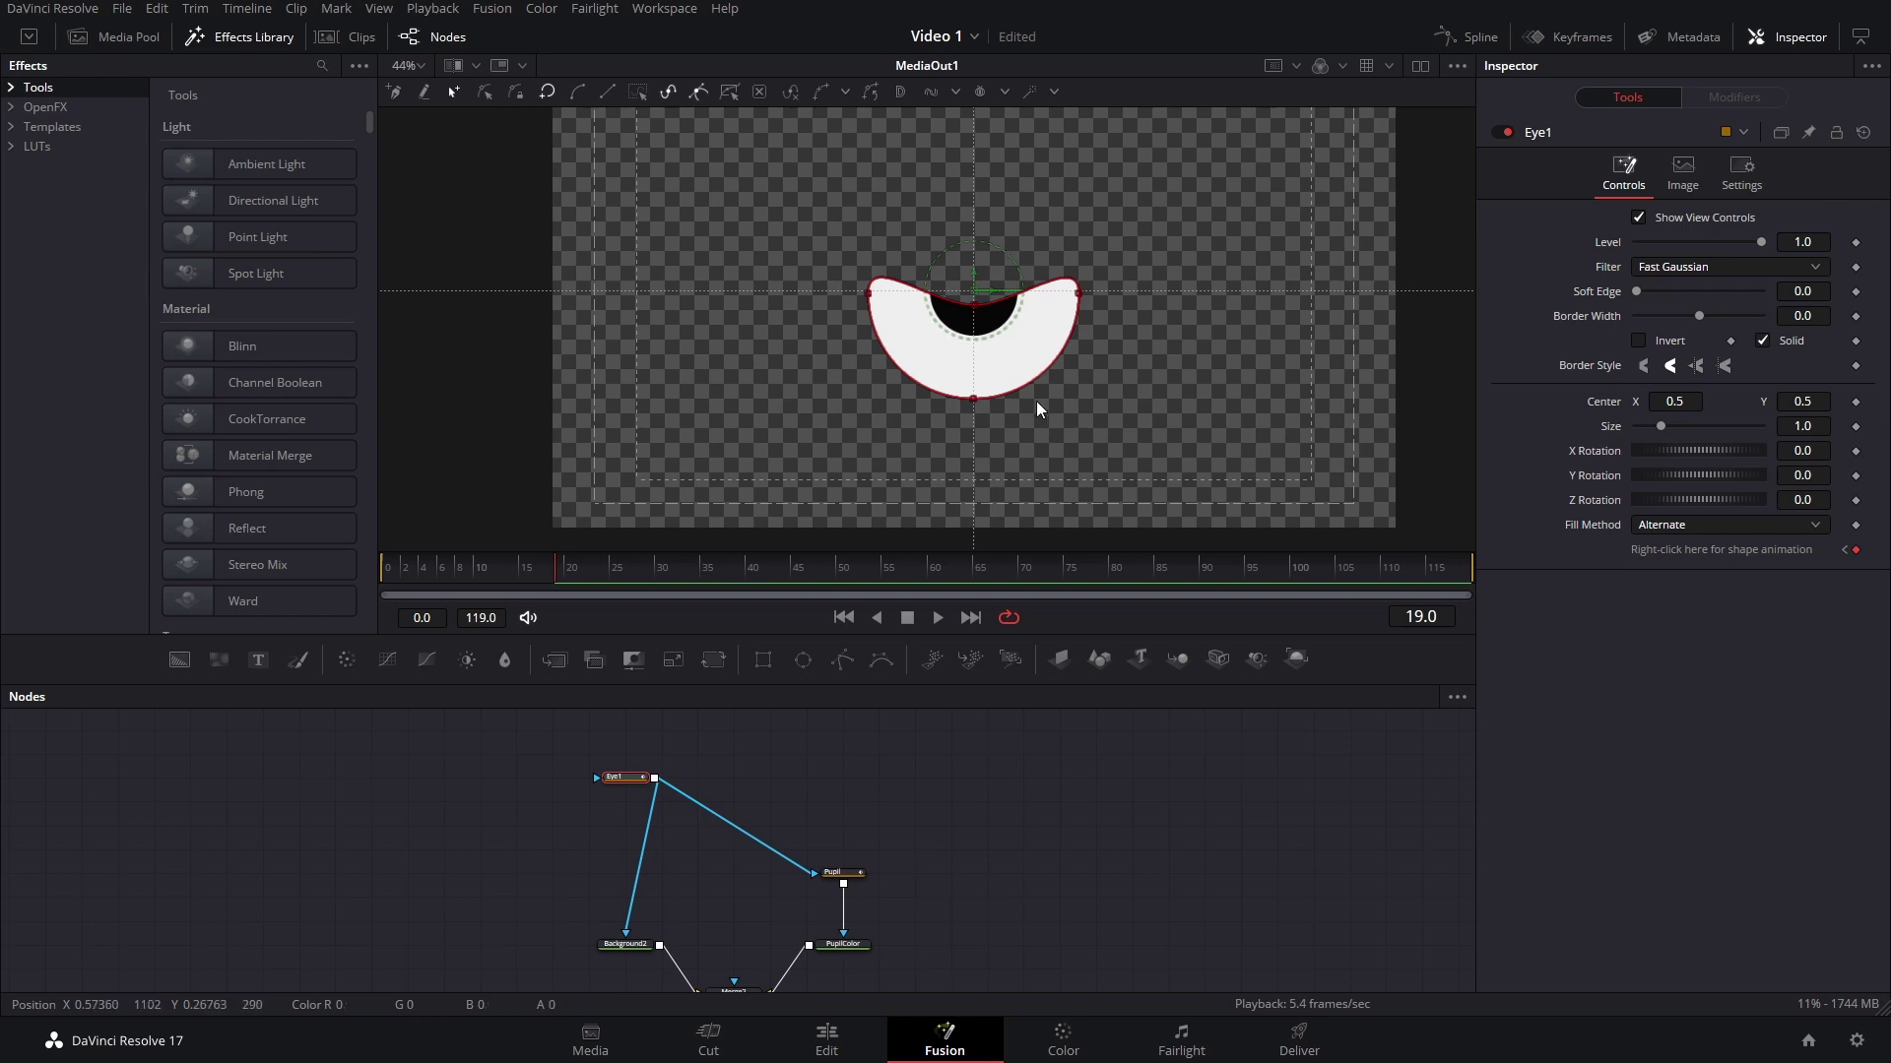
key(ctrl+z)
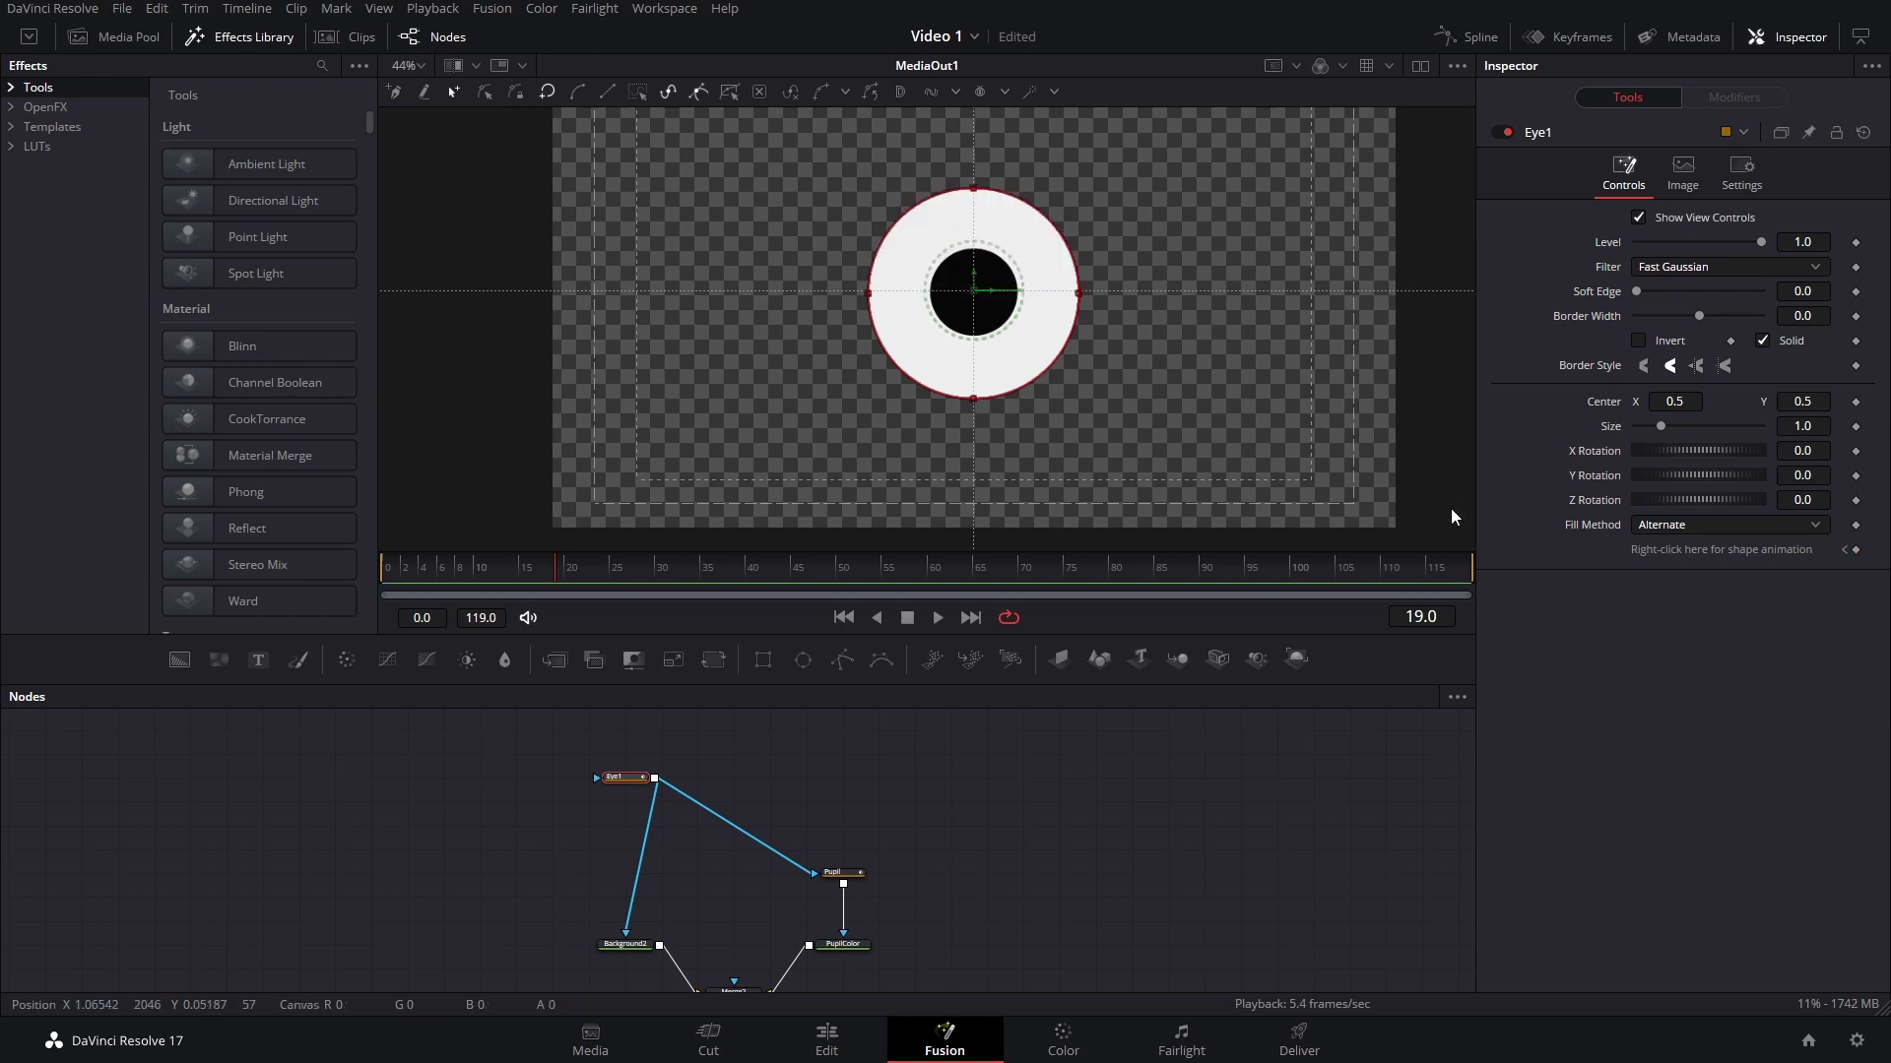
Remove Eye1's existing shape animation and key the round eye shape at frame 10.
drag(459, 567, 473, 575)
right_click(1633, 542)
click(1614, 548)
right_click(1647, 552)
click(1737, 764)
click(1855, 549)
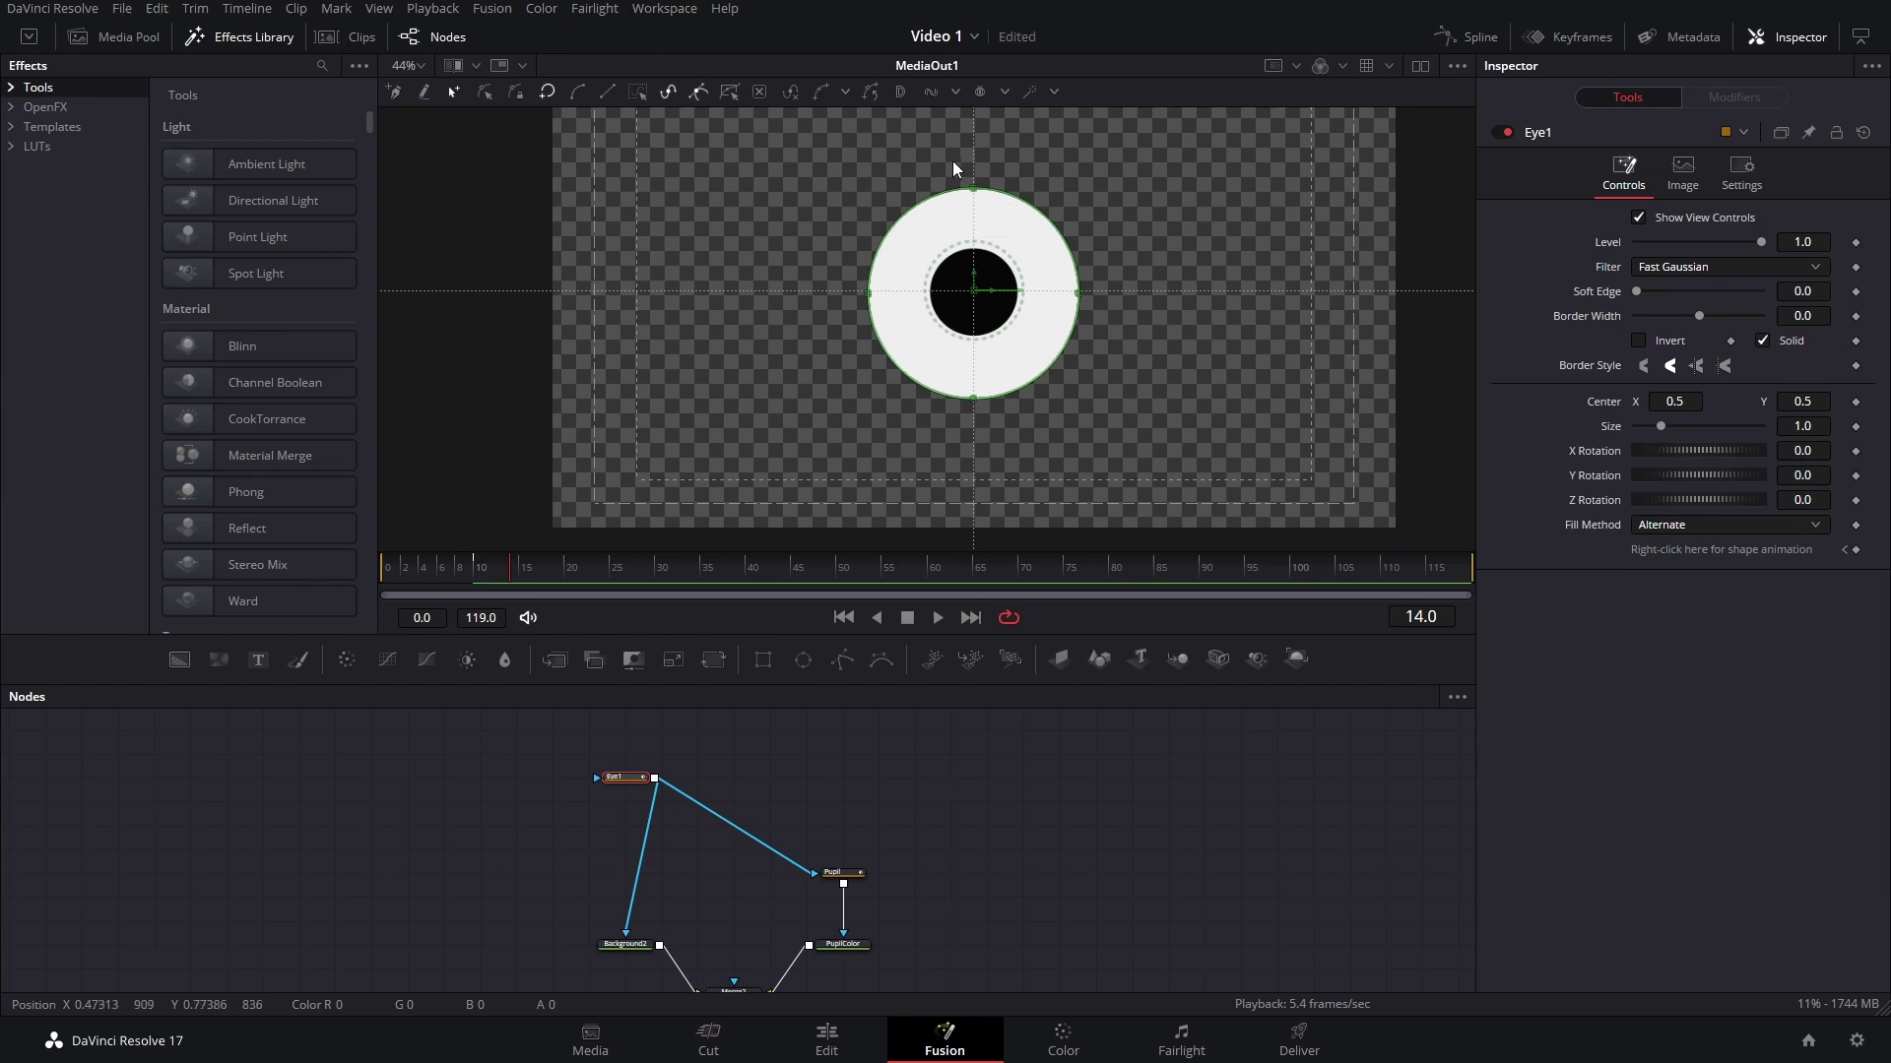
At frame 14, nudge Eye1's top point down to the bottom to flatten the eye.
click(1014, 226)
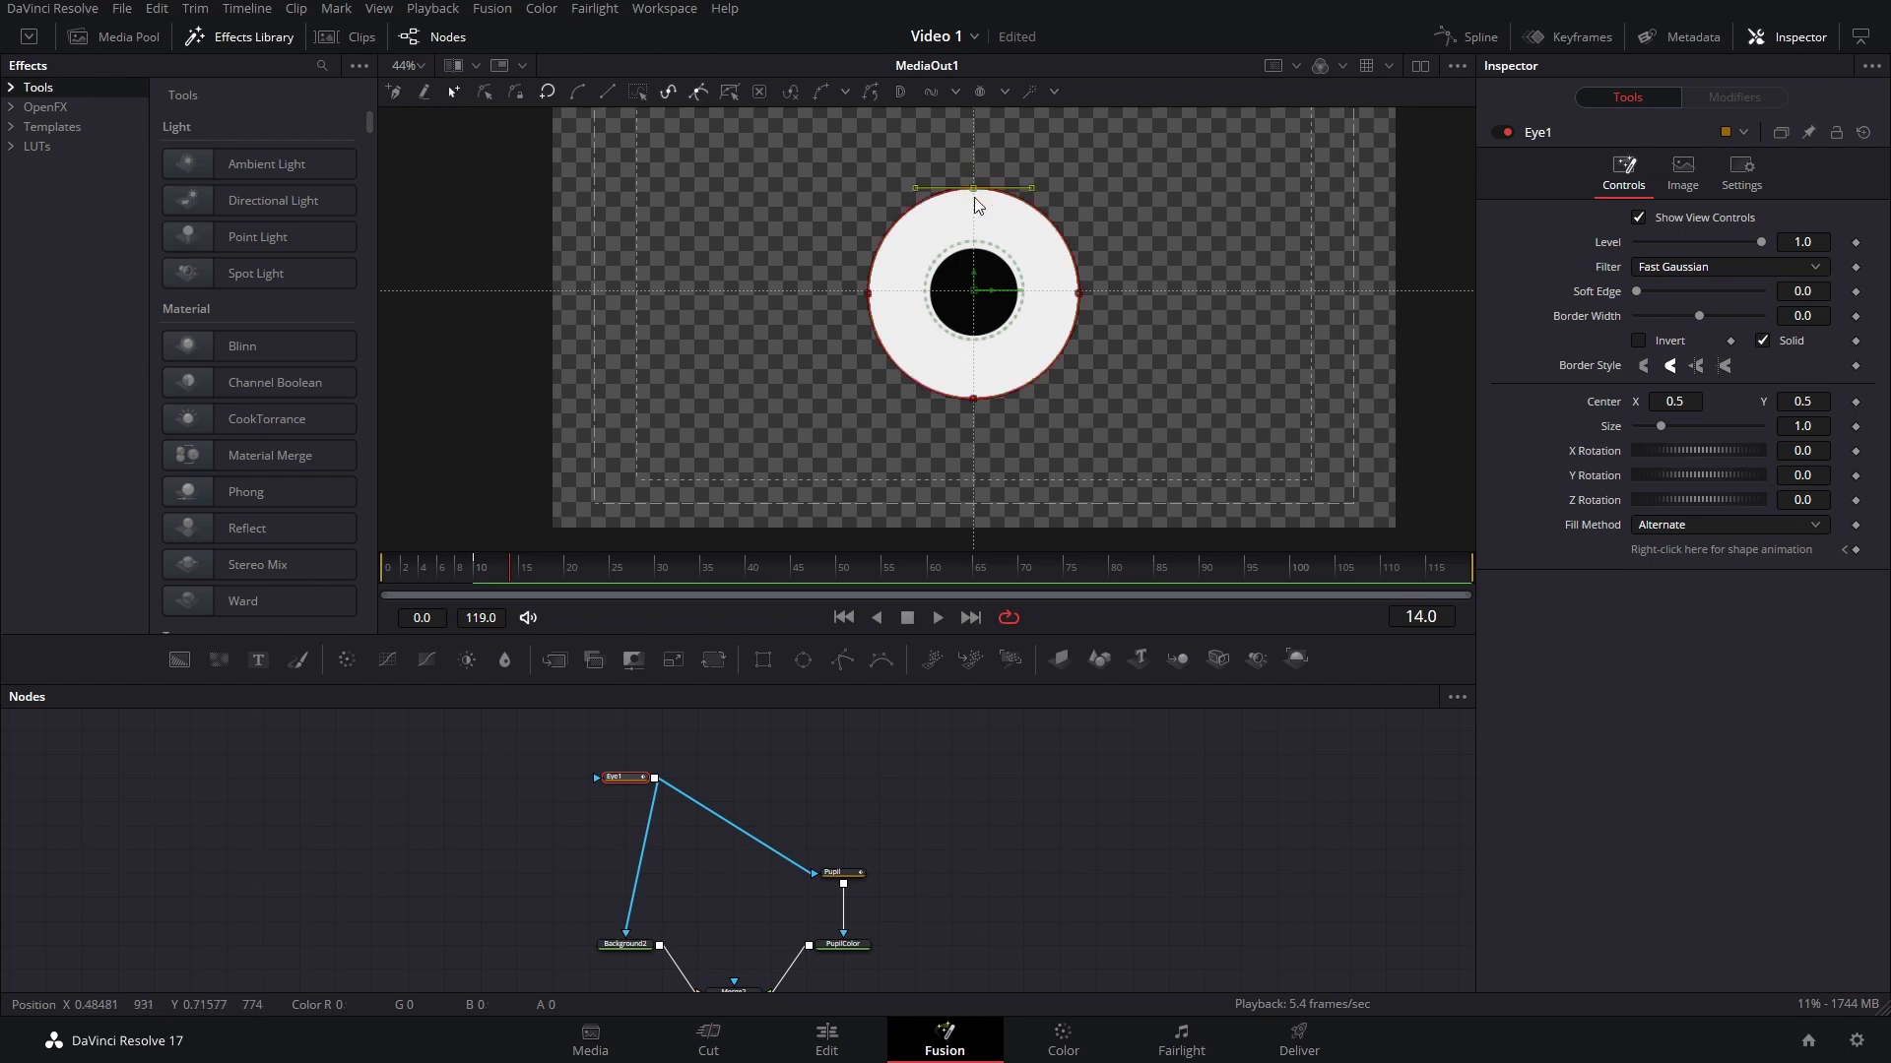
key(shift+Down)
key(shift+Down)
key(shift+Down)
key(shift+Down)
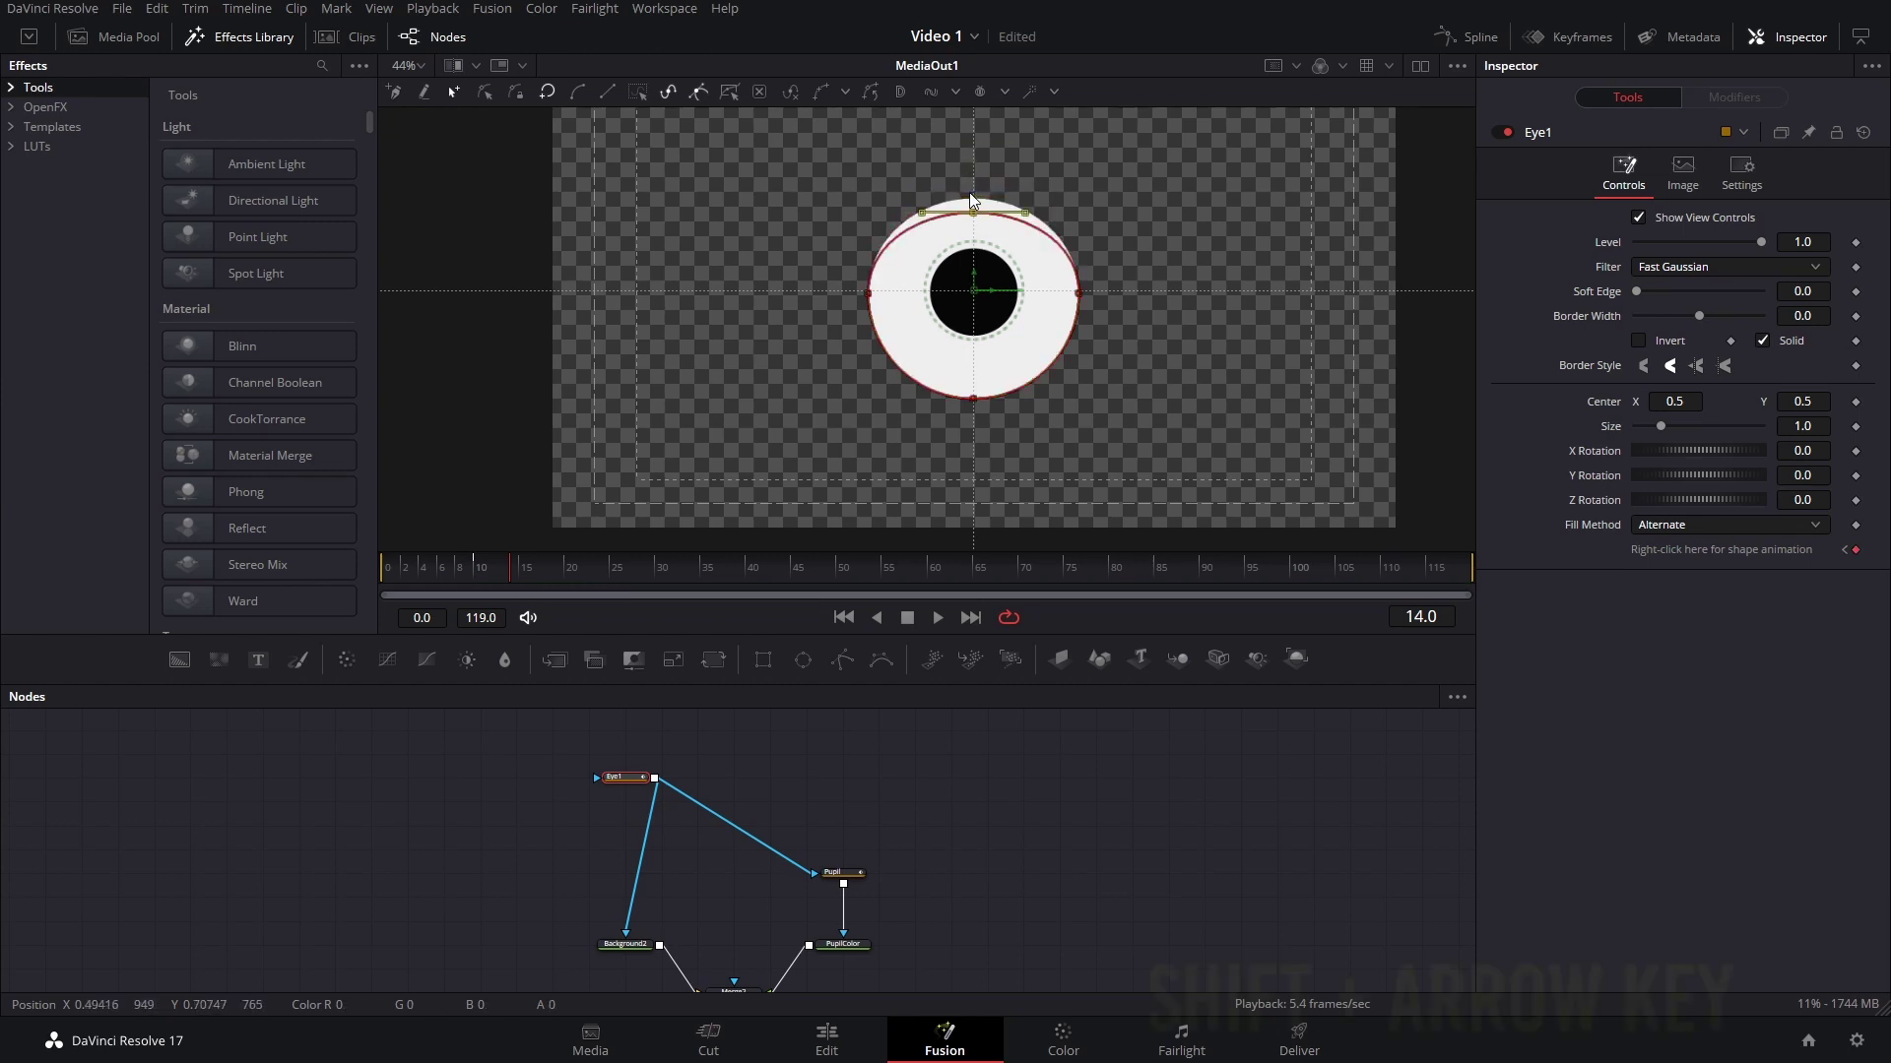
key(shift+Down)
key(shift+Down)
key(shift+Down)
key(shift+Down)
key(shift+Down)
key(shift+Down)
key(shift+Down)
key(shift+Down)
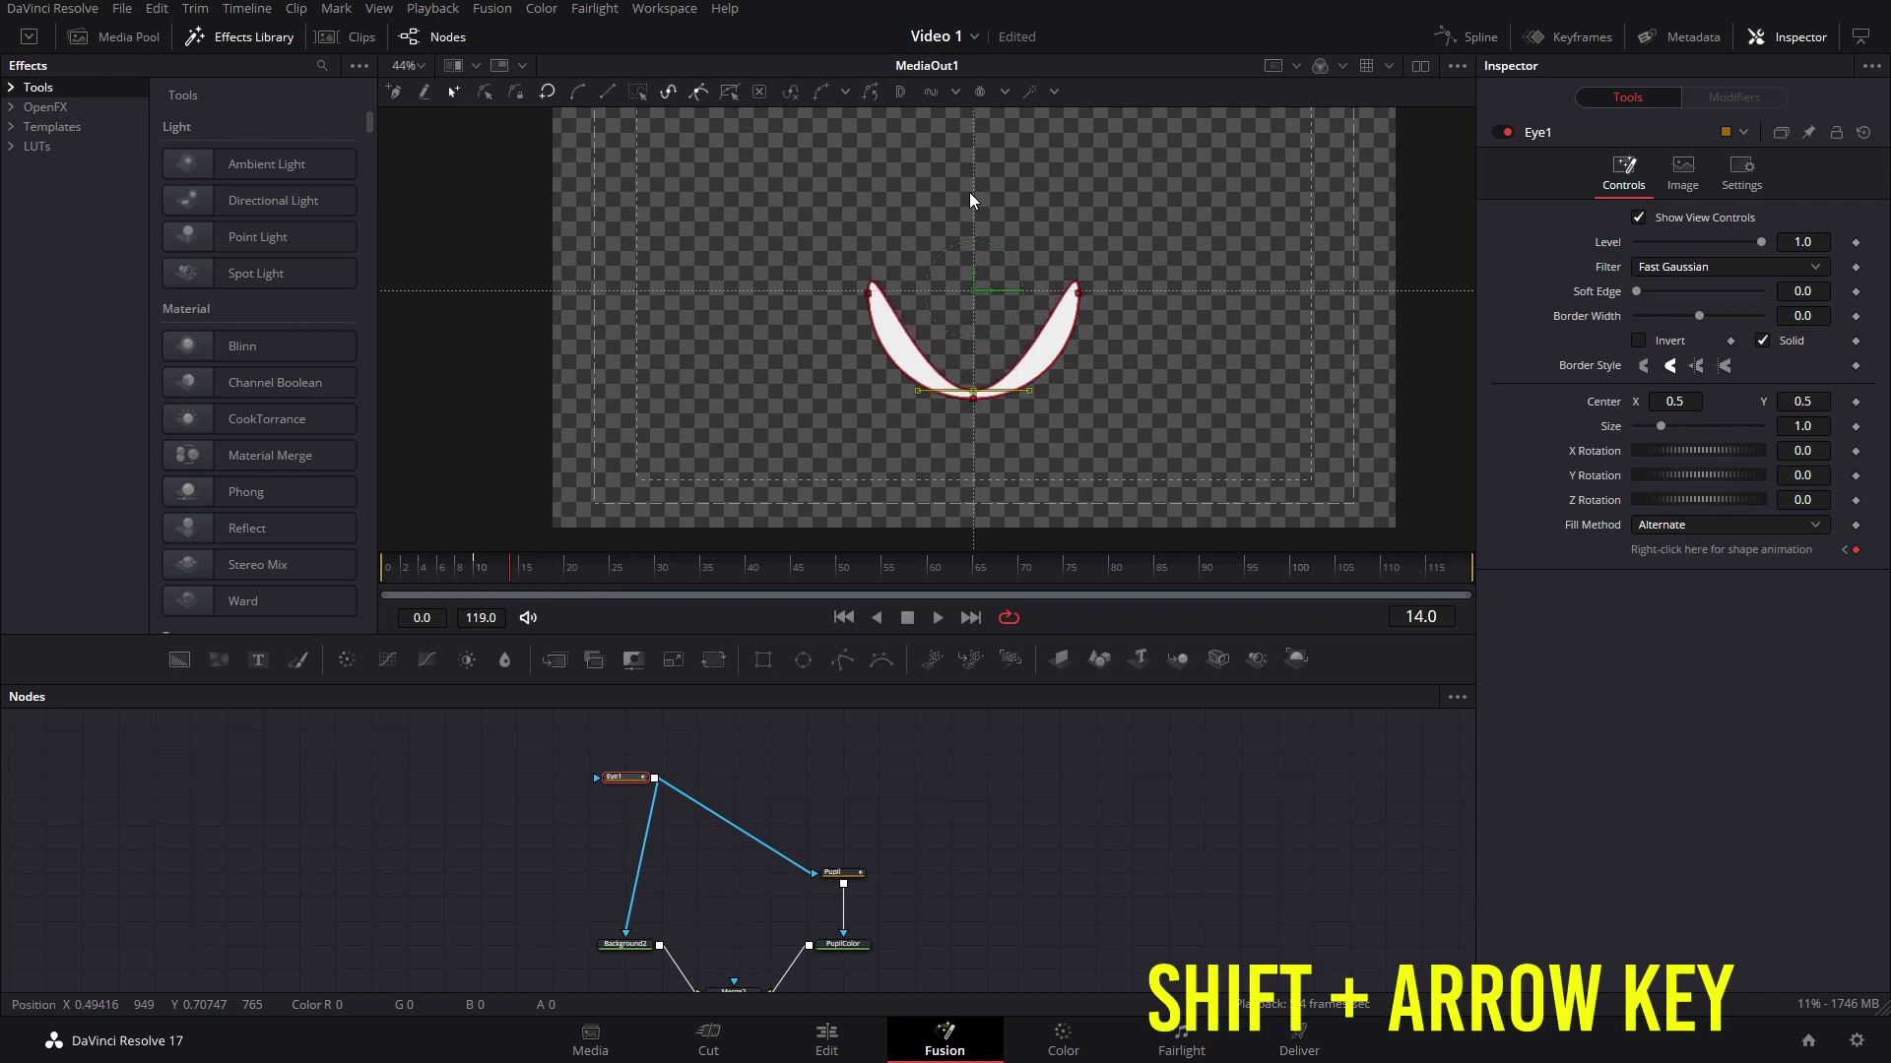
key(shift+Down)
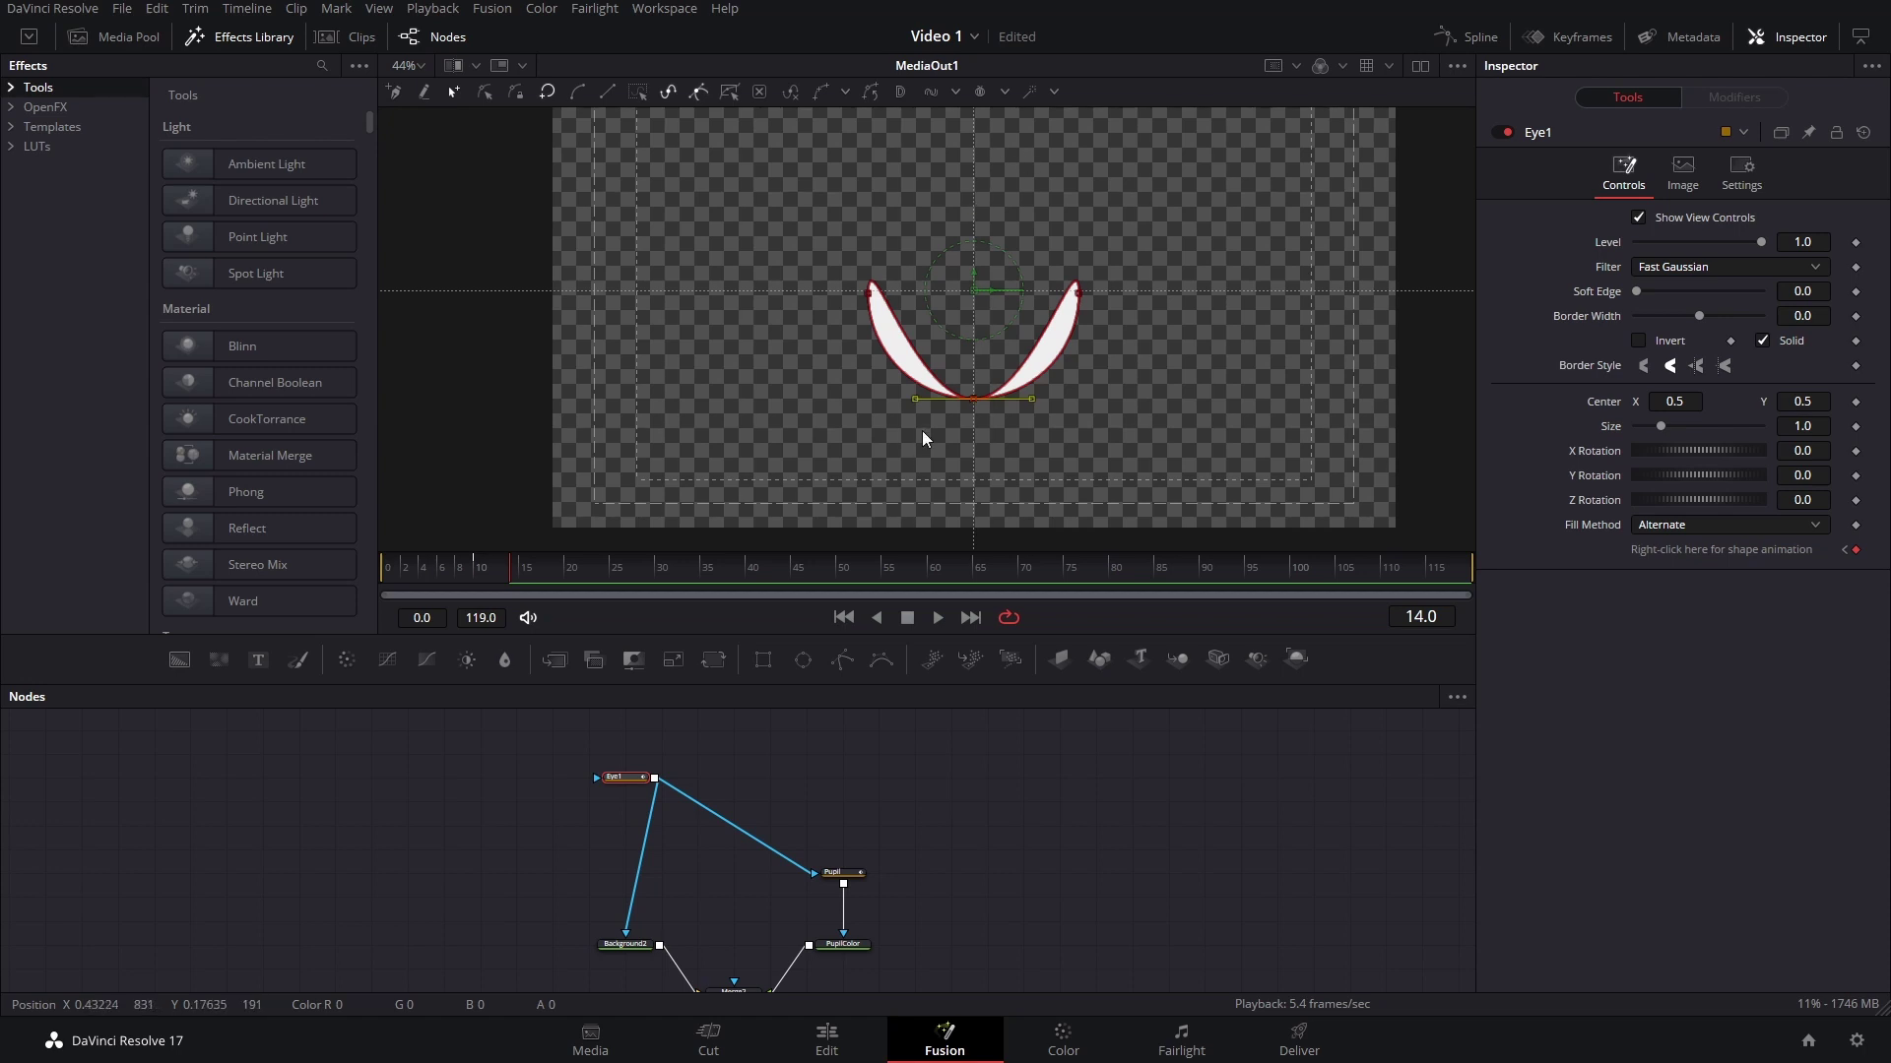
drag(972, 401, 977, 347)
Pull the left and right tip tangents down to thin the shape into a curved arc.
click(973, 363)
drag(822, 238, 984, 329)
drag(866, 237, 870, 353)
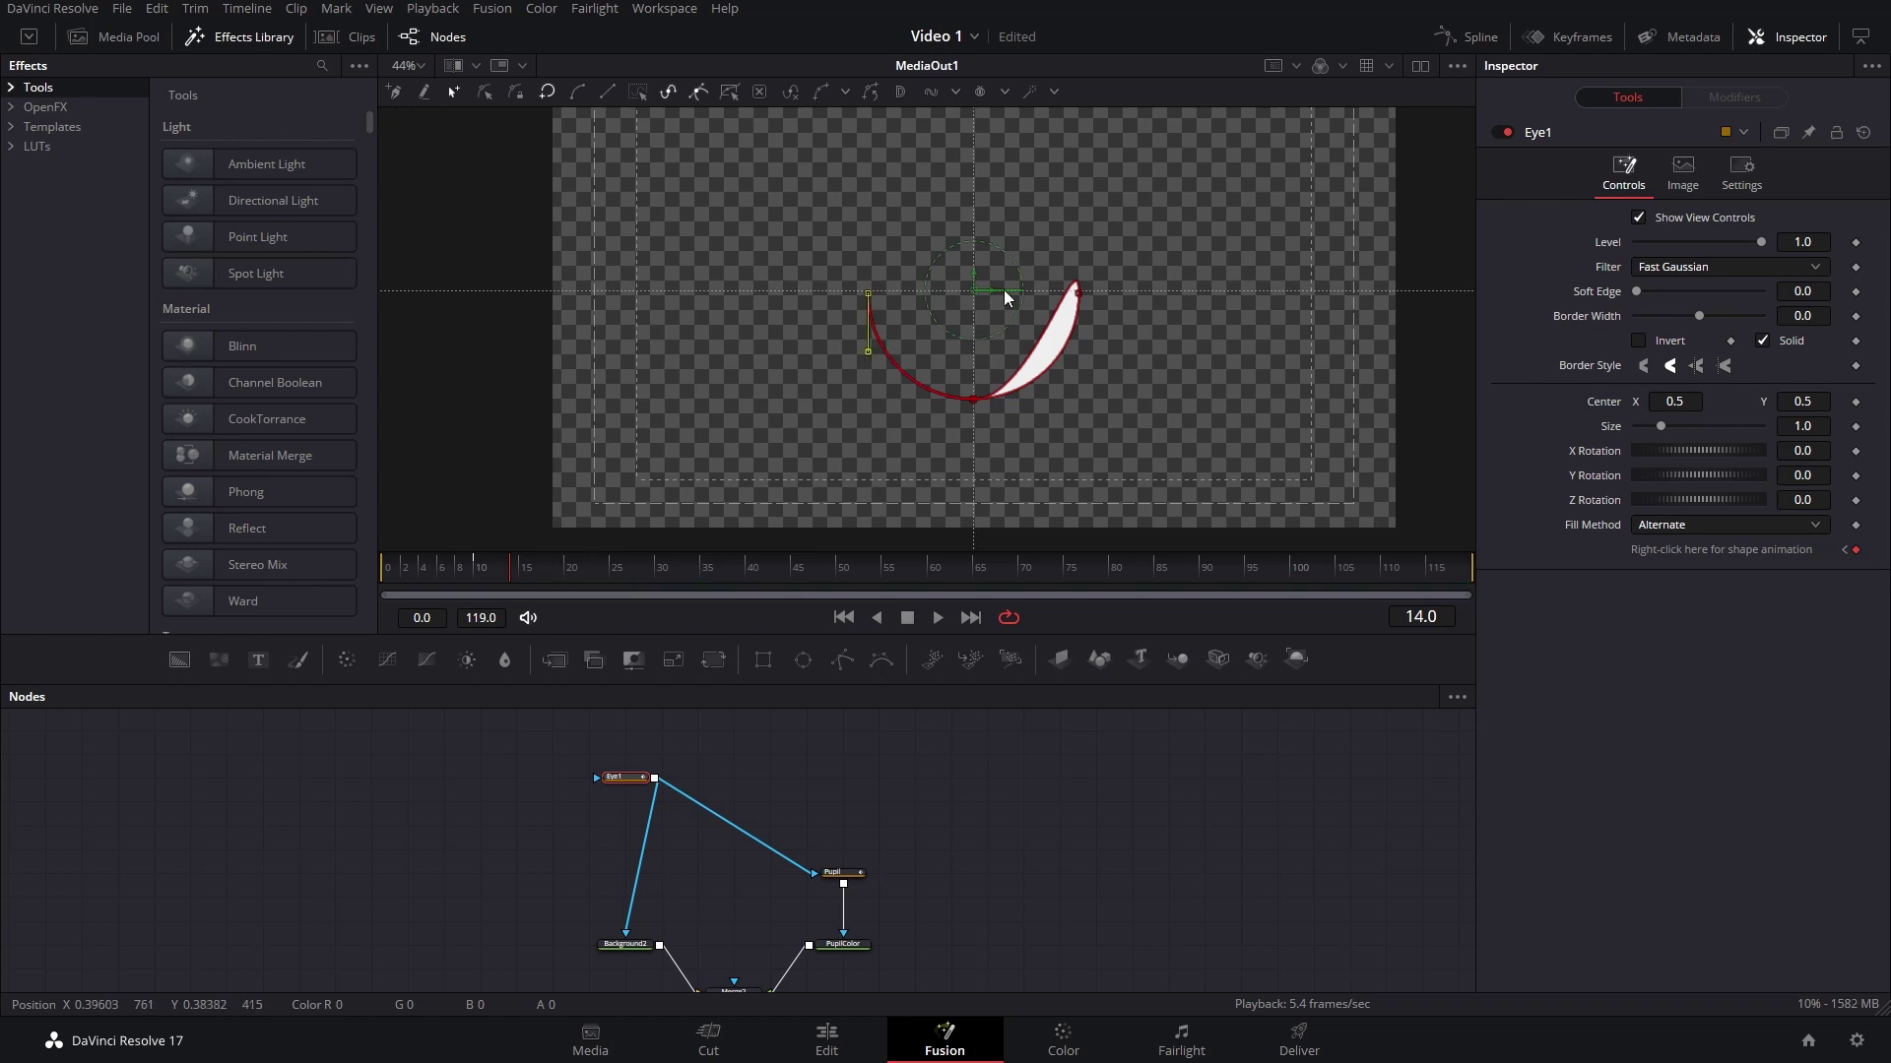
click(1077, 295)
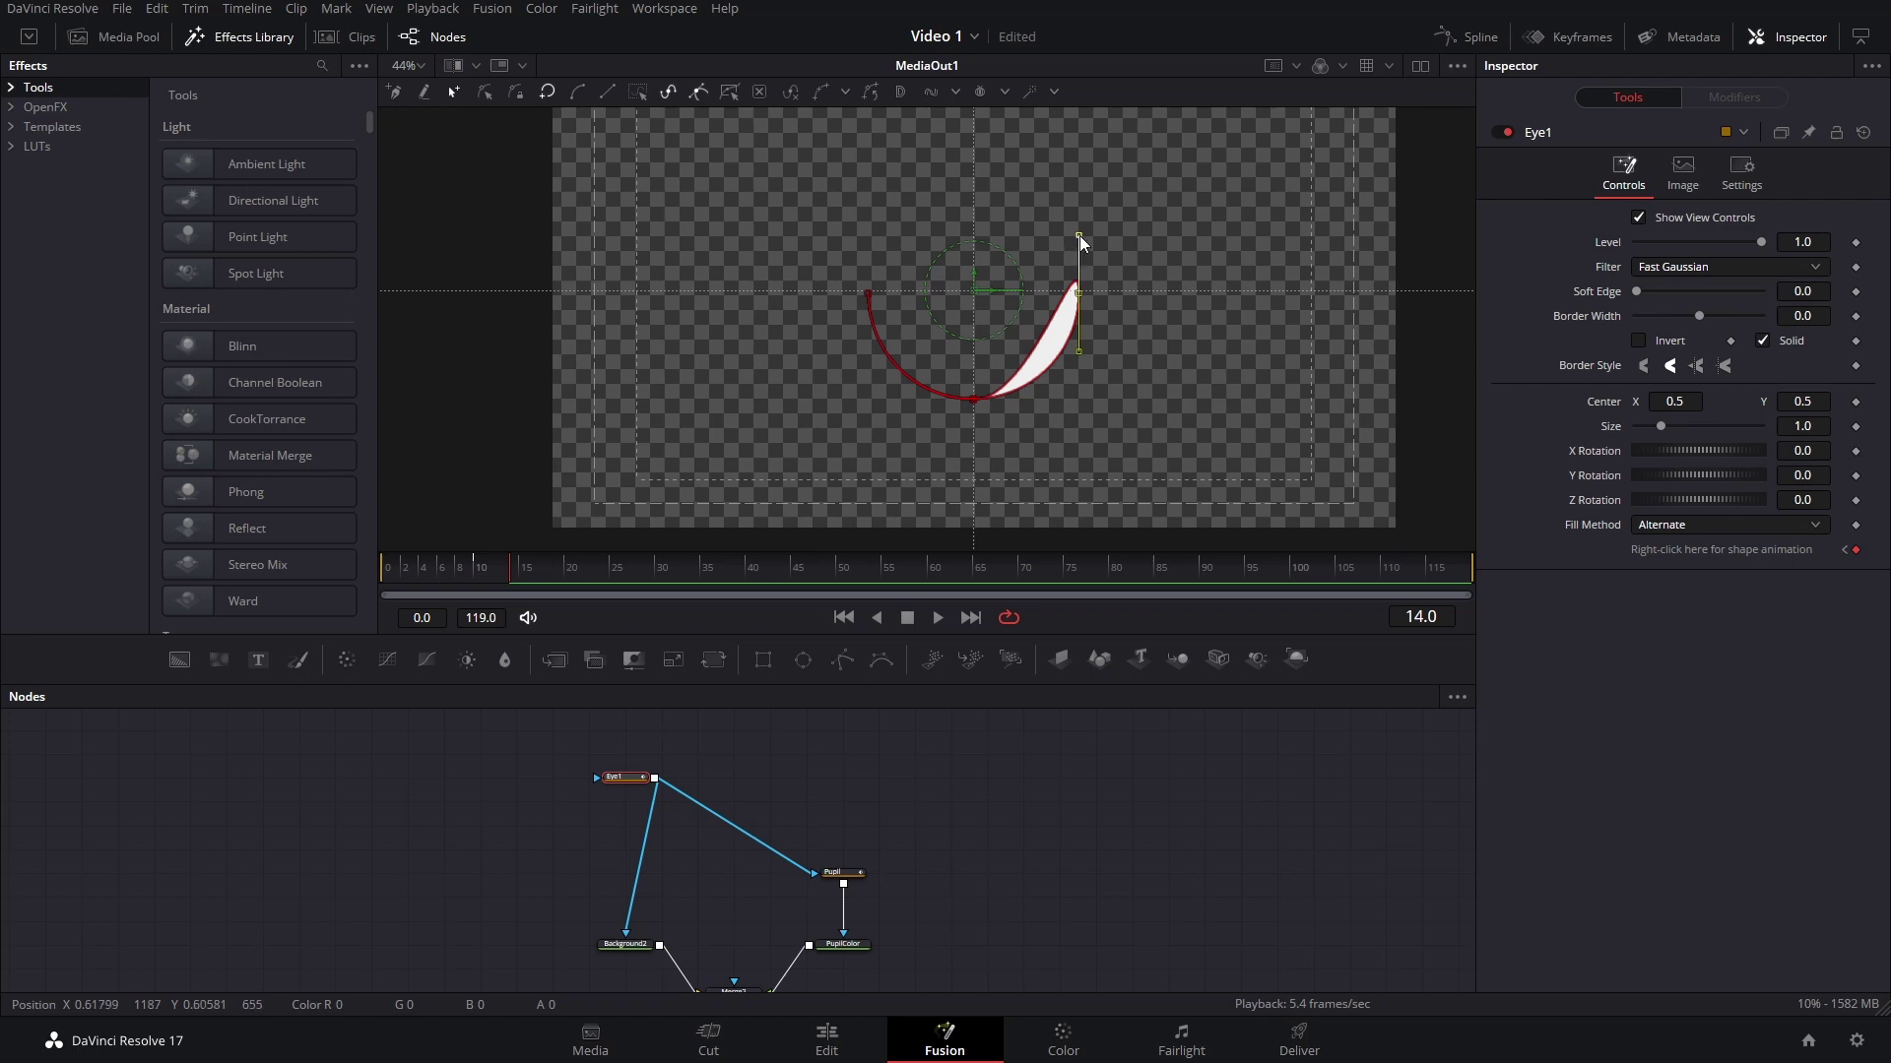
drag(1079, 235, 1080, 353)
Preview the blink across frames 11–15, then go to the frame-16 keyframe and open Eye1's viewer menu.
click(1168, 405)
click(491, 569)
click(485, 577)
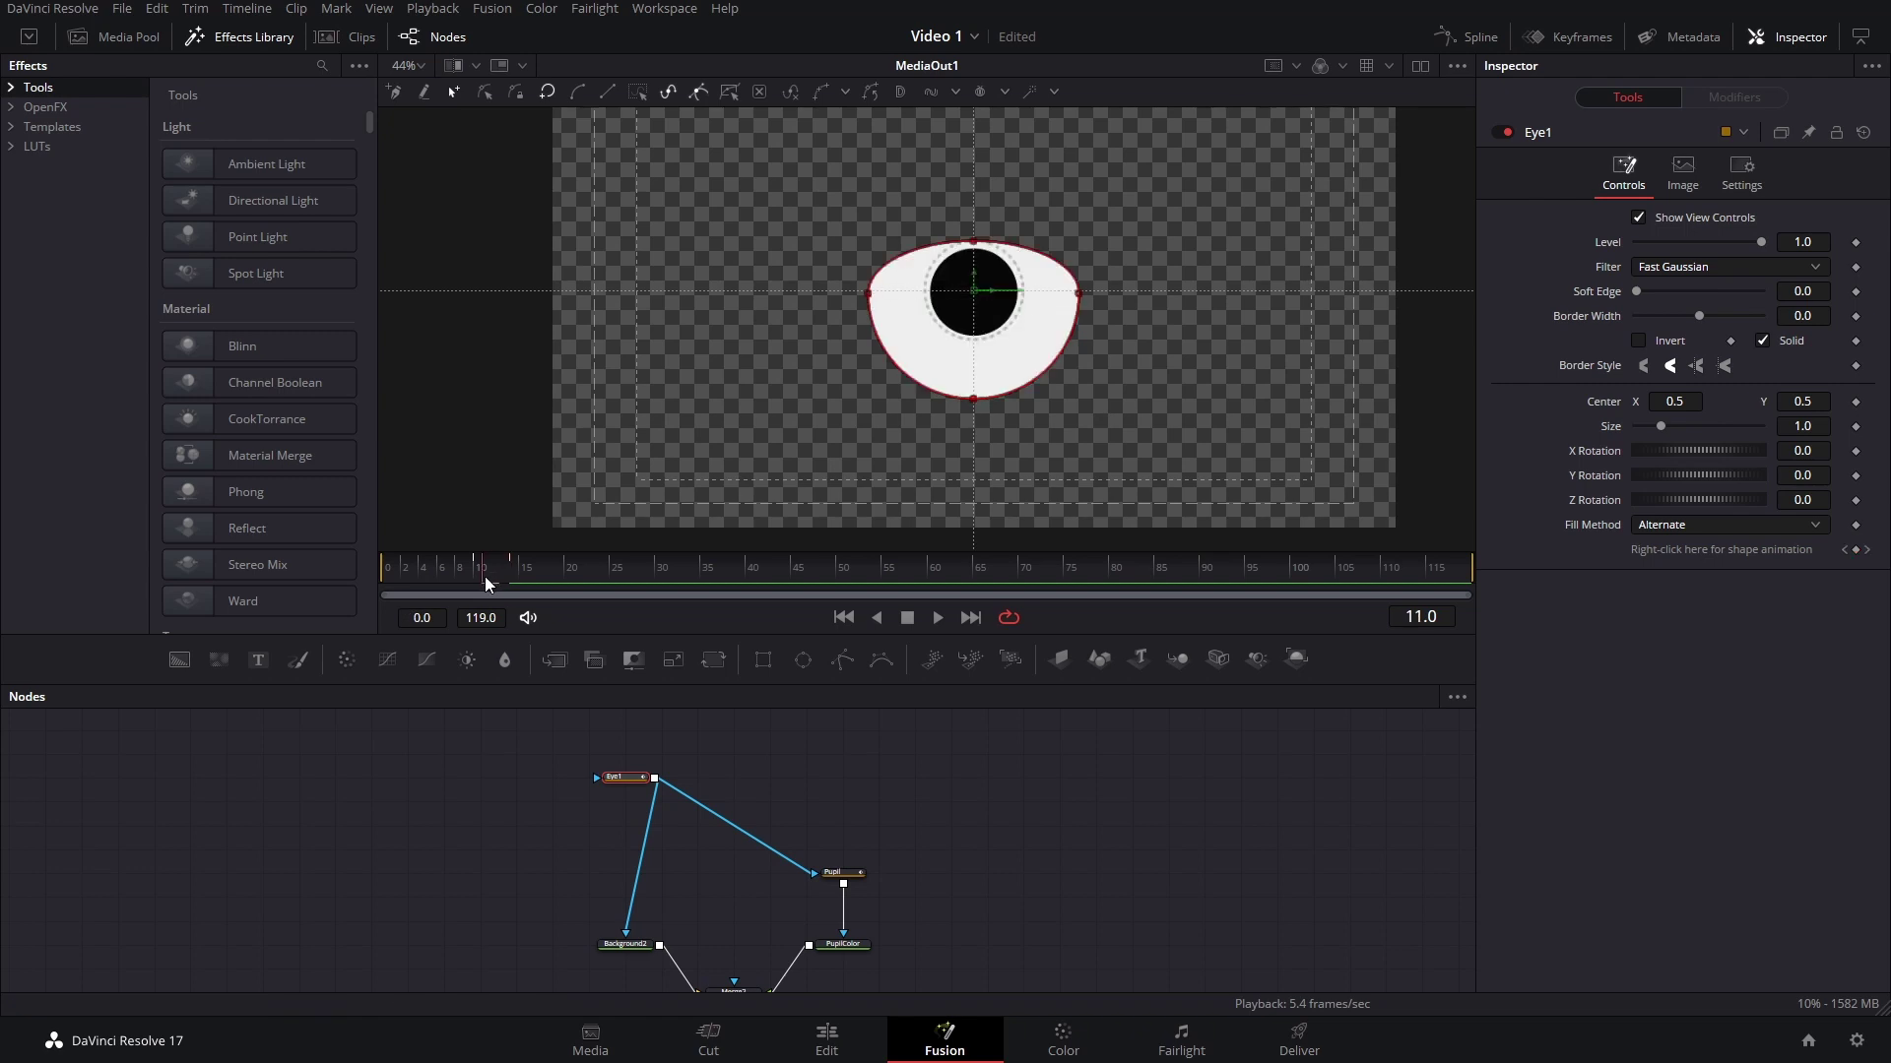
click(524, 577)
click(505, 576)
click(511, 573)
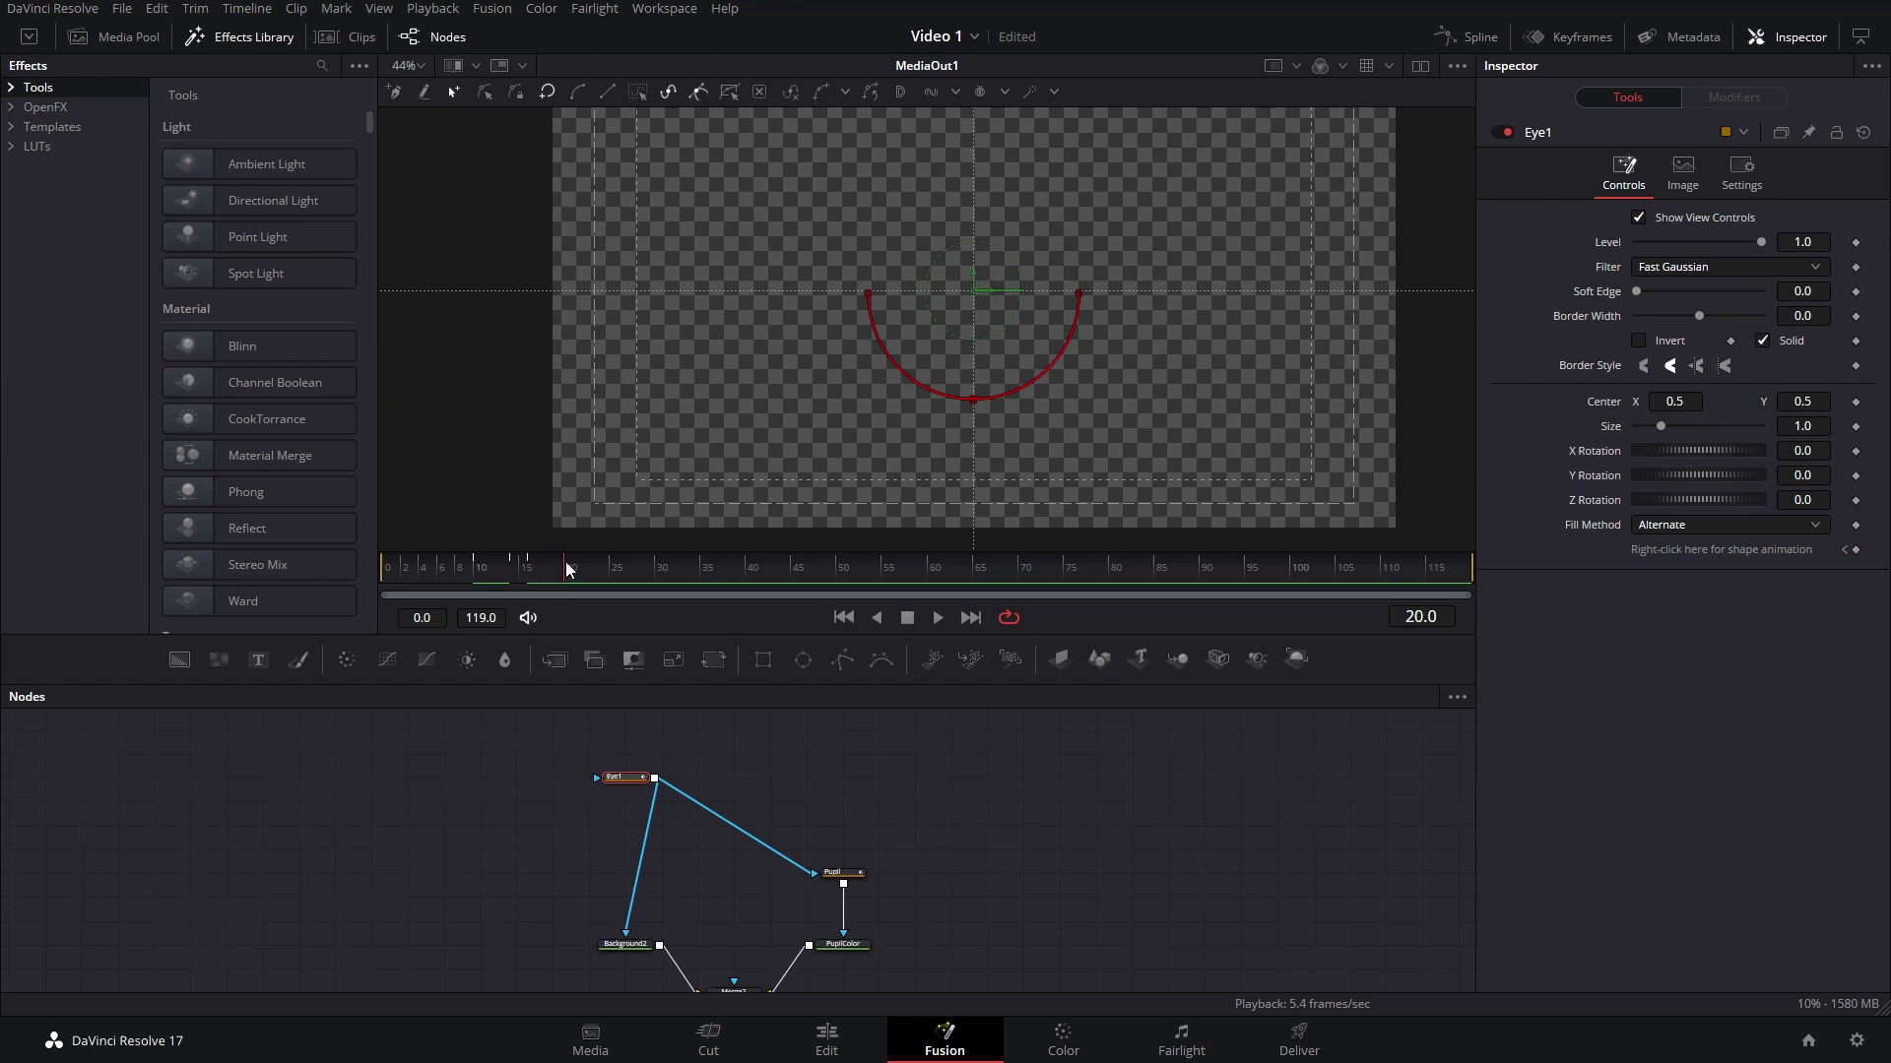
click(1845, 551)
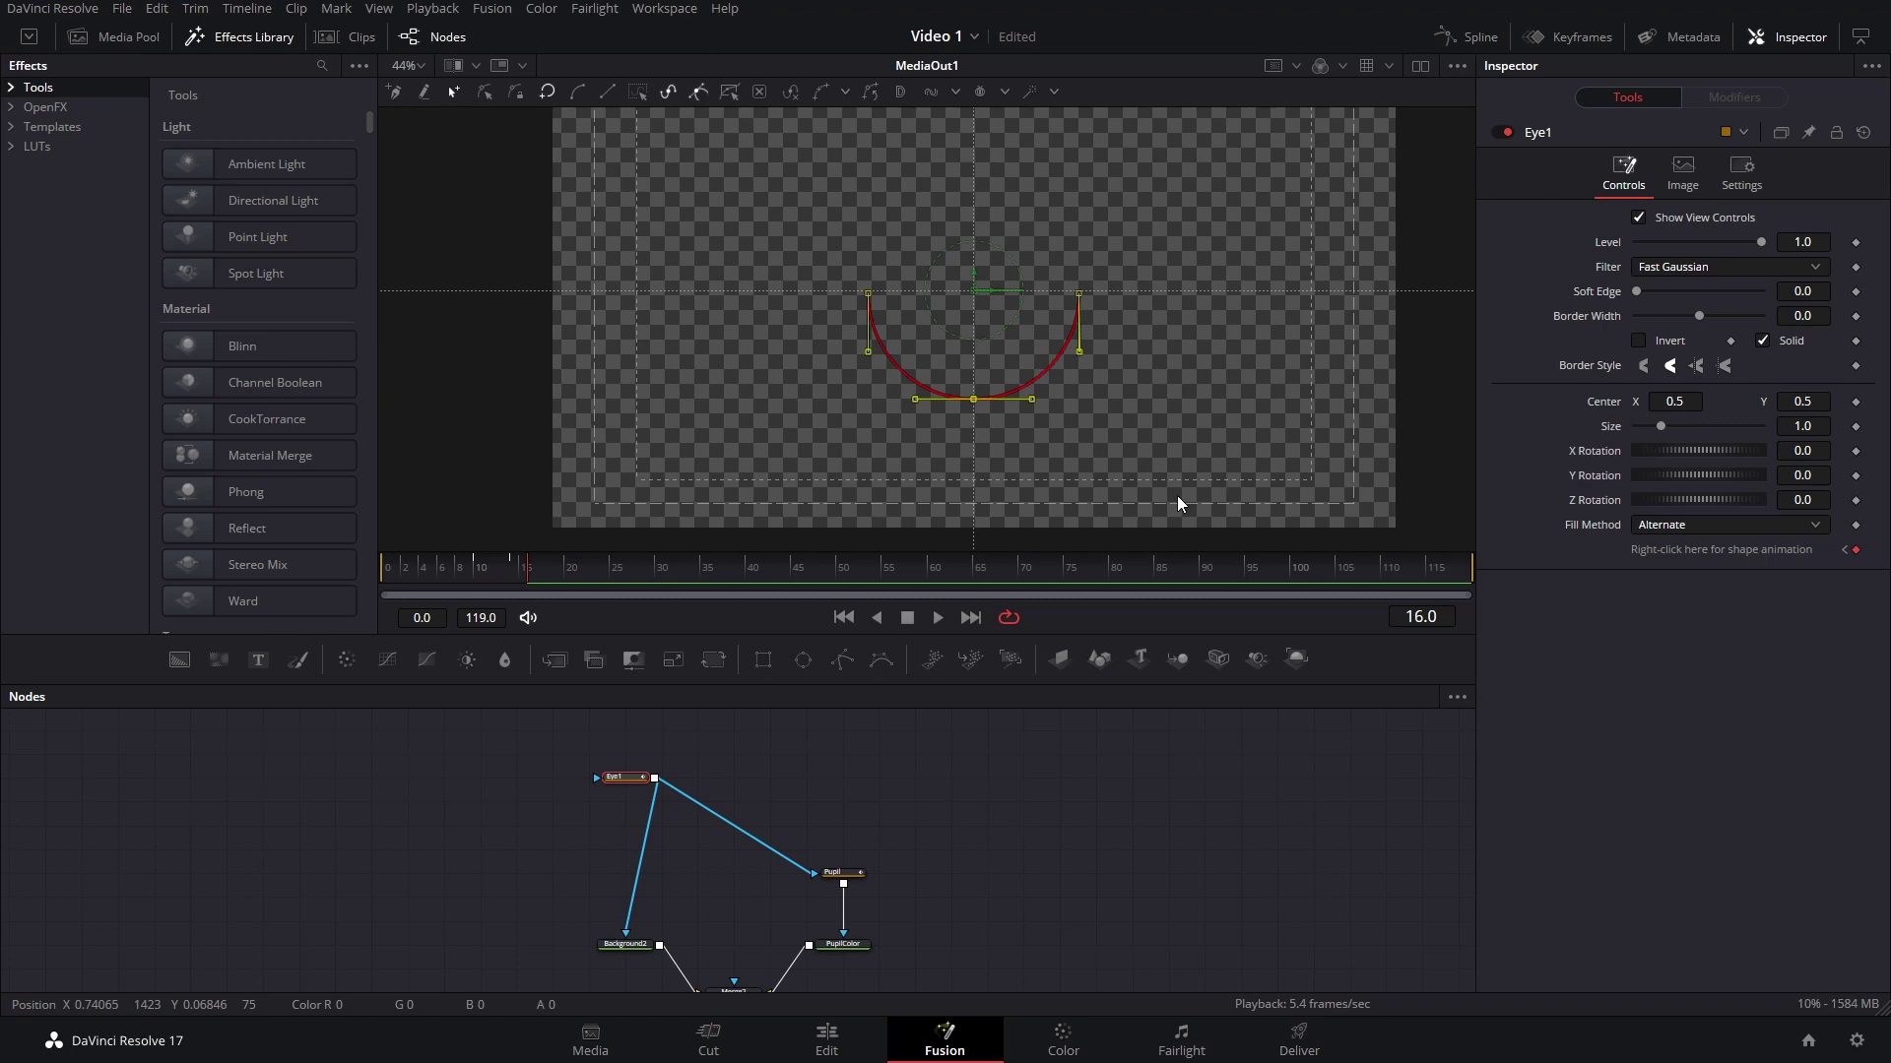
right_click(974, 402)
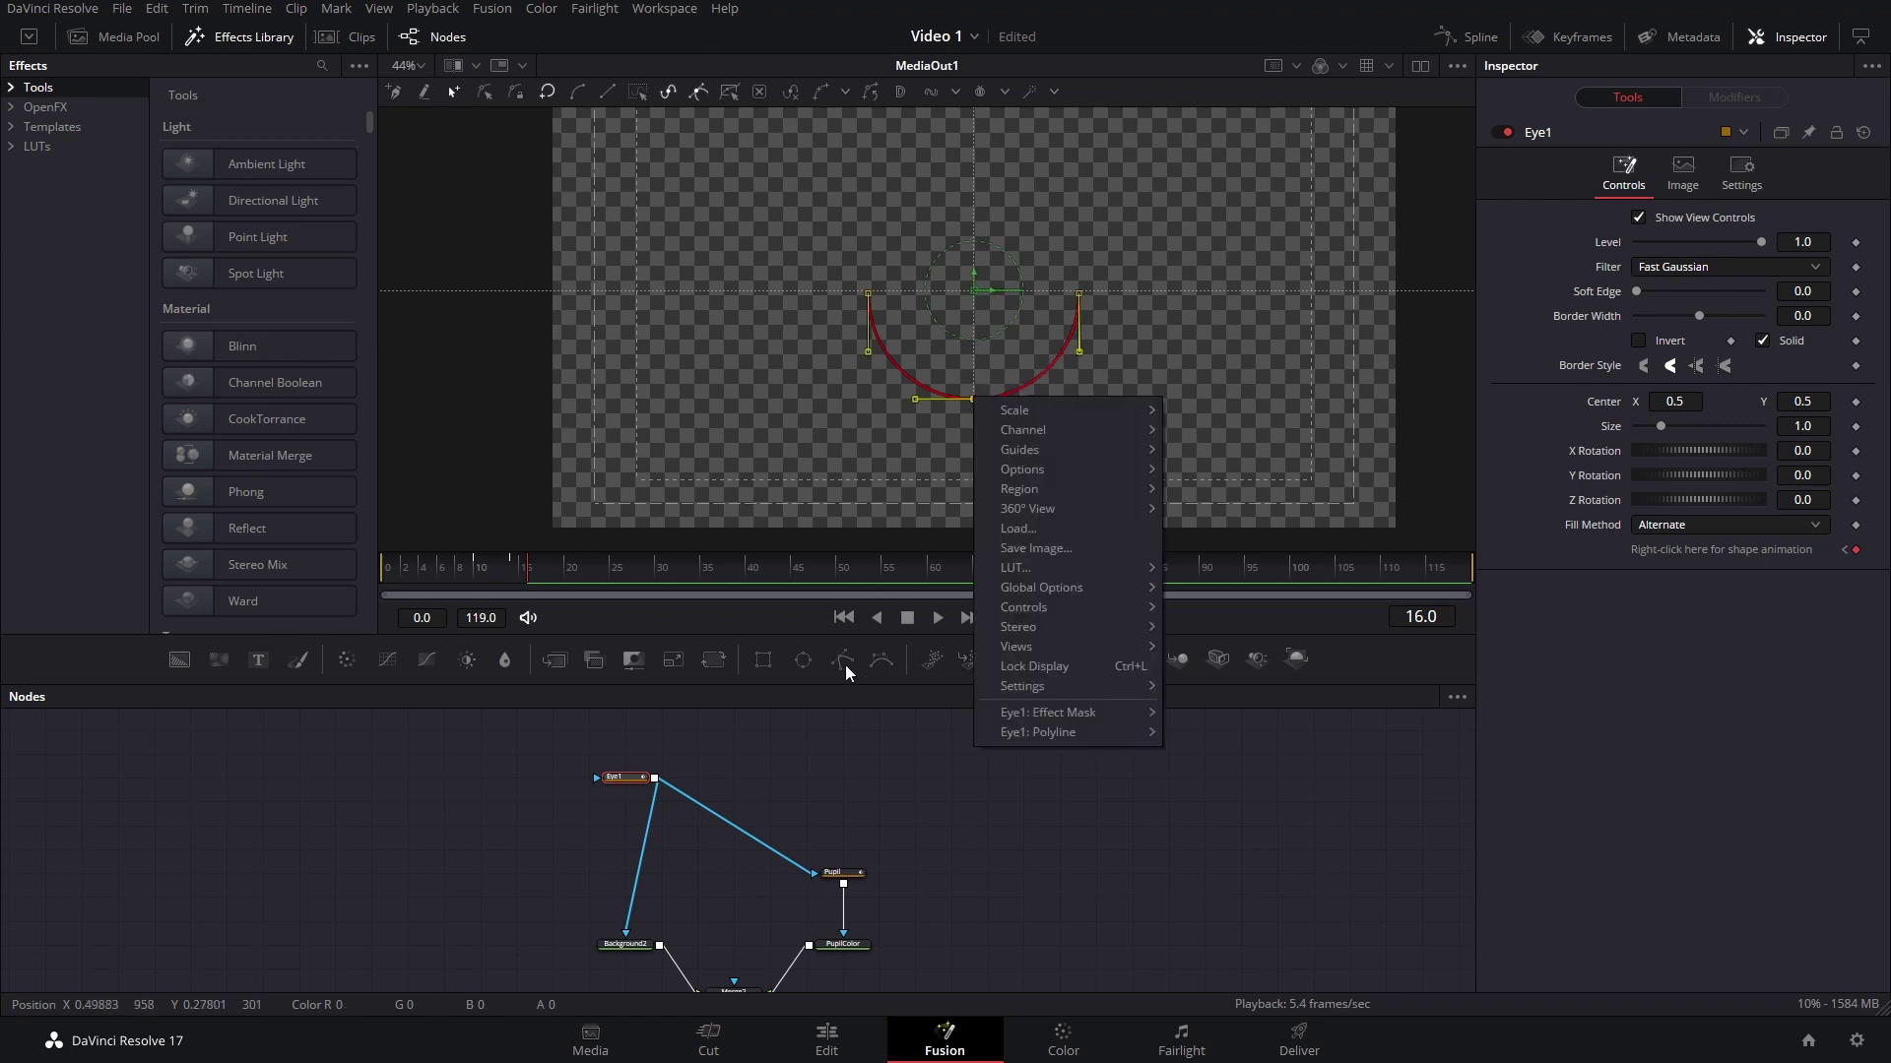
In the Spline editor, copy Eye1's first Polyline keyframe to make a fourth near frame 19.
key(Escape)
click(479, 567)
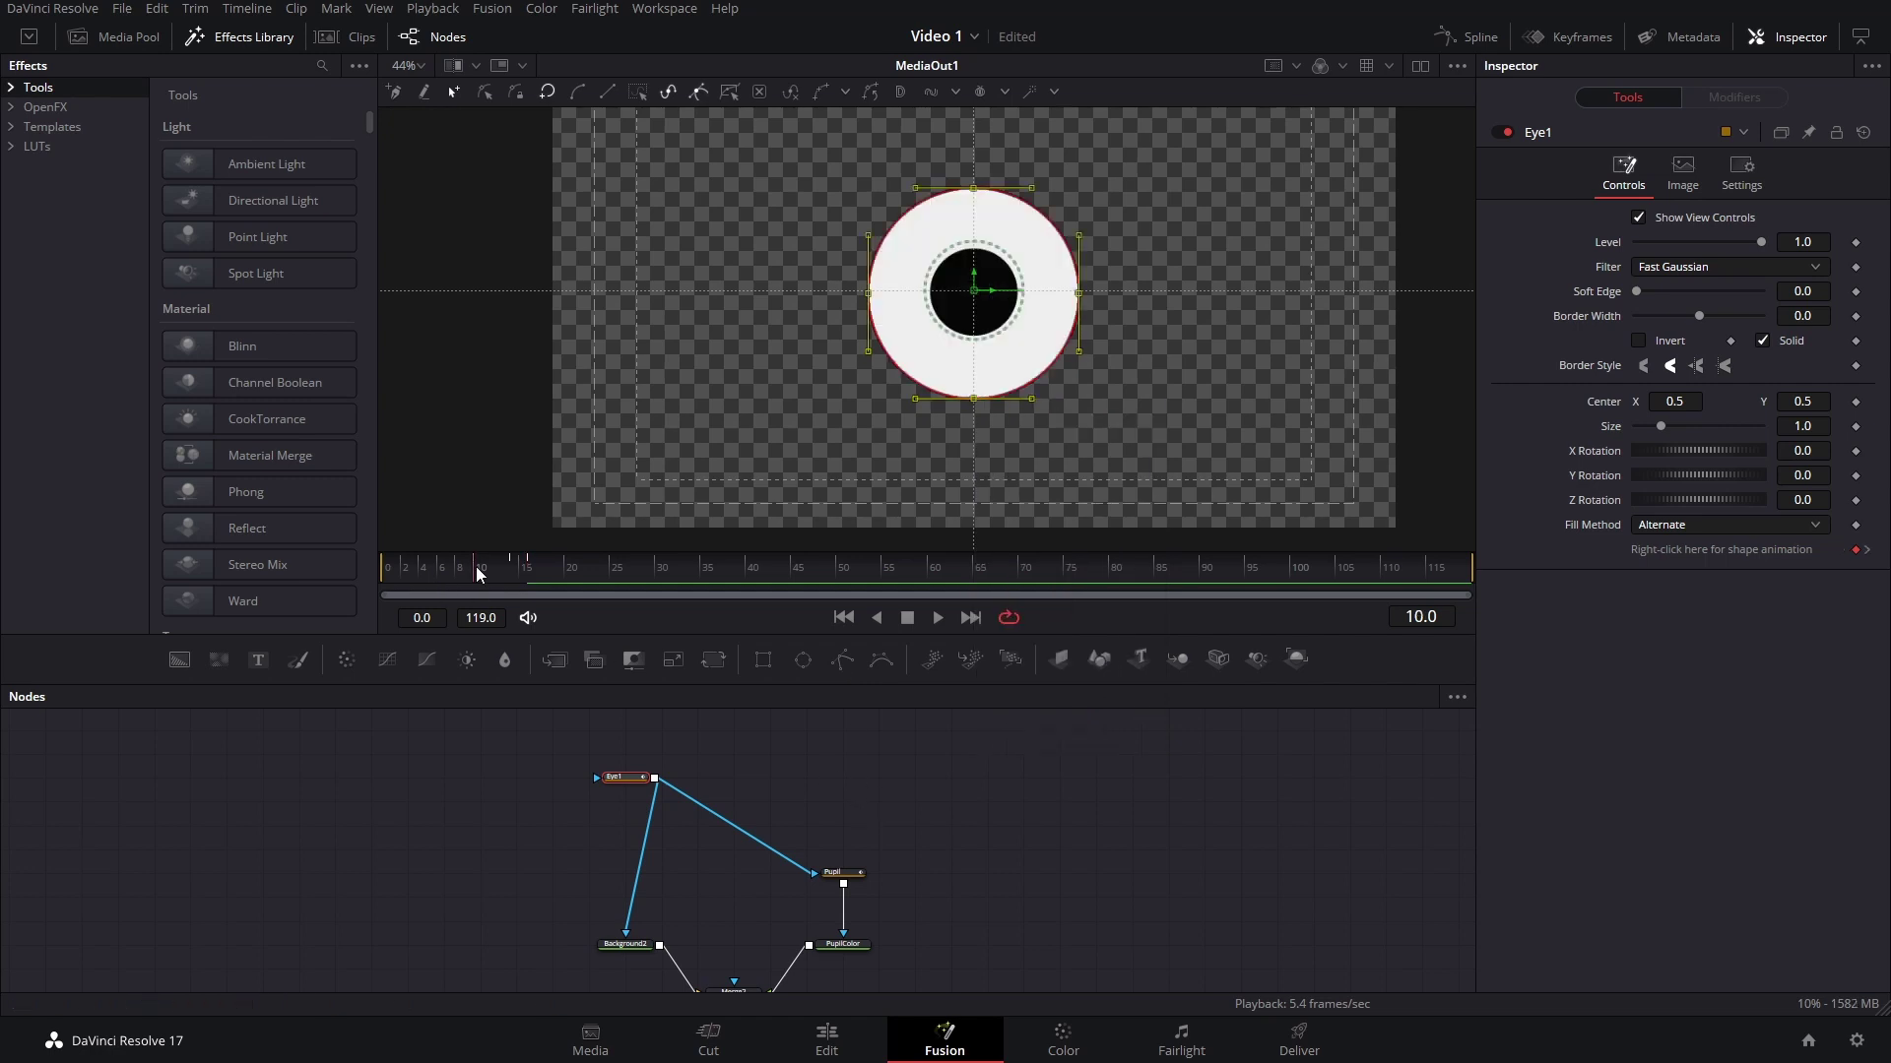
click(1467, 37)
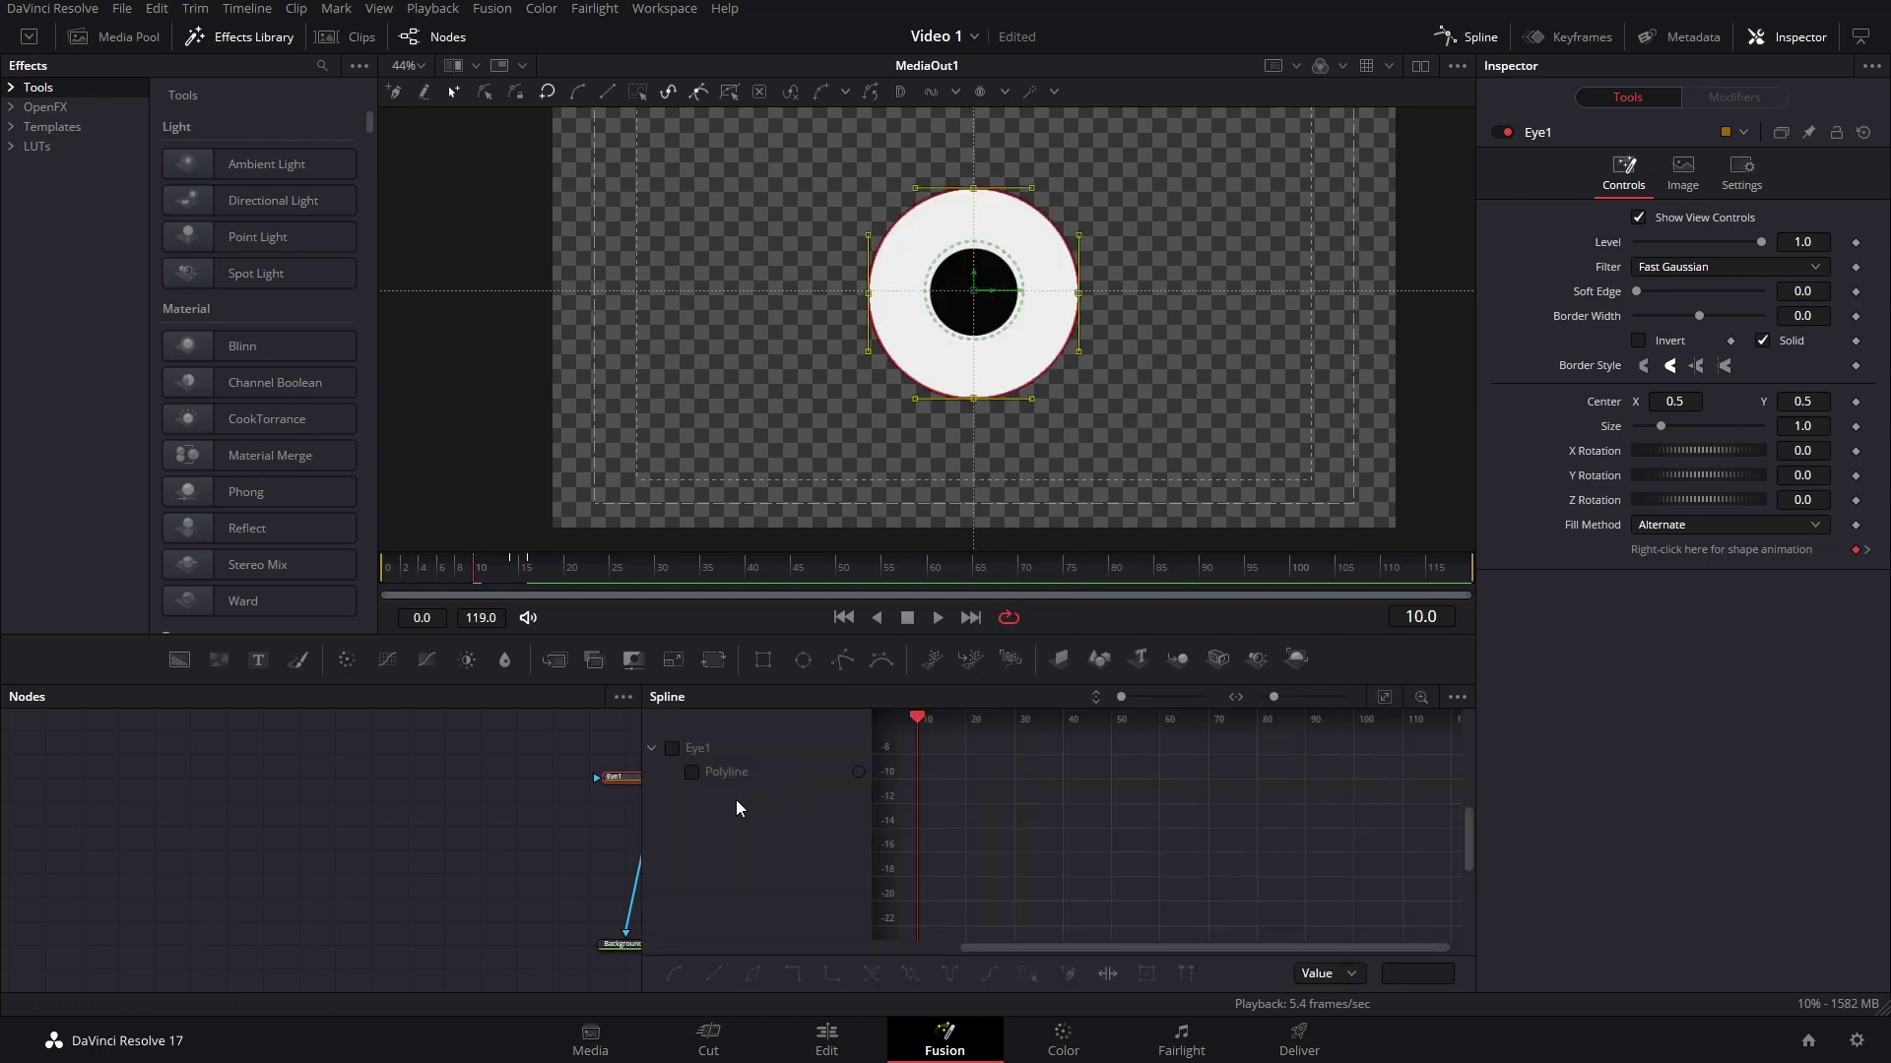
click(693, 774)
drag(1005, 792, 1095, 788)
click(1007, 847)
drag(1046, 857, 1057, 812)
Select all the Eye1 Polyline keyframes and smooth them into an eased curve.
drag(1061, 714, 942, 914)
scroll(966, 871, up, 2)
scroll(1097, 898, up, 5)
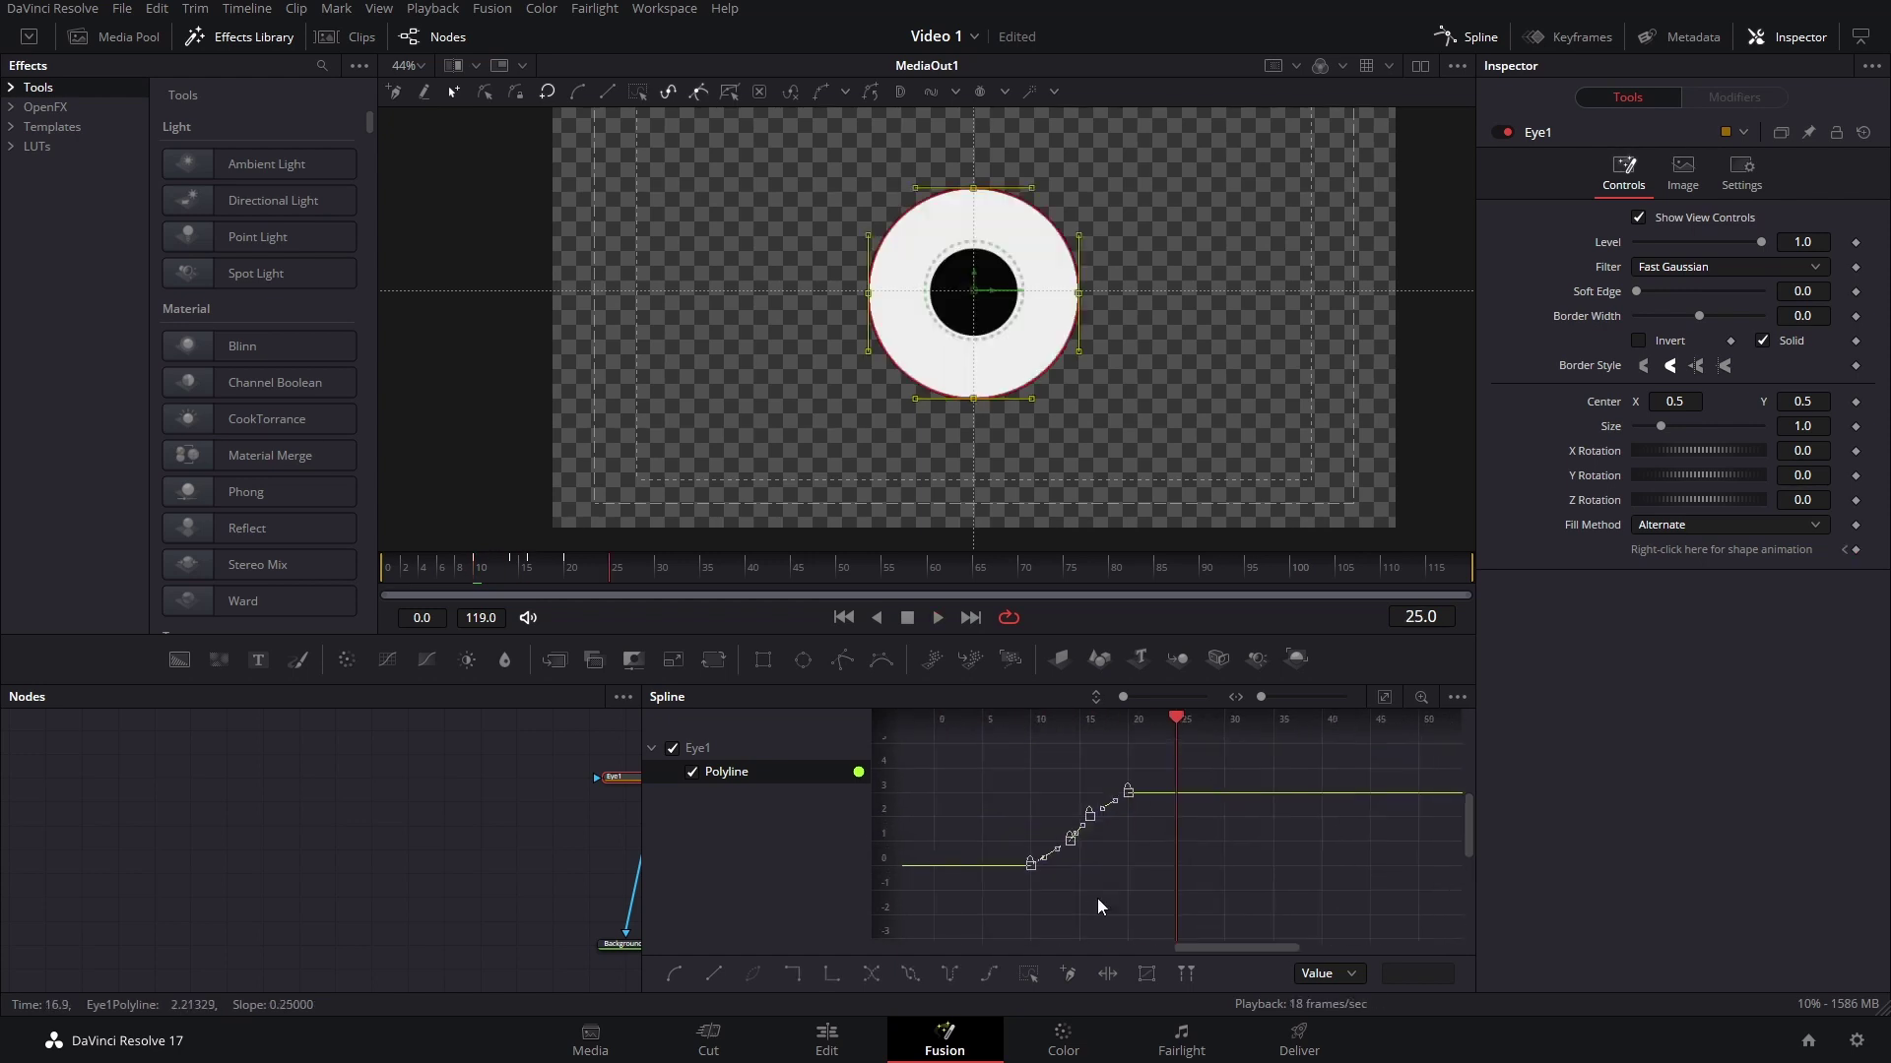
scroll(1164, 863, down, 2)
drag(1114, 884, 1109, 904)
key(f)
Play back and scrub the blink, then close the Spline editor at frame 9.
click(419, 565)
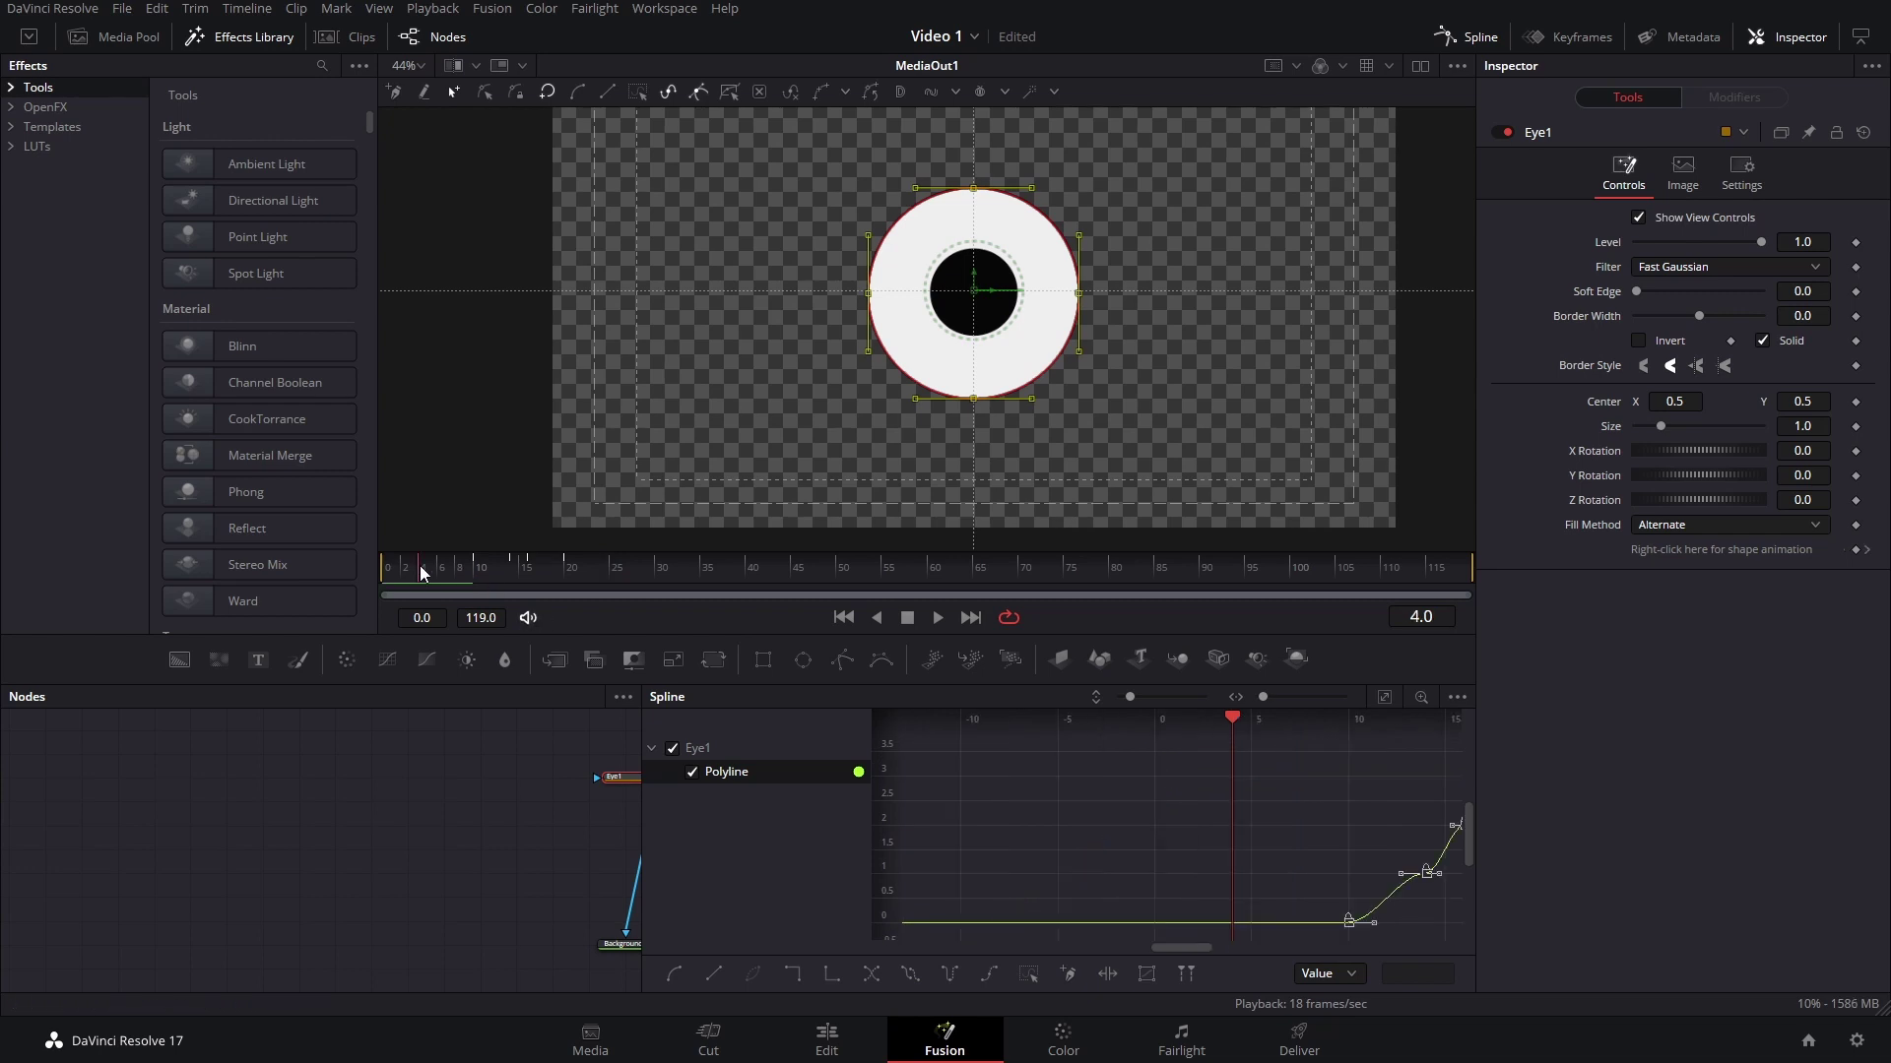
drag(469, 577, 510, 579)
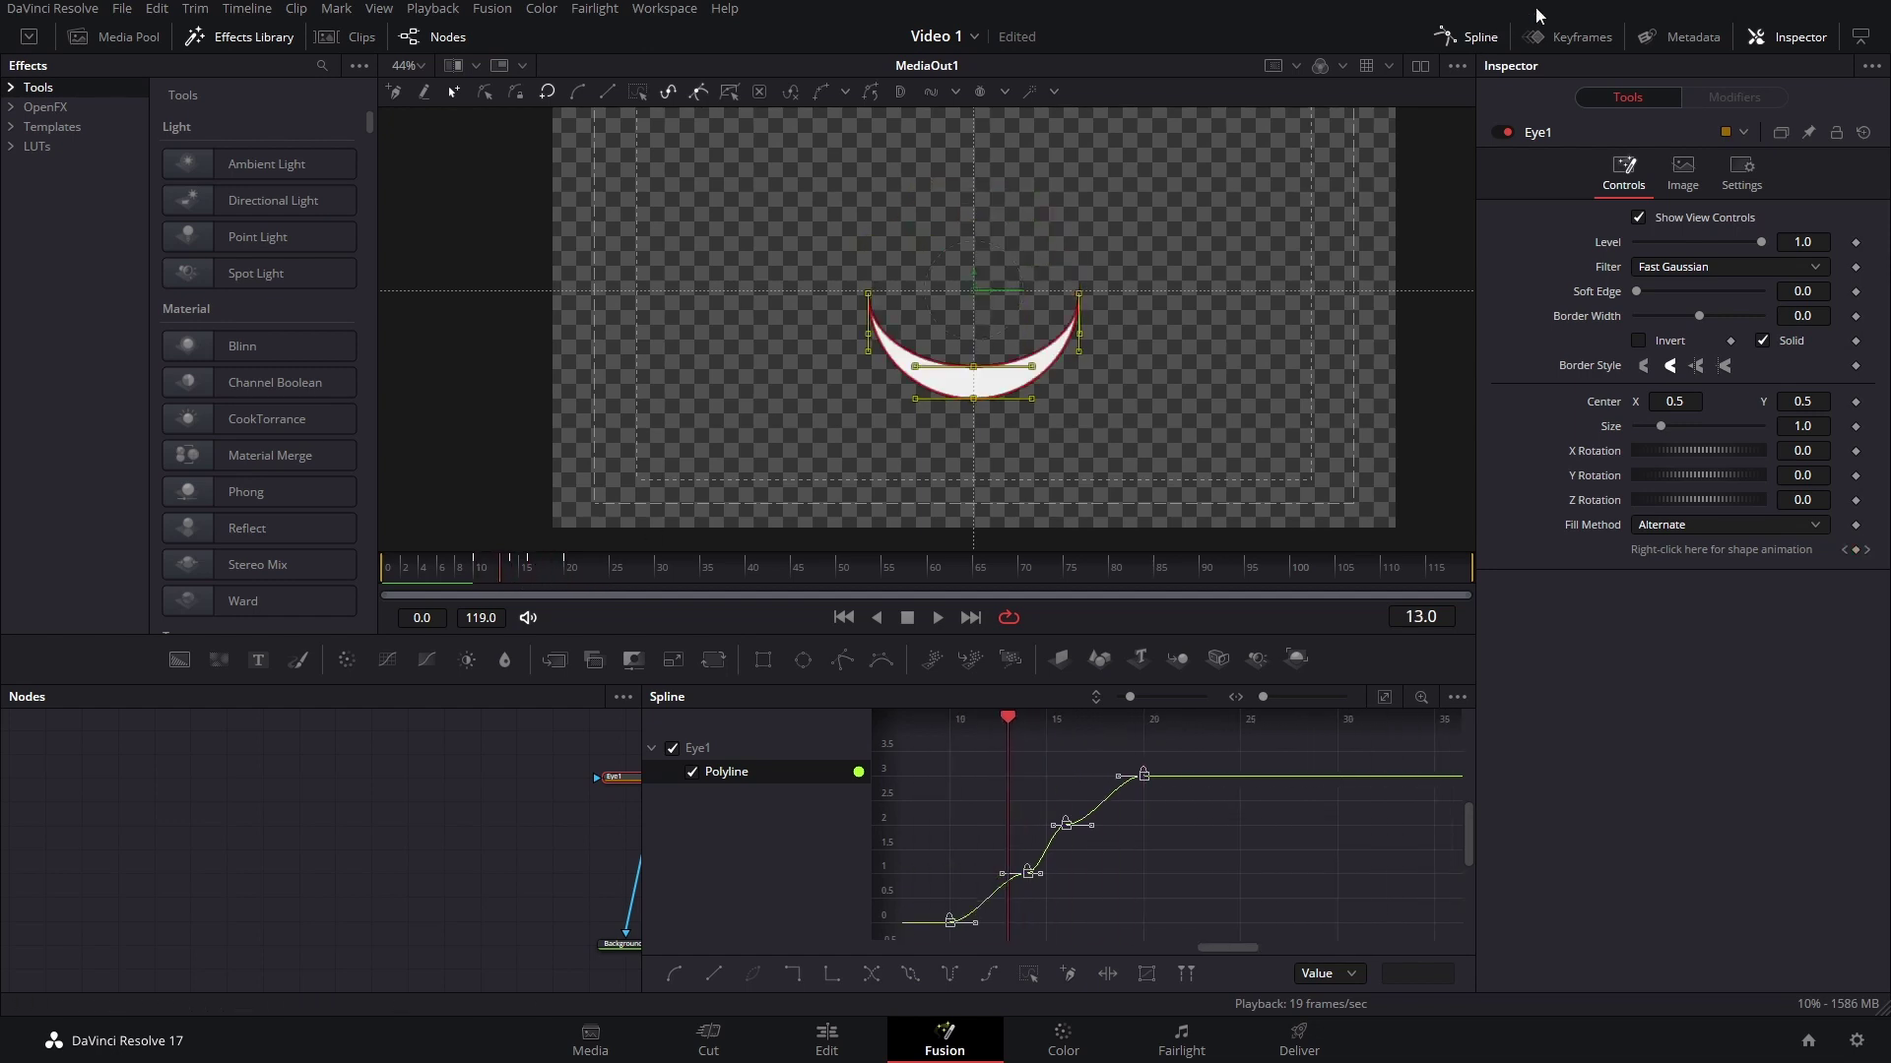
click(1468, 36)
click(469, 579)
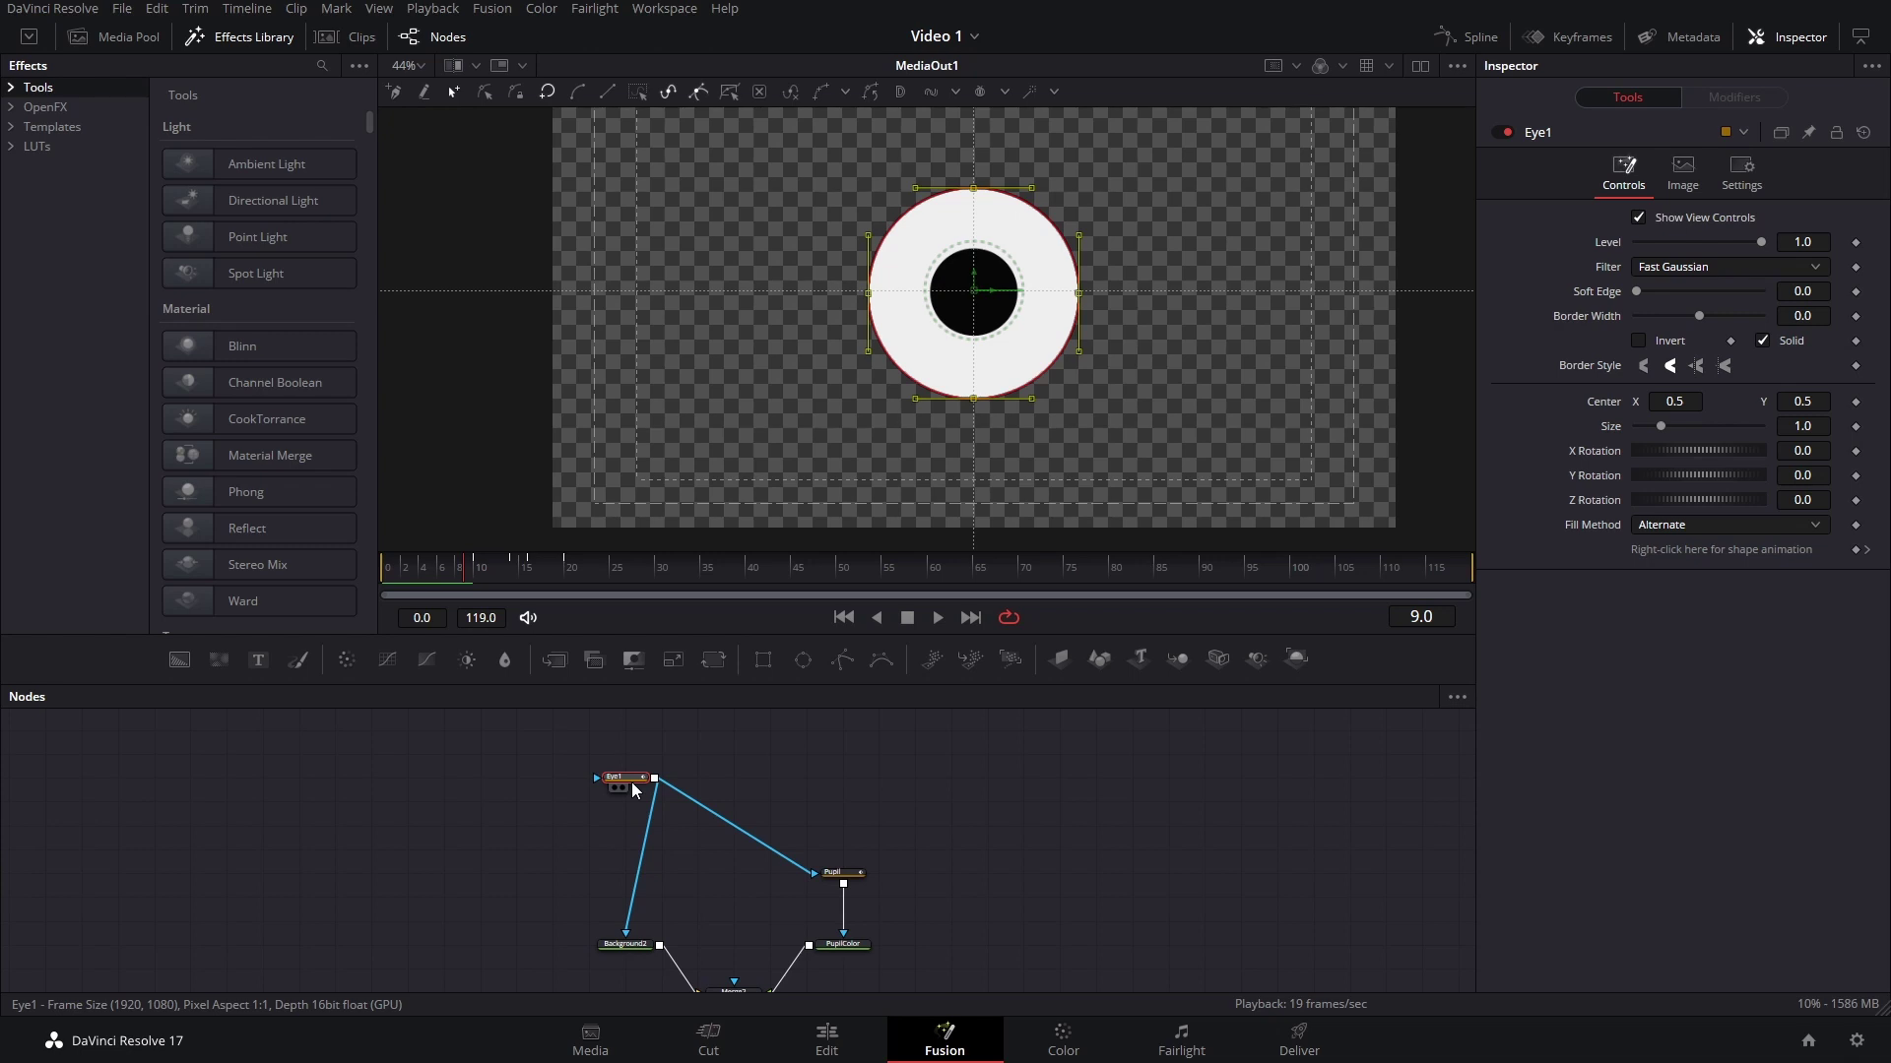
Paste an Instance_Eye1 node level with Eye1 and move Background2 up in the graph.
key(ctrl+shift+v)
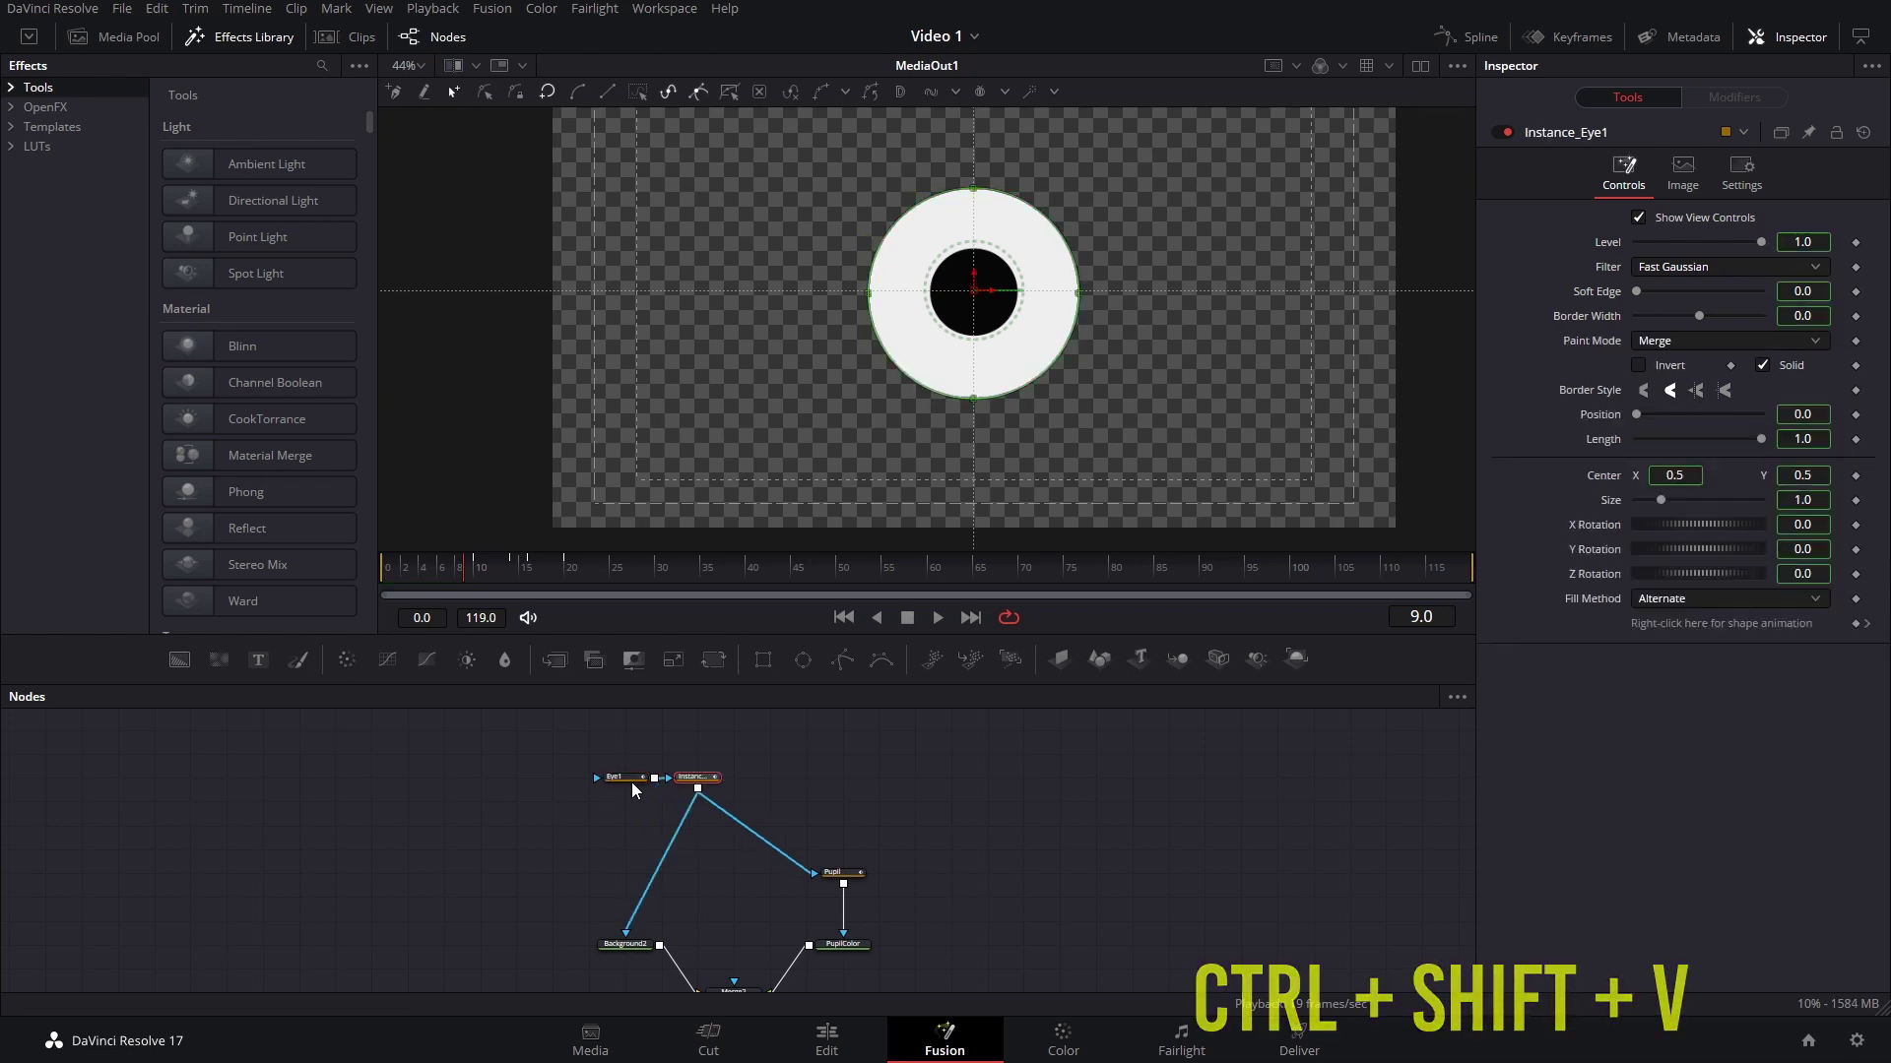
drag(697, 776, 734, 798)
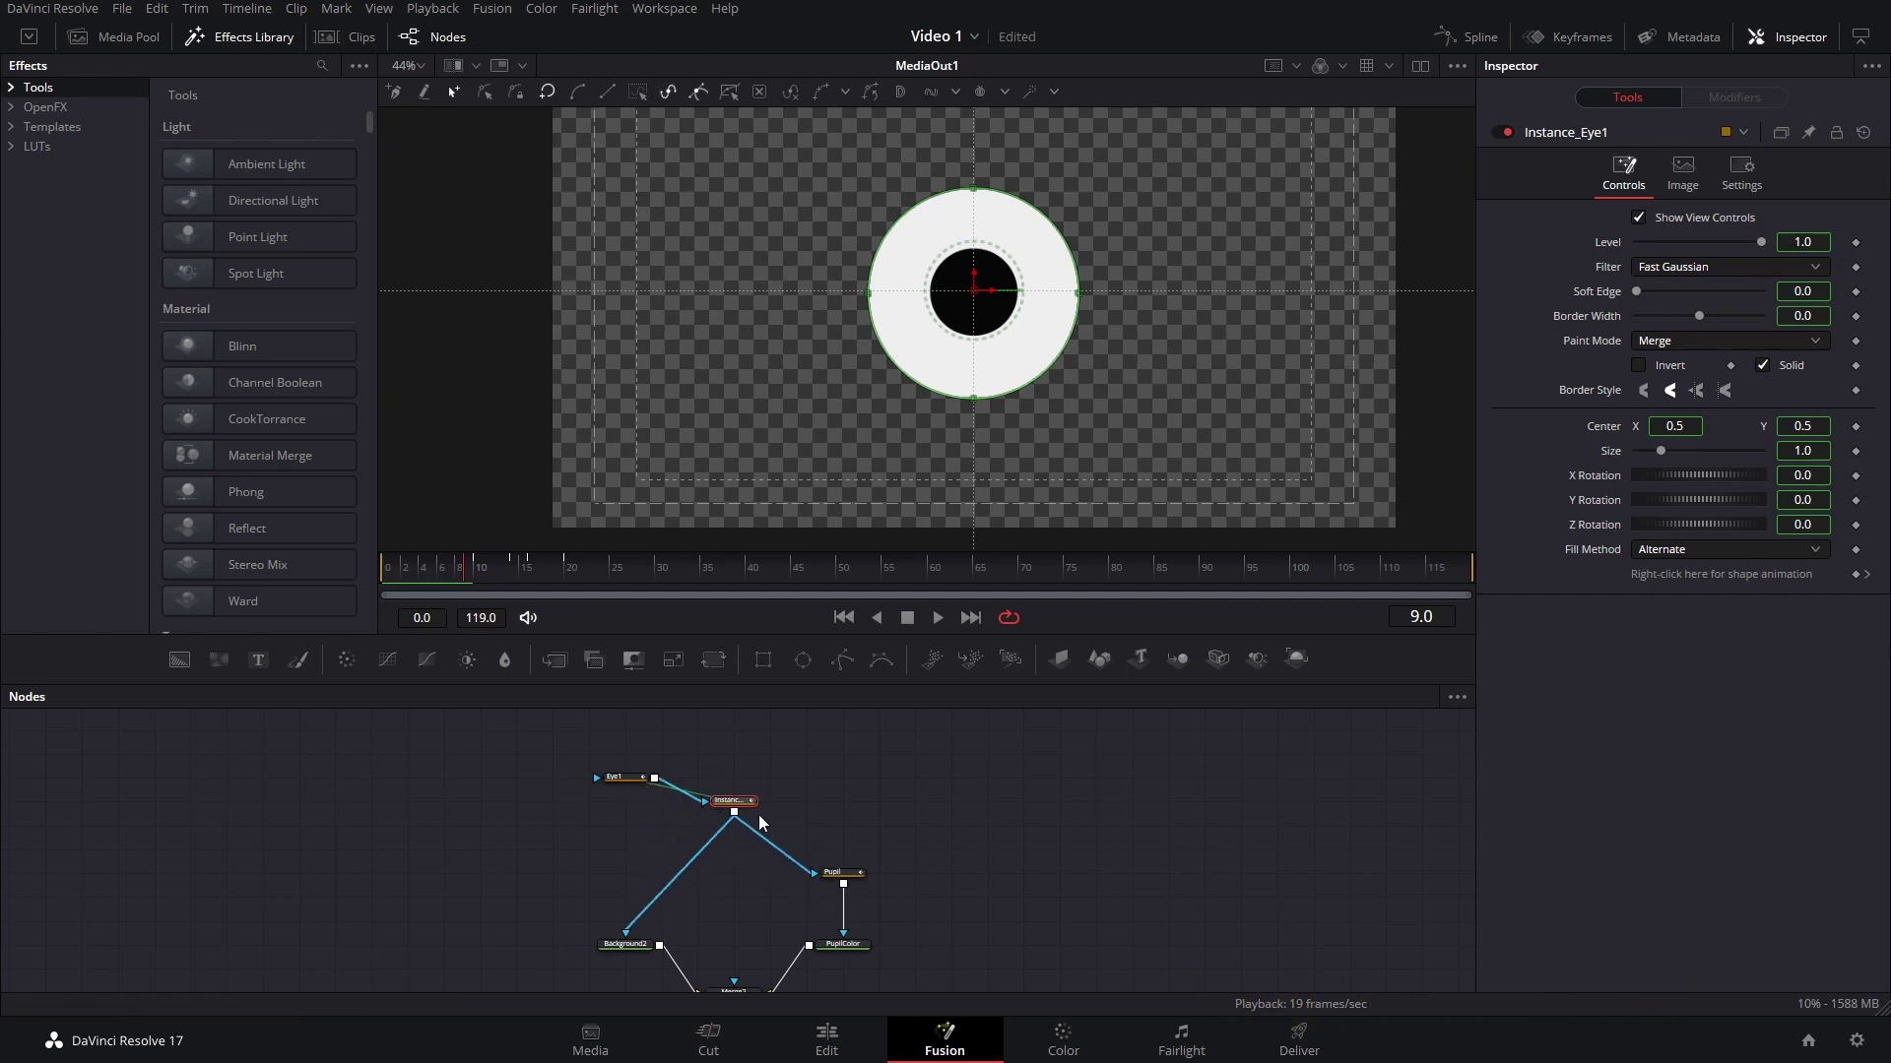
drag(730, 810, 734, 784)
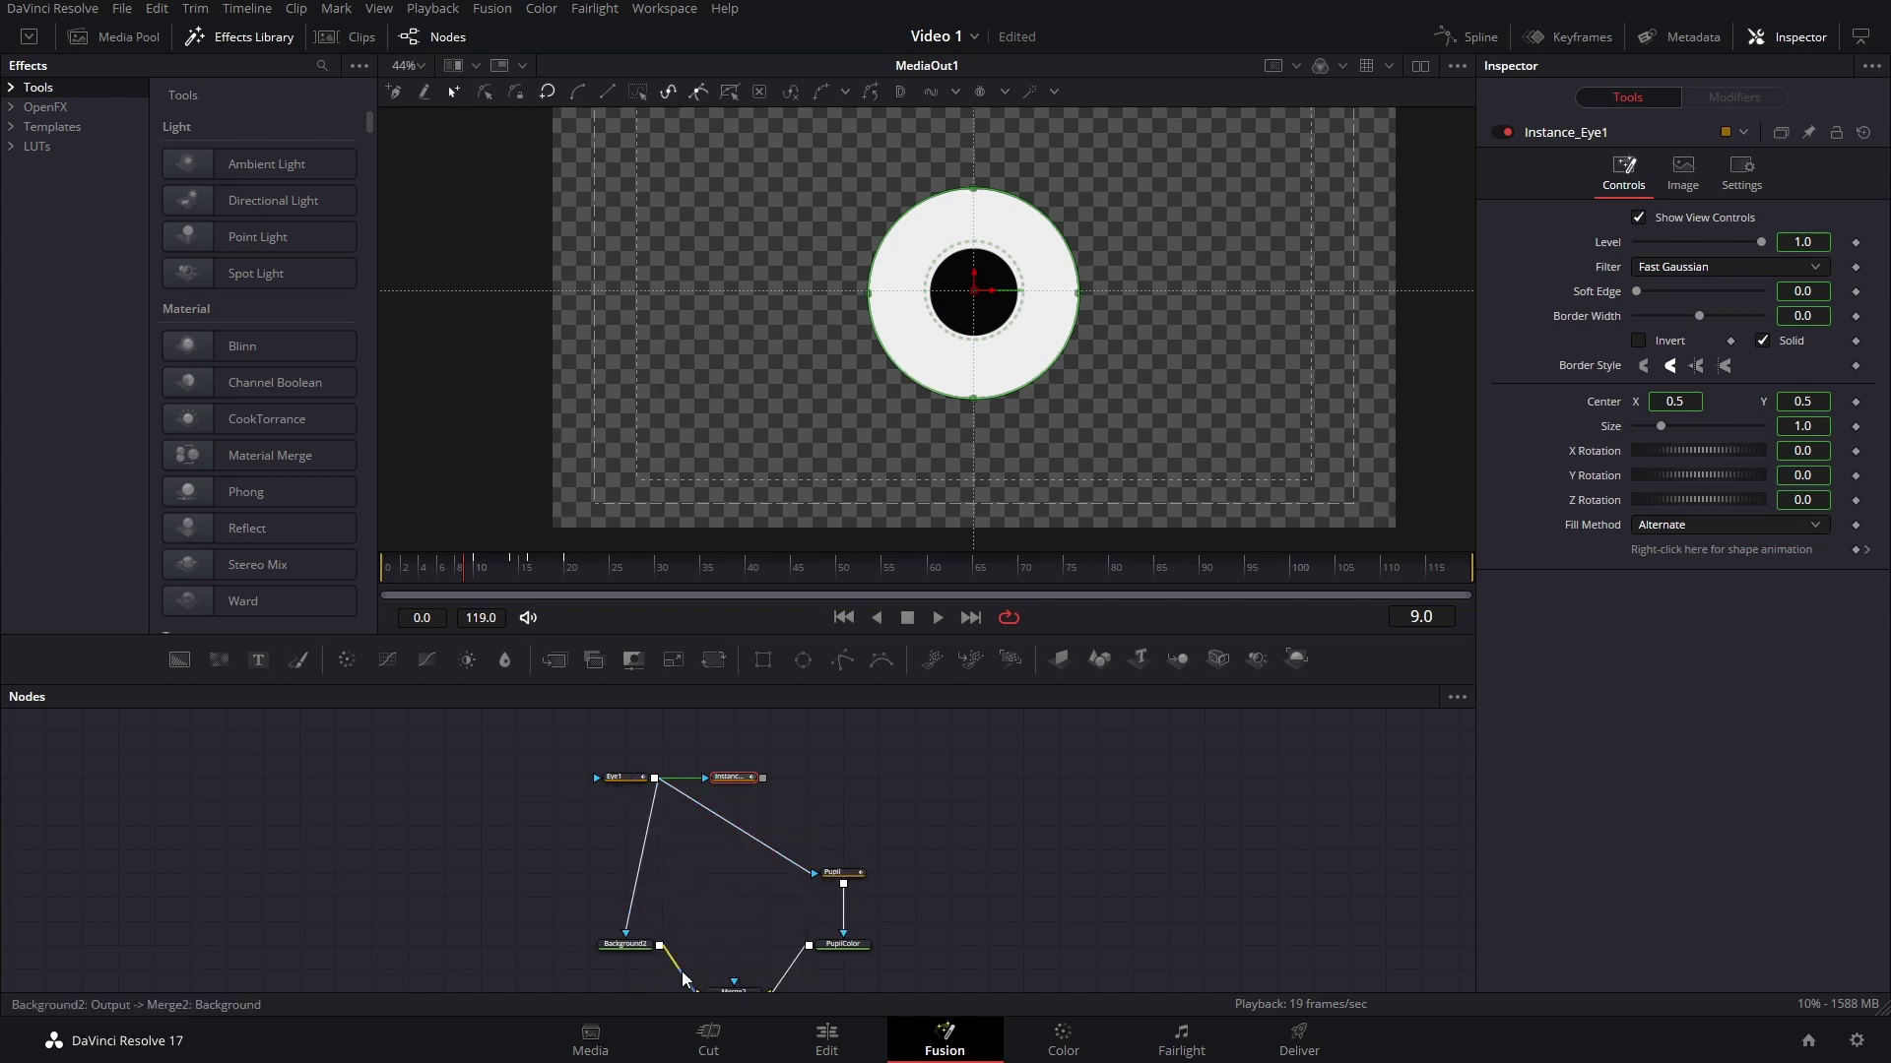
drag(630, 943, 631, 896)
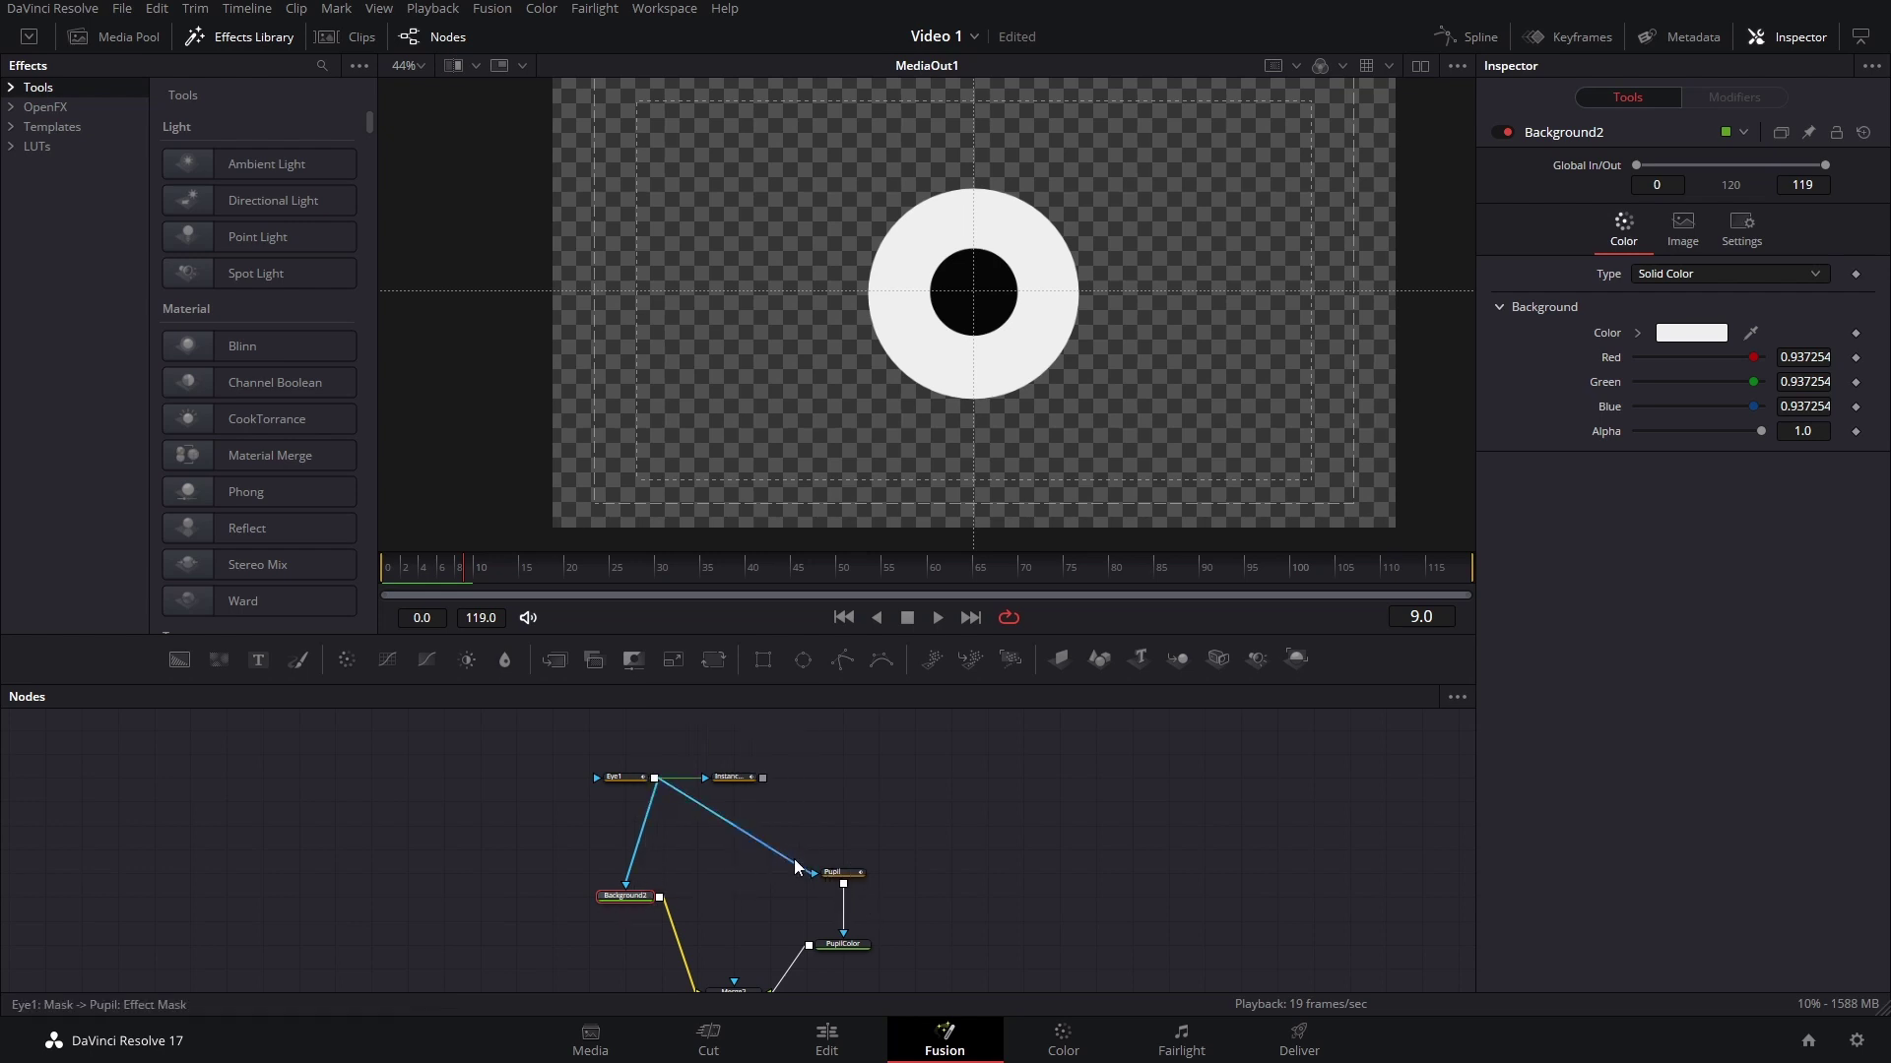
Paste a Background2 copy beside it and connect Instance_Eye1 to Background2_1's mask input.
key(ctrl+v)
drag(624, 921, 635, 879)
click(734, 875)
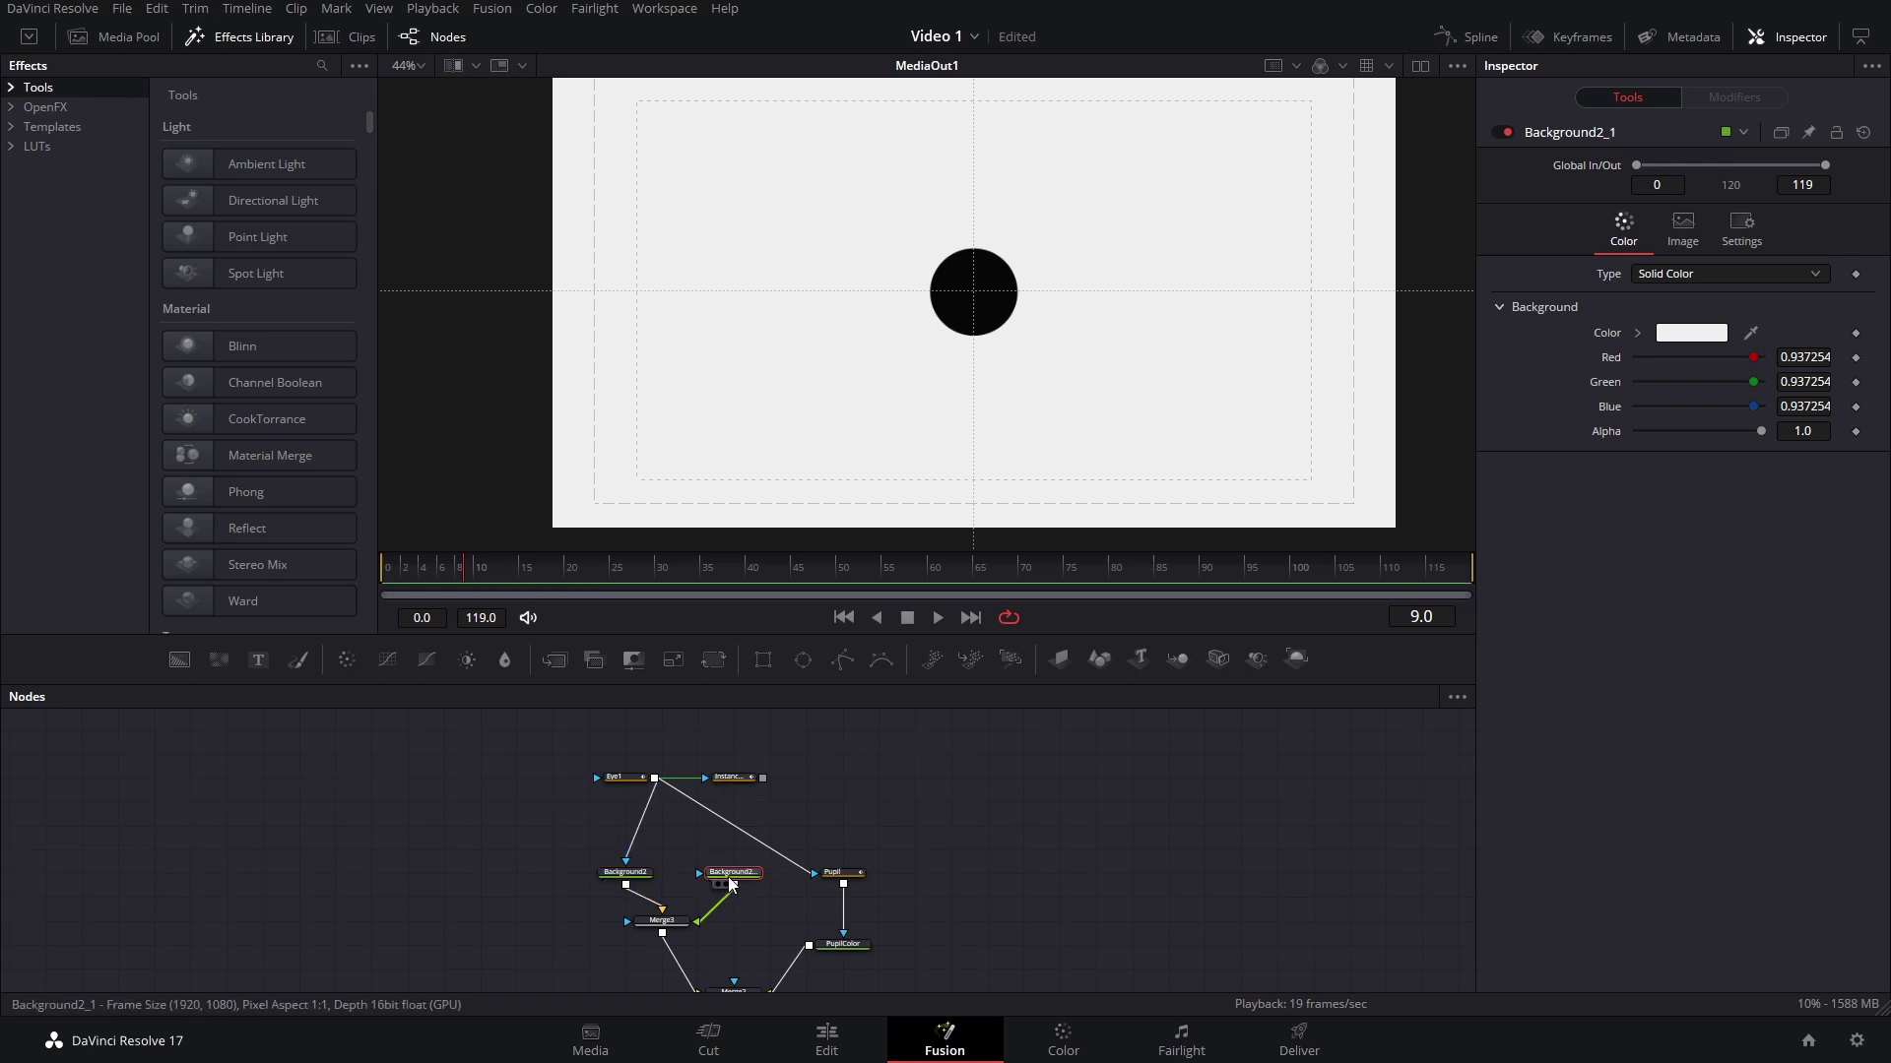
drag(762, 778, 734, 872)
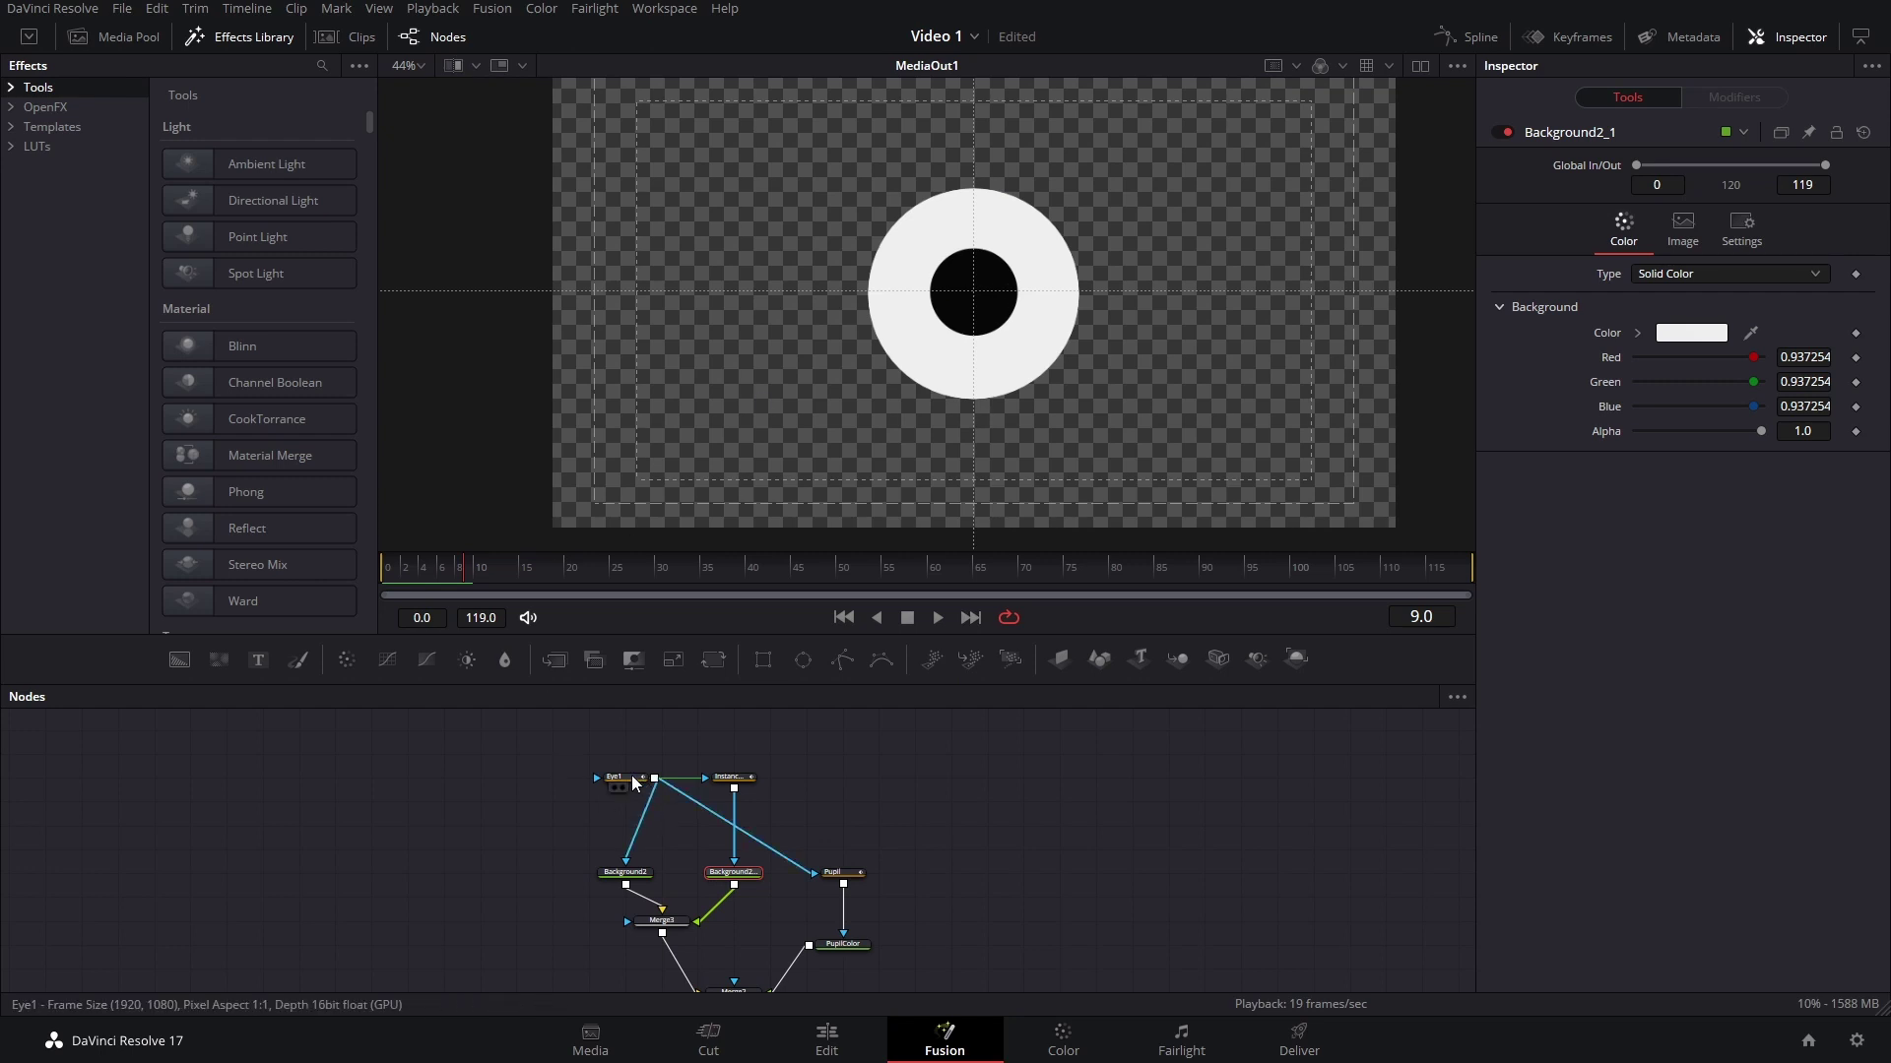
Check Eye1 and its instance while scrubbing the blink to frame 19, then start renaming Background2_1.
click(627, 777)
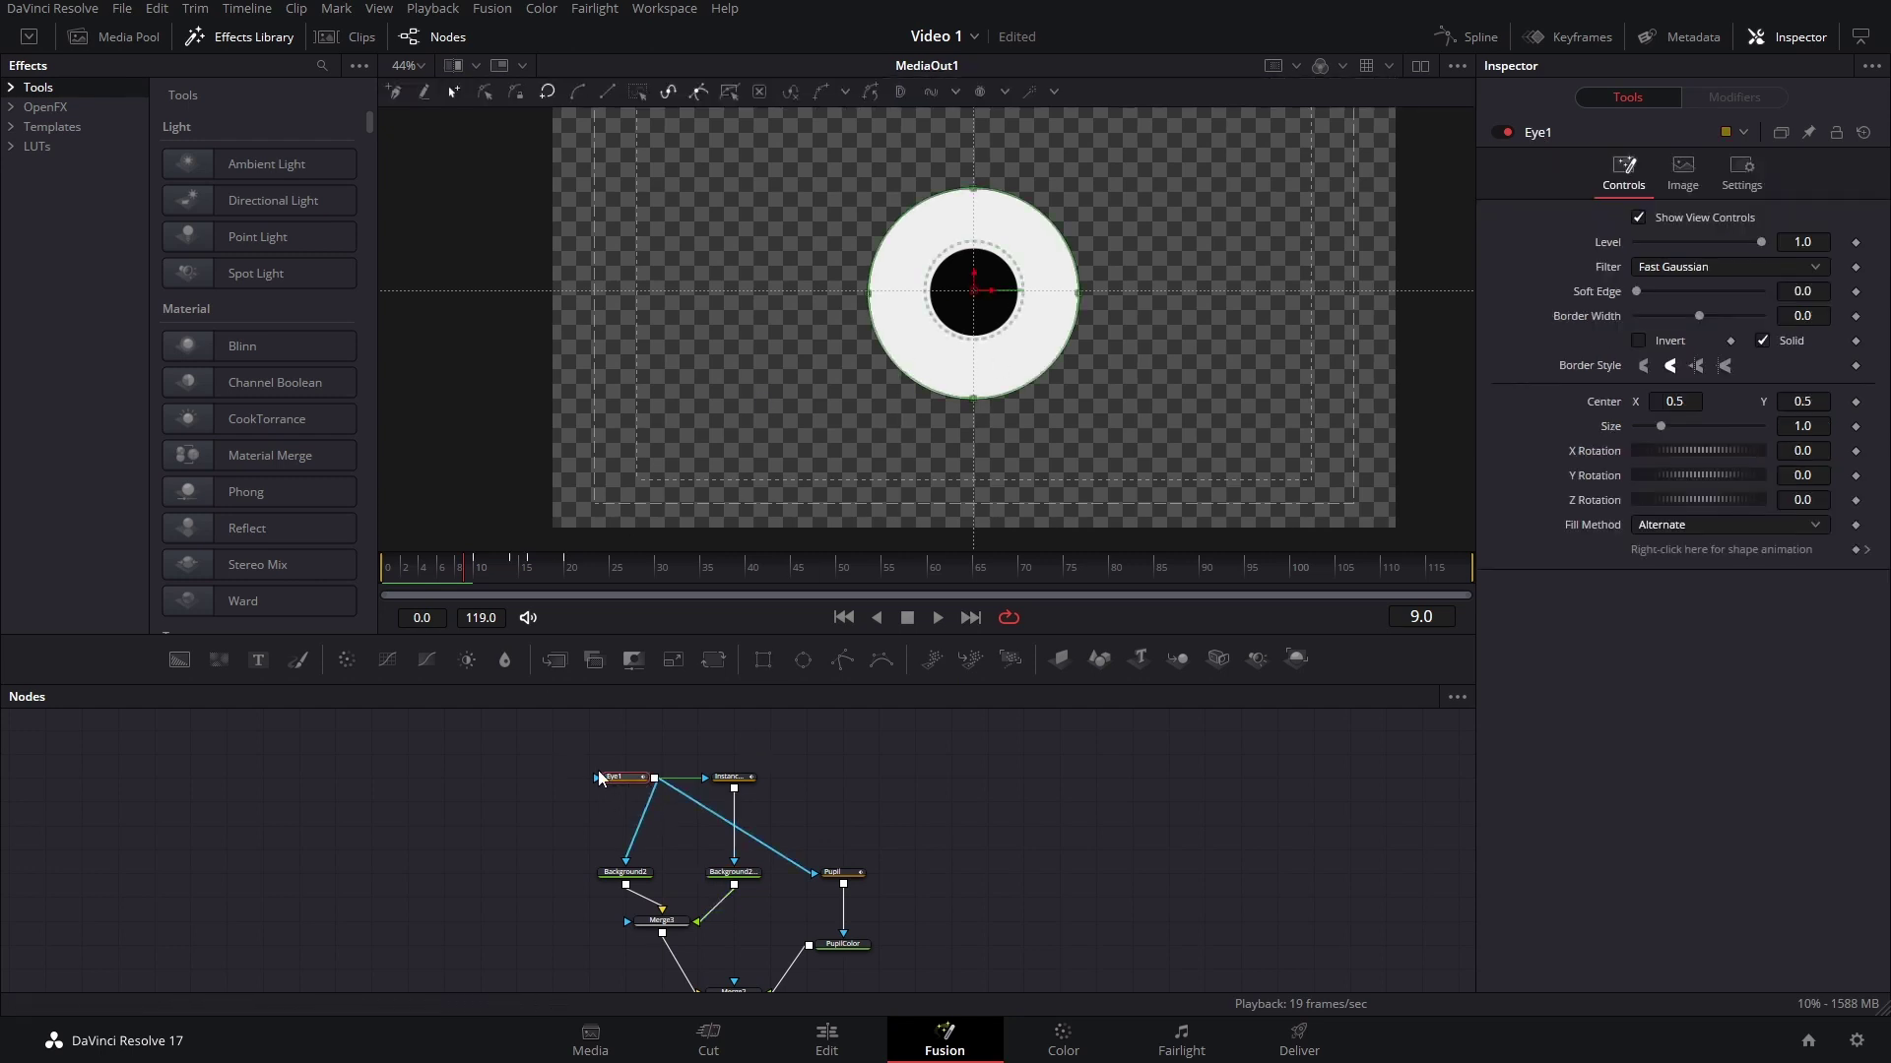
mouse_move(625, 778)
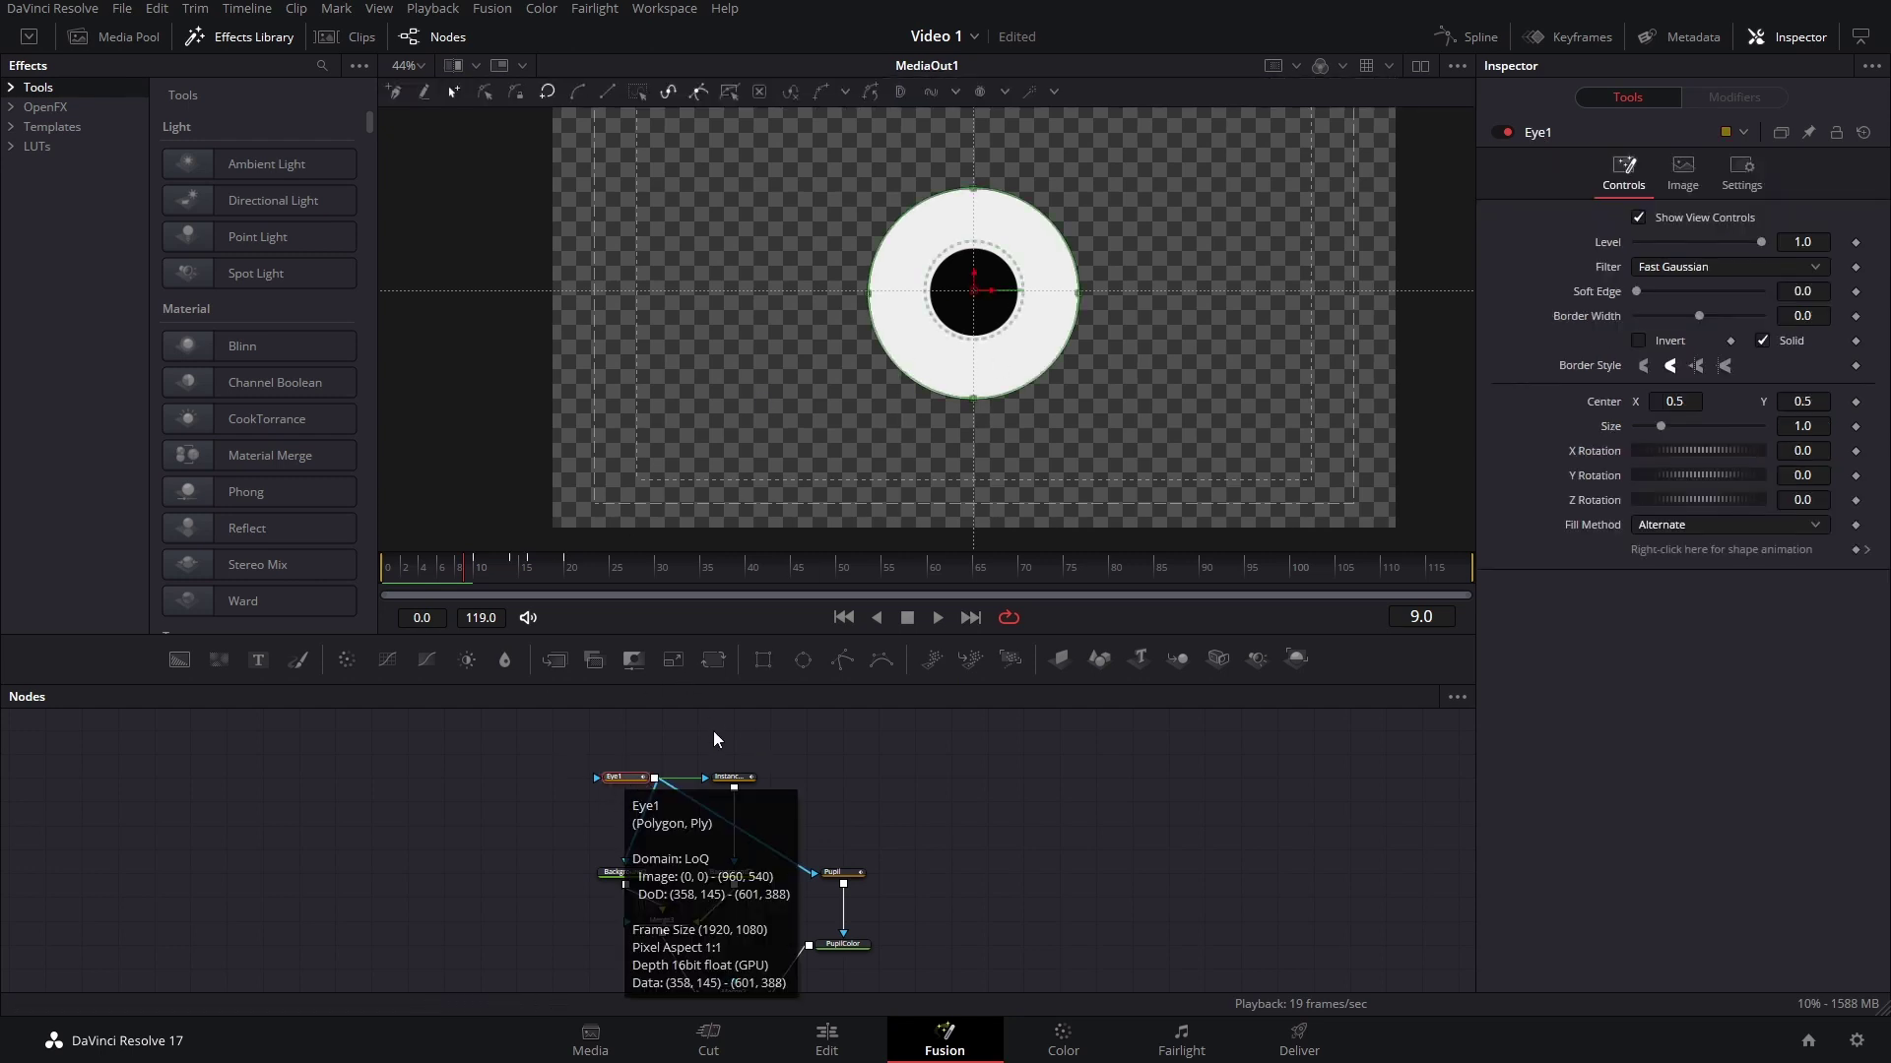
click(727, 777)
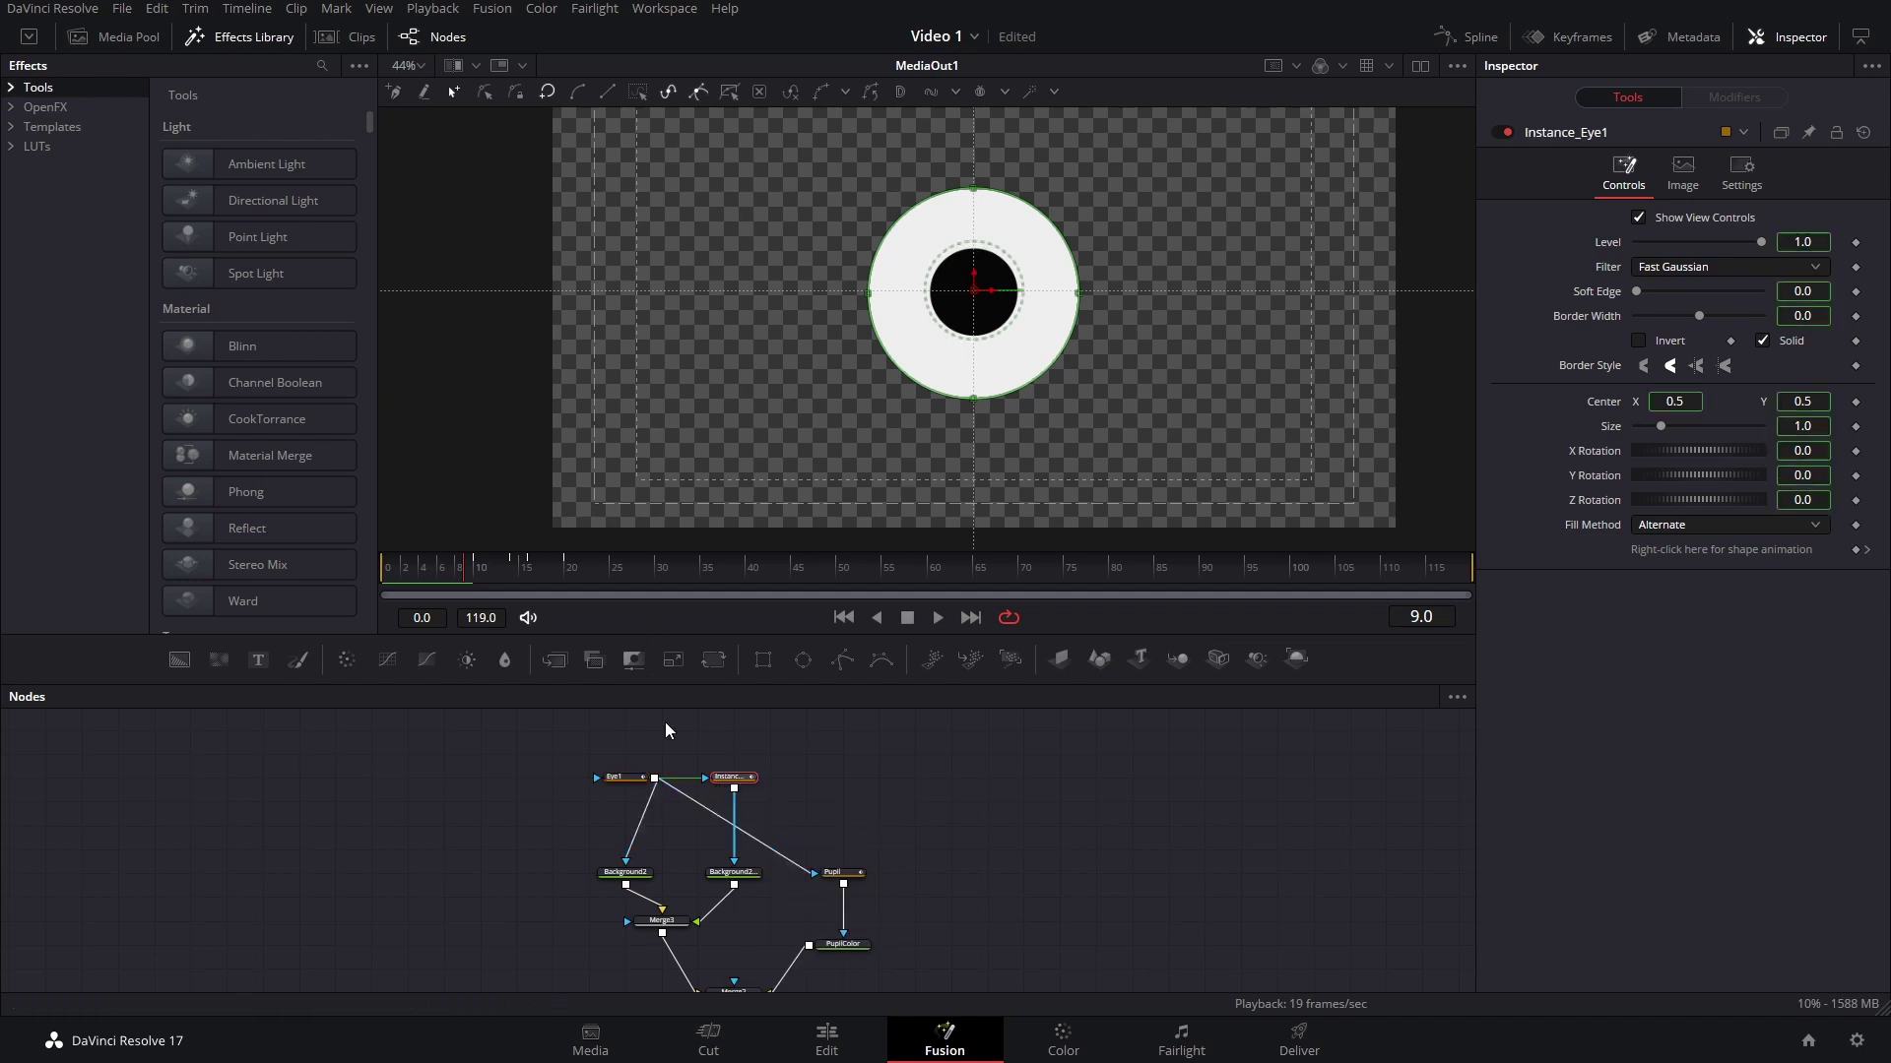
click(612, 780)
drag(476, 581, 559, 583)
click(745, 787)
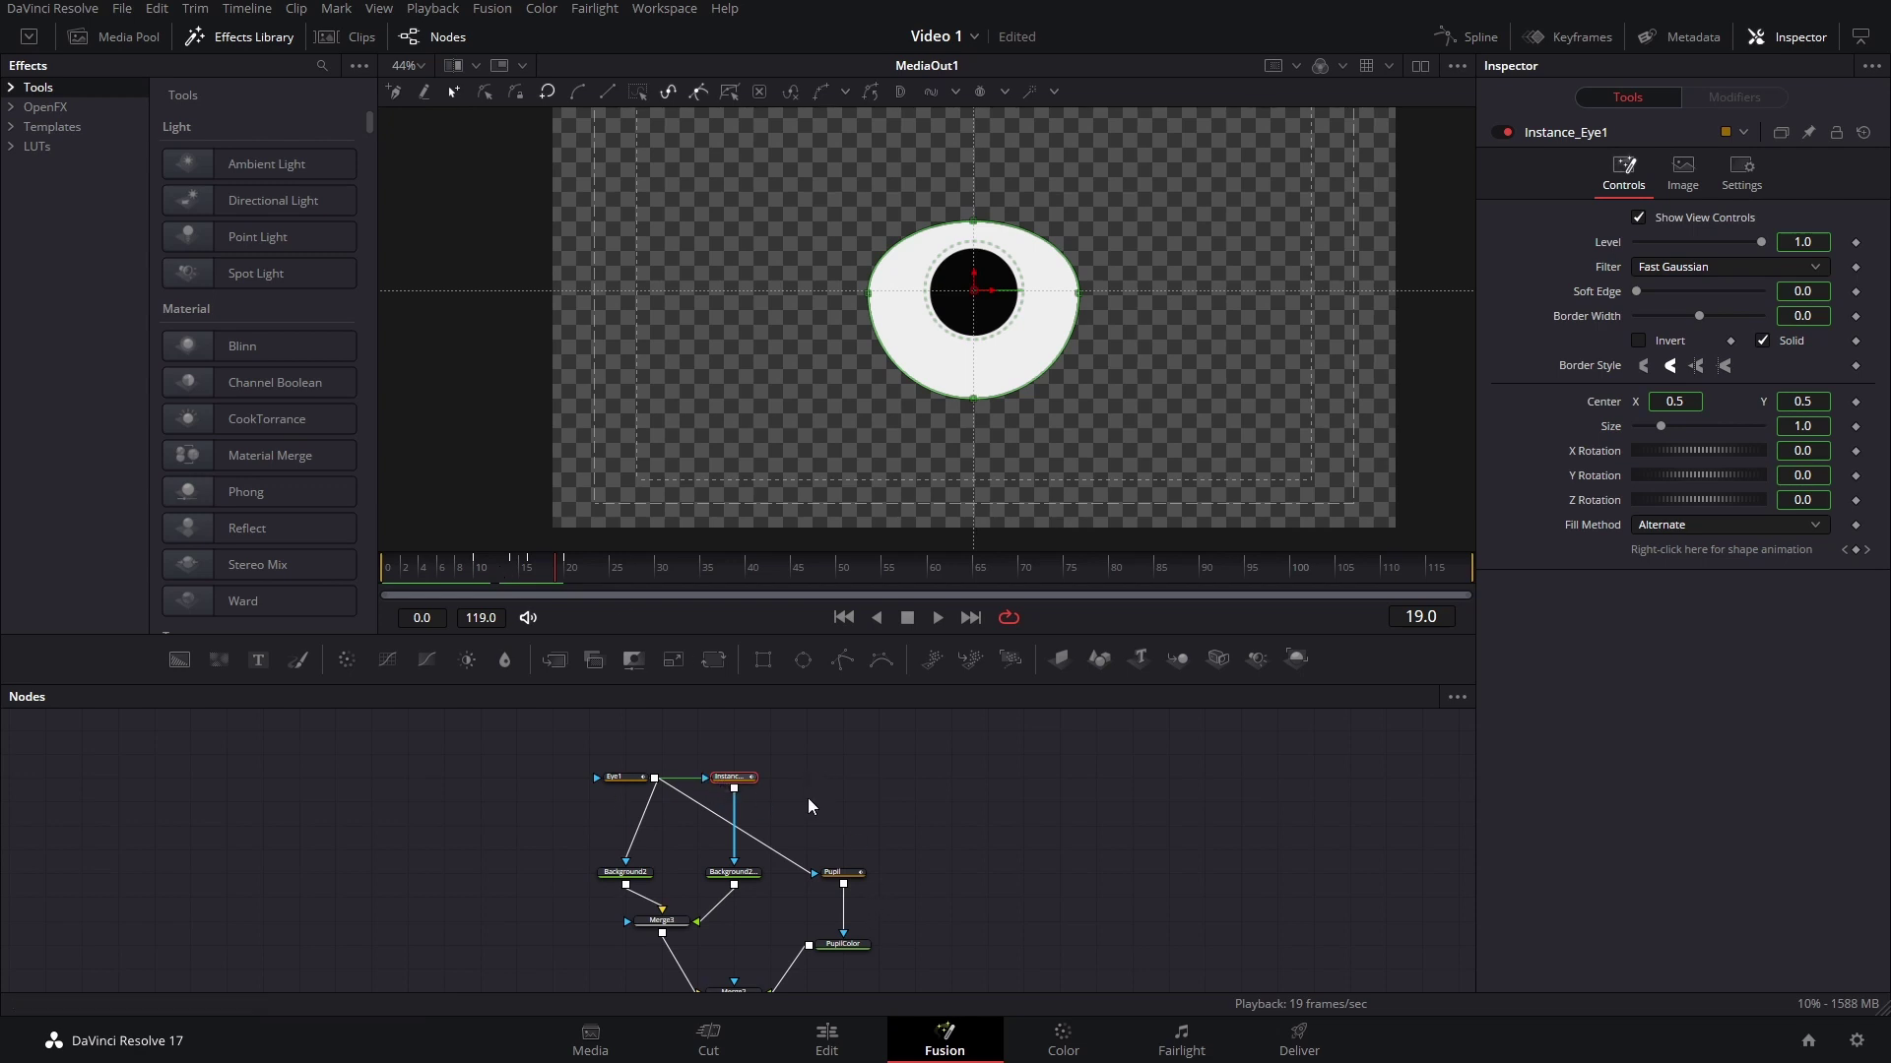
click(768, 760)
click(733, 784)
click(734, 872)
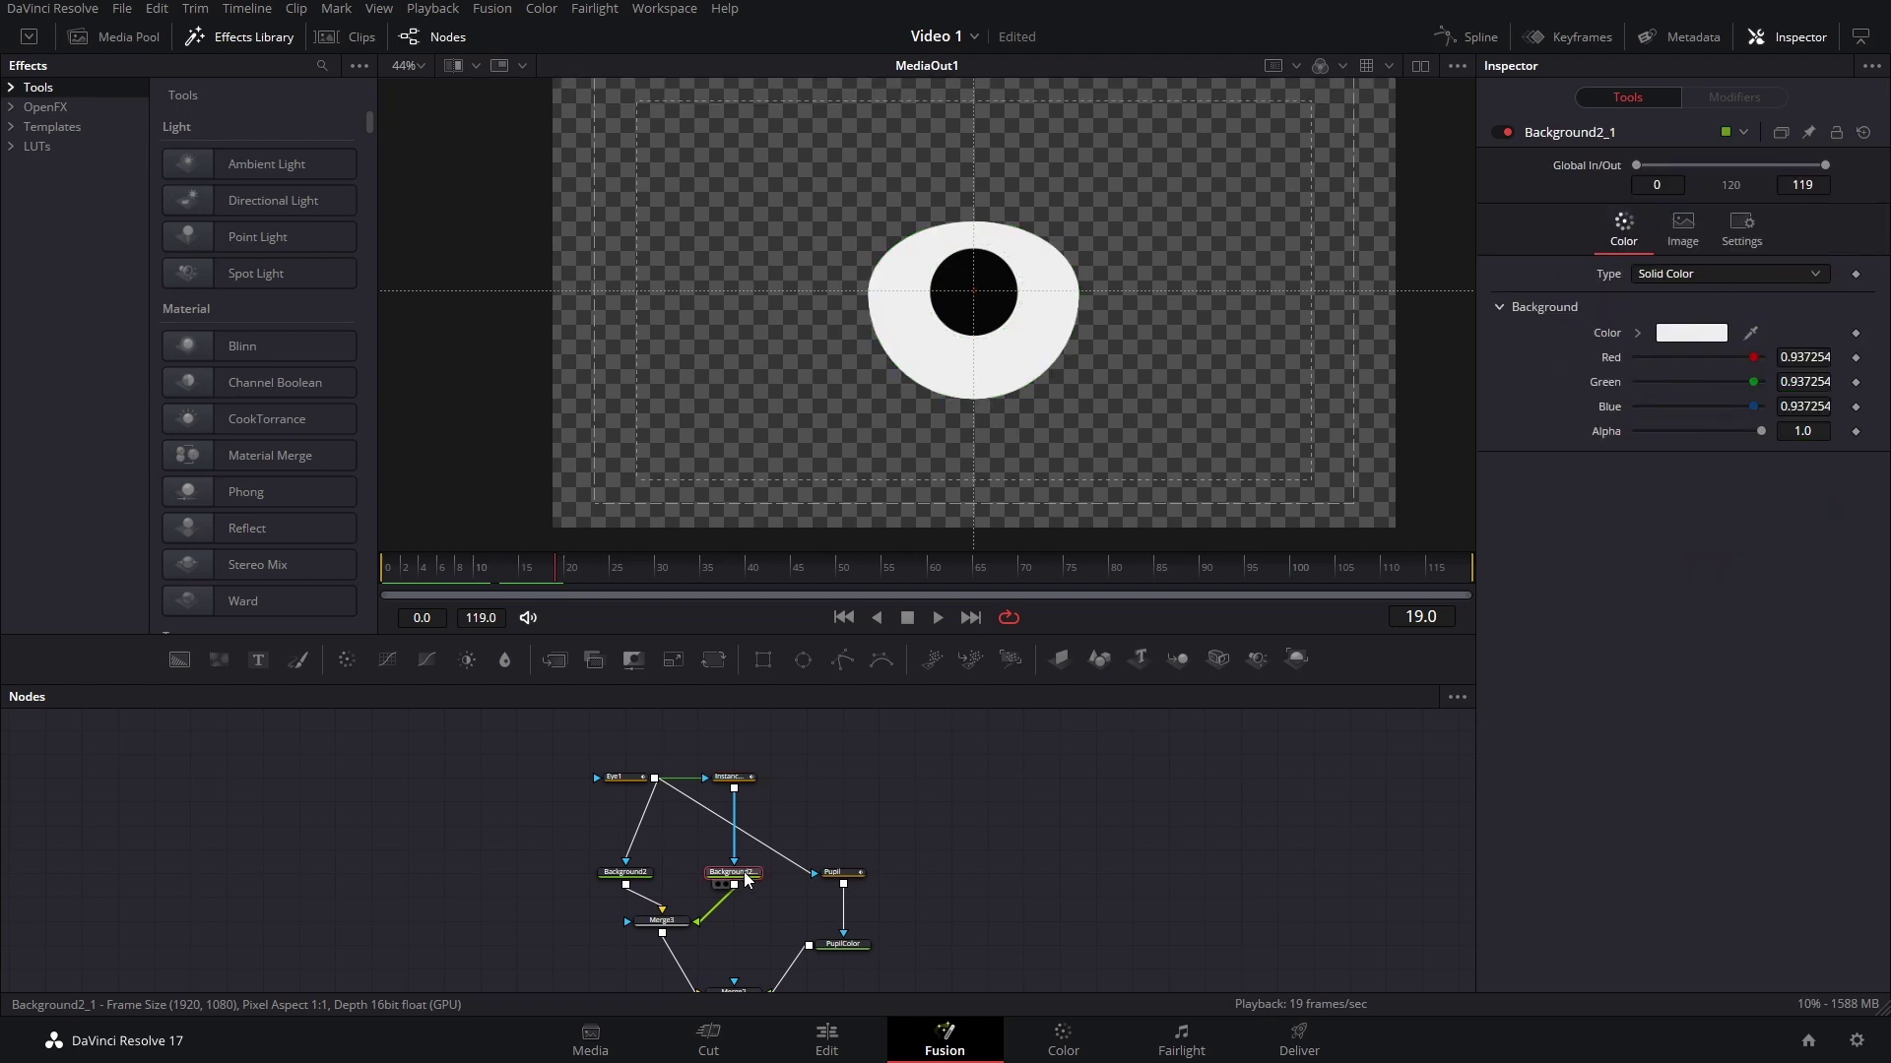
key(F2)
Rename Background2_1 to BorderColor and Instance_Eye1 to EyeBorder.
text(Border Color)
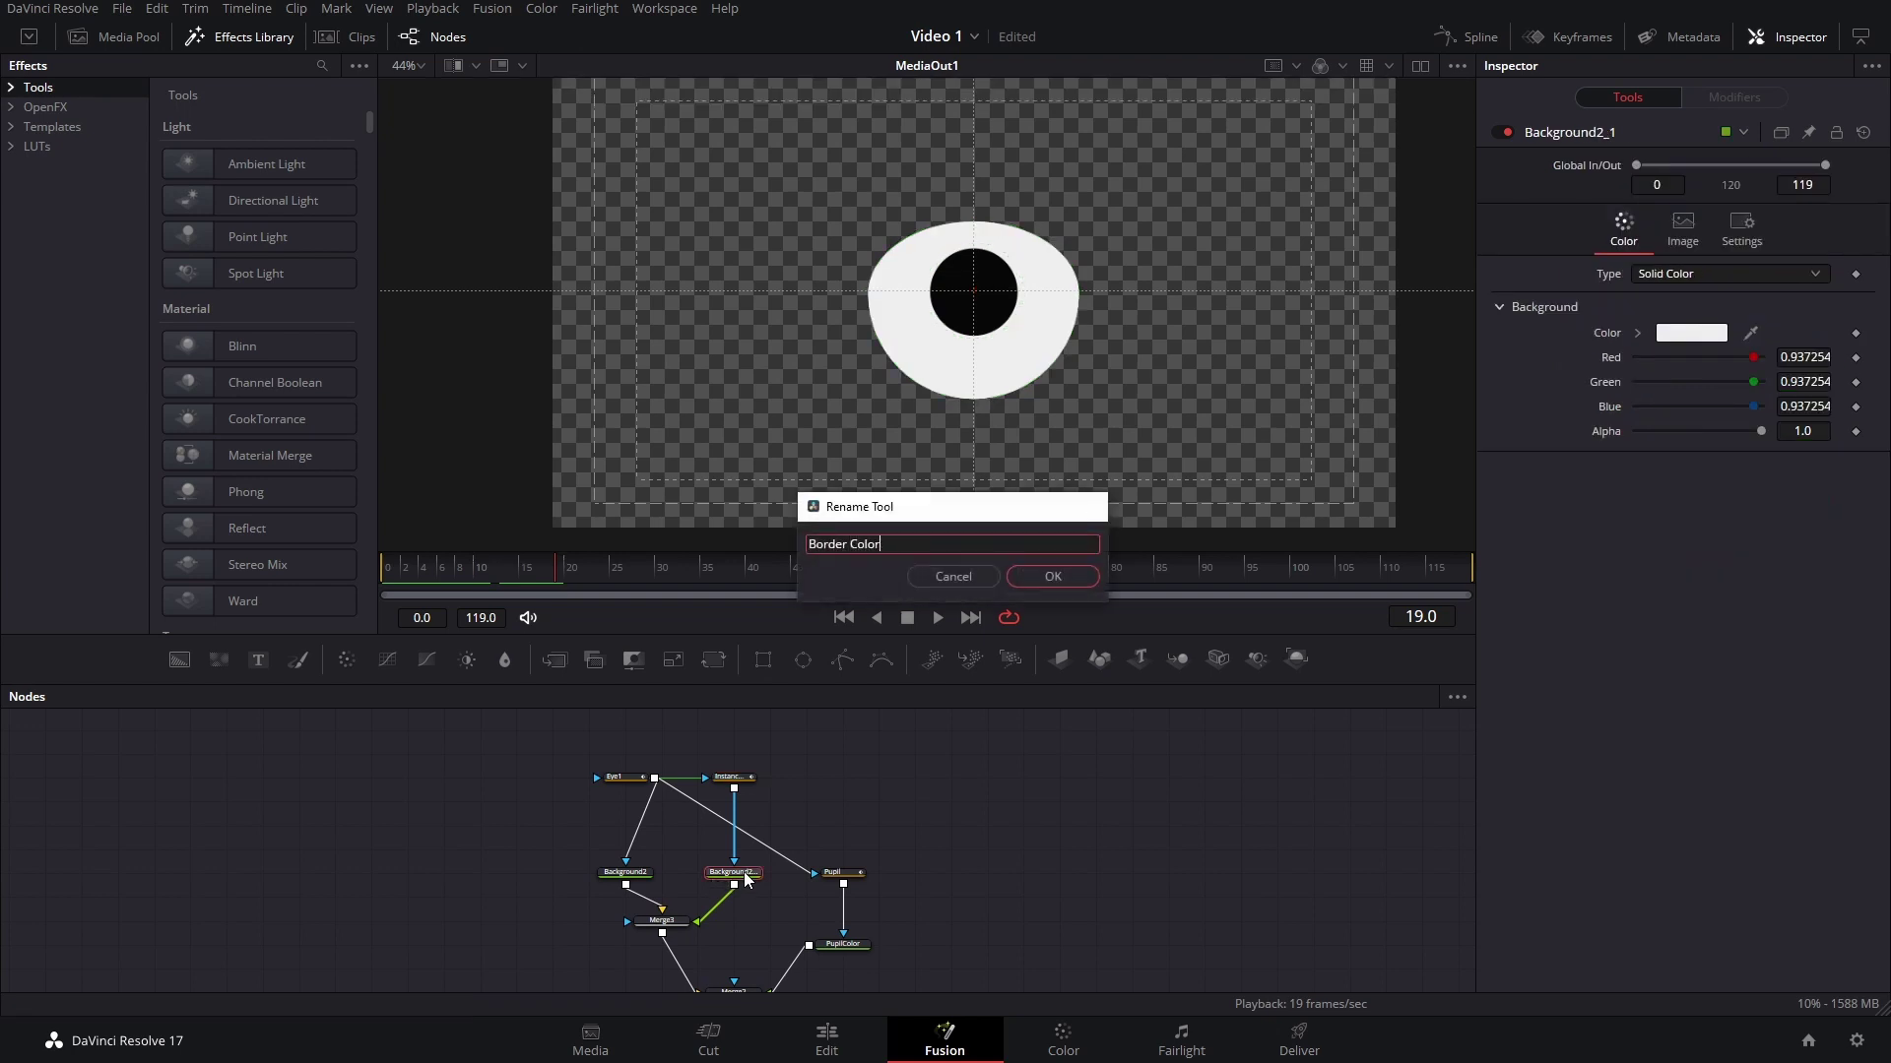
key(Return)
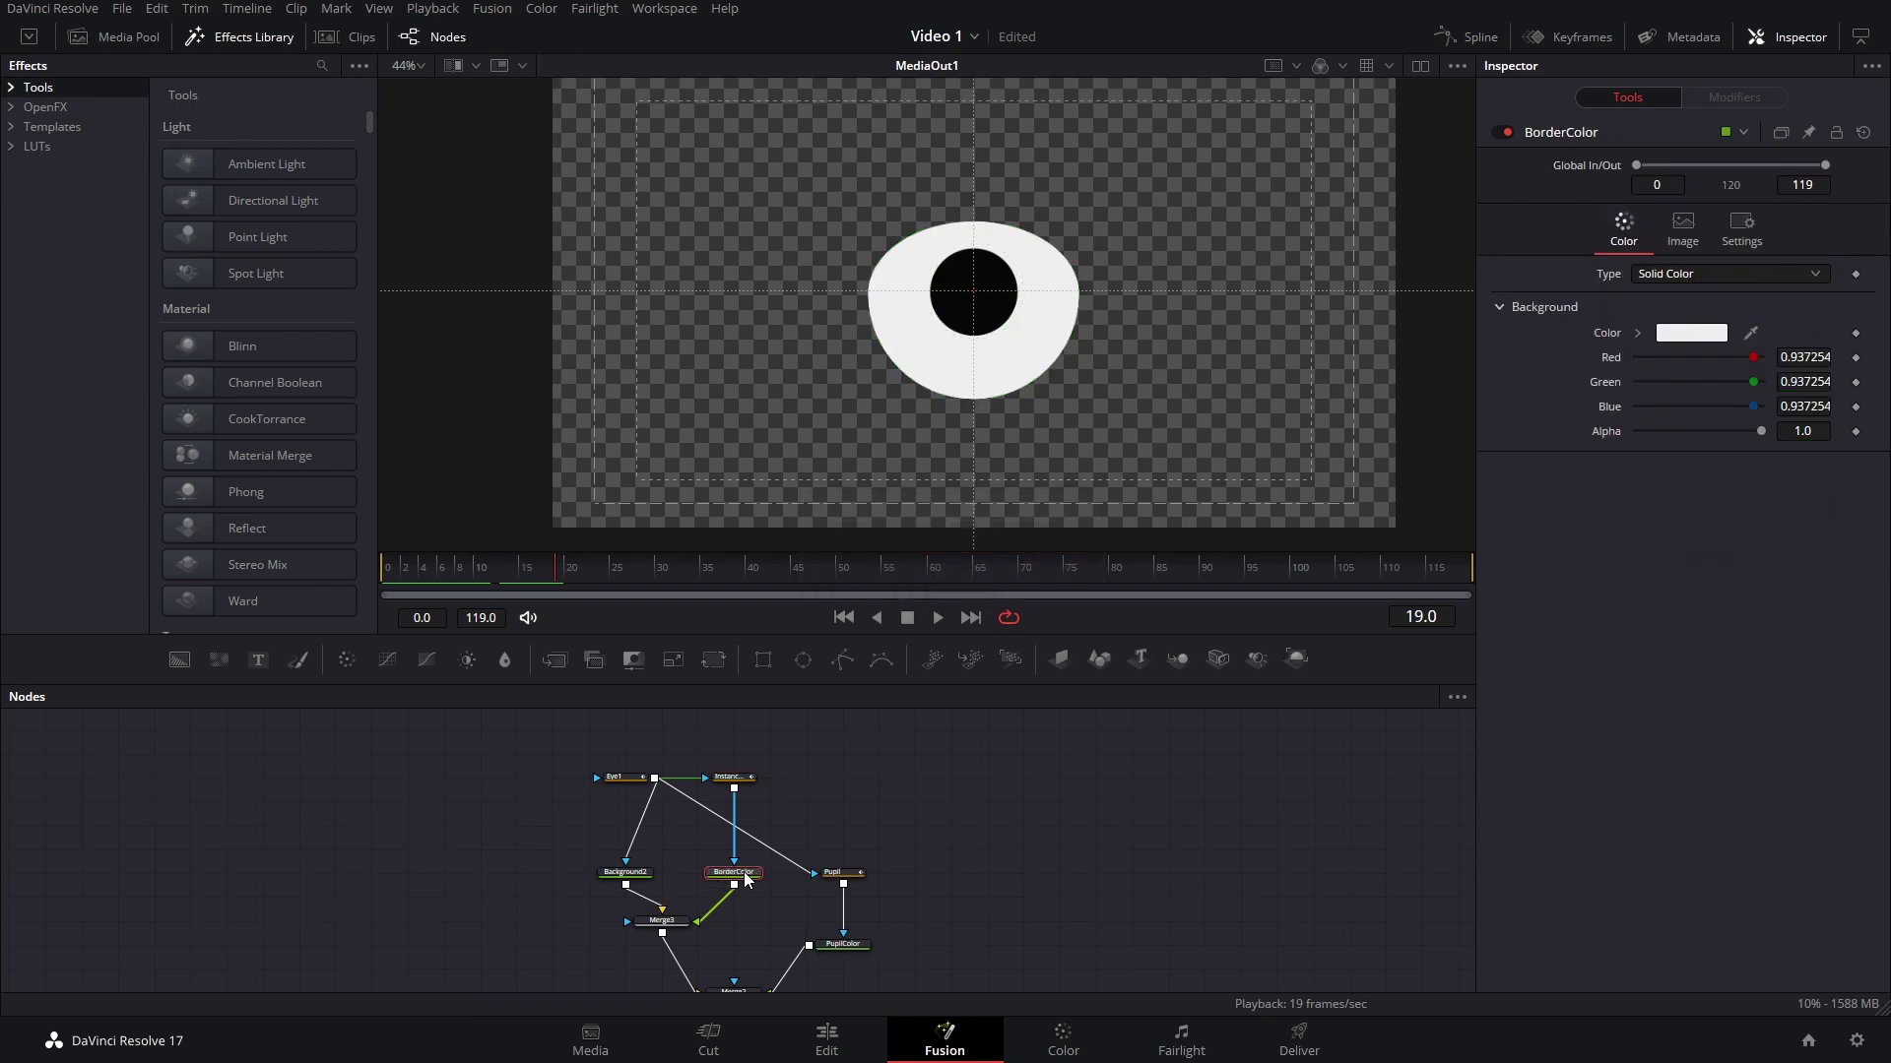
click(730, 777)
key(F2)
text(EyeBorder)
key(Return)
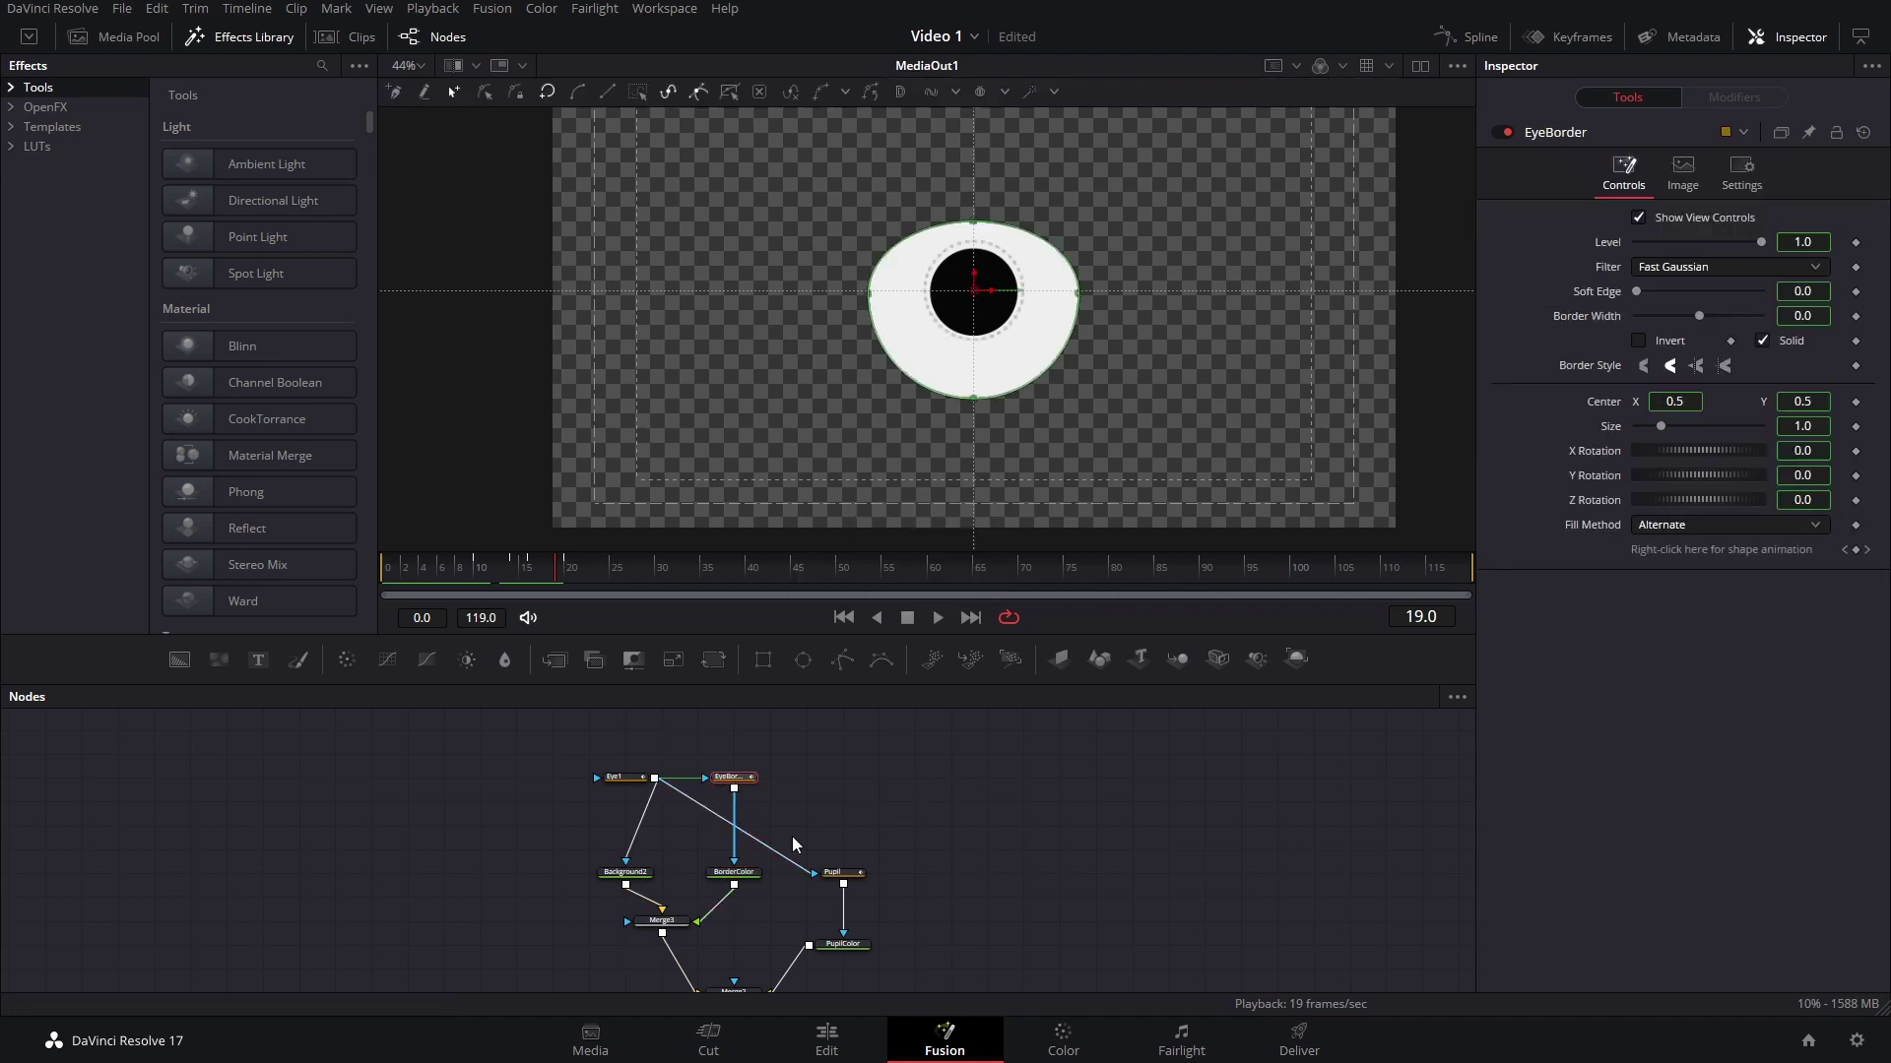
scroll(794, 838, up, 5)
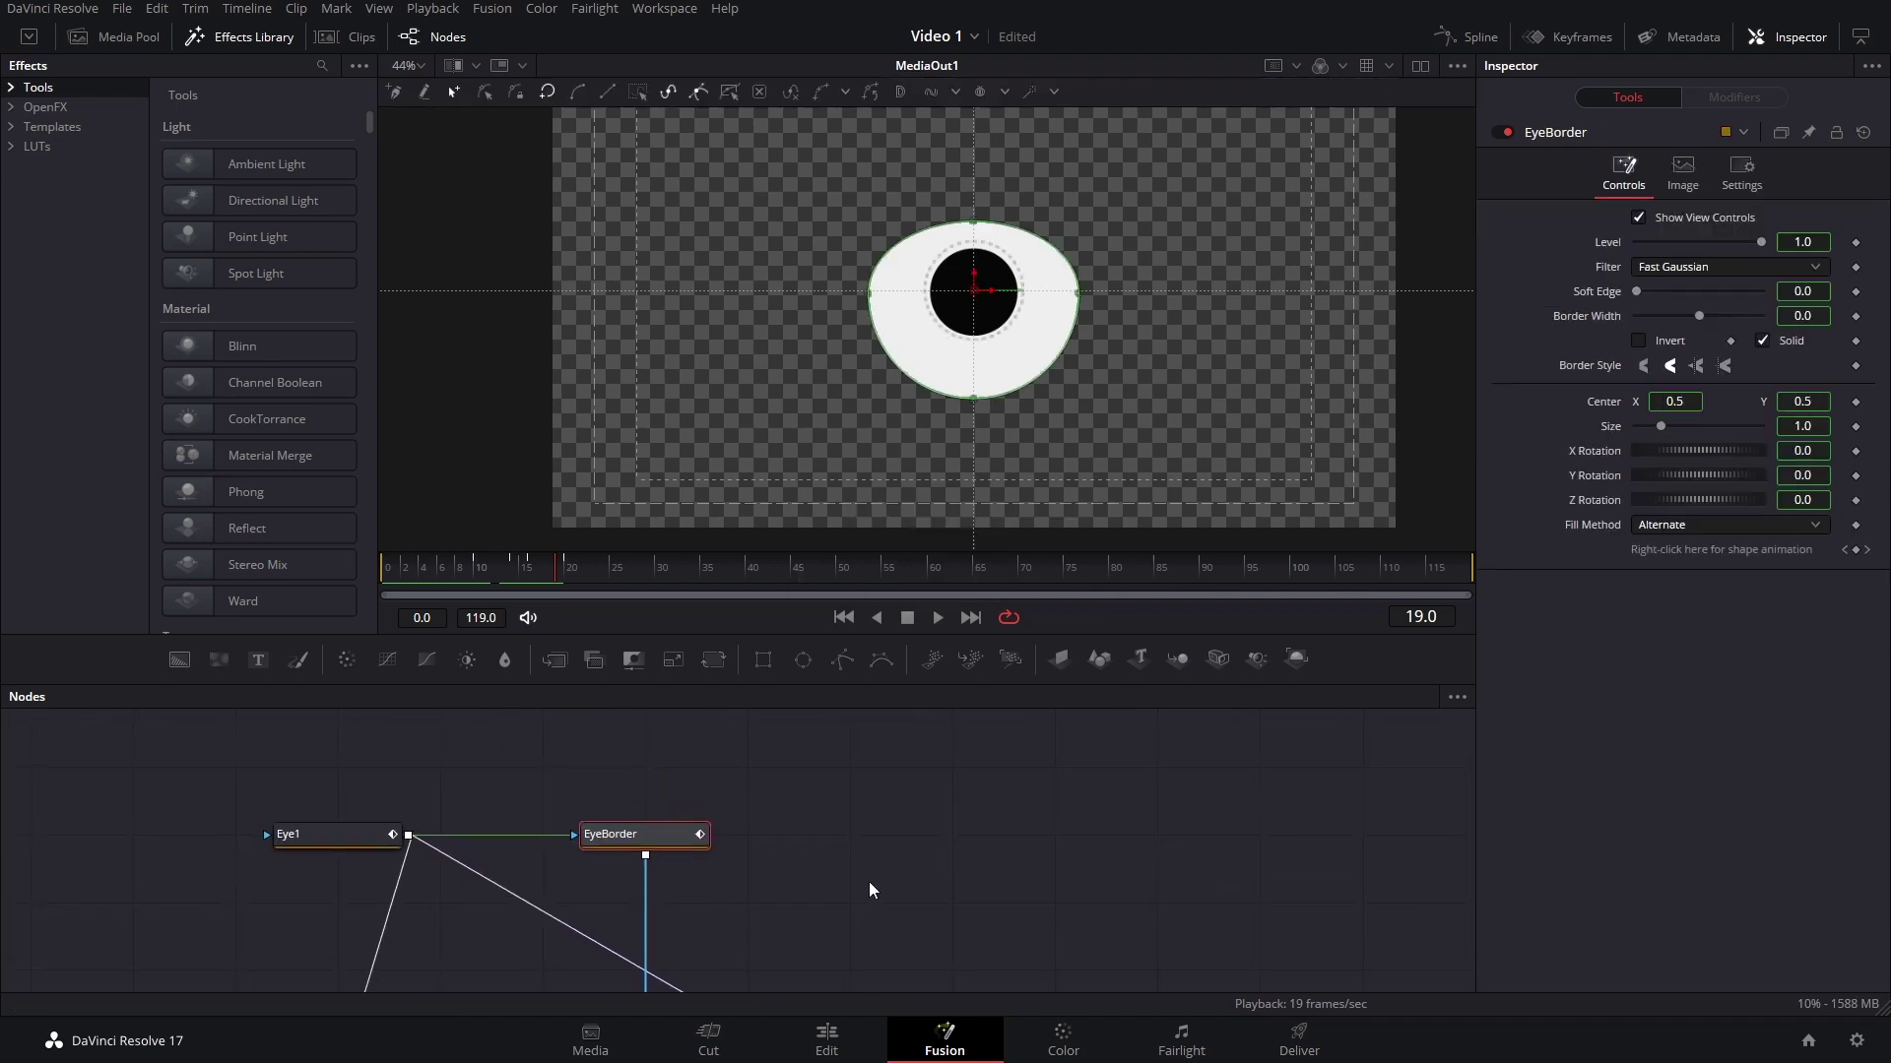
scroll(868, 882, down, 4)
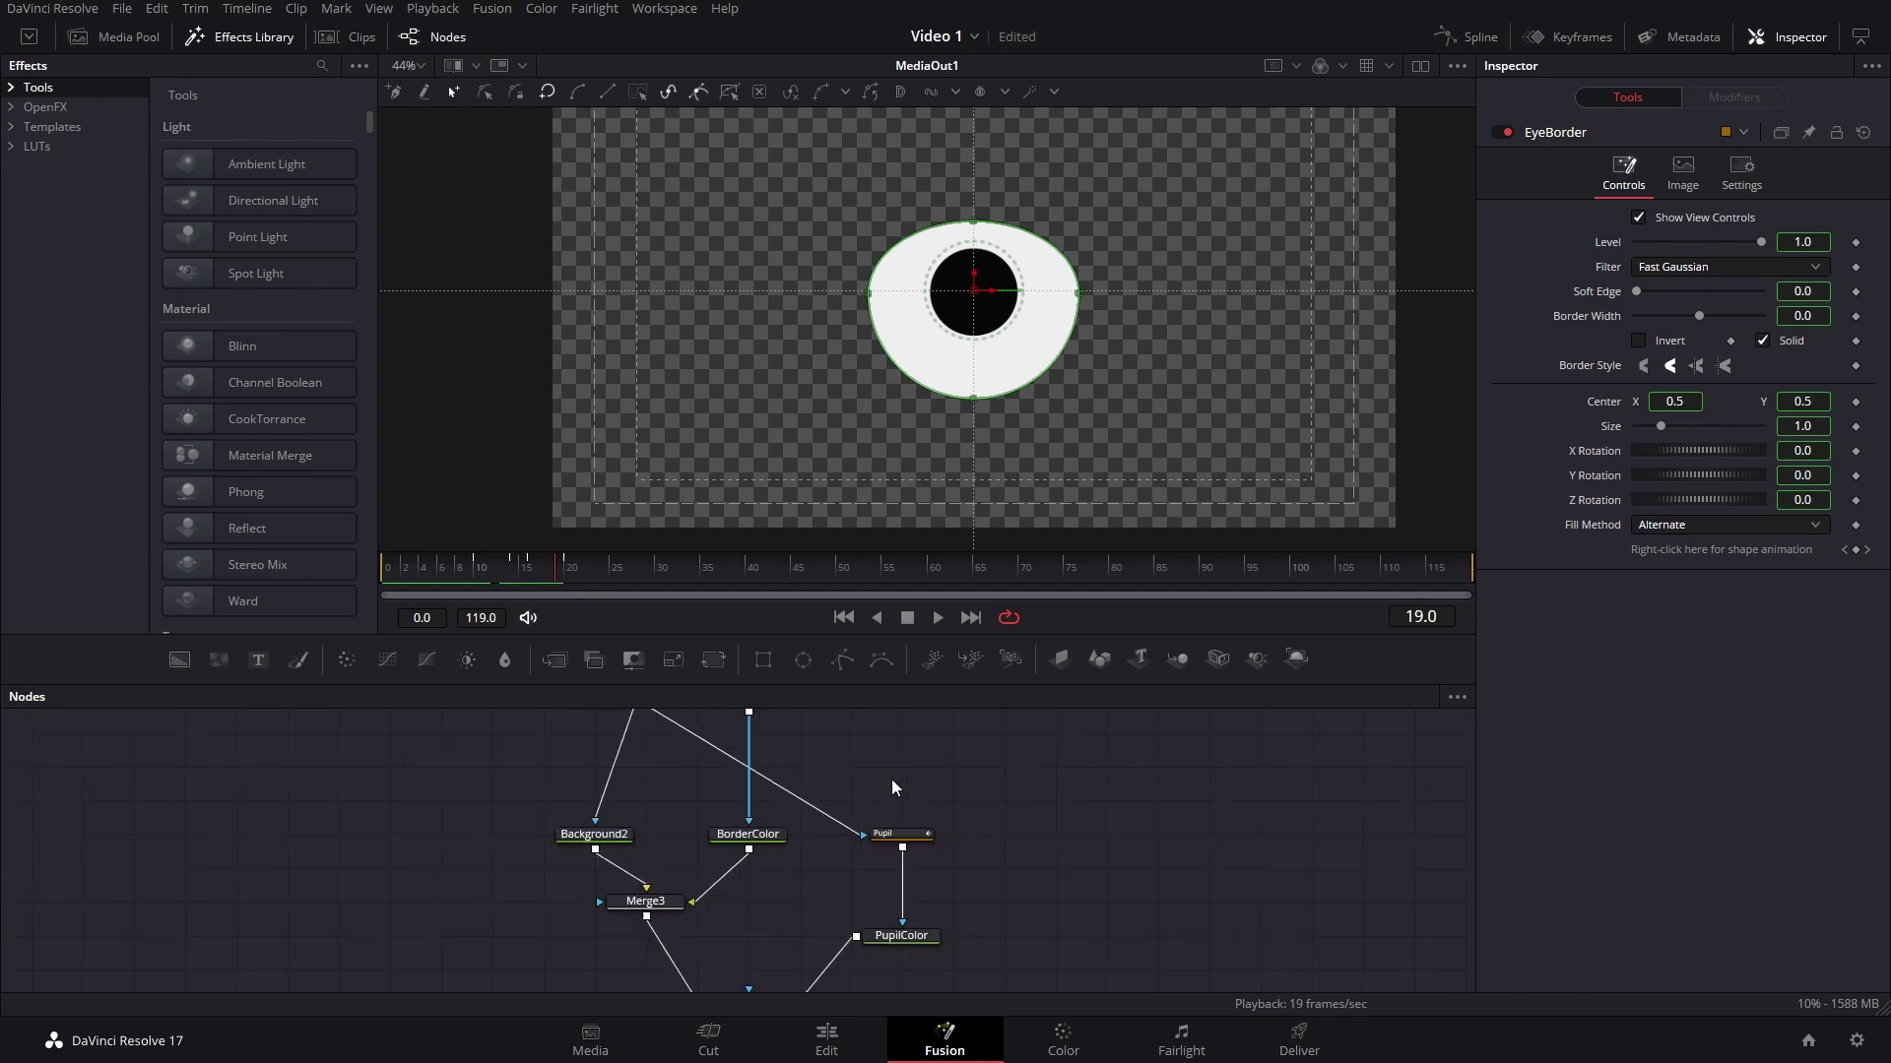
drag(892, 784, 879, 870)
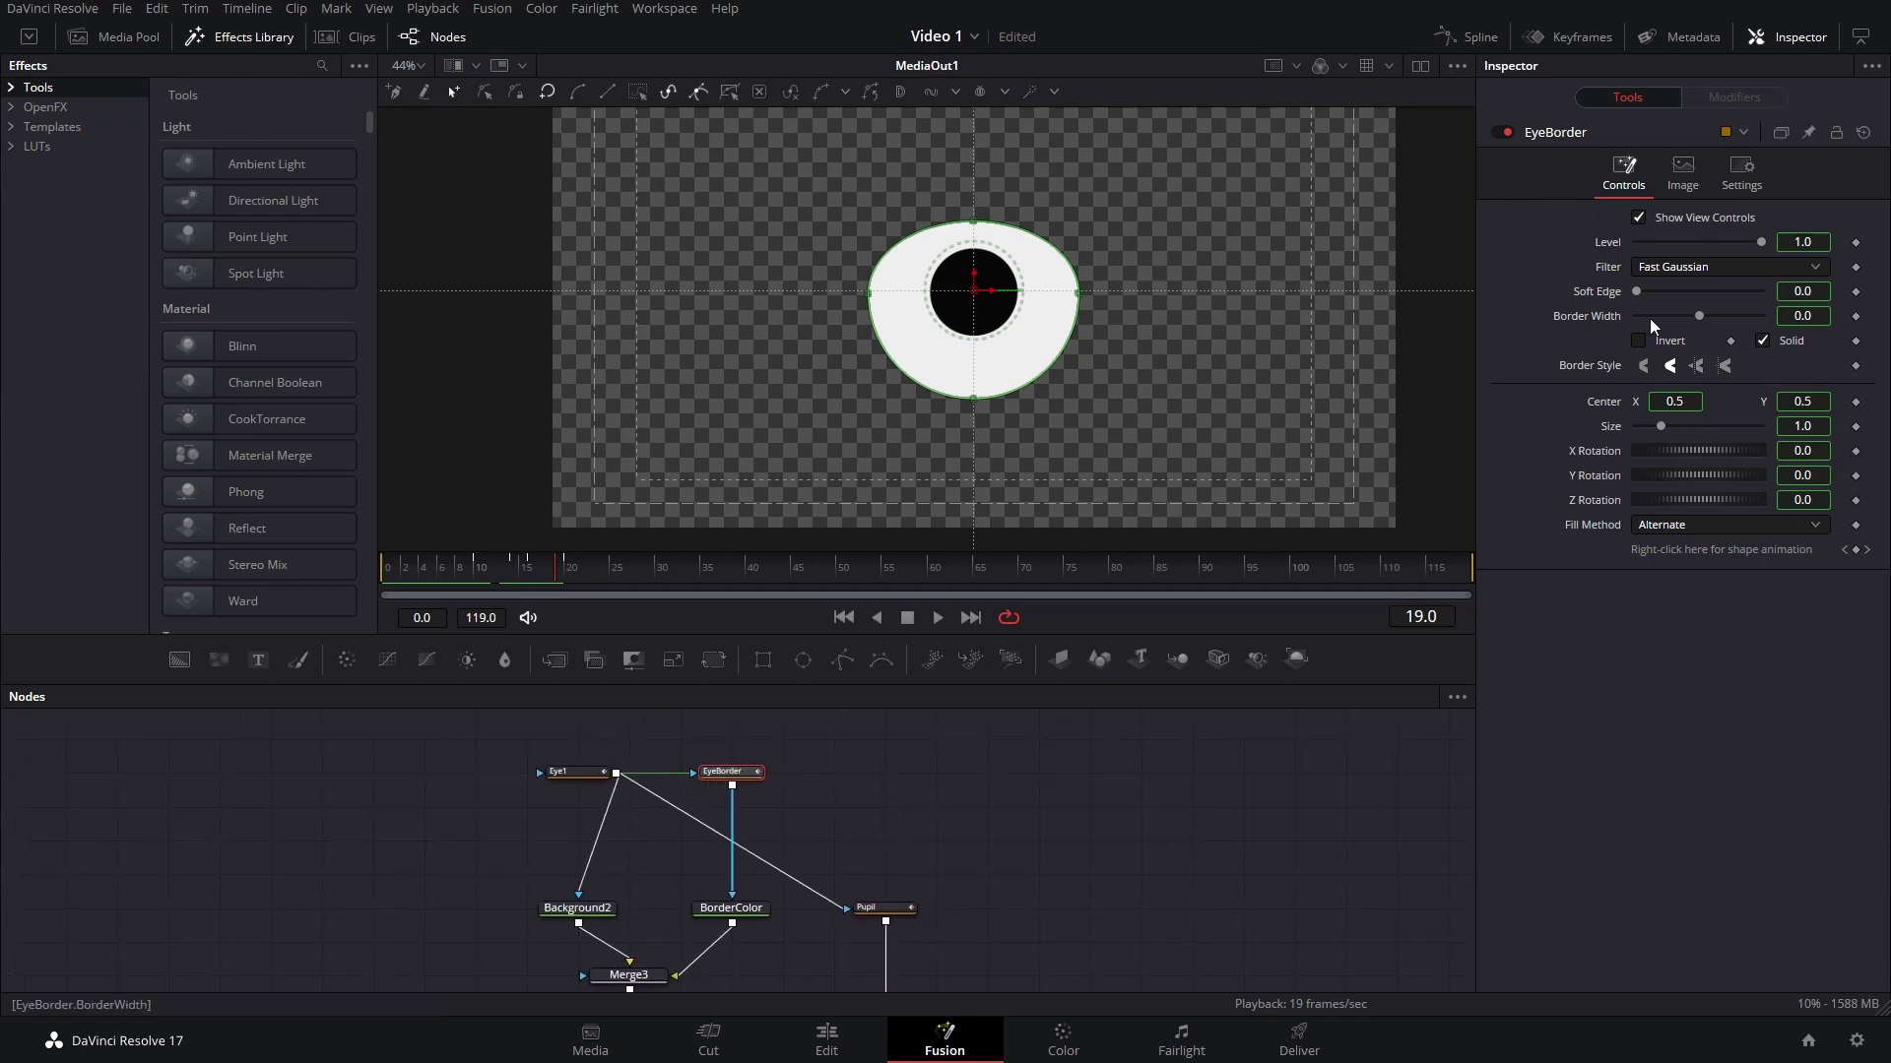
Set BorderColor's colour to solid black.
click(732, 908)
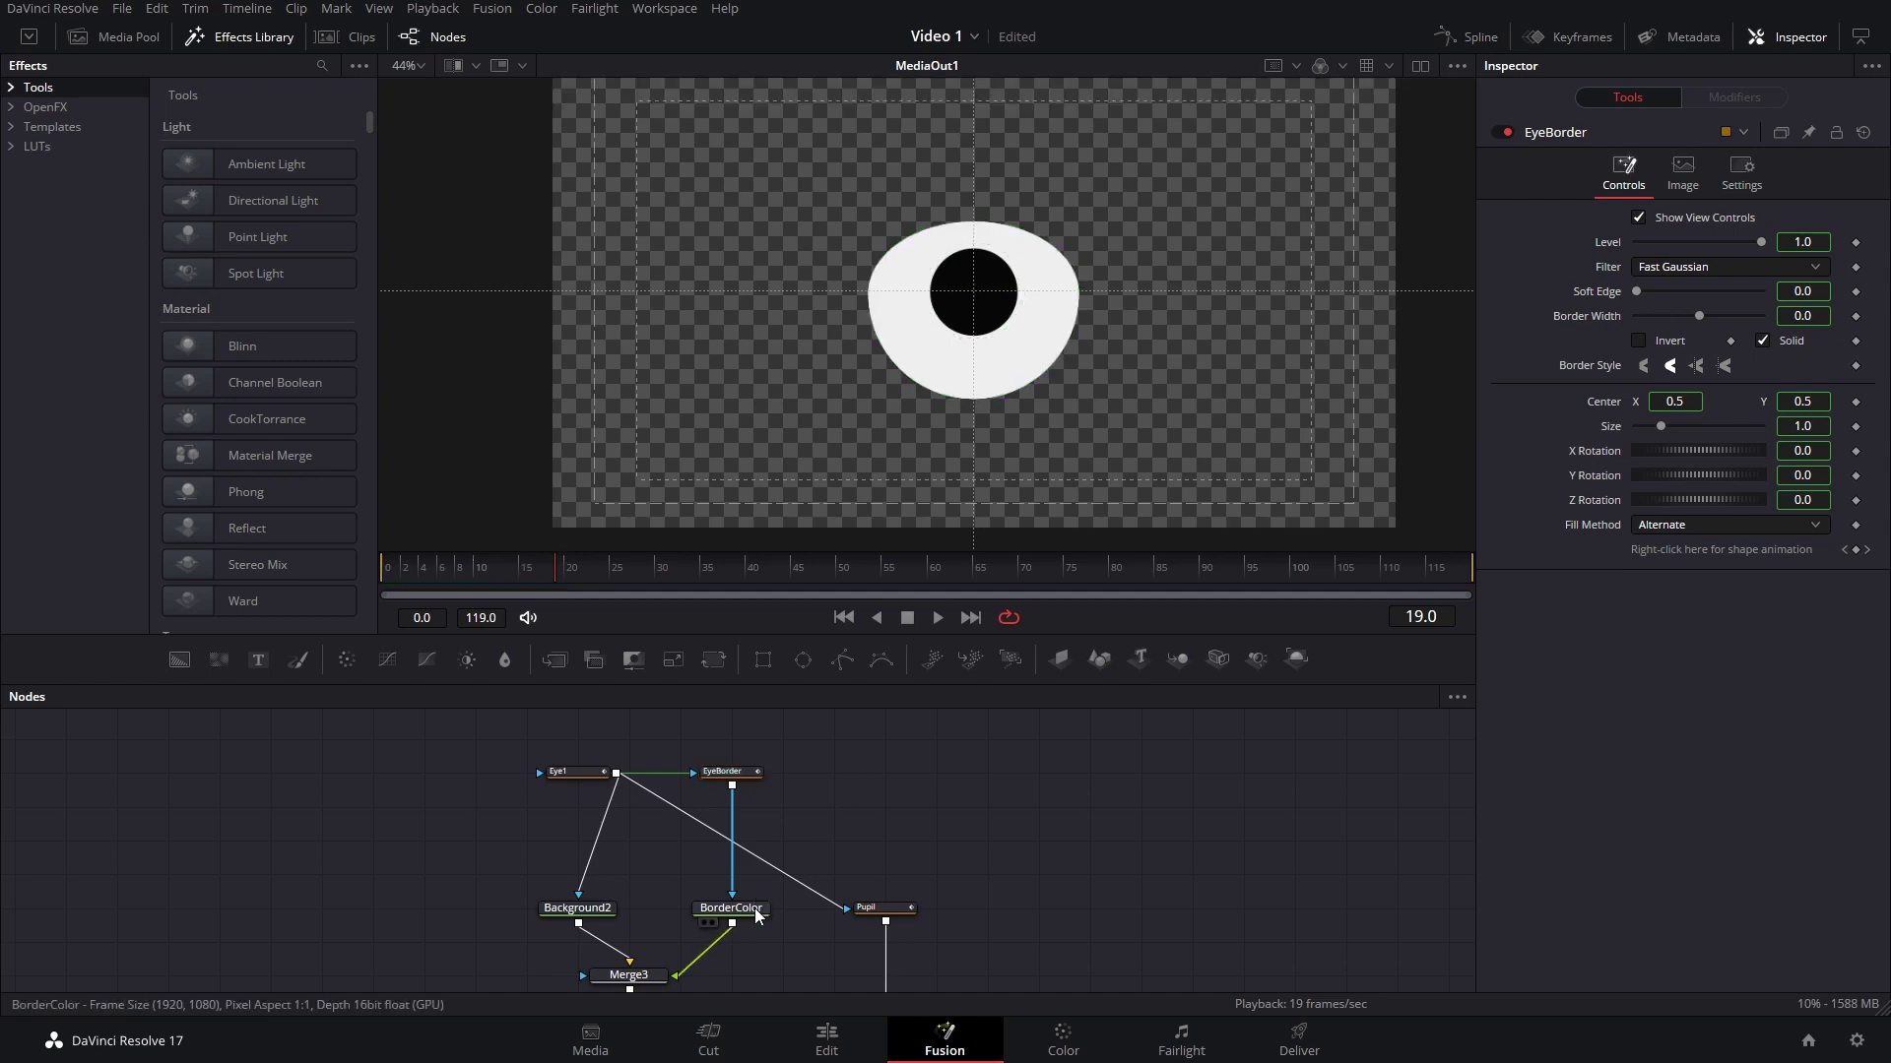
click(1696, 334)
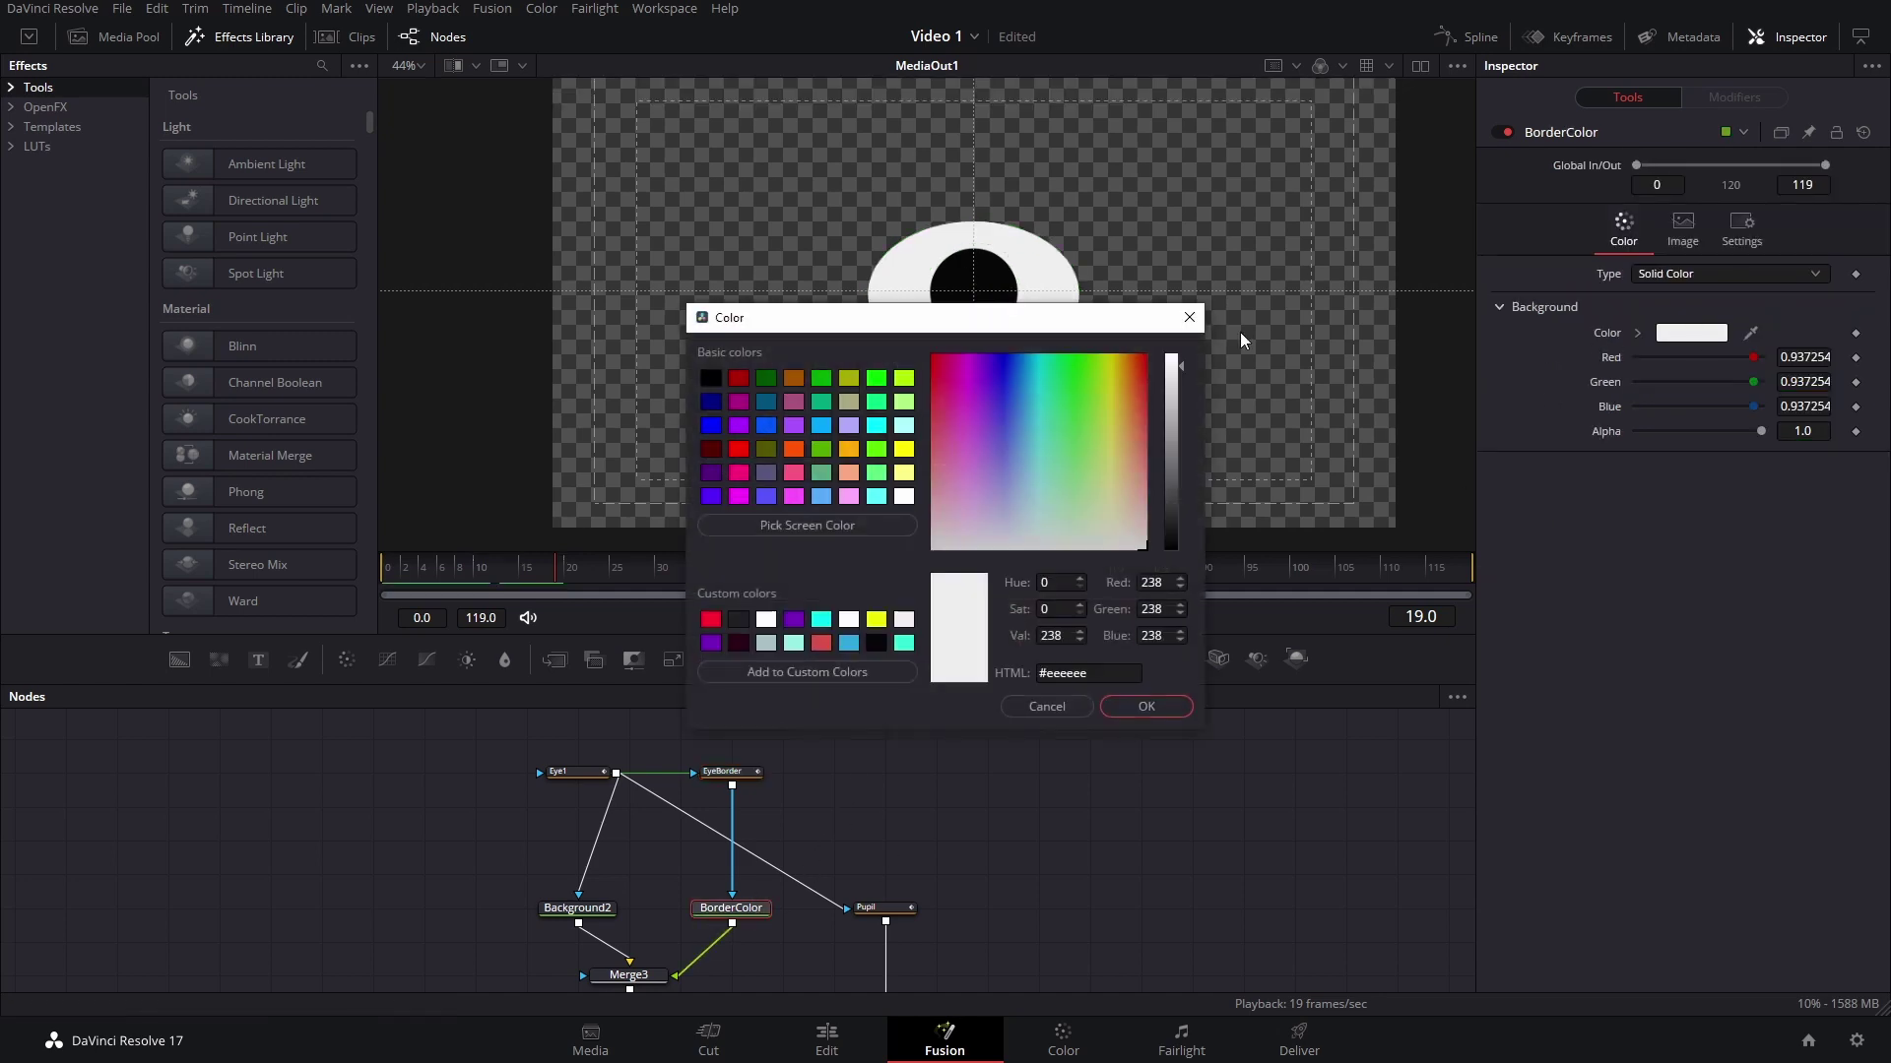
click(1168, 551)
click(1166, 706)
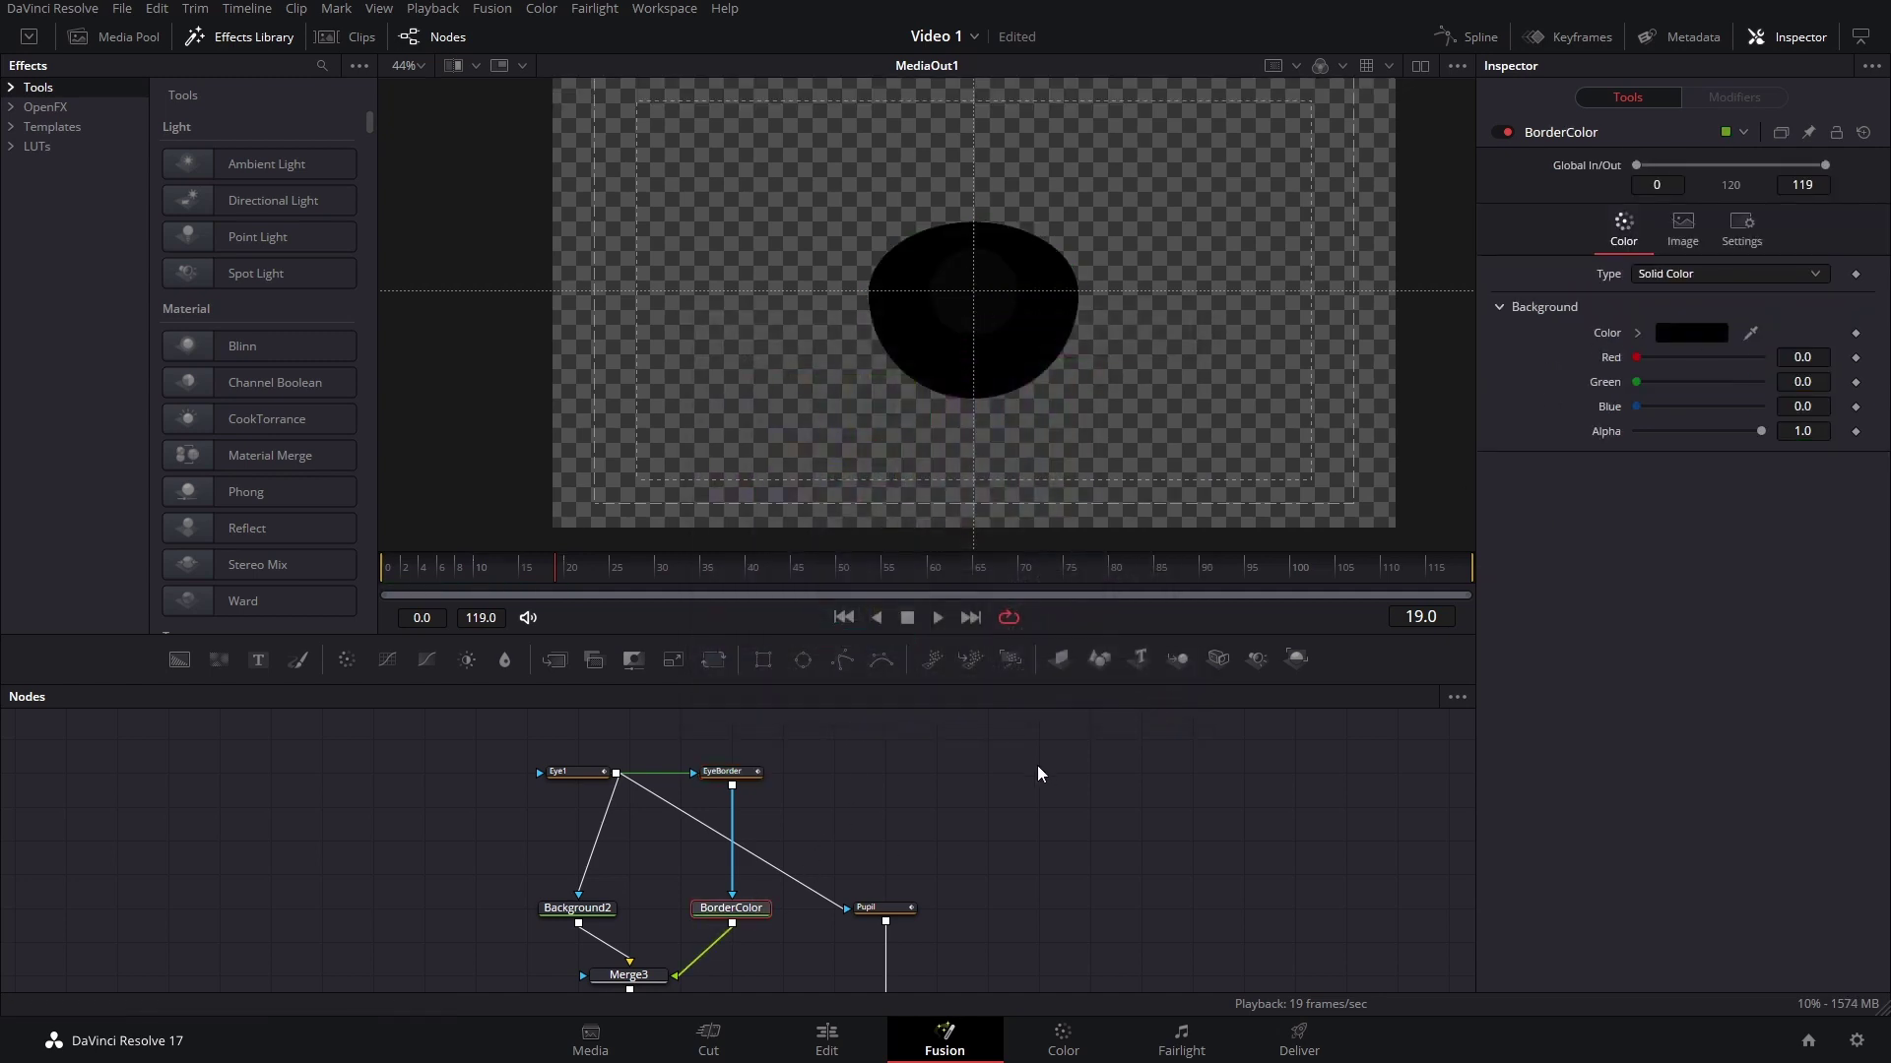
scroll(912, 748, down, 2)
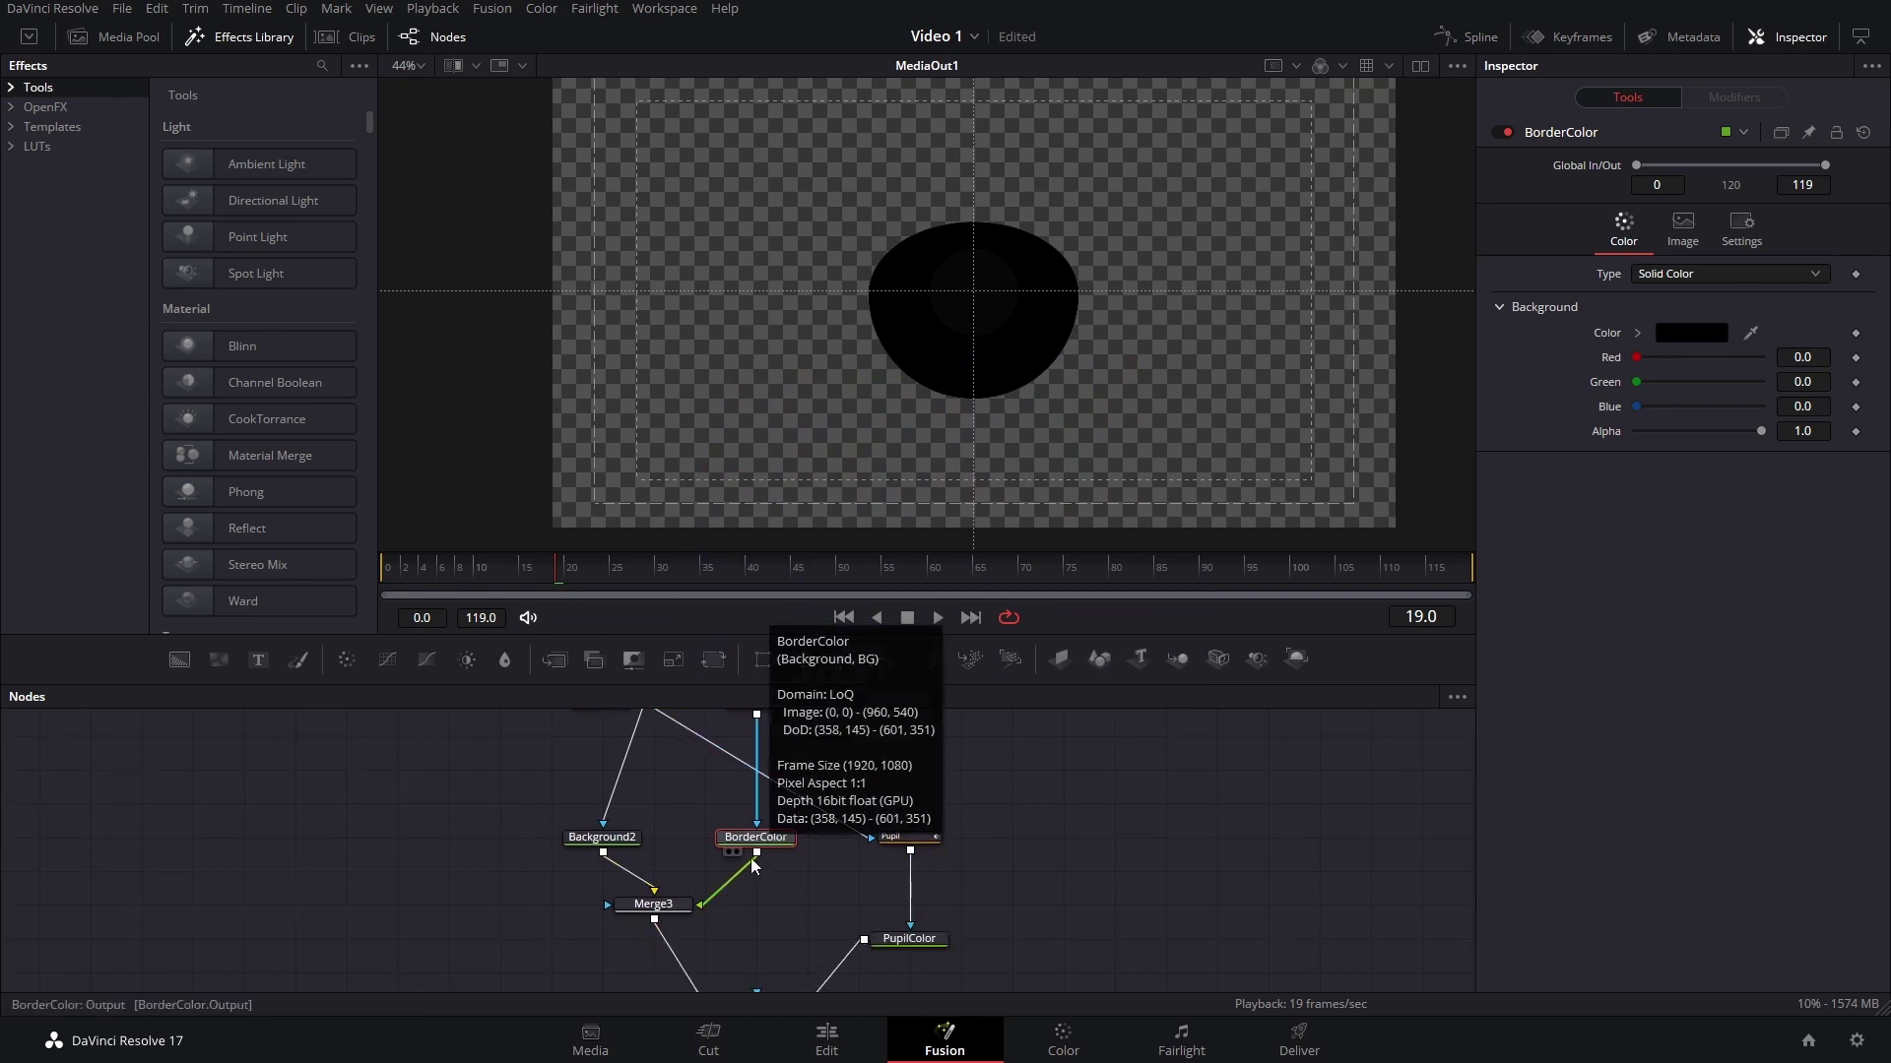
scroll(953, 826, up, 2)
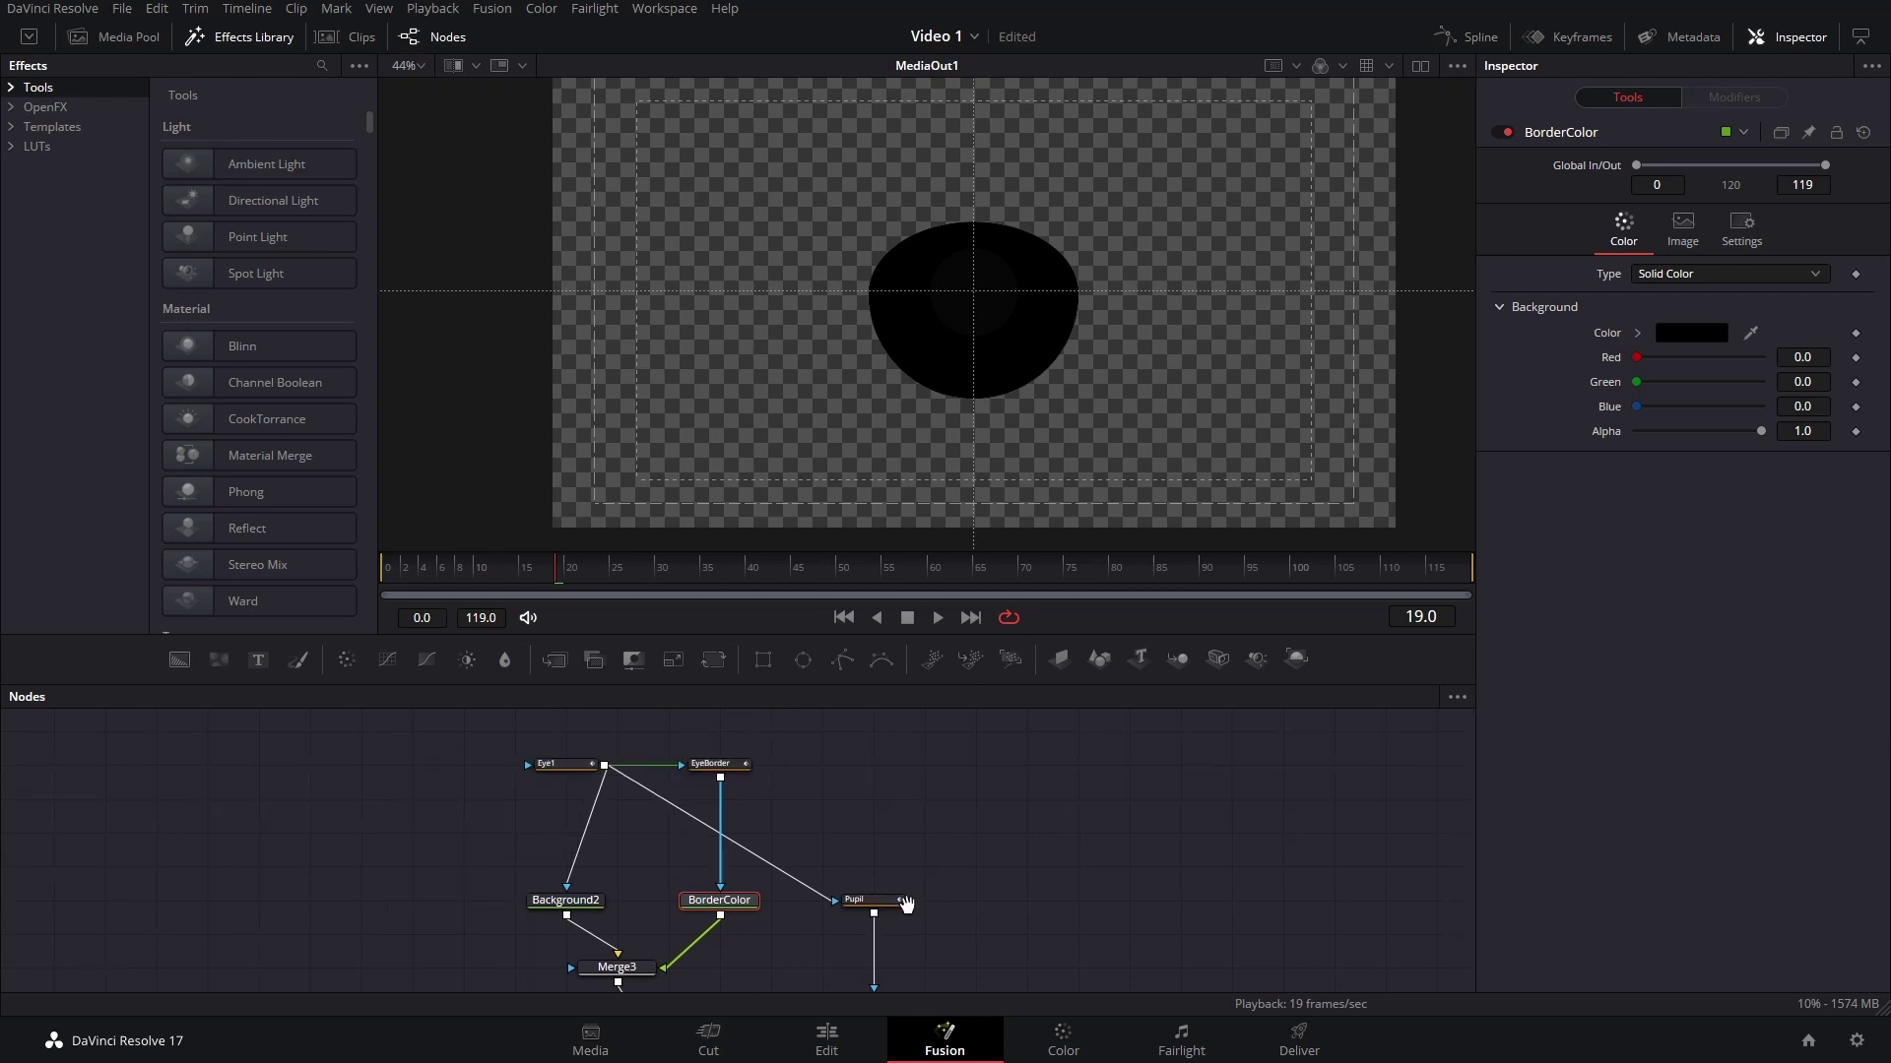
click(707, 805)
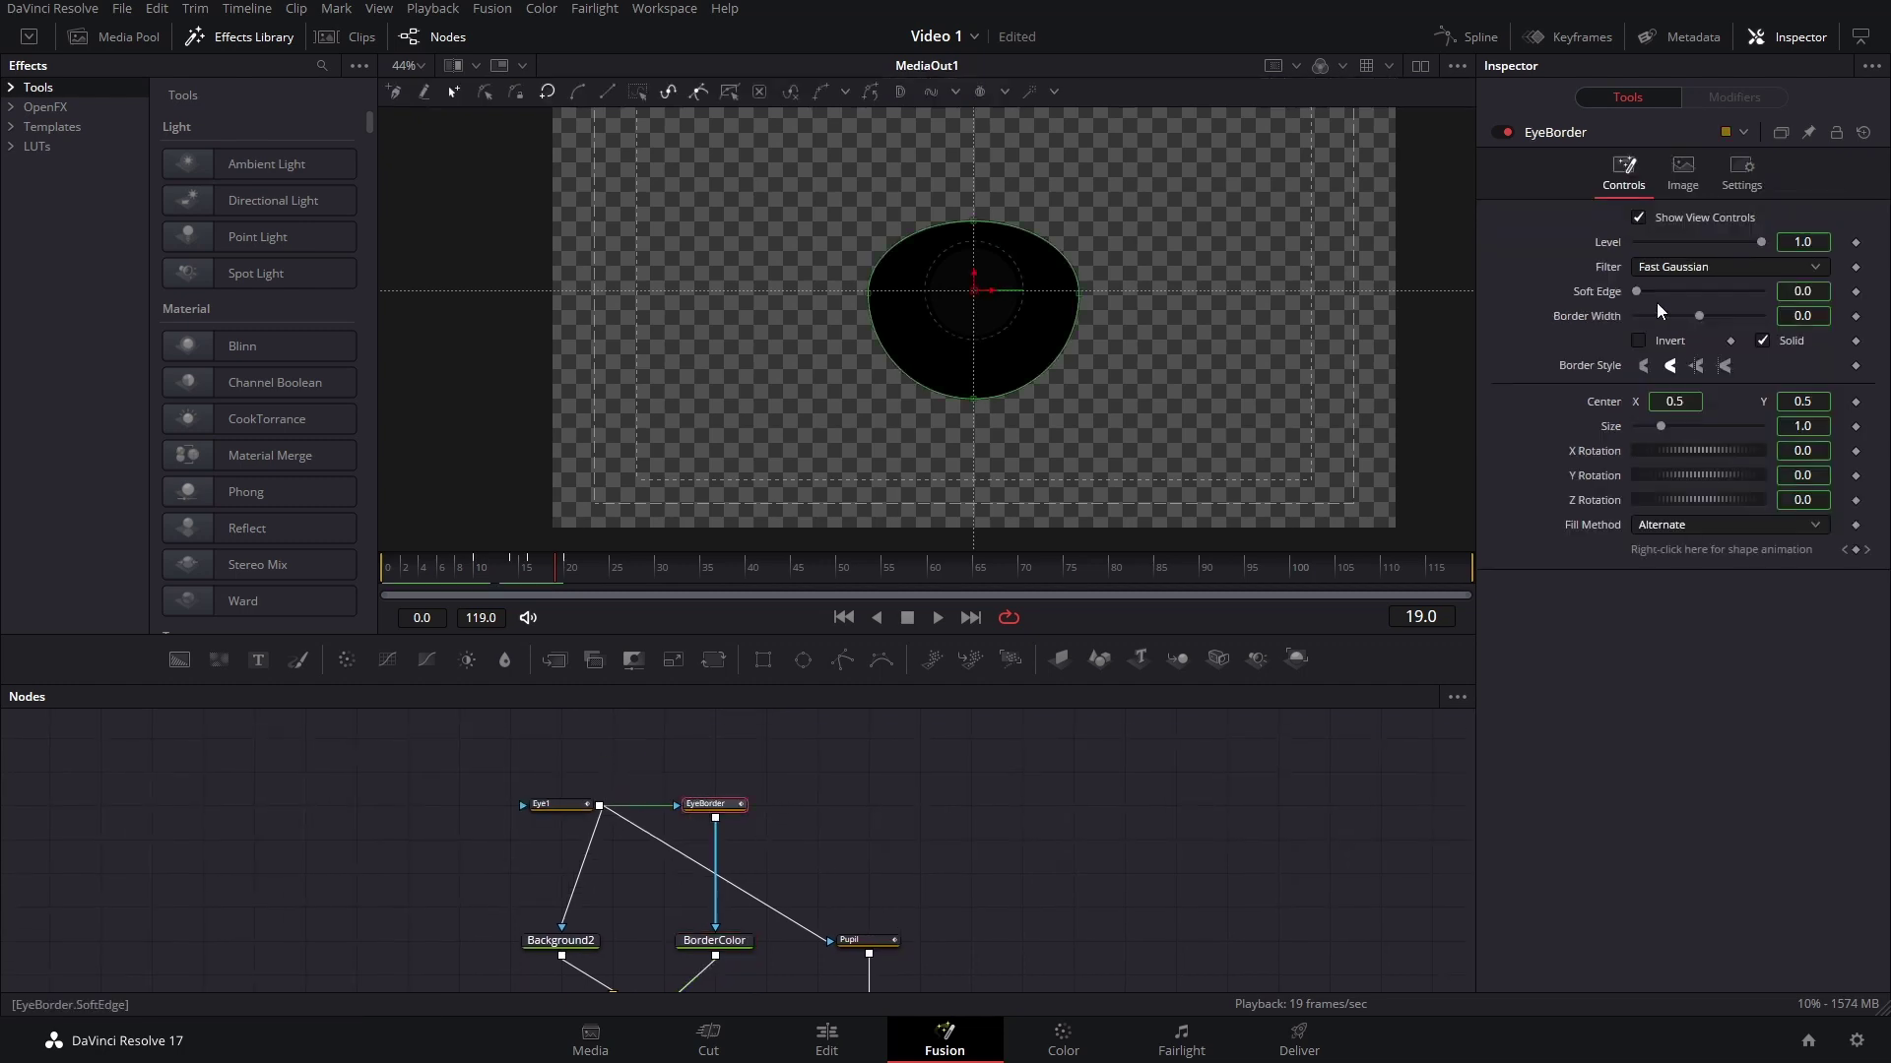
Deinstance EyeBorder's Solid setting and switch Solid off.
right_click(1792, 341)
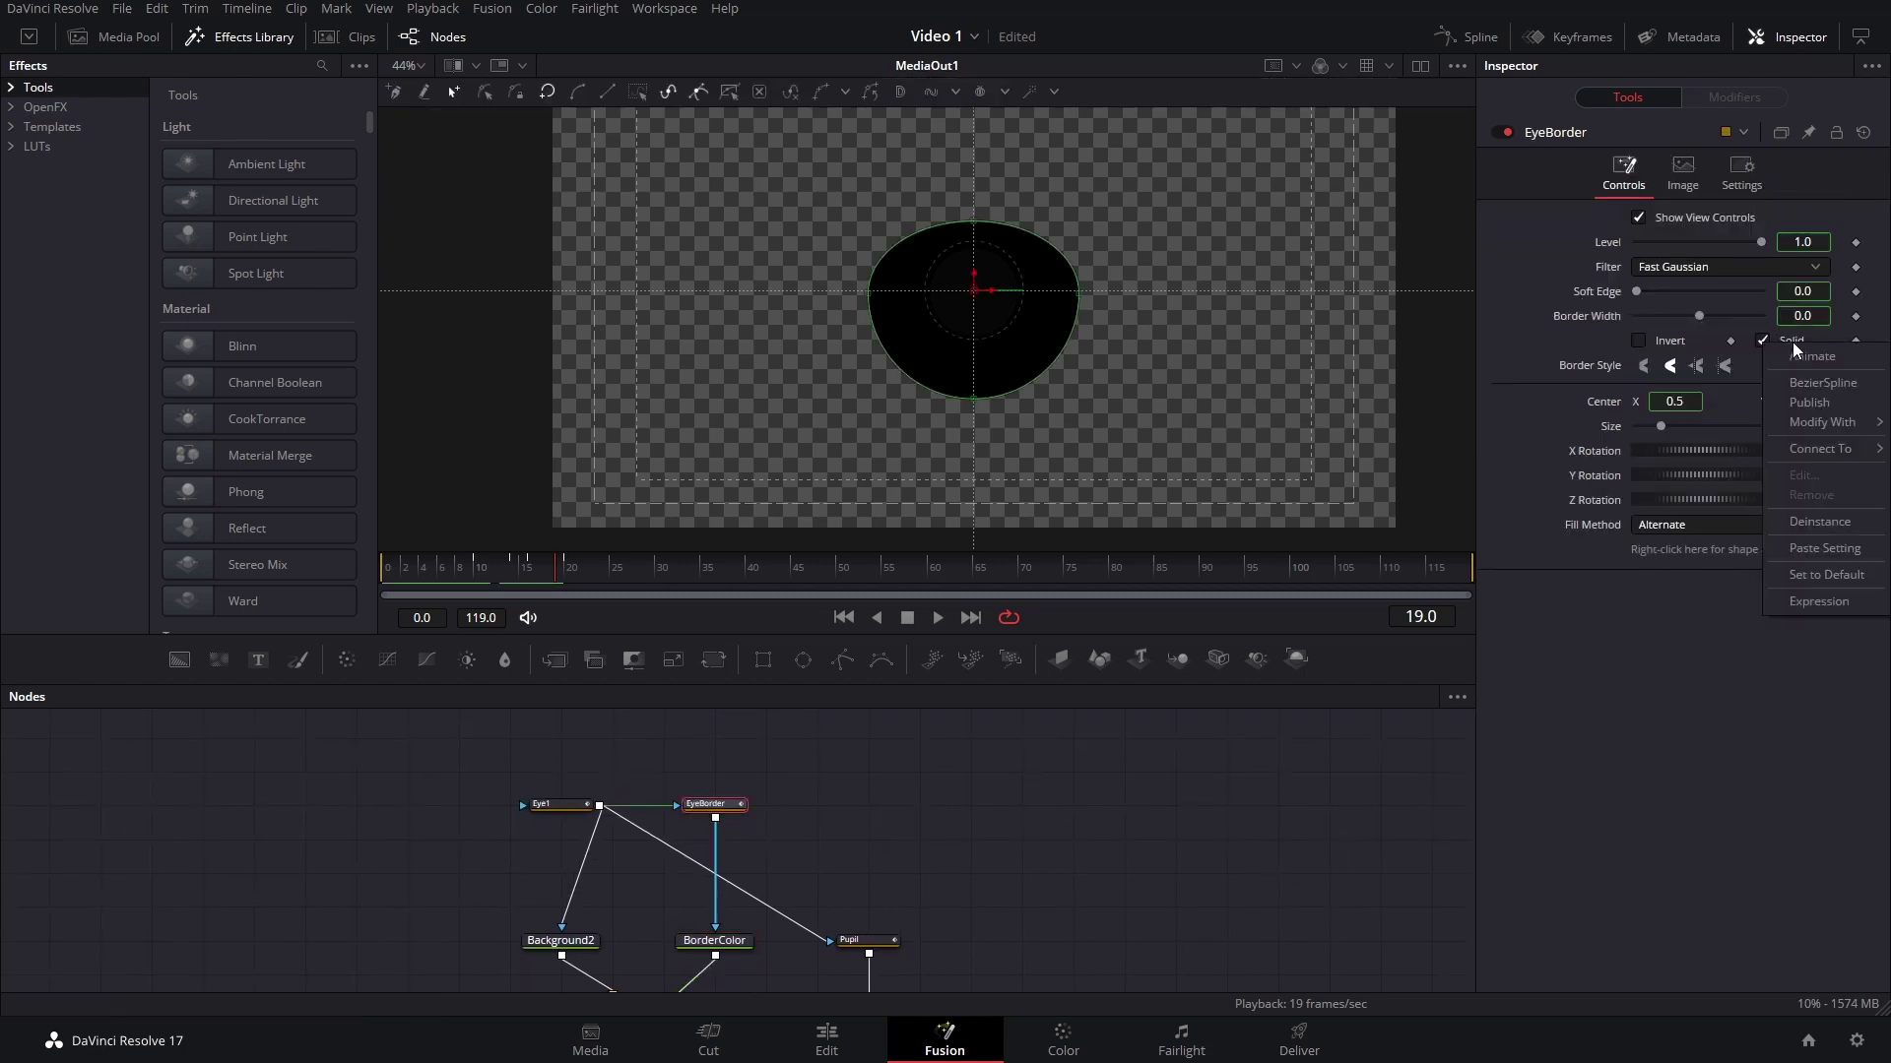
click(1829, 524)
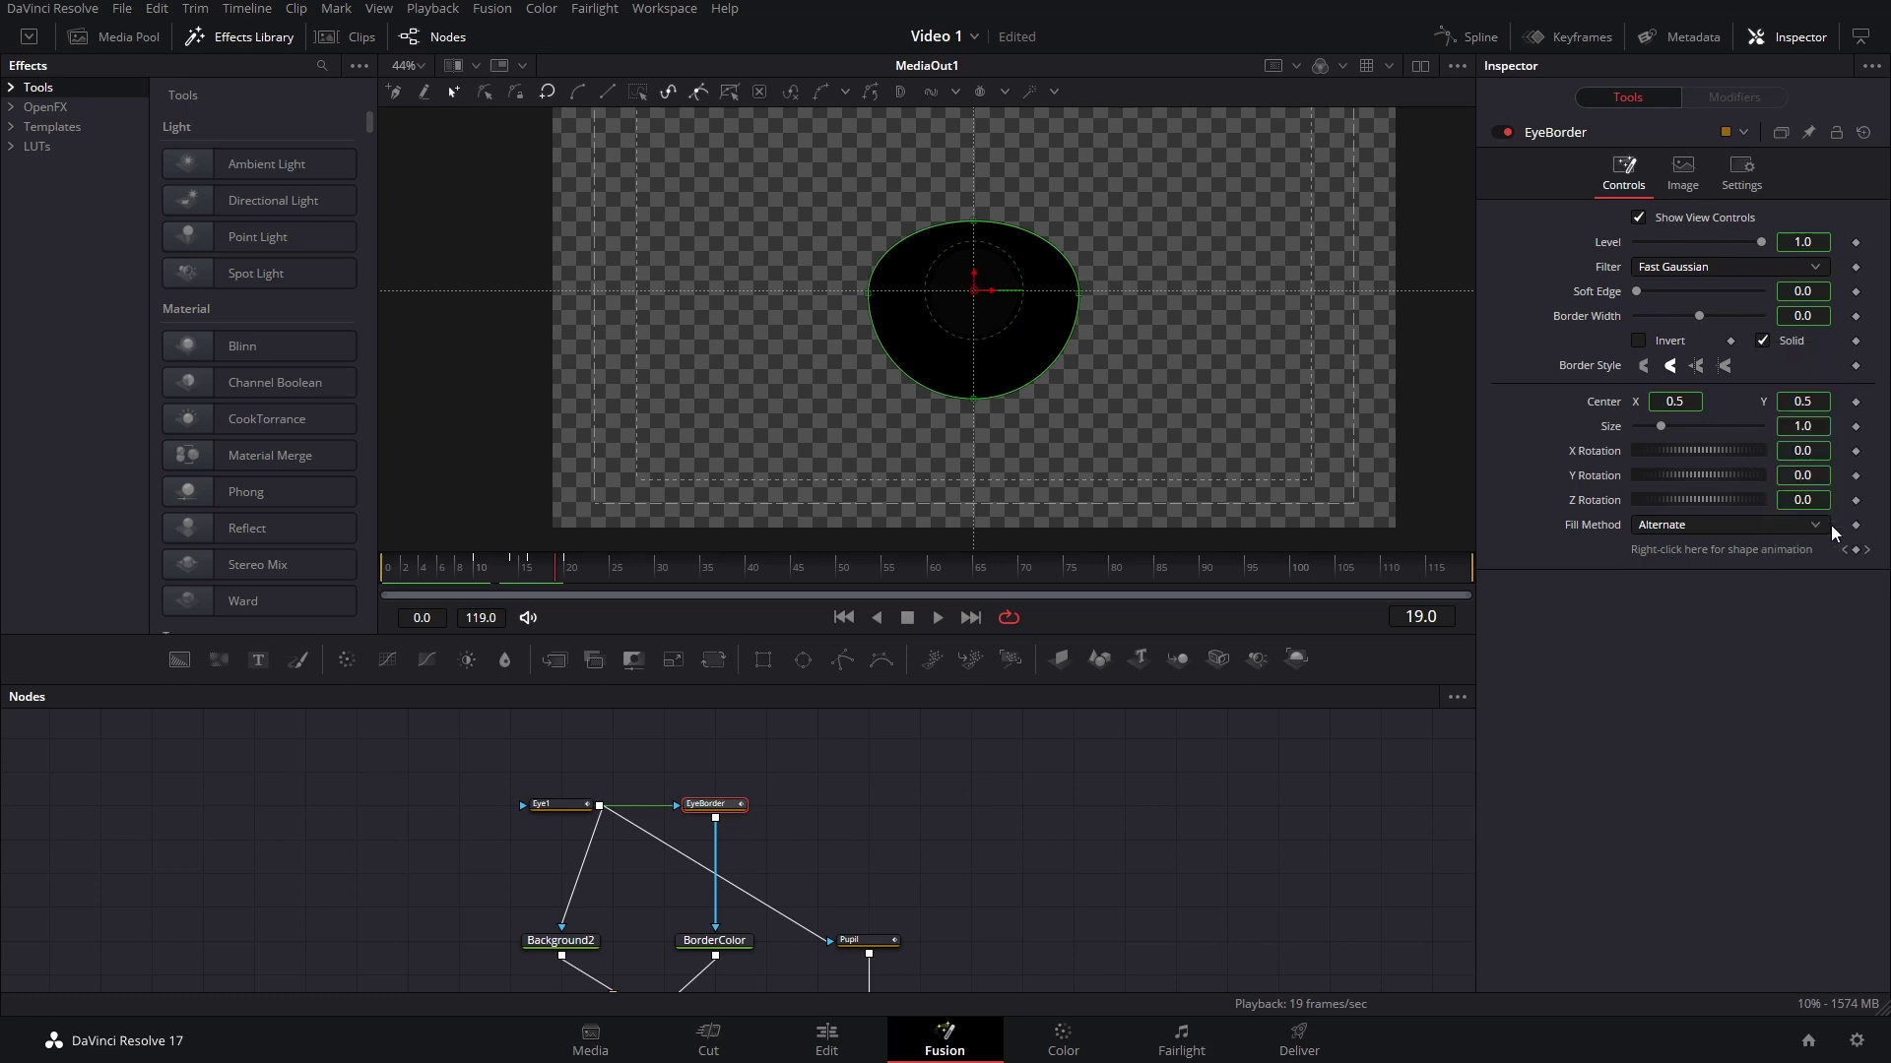
click(1766, 339)
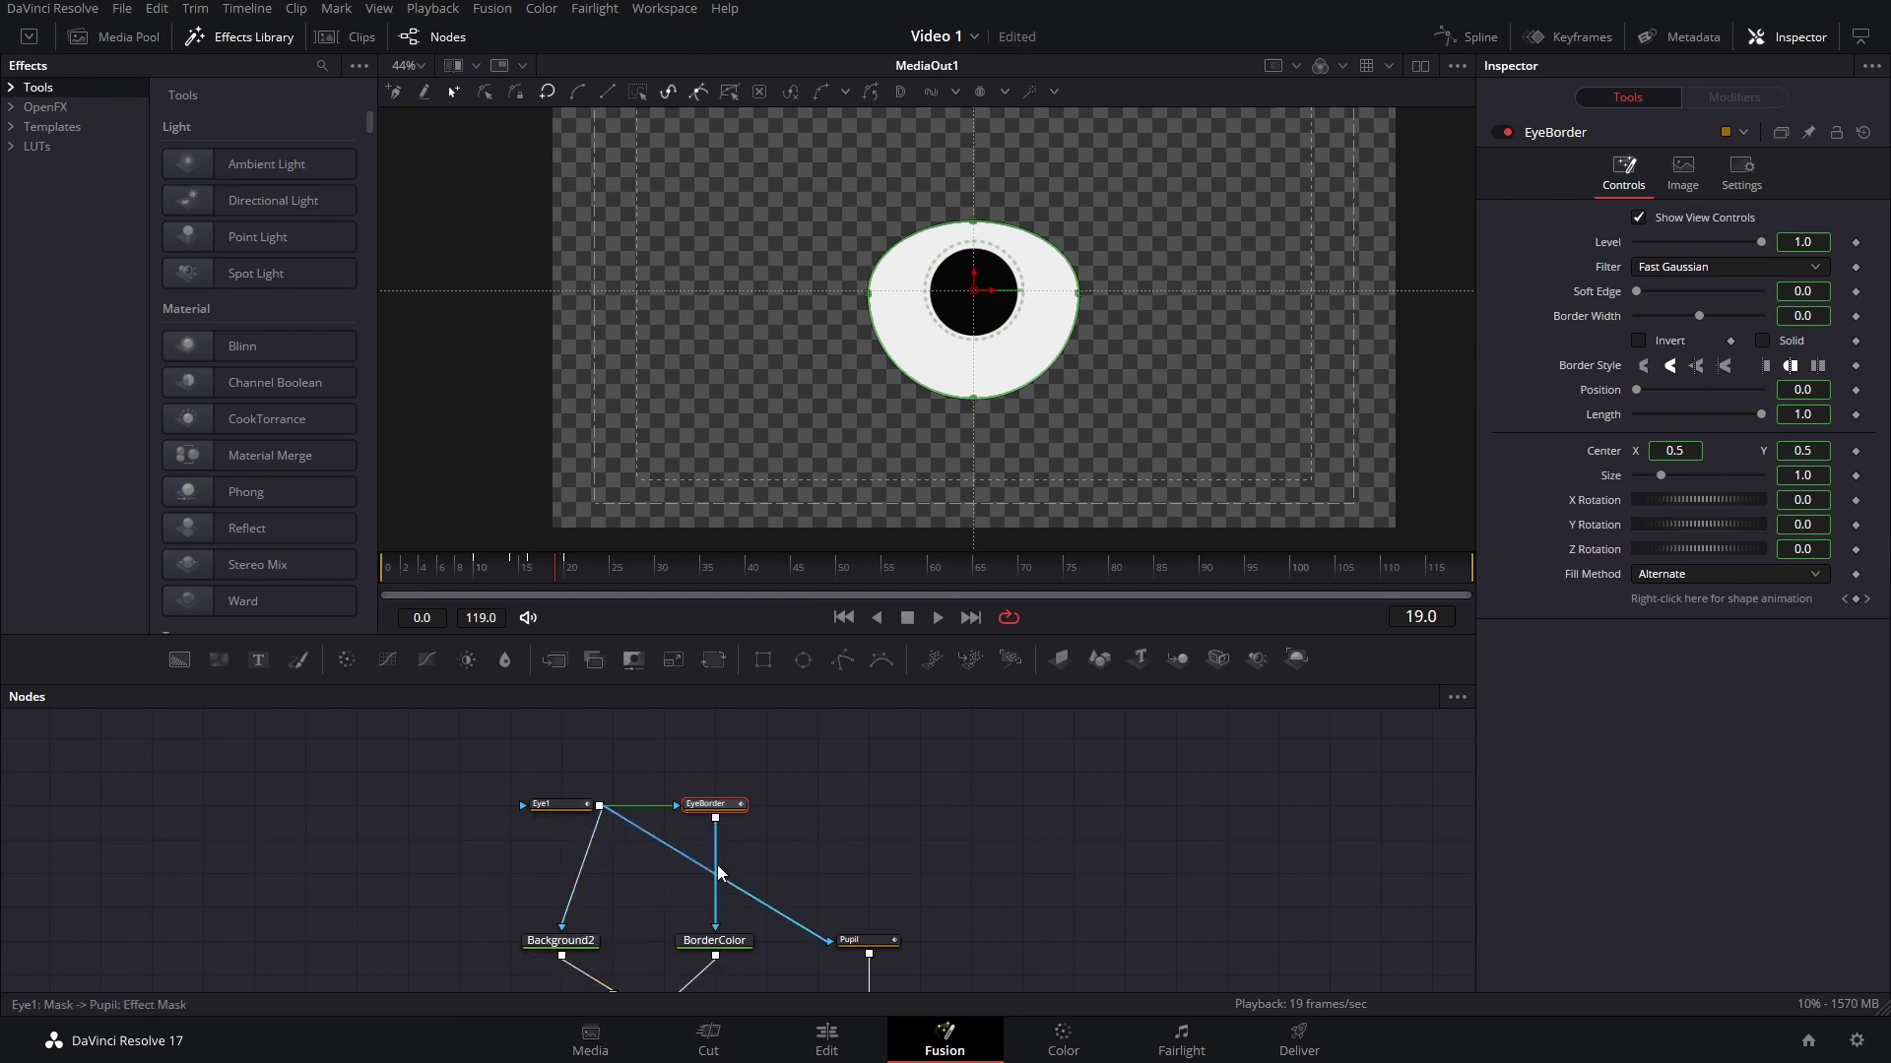
Deinstance EyeBorder's Border Width and raise it for a thin dark border.
right_click(1587, 320)
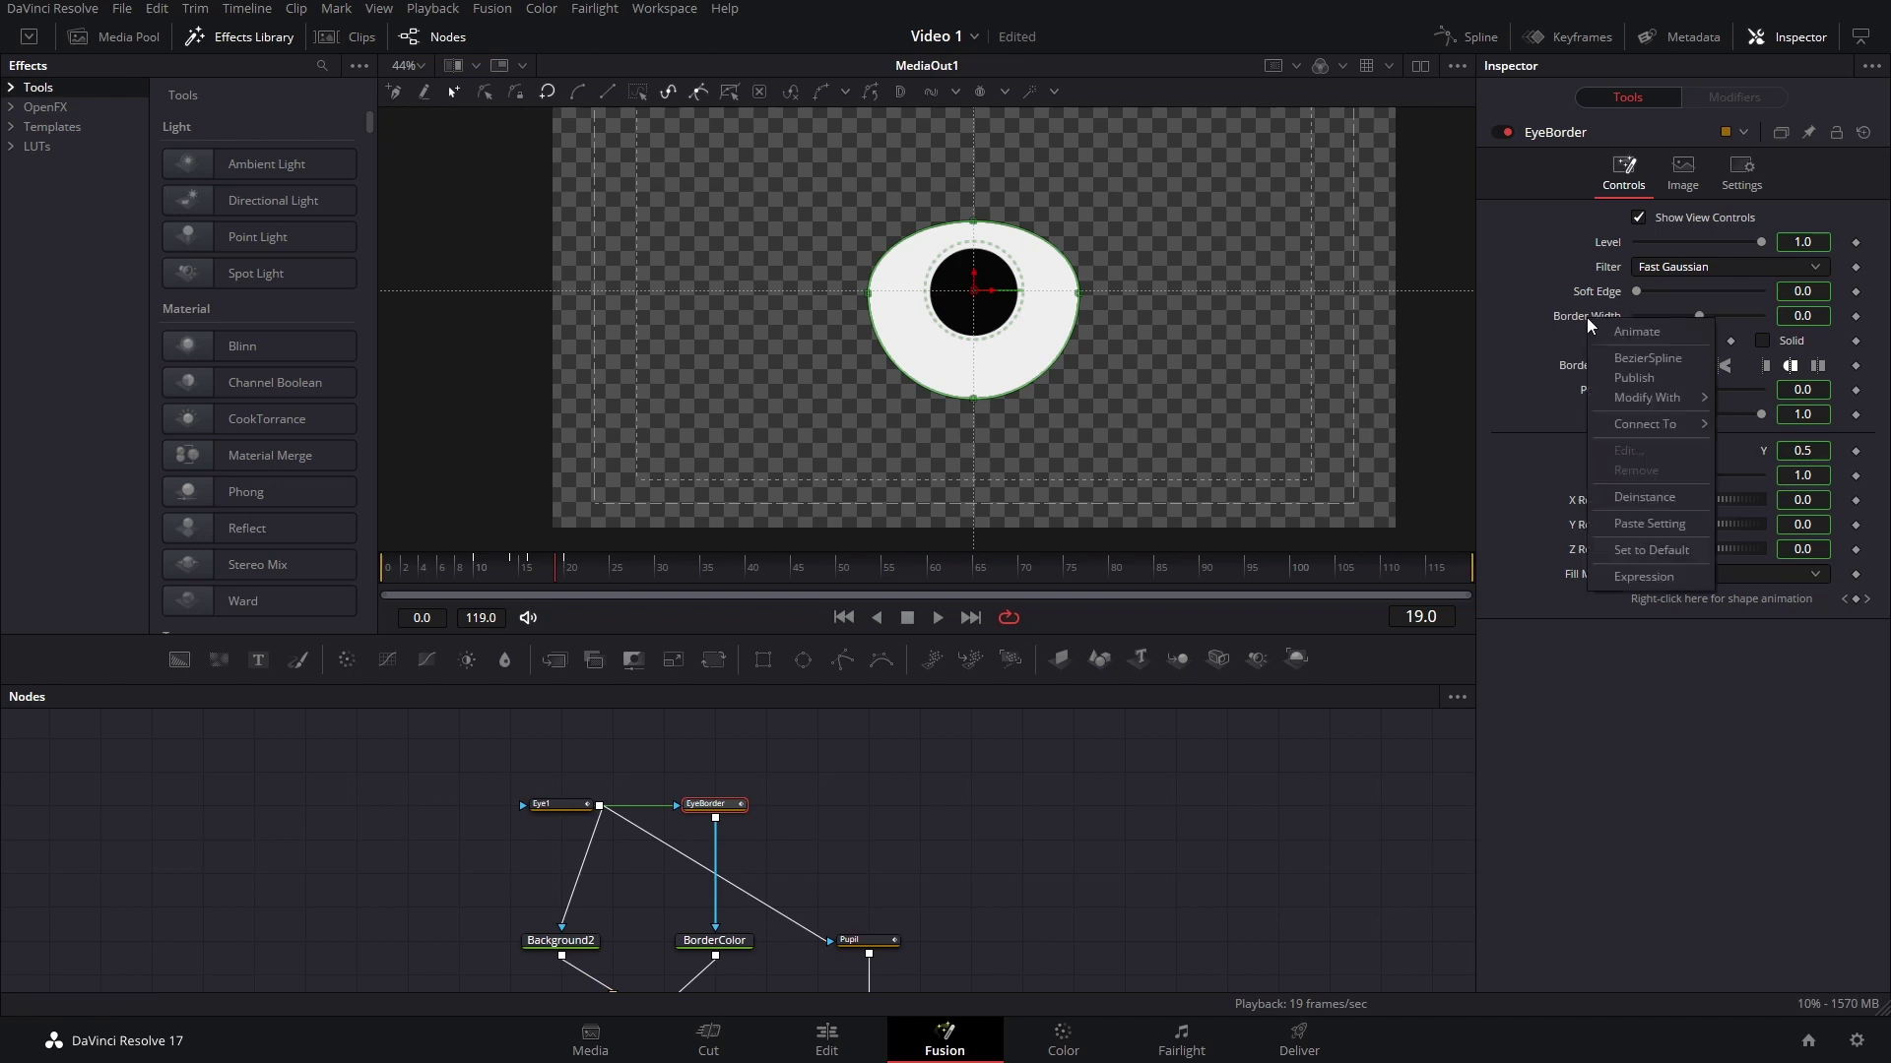
click(1665, 495)
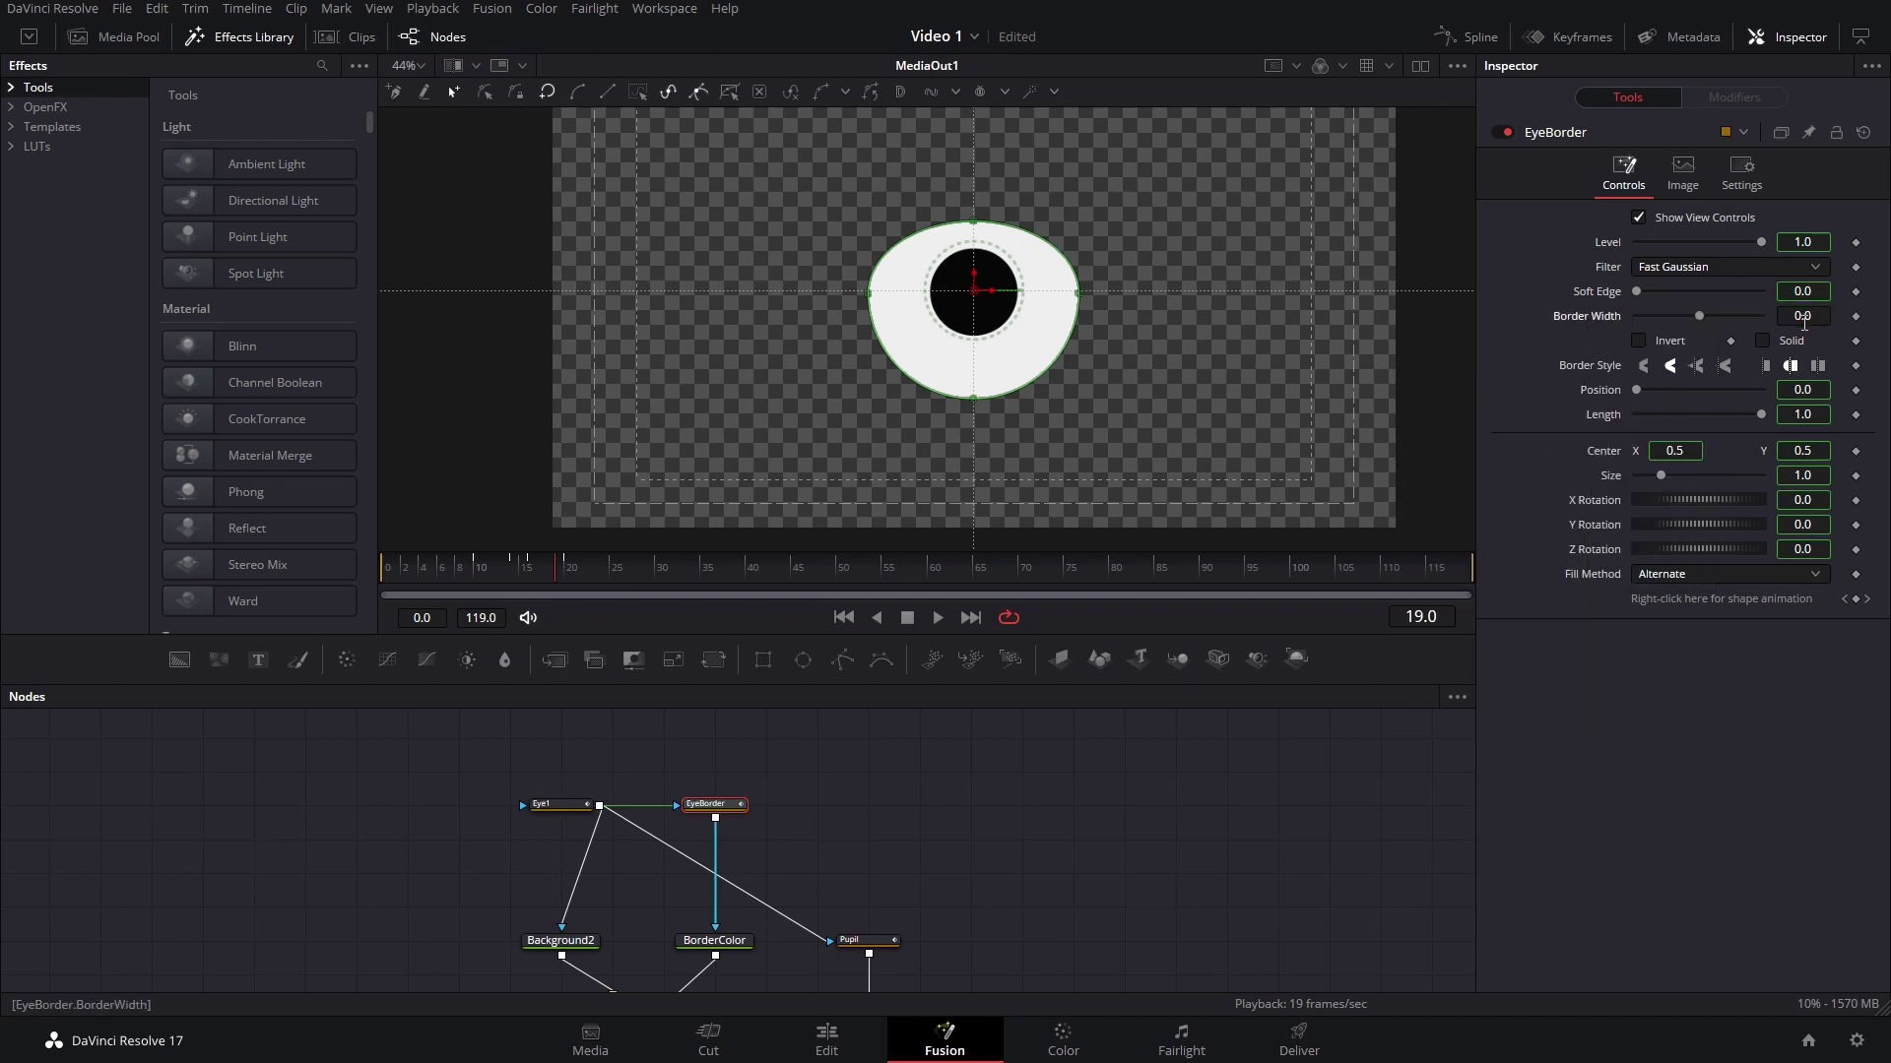
drag(1803, 316, 1812, 316)
Undo the border width change and skip the reference tutorial to 5:33 showing the arc.
key(ctrl+z)
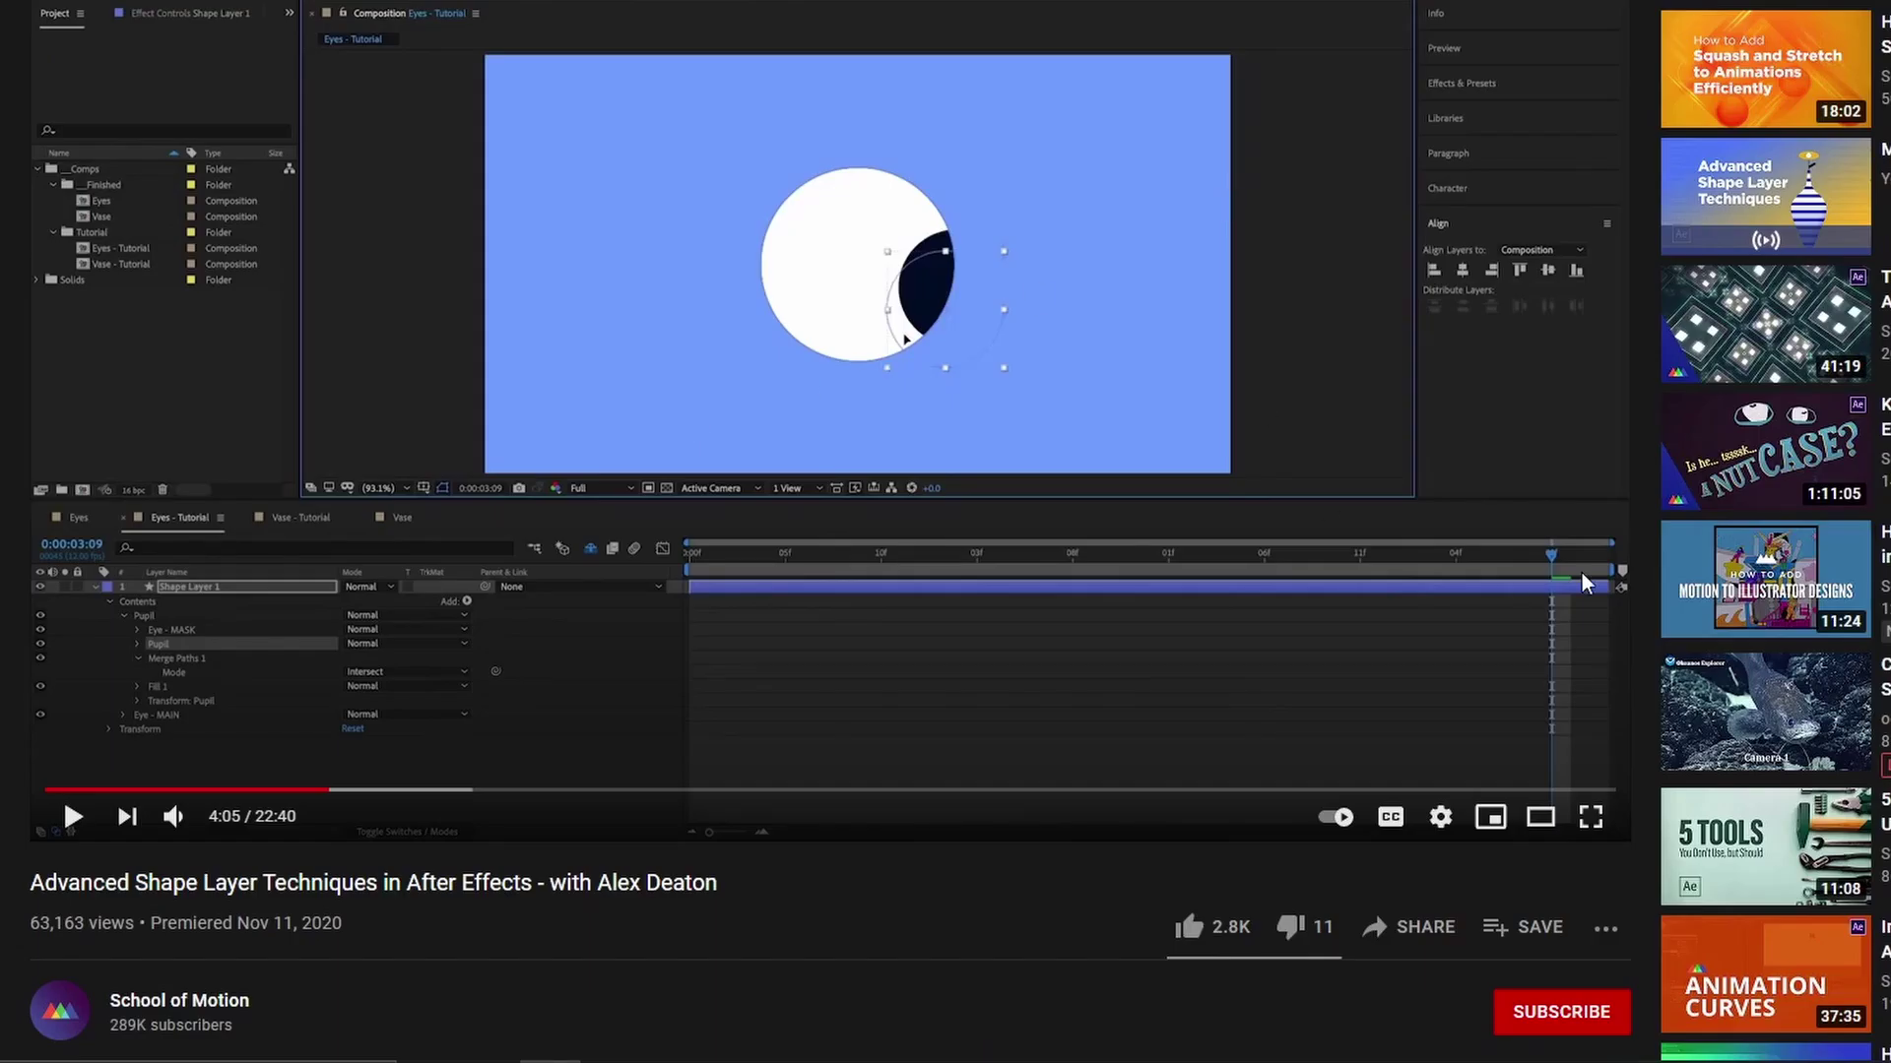
click(388, 791)
drag(389, 791, 431, 790)
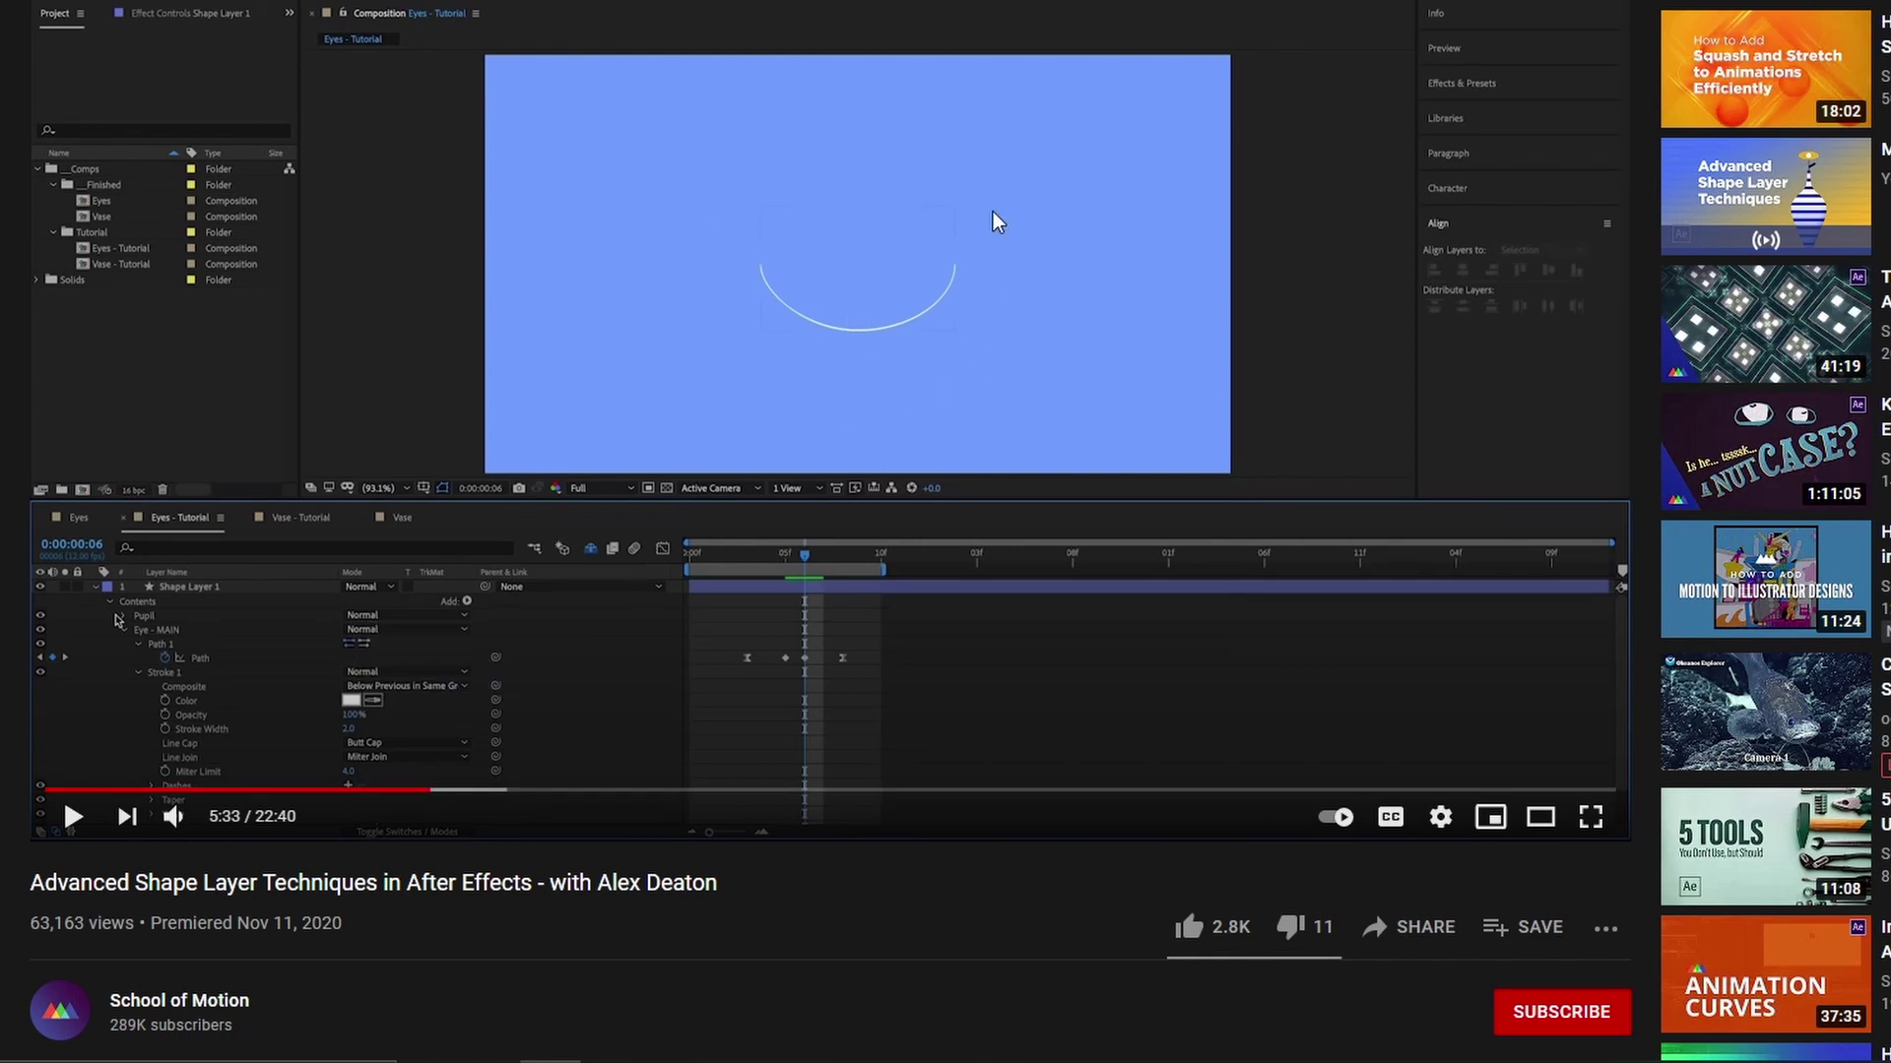
key(alt+Tab)
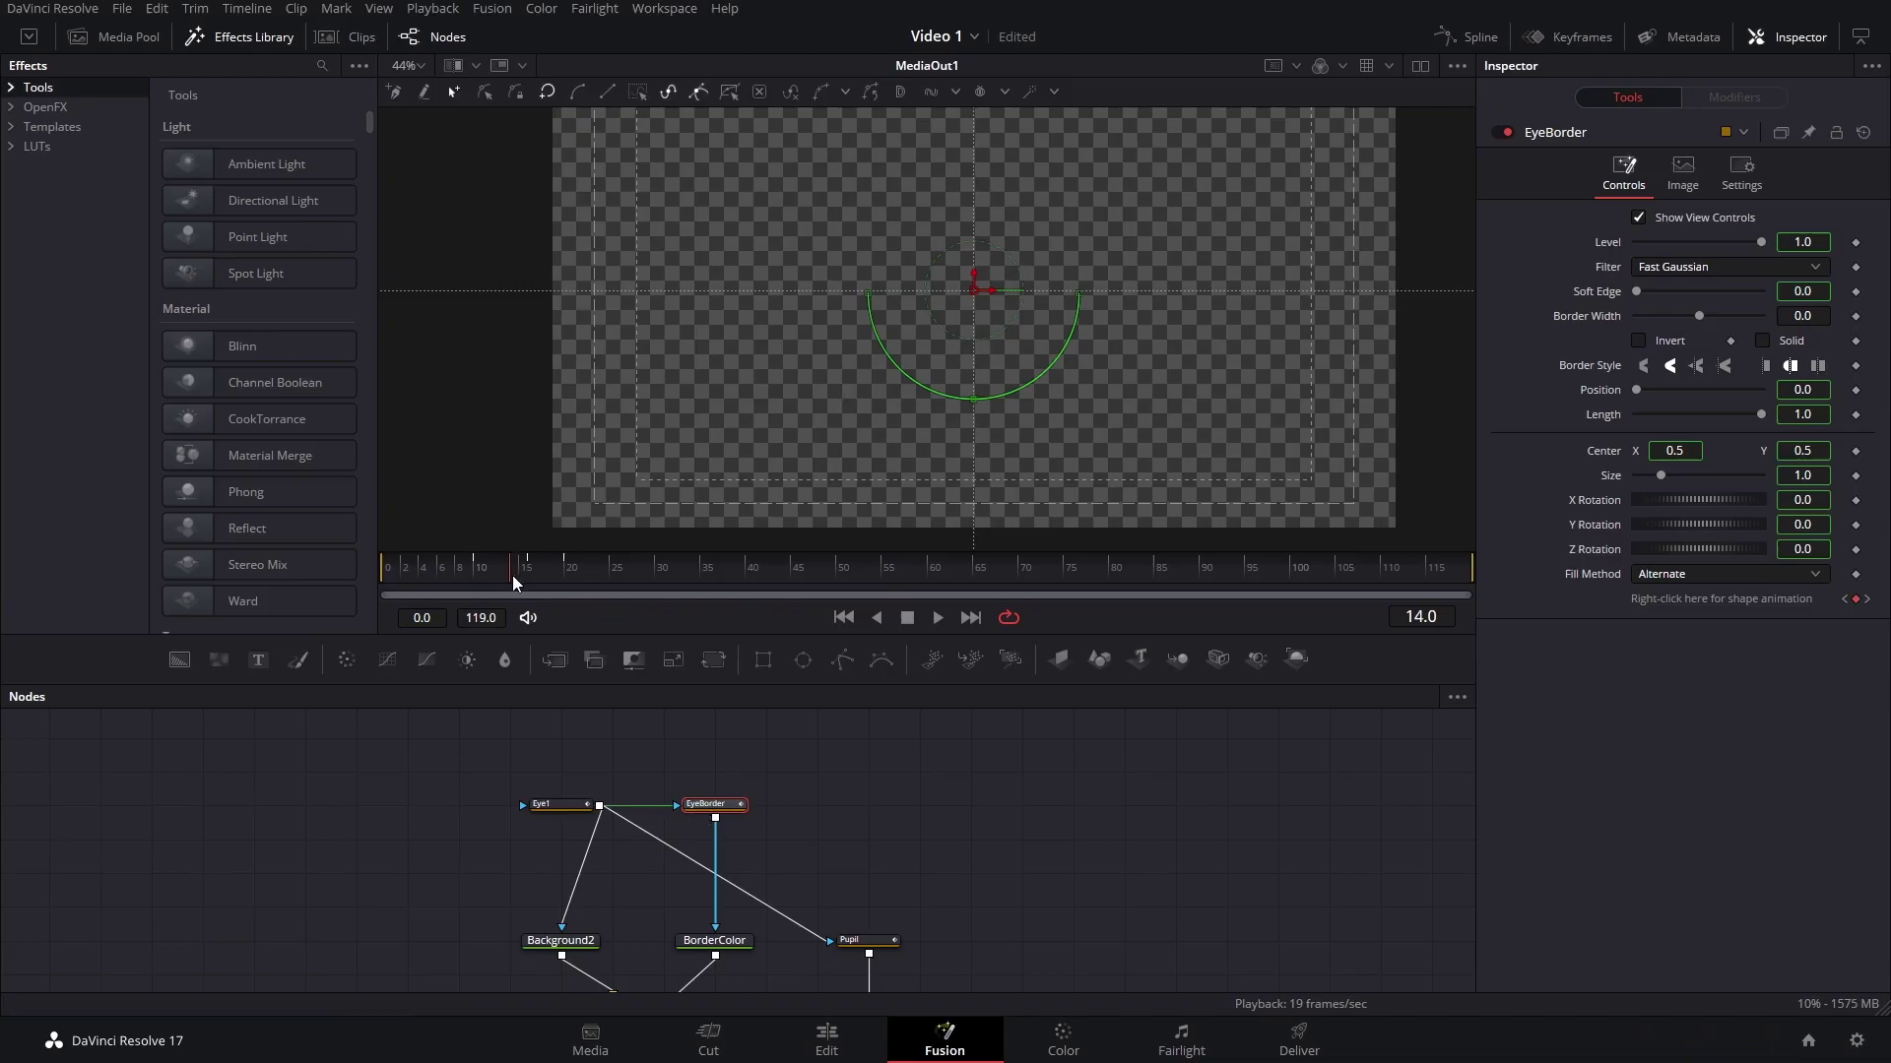
Keyframe EyeBorder's Border Width at 0 on frame 13, about 0.0086 on frame 14, and 0 on frame 17.
click(504, 575)
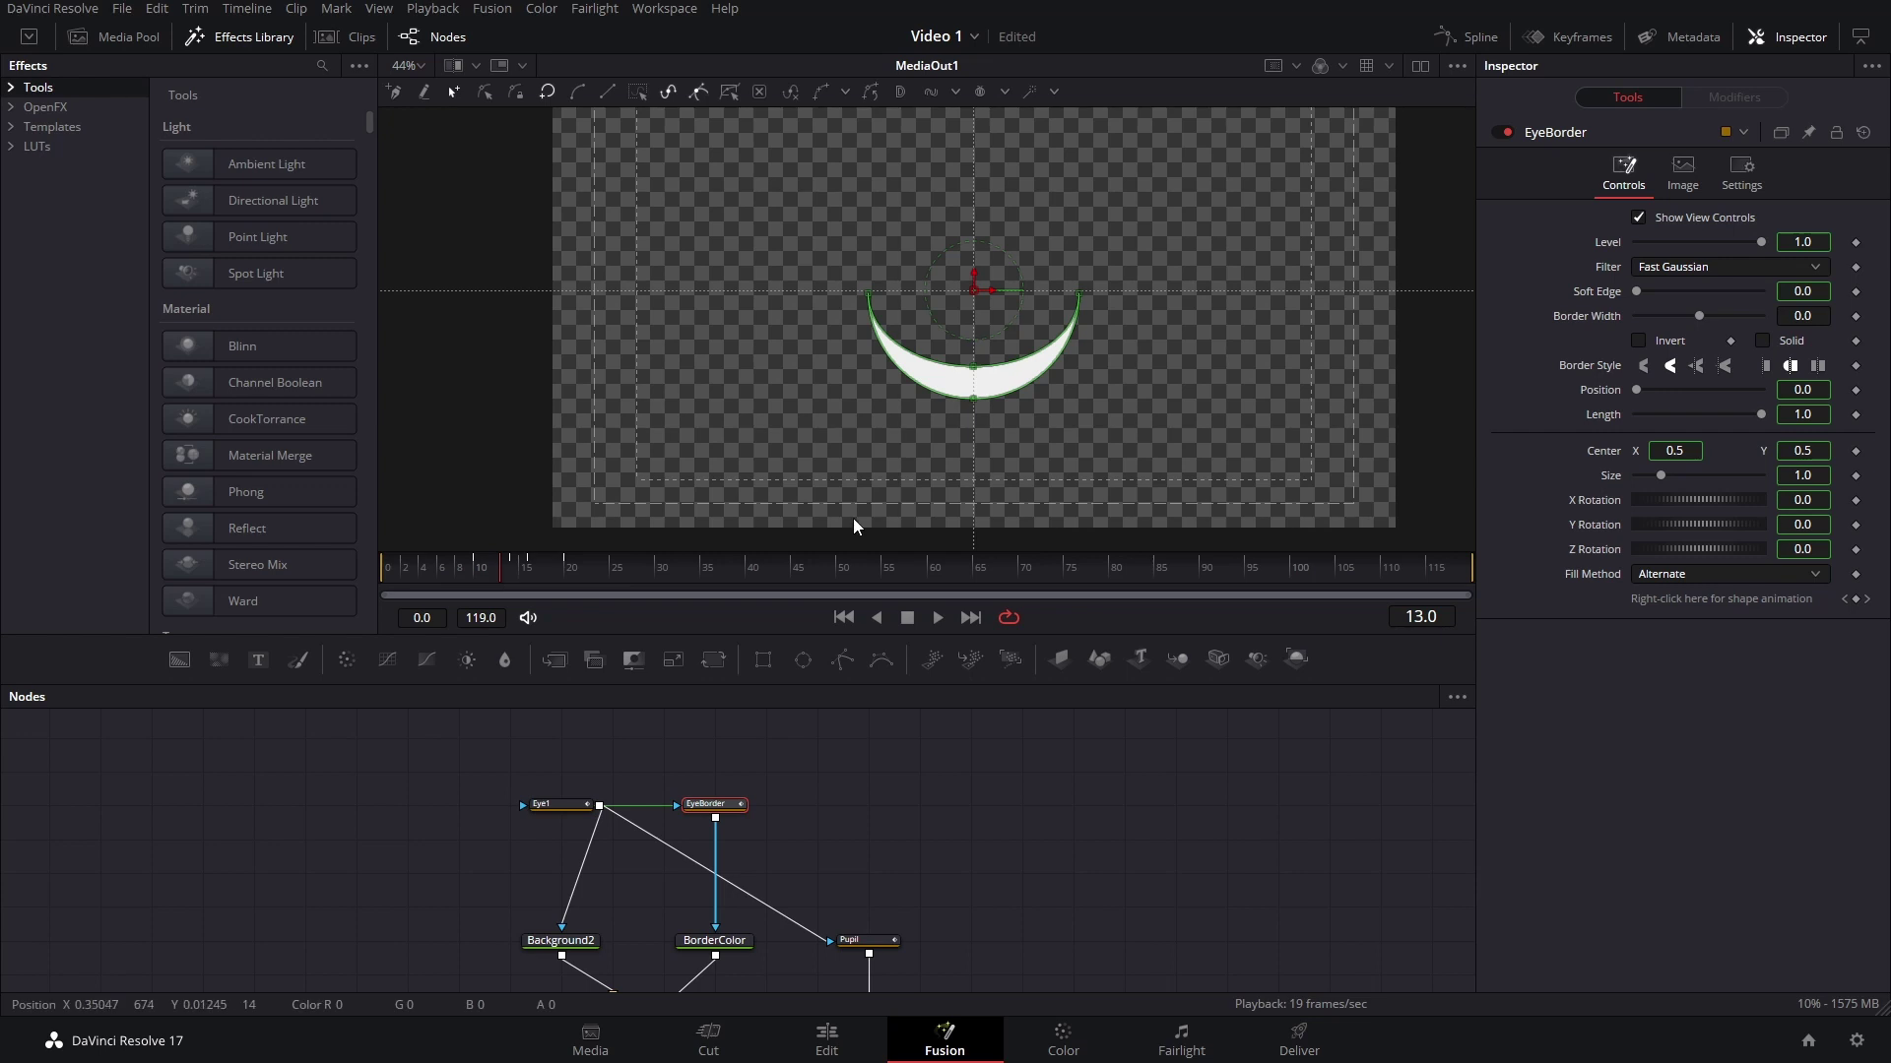
click(1856, 316)
click(510, 577)
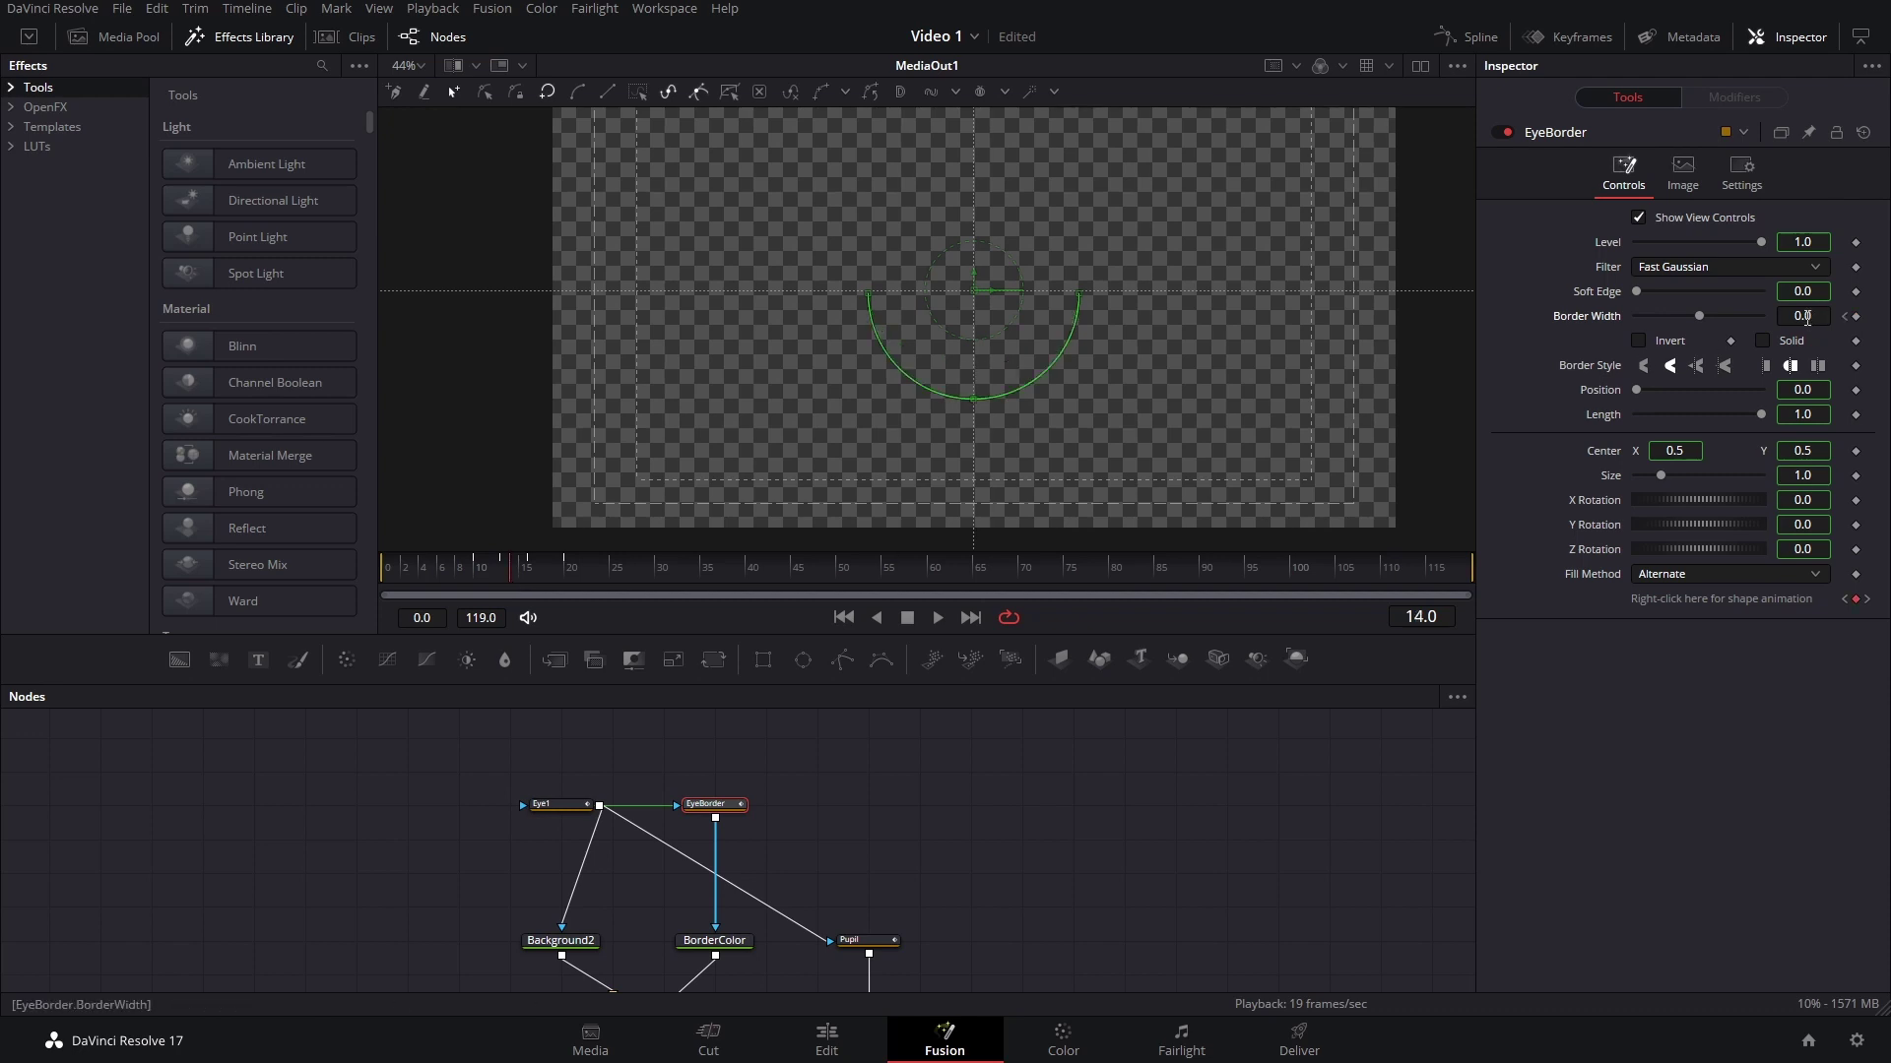
drag(1807, 318, 1822, 318)
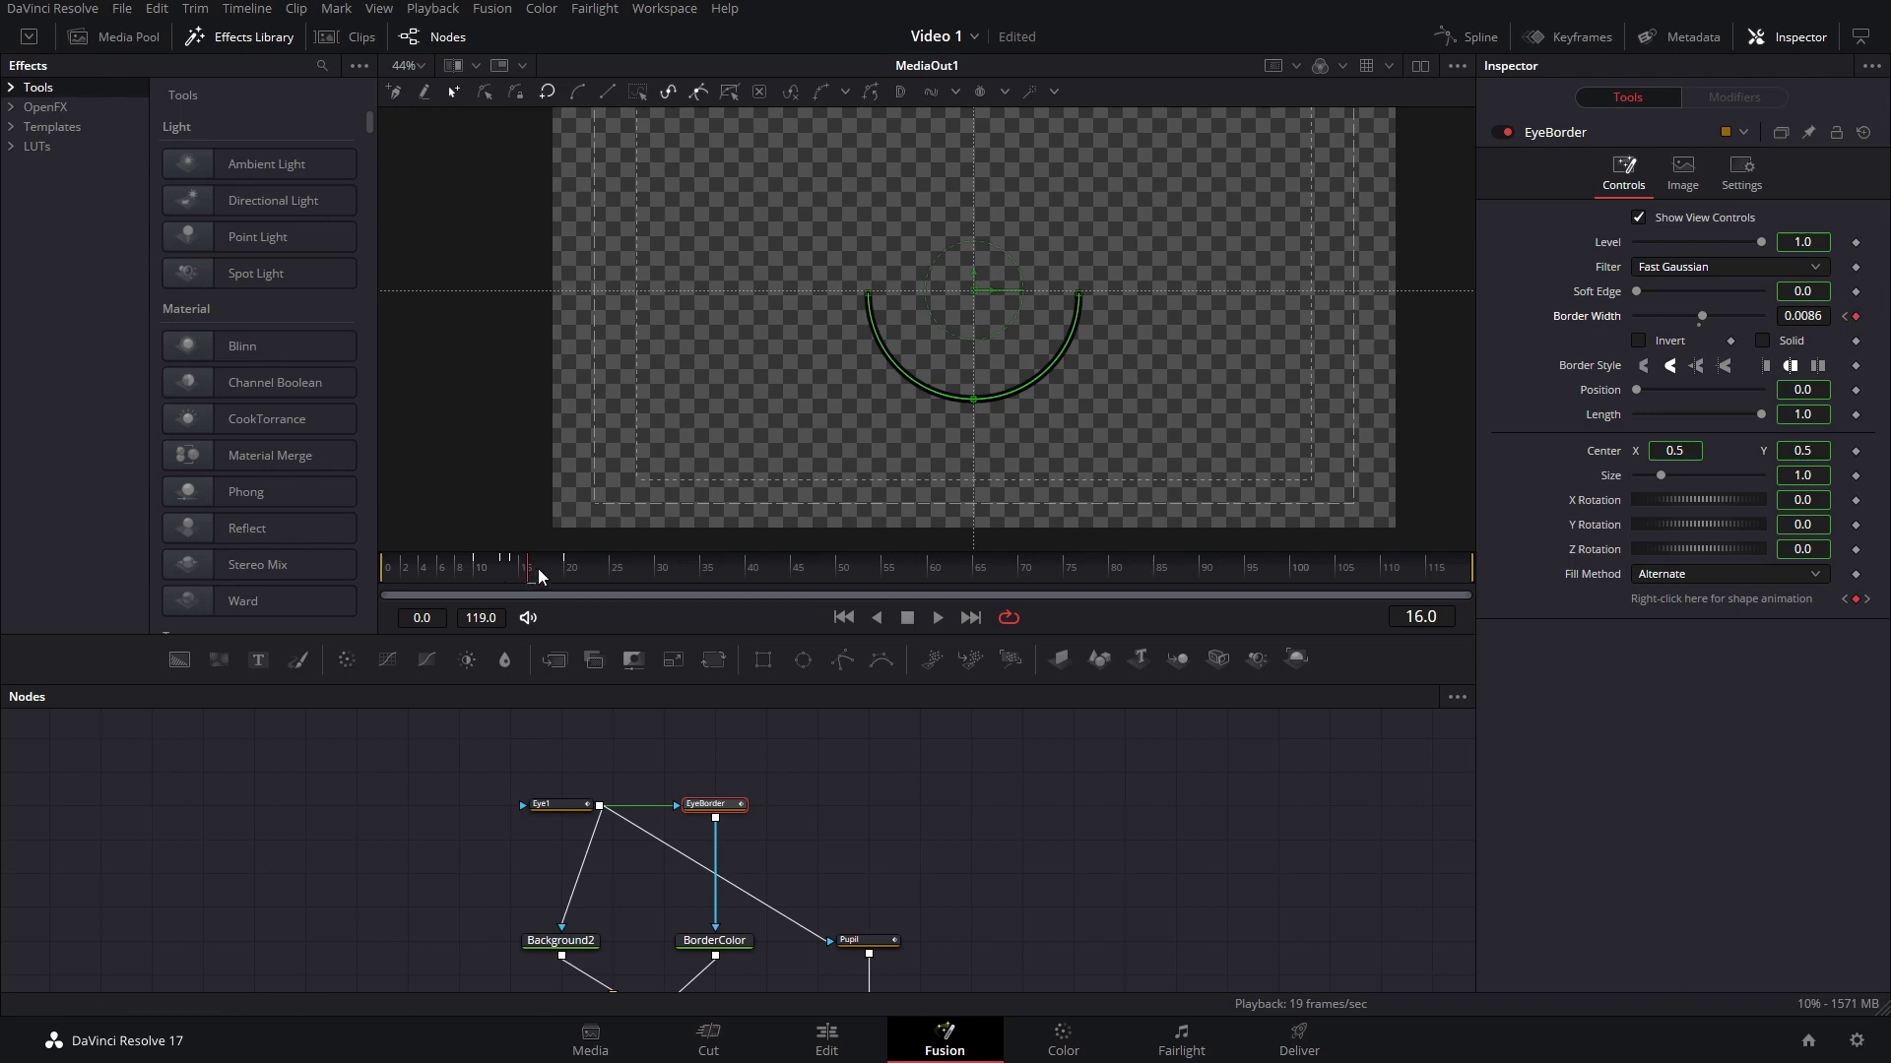
click(540, 576)
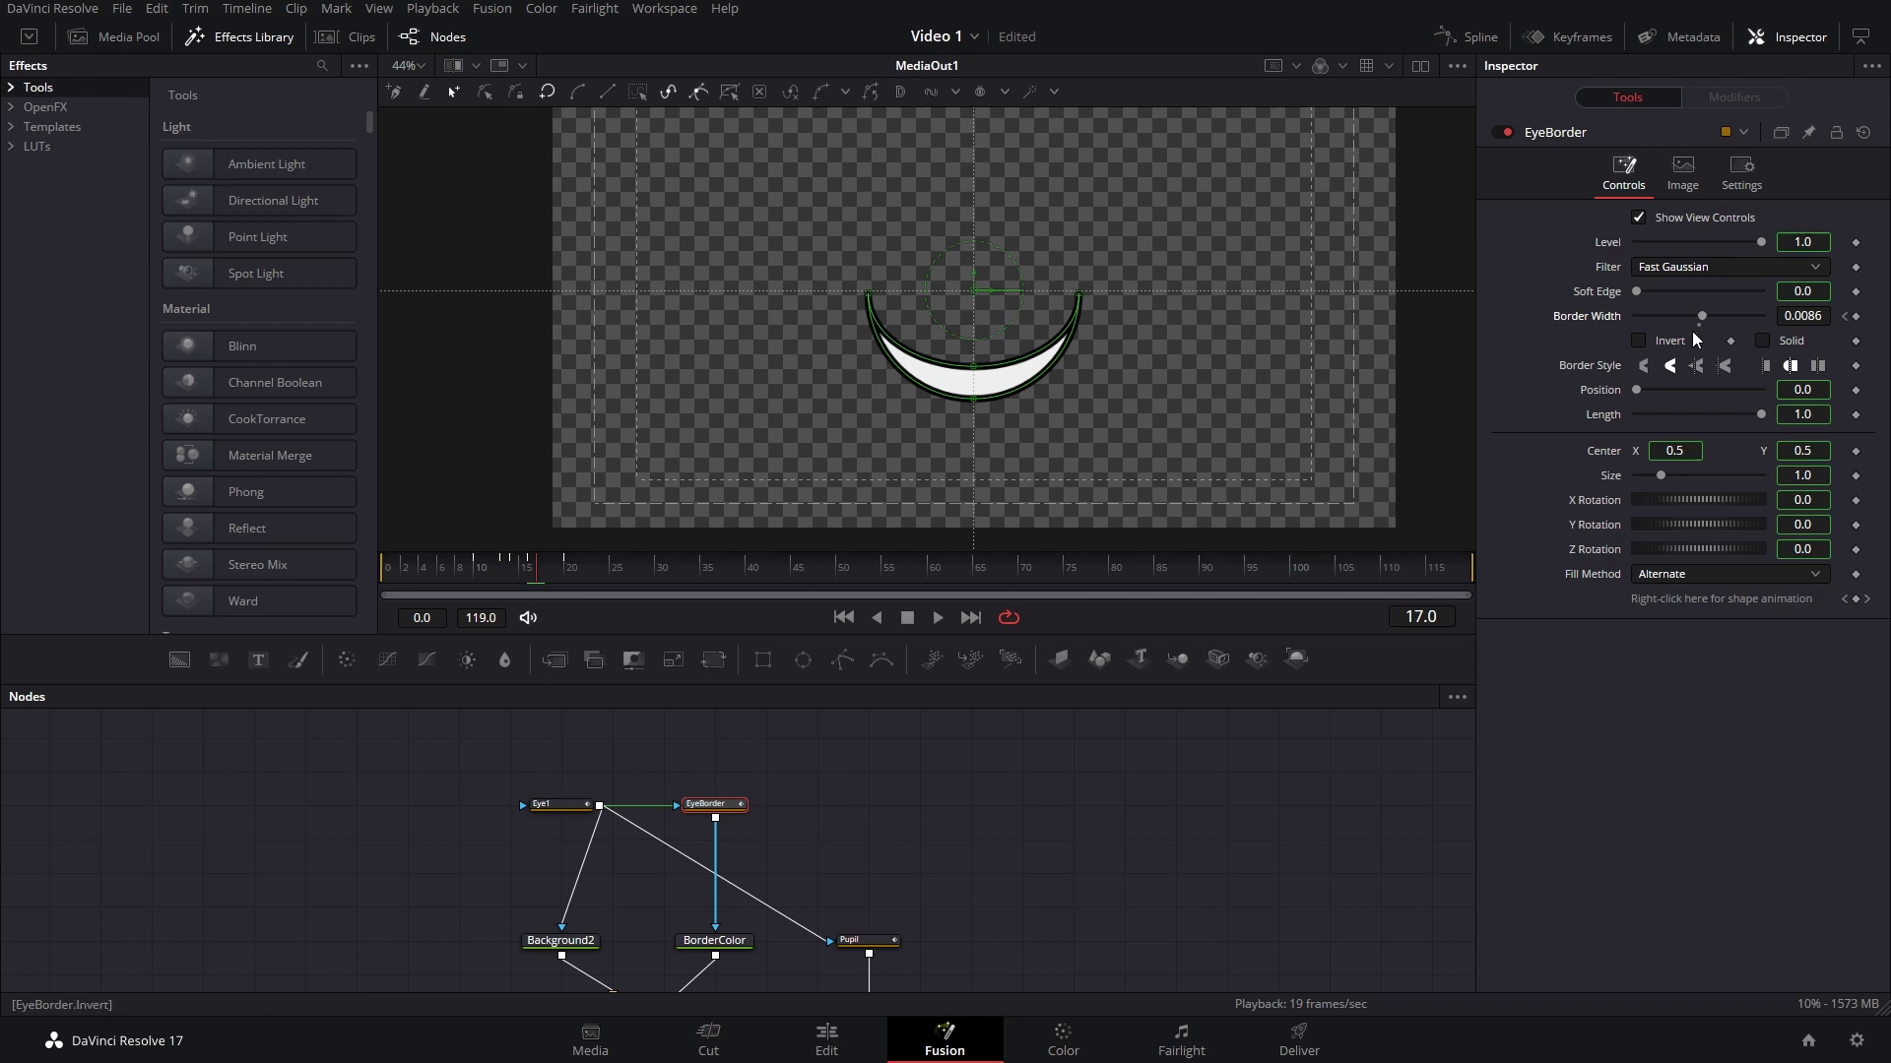
drag(1702, 326, 1698, 326)
click(1485, 37)
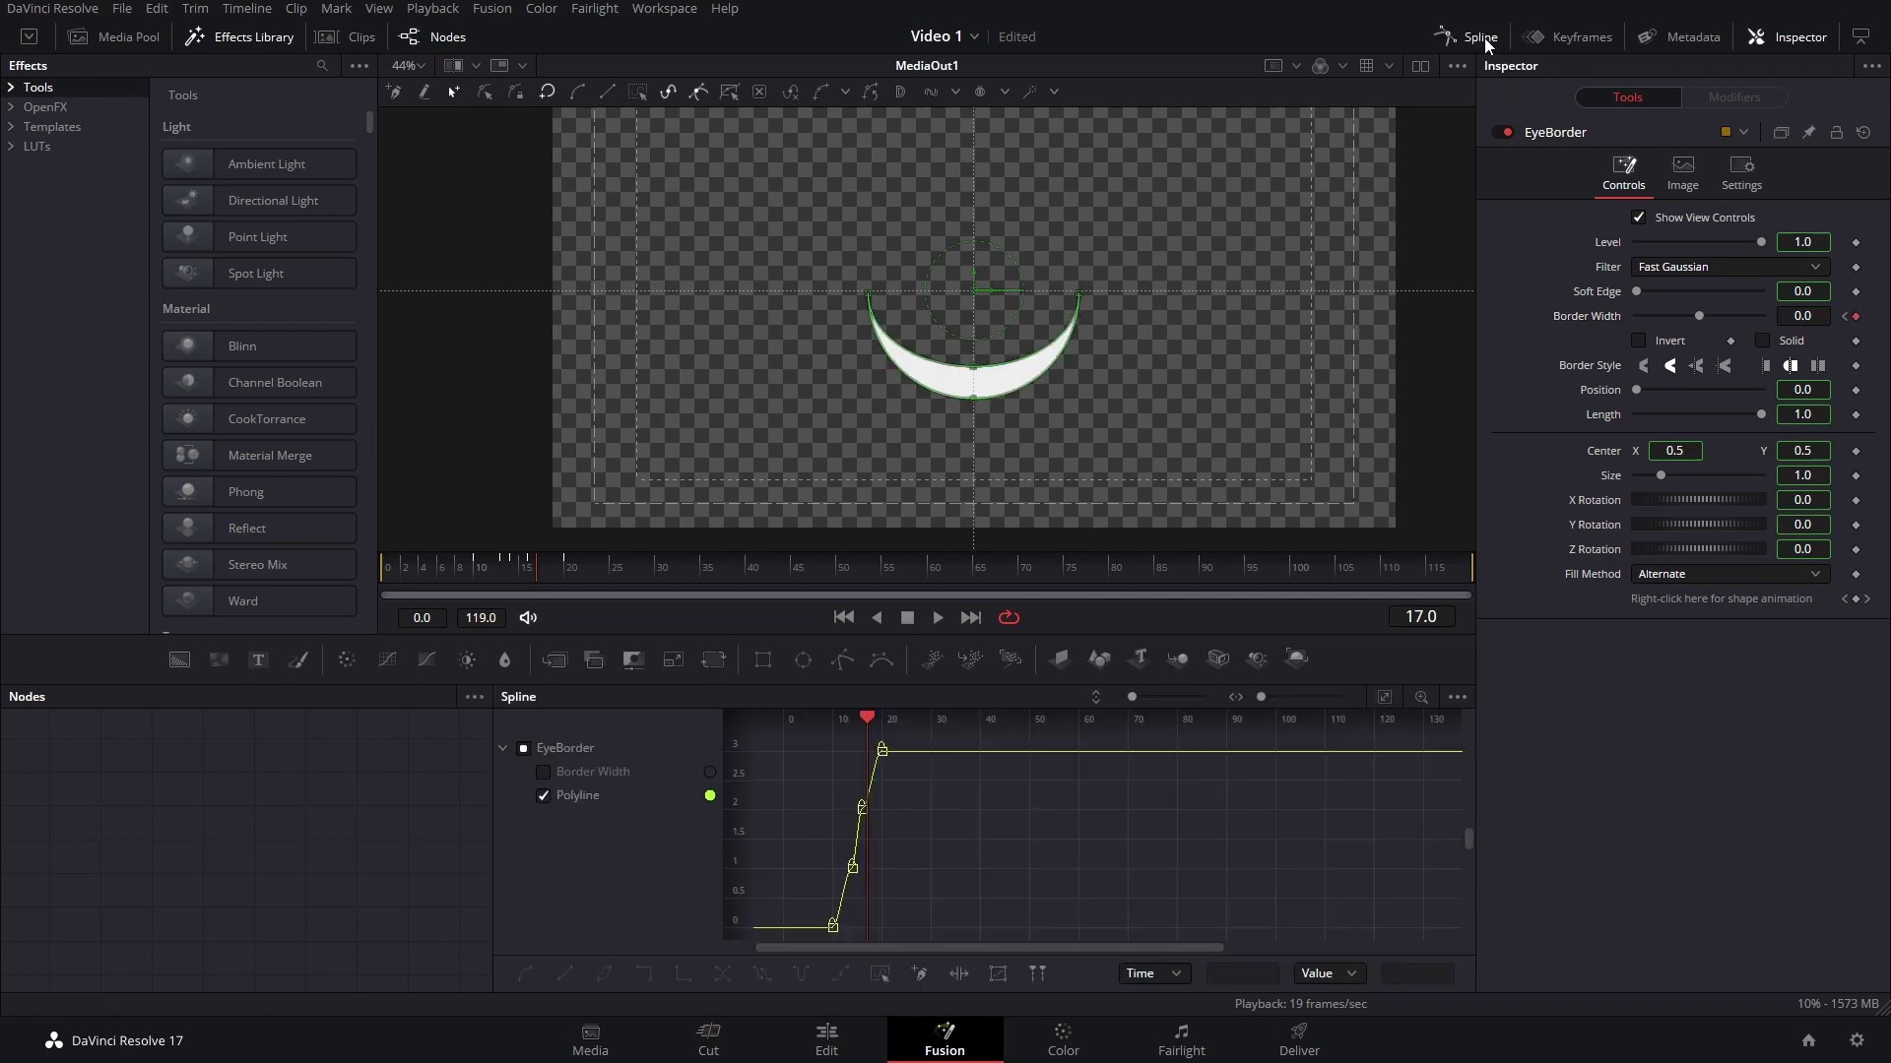
Show the Border Width curve in the spline graph and play the blink back several times.
click(551, 770)
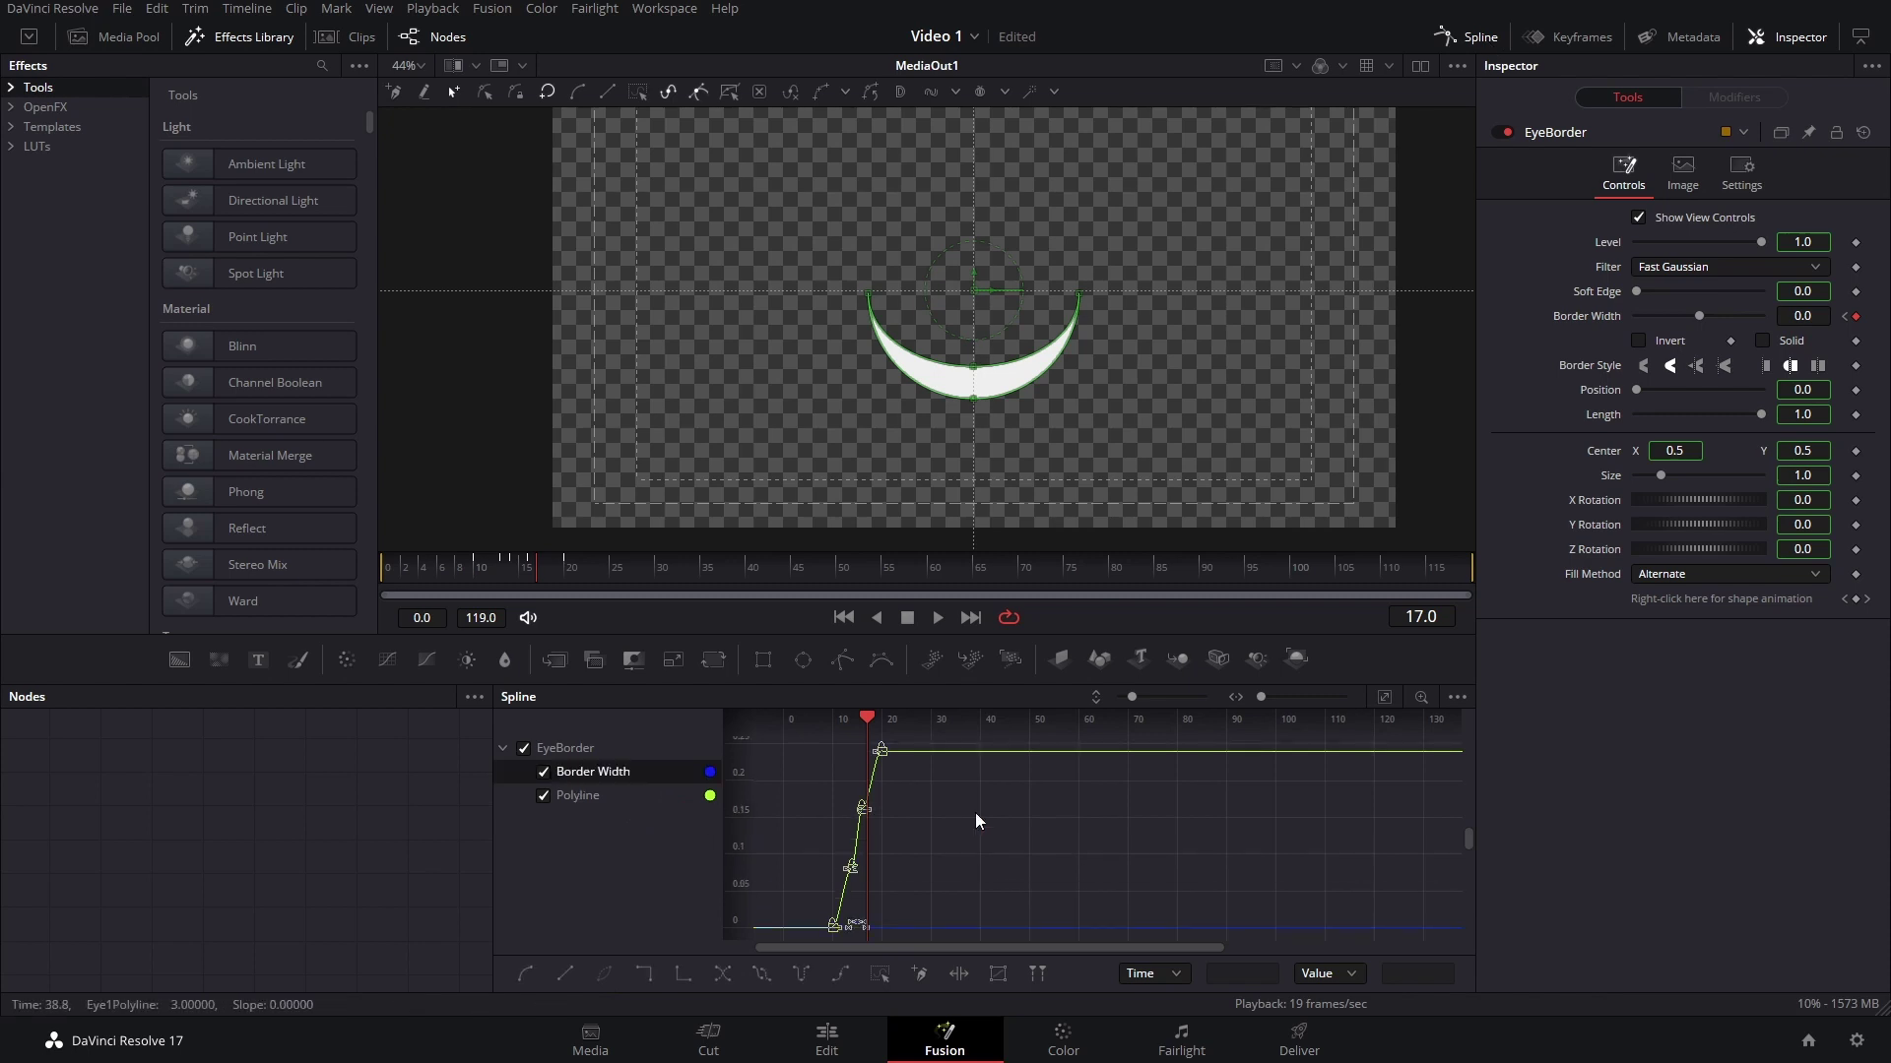
key(space)
key(space)
click(464, 568)
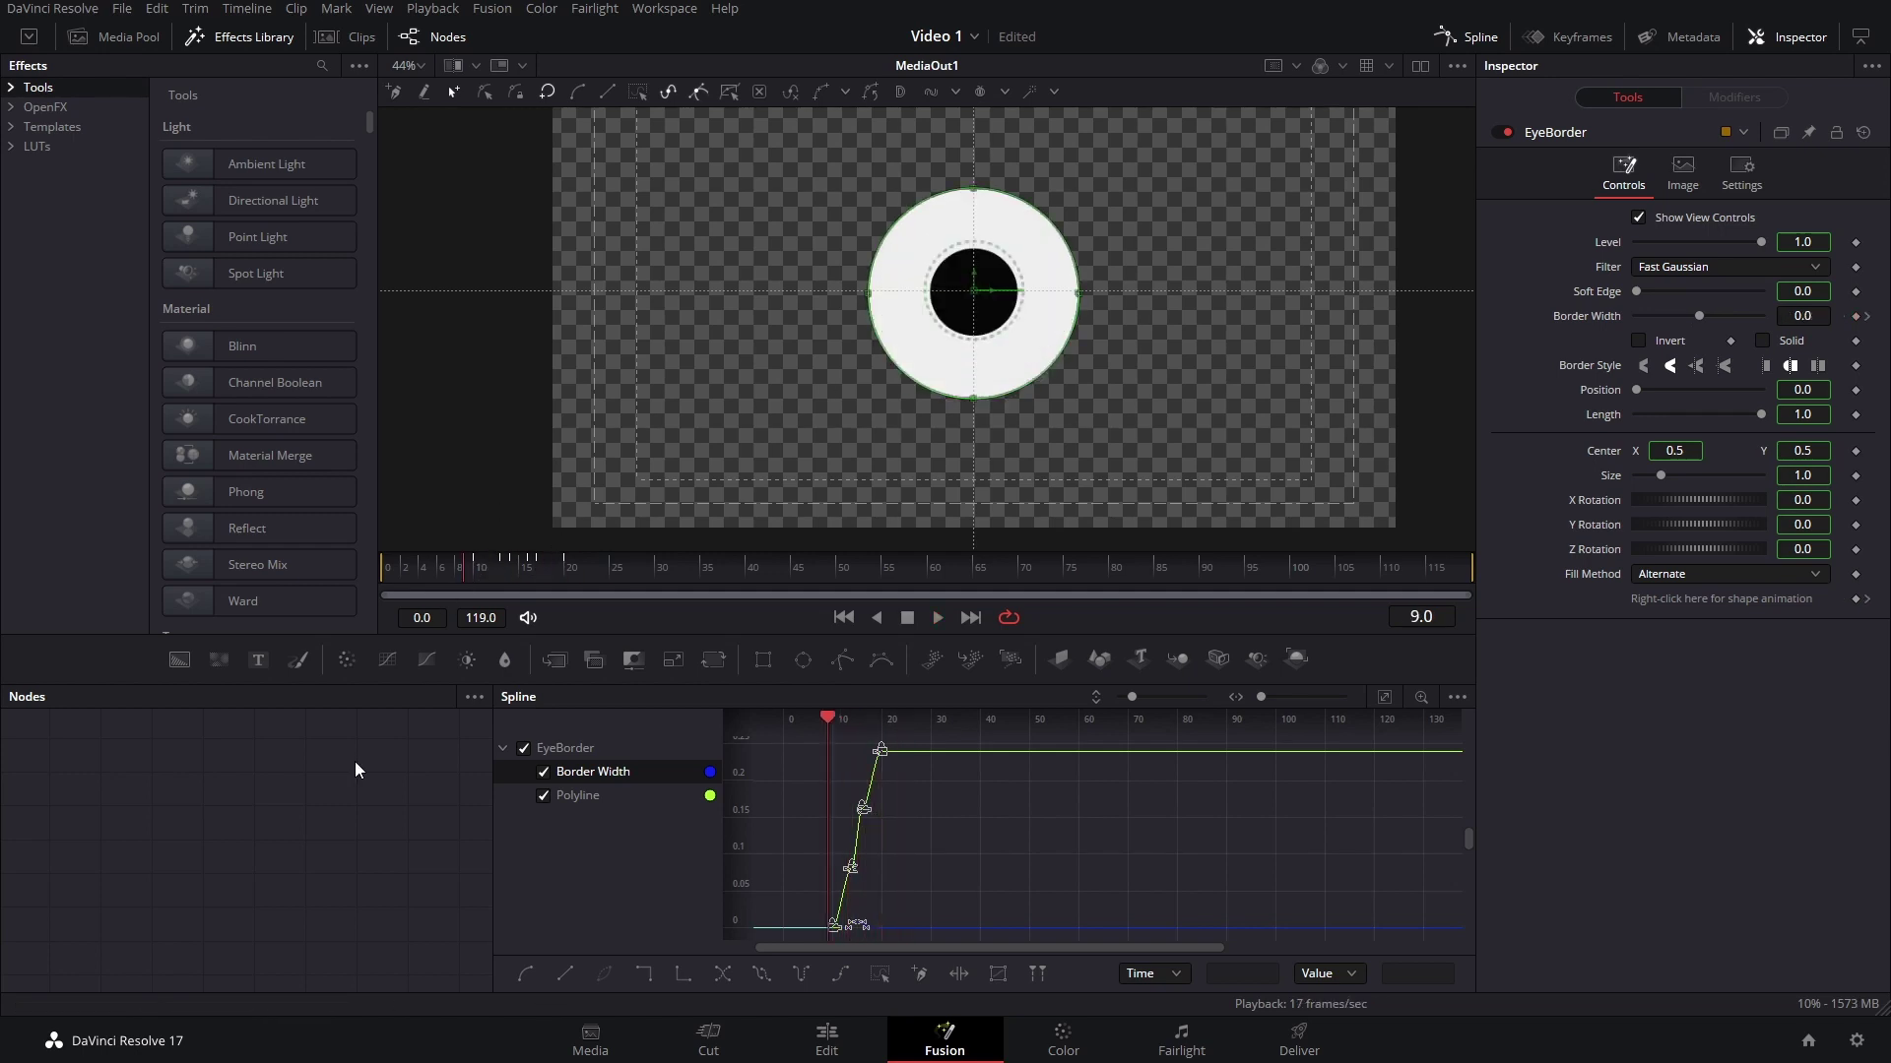
click(335, 809)
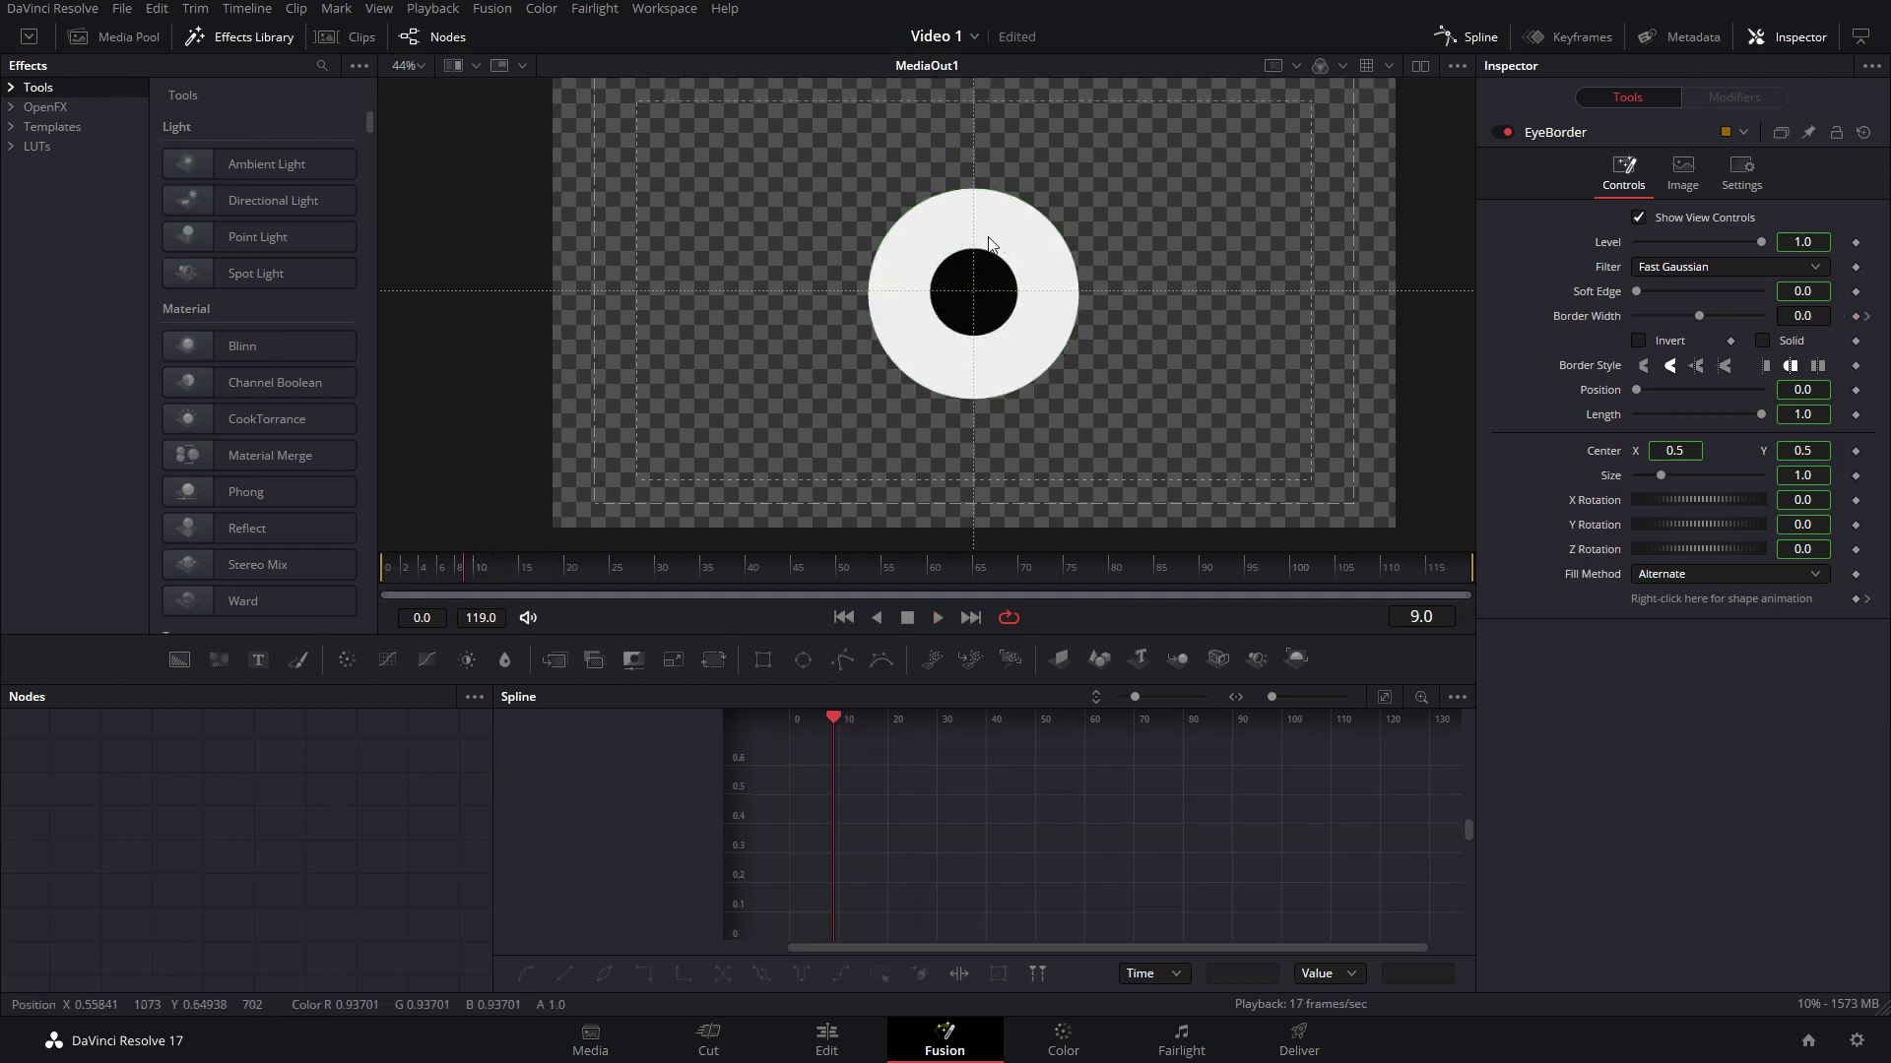
key(space)
click(443, 569)
key(space)
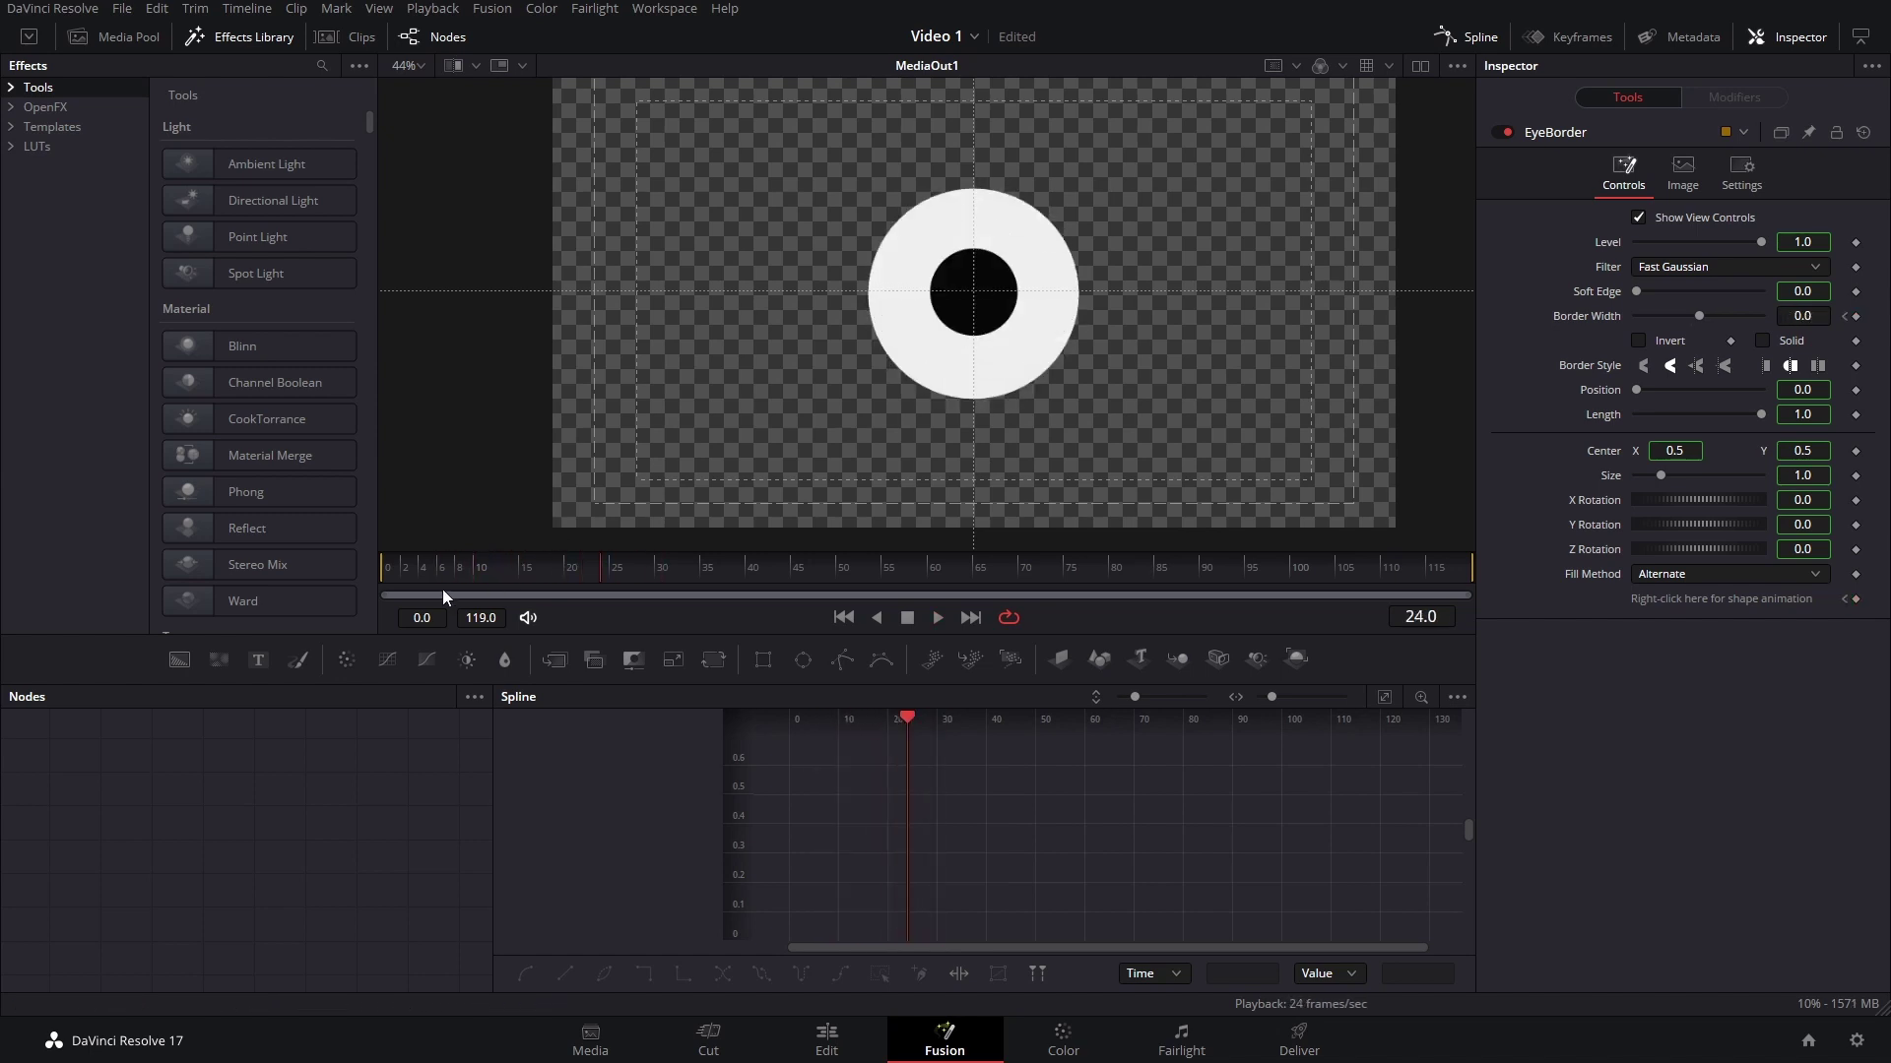
Close the spline editor and scrub frames 13–16 with Eye1 and EyeBorder selected to review the outline arc.
click(1468, 38)
key(space)
mouse_move(534, 575)
mouse_down()
mouse_move(451, 599)
mouse_move(600, 595)
mouse_move(529, 595)
mouse_up()
click(875, 942)
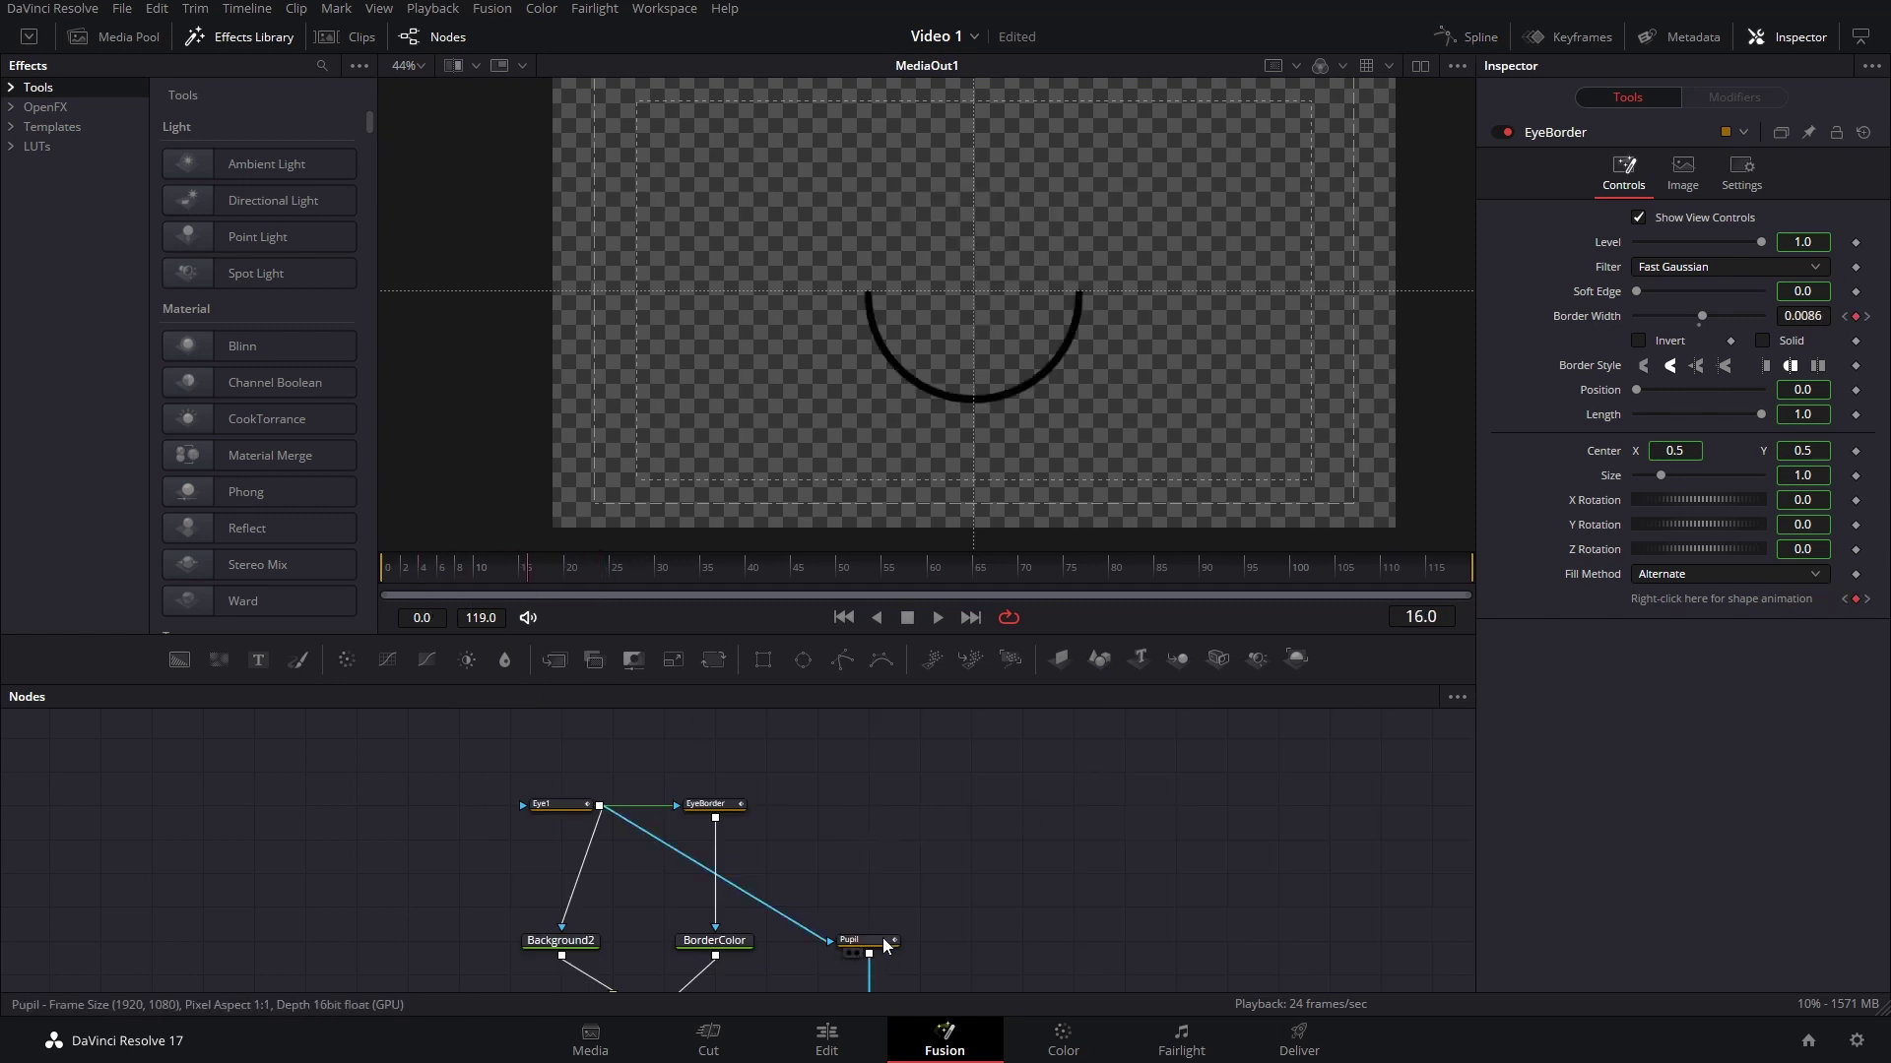
drag(488, 768, 795, 826)
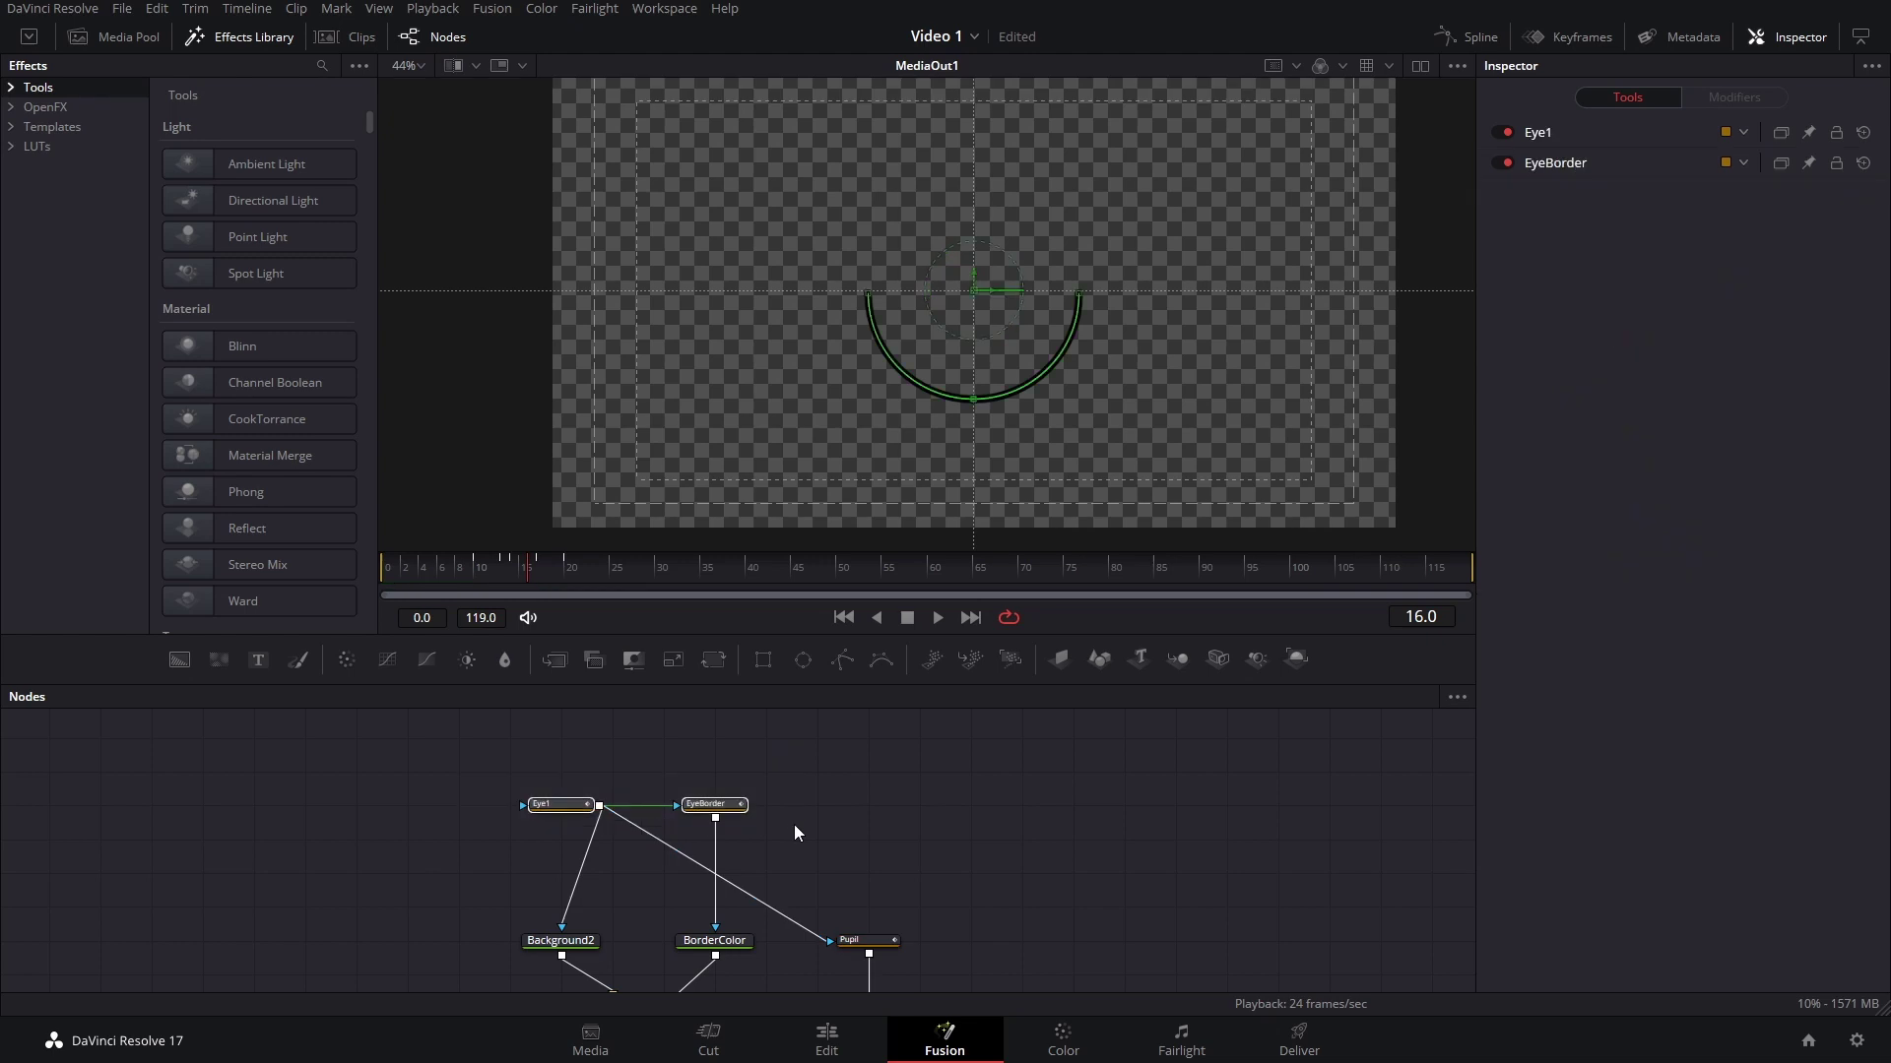
mouse_move(493, 587)
mouse_down()
mouse_move(521, 581)
mouse_move(506, 575)
mouse_up()
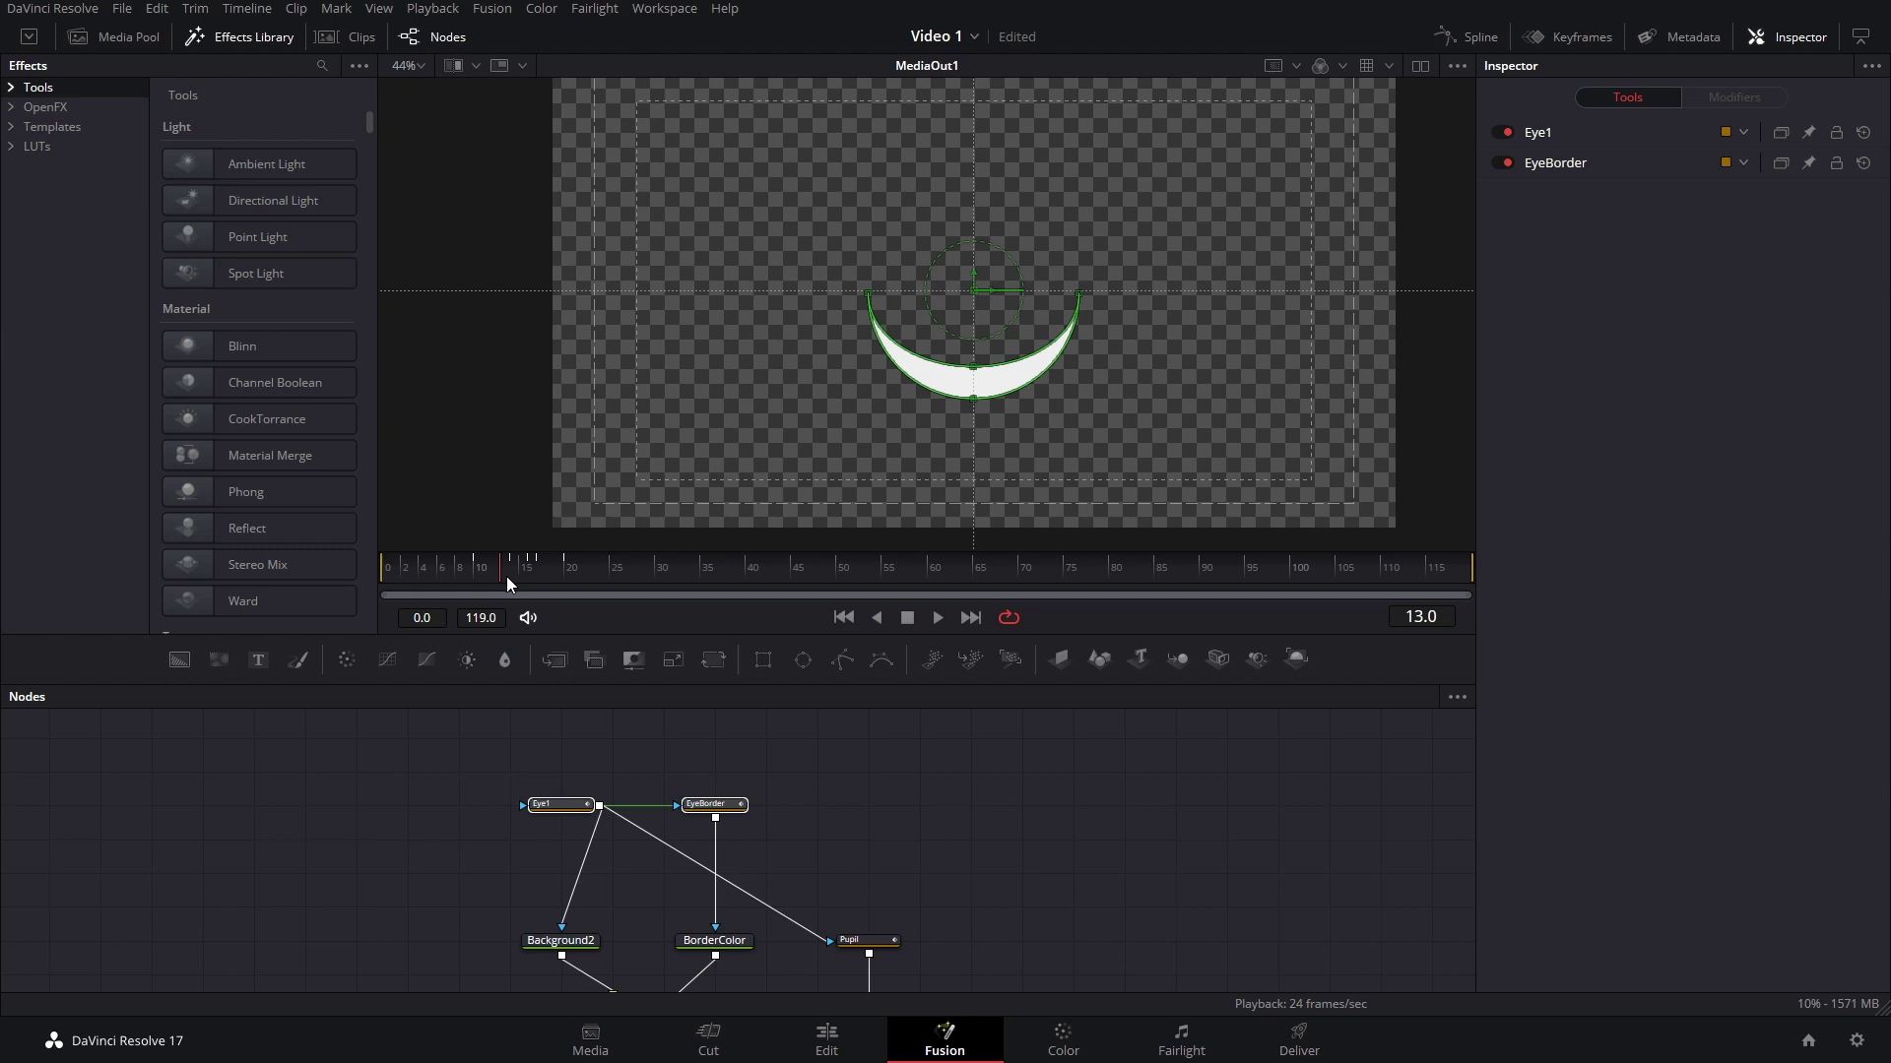
drag(506, 576, 516, 582)
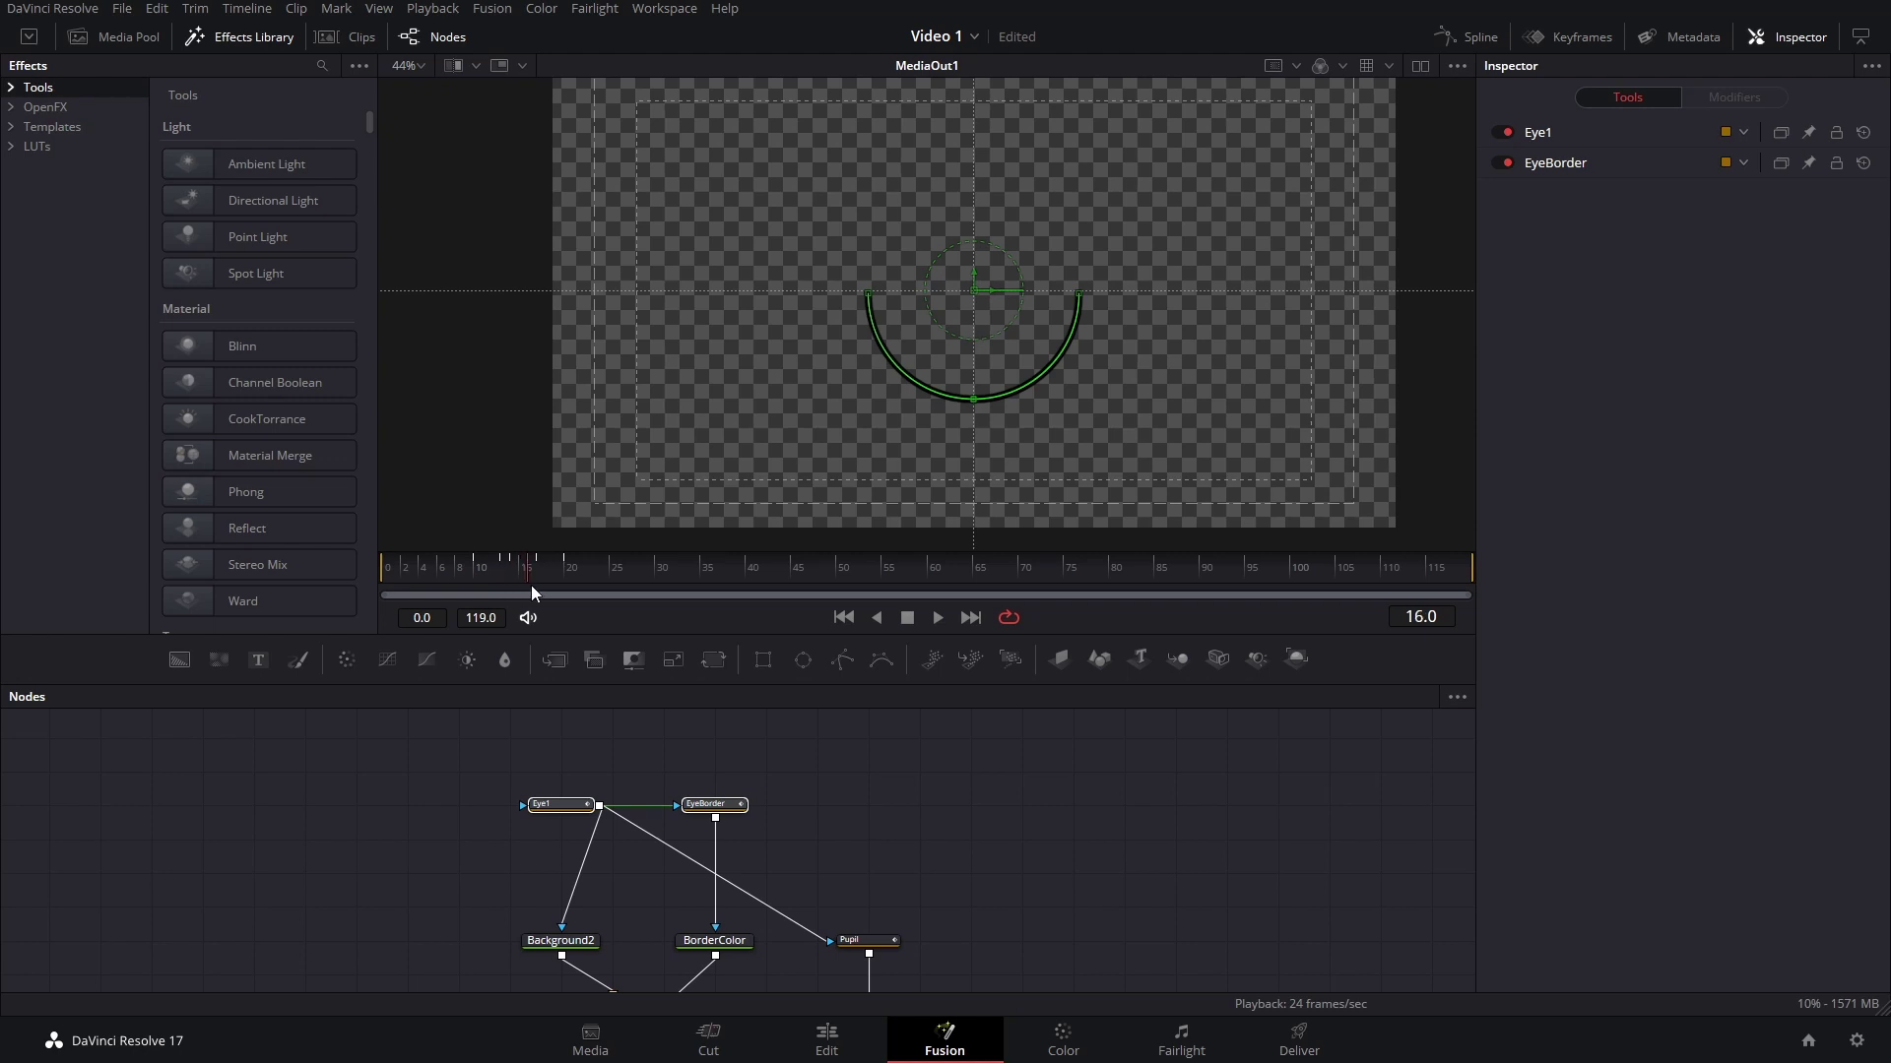
Reselect Eye1 and EyeBorder together, then select the Pupil node for editing.
click(983, 894)
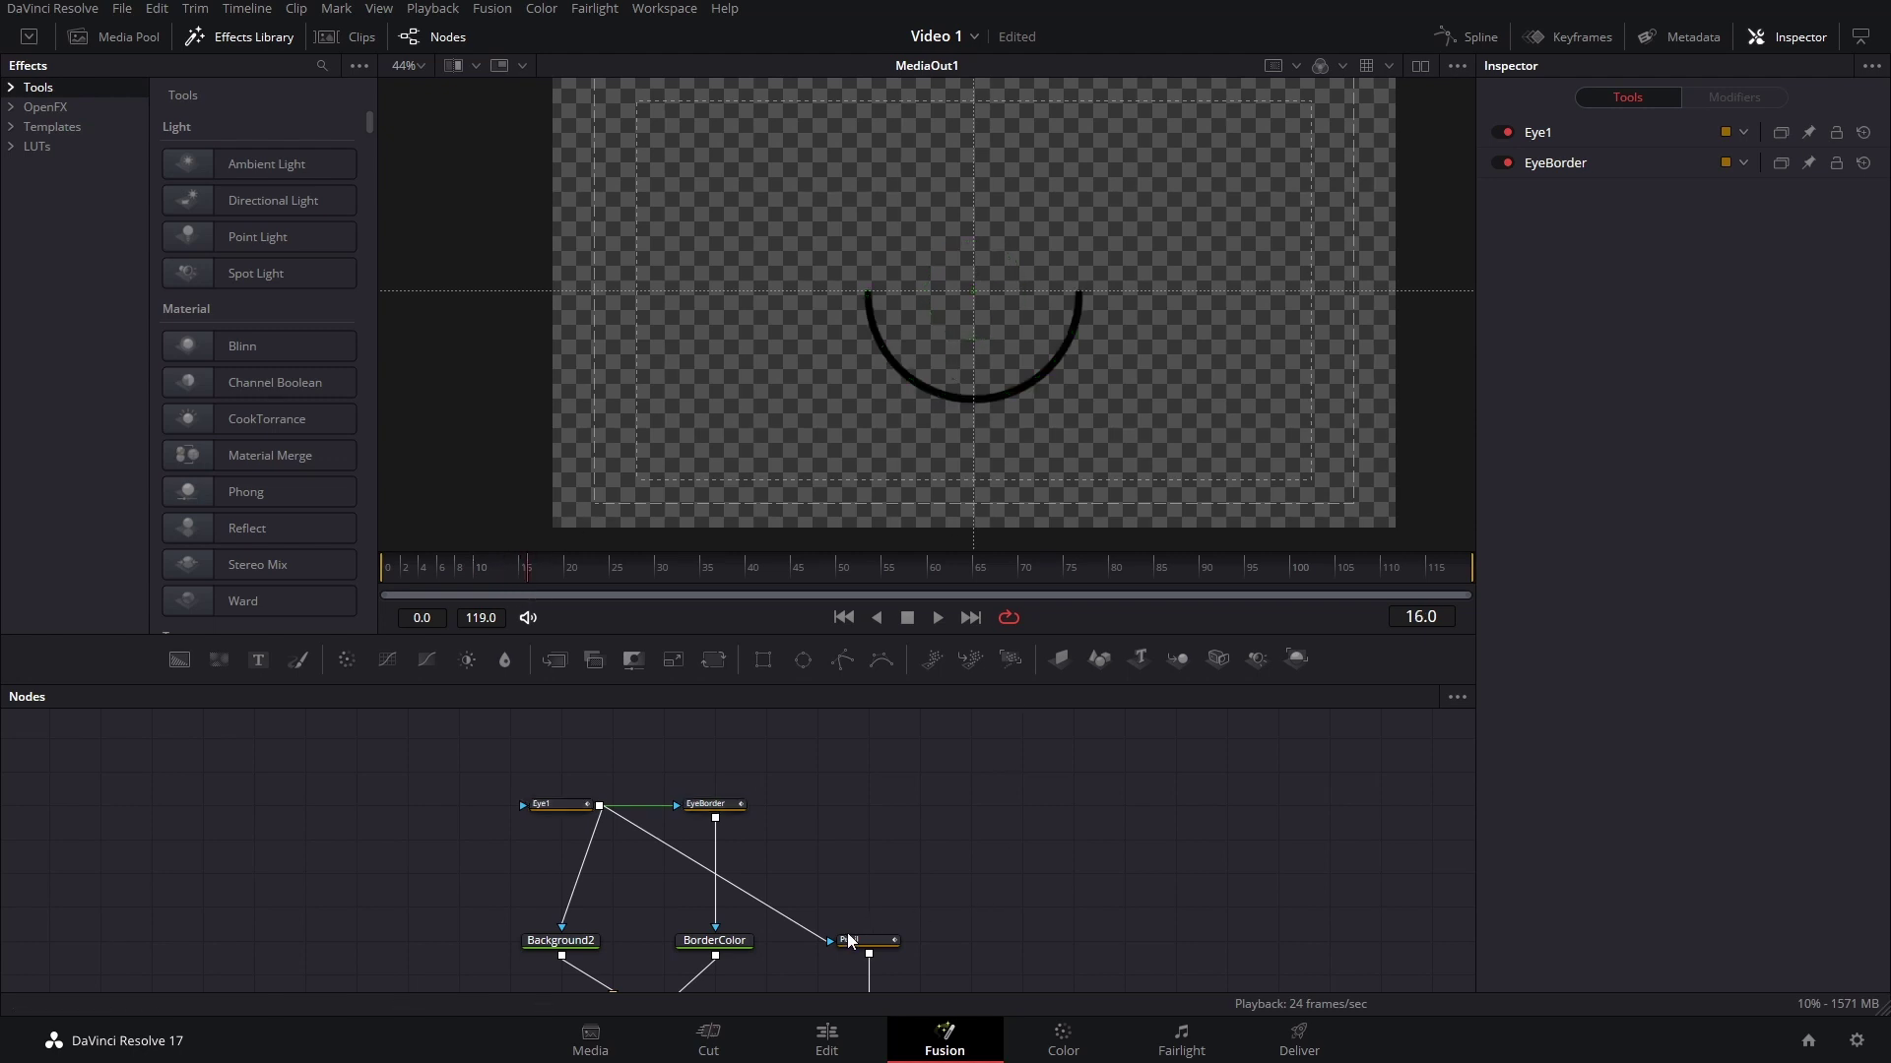
click(871, 941)
drag(510, 764, 782, 821)
click(524, 570)
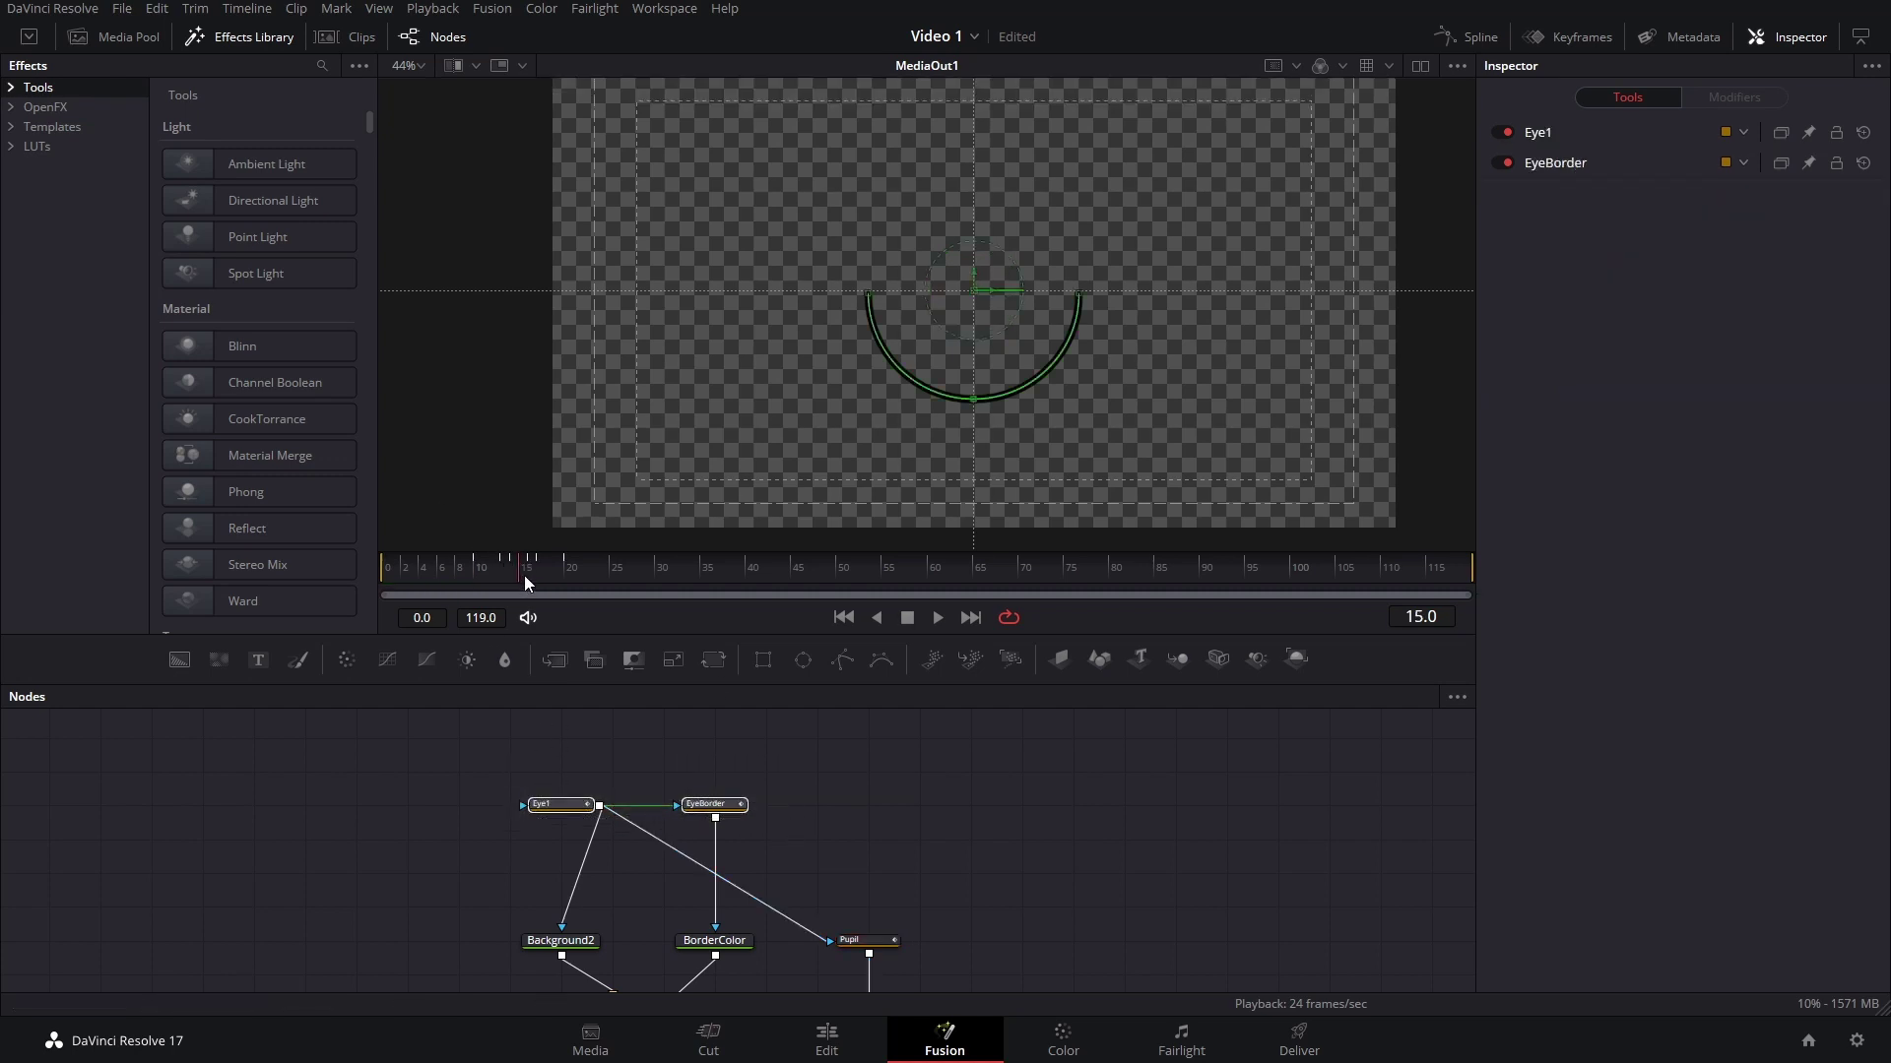
click(881, 947)
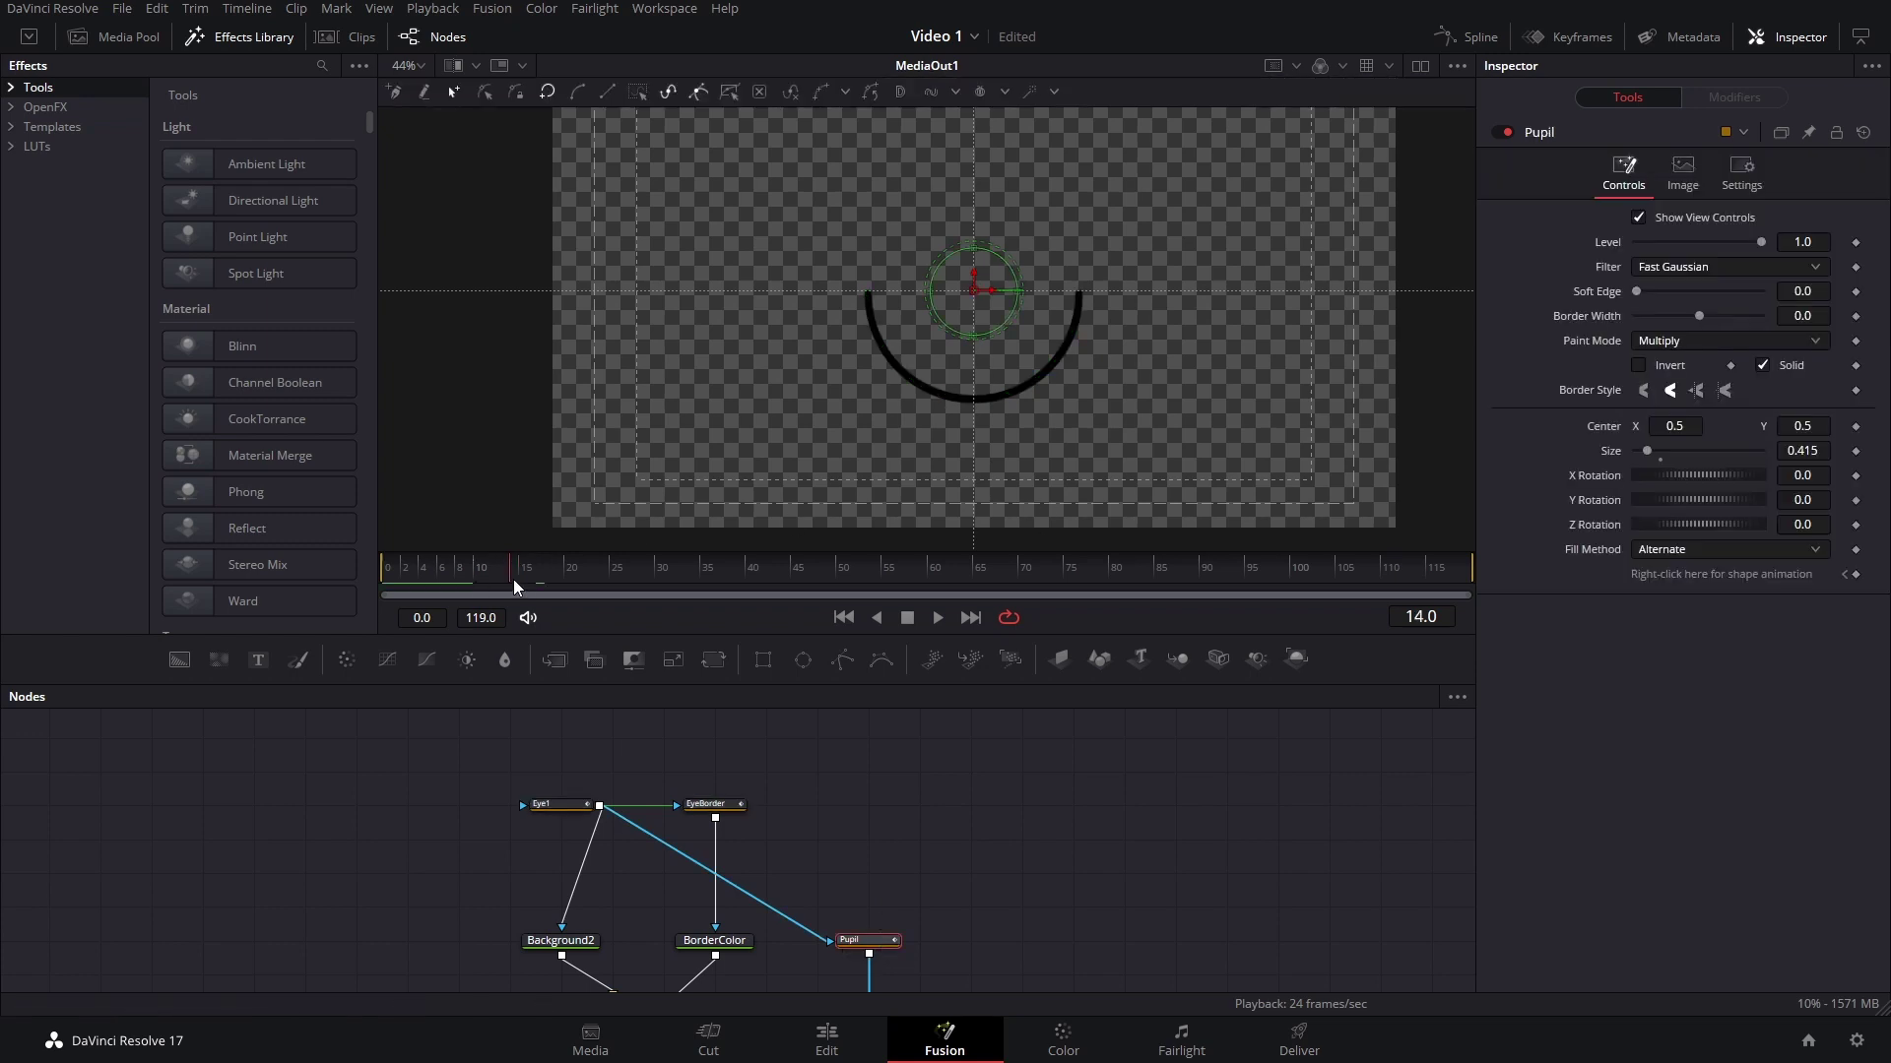
Keyframe the Pupil centre and slide it right to Center X 0.571261, checking the centred pupil at frame 9.
click(1856, 427)
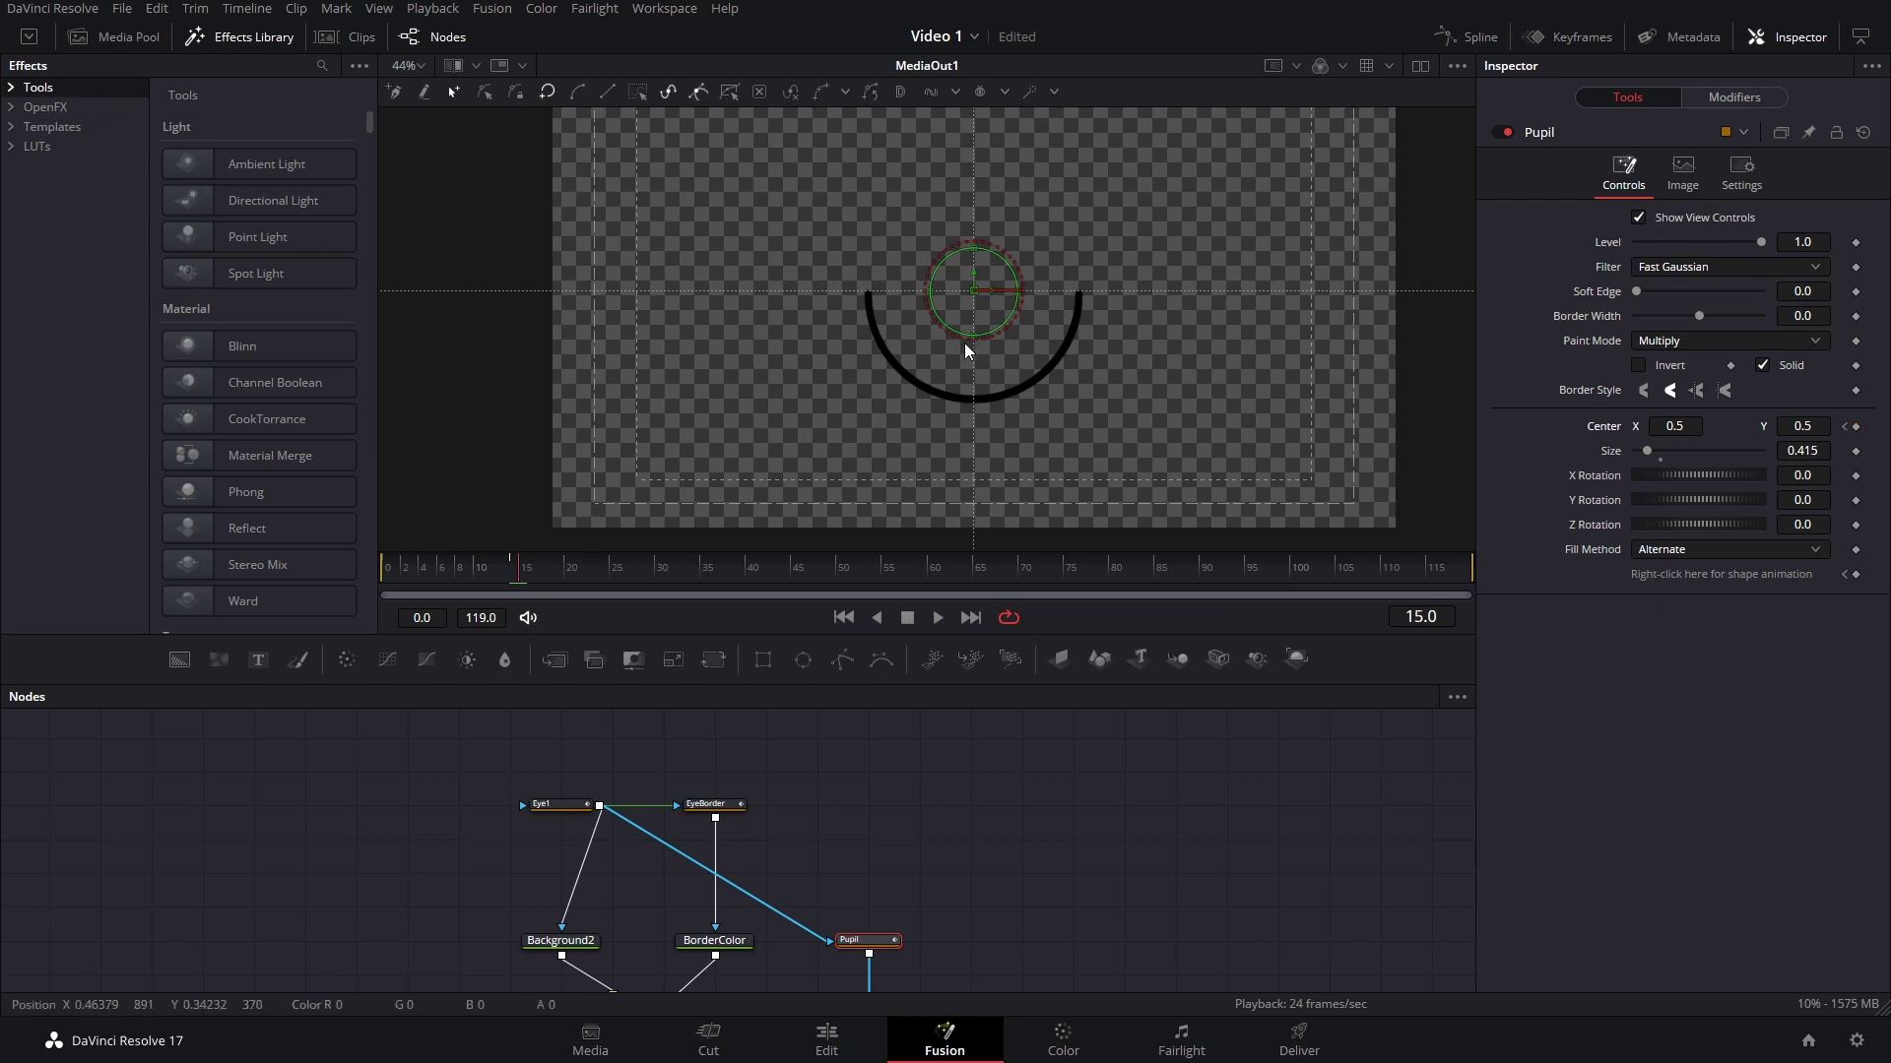
drag(986, 293, 1048, 303)
drag(515, 563, 576, 571)
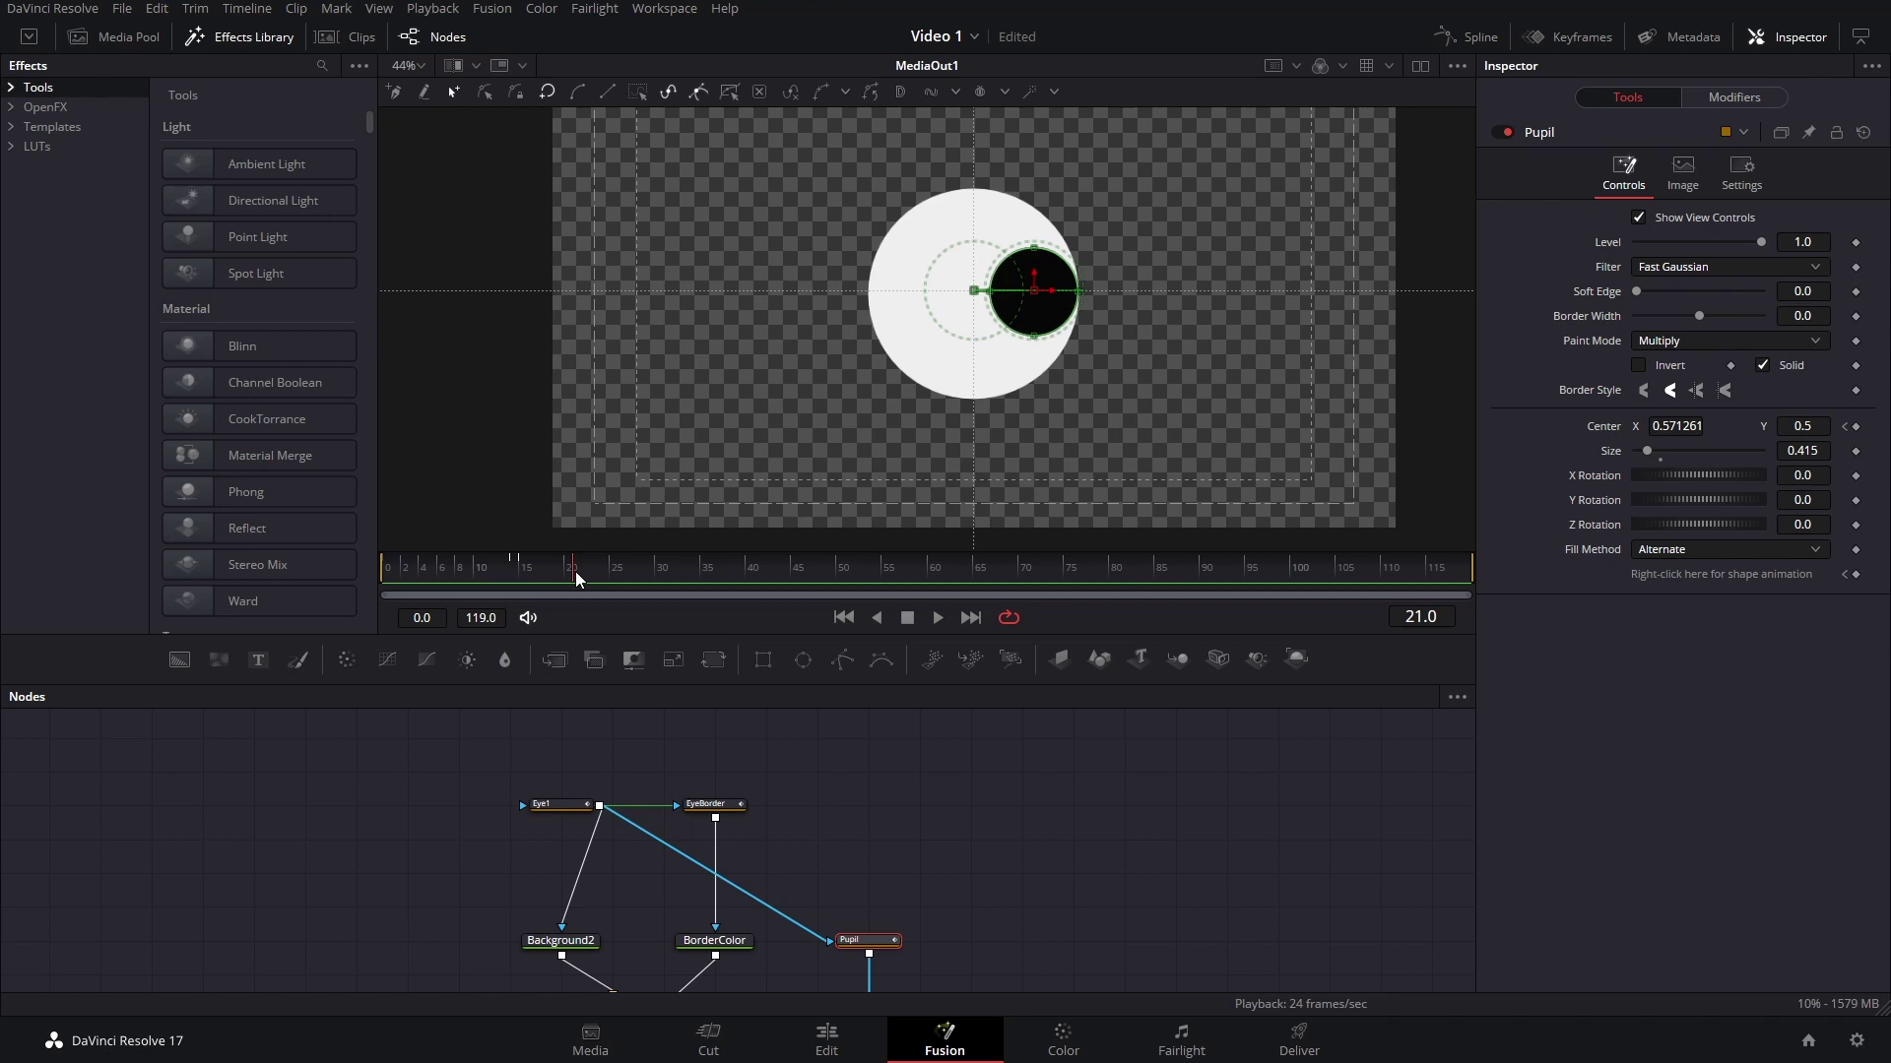
Rewind to the start, deselect Pupil and play the finished eye animation.
drag(569, 571, 384, 570)
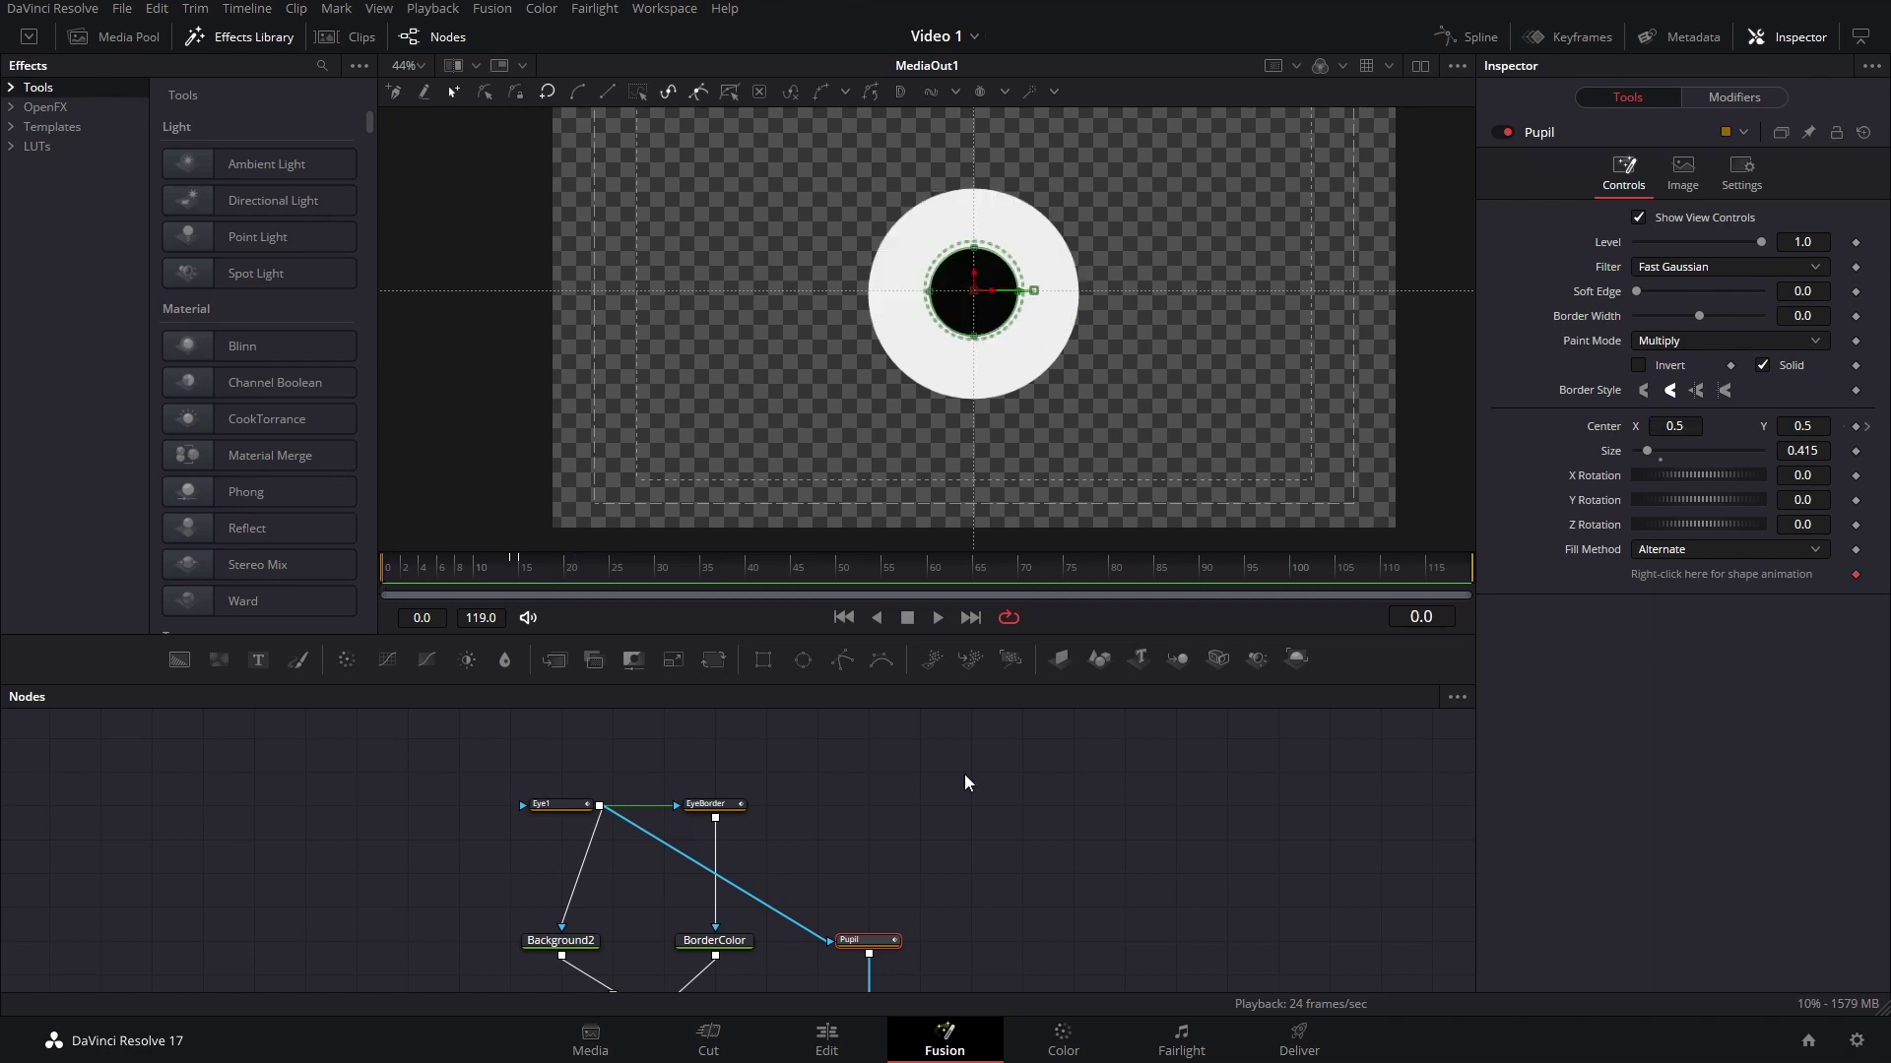
click(965, 774)
key(space)
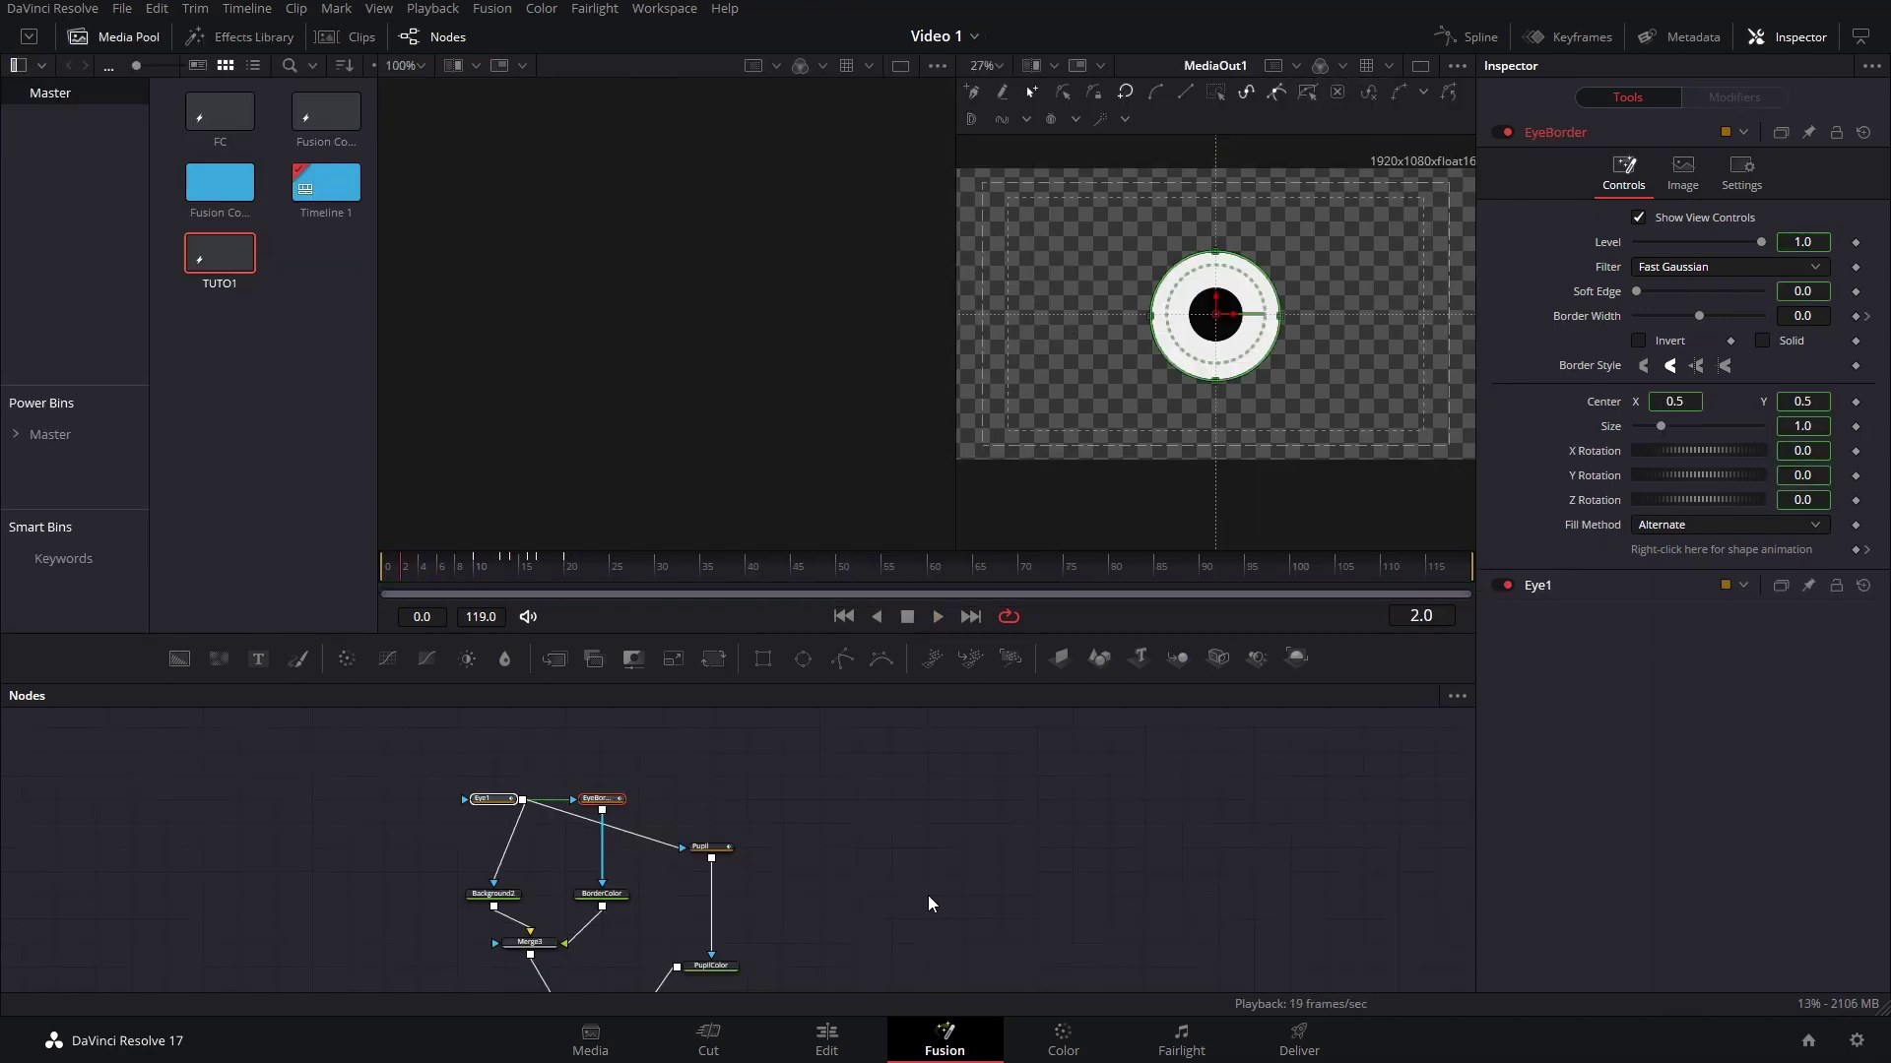
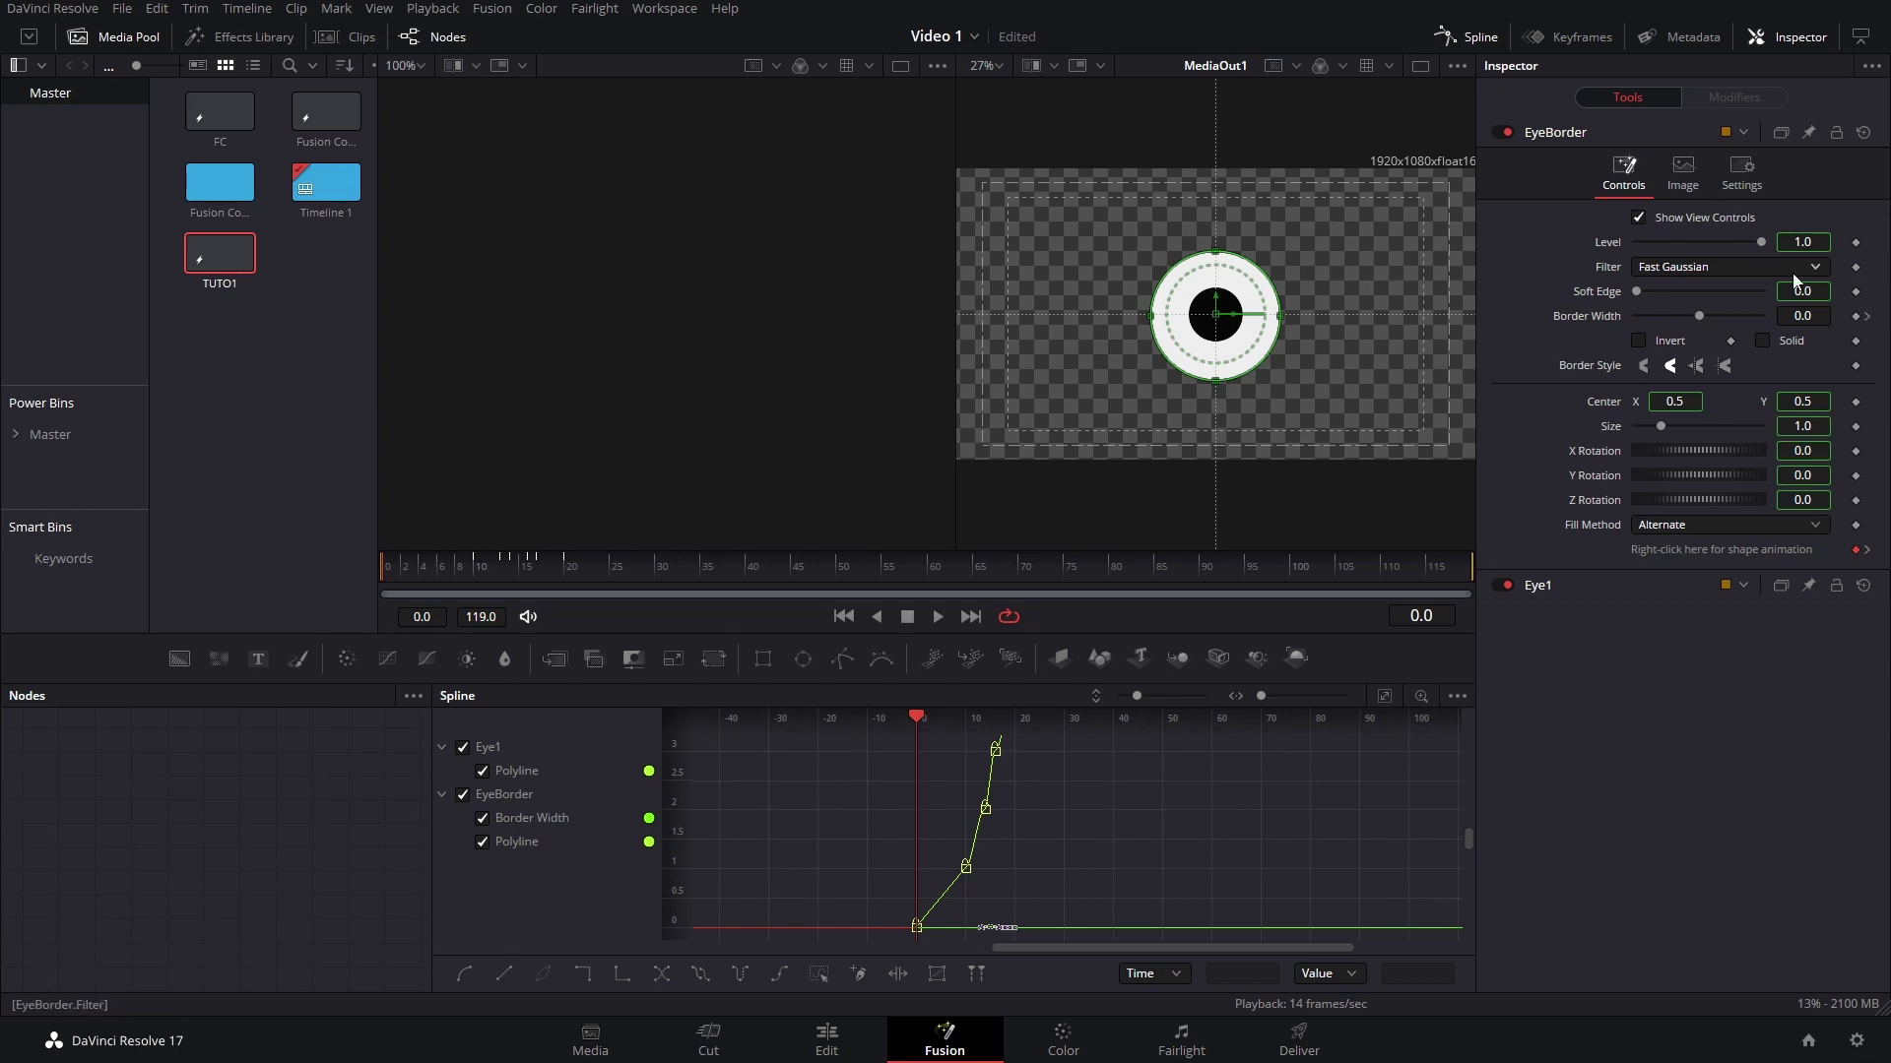
Keyframe the eye border's Border Width, set the blink curves to loop, and play them back.
click(1856, 316)
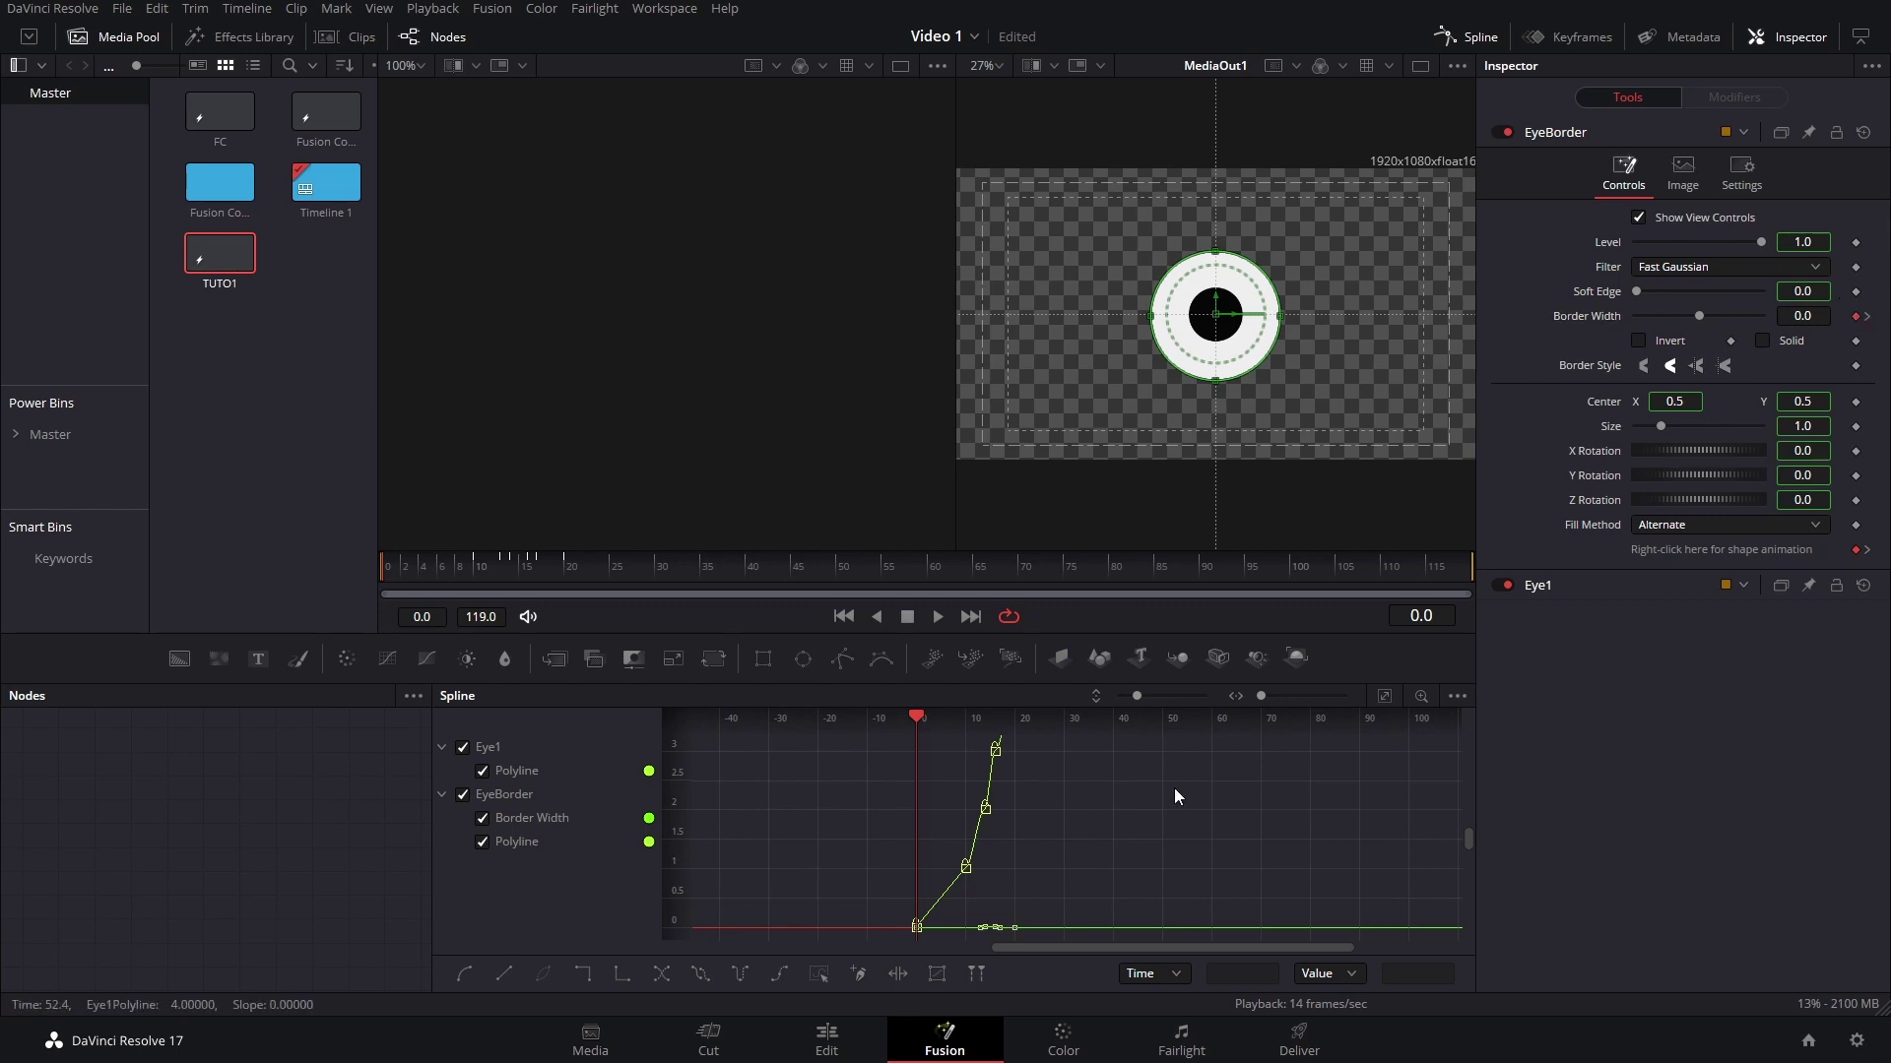
click(697, 966)
key(space)
click(287, 771)
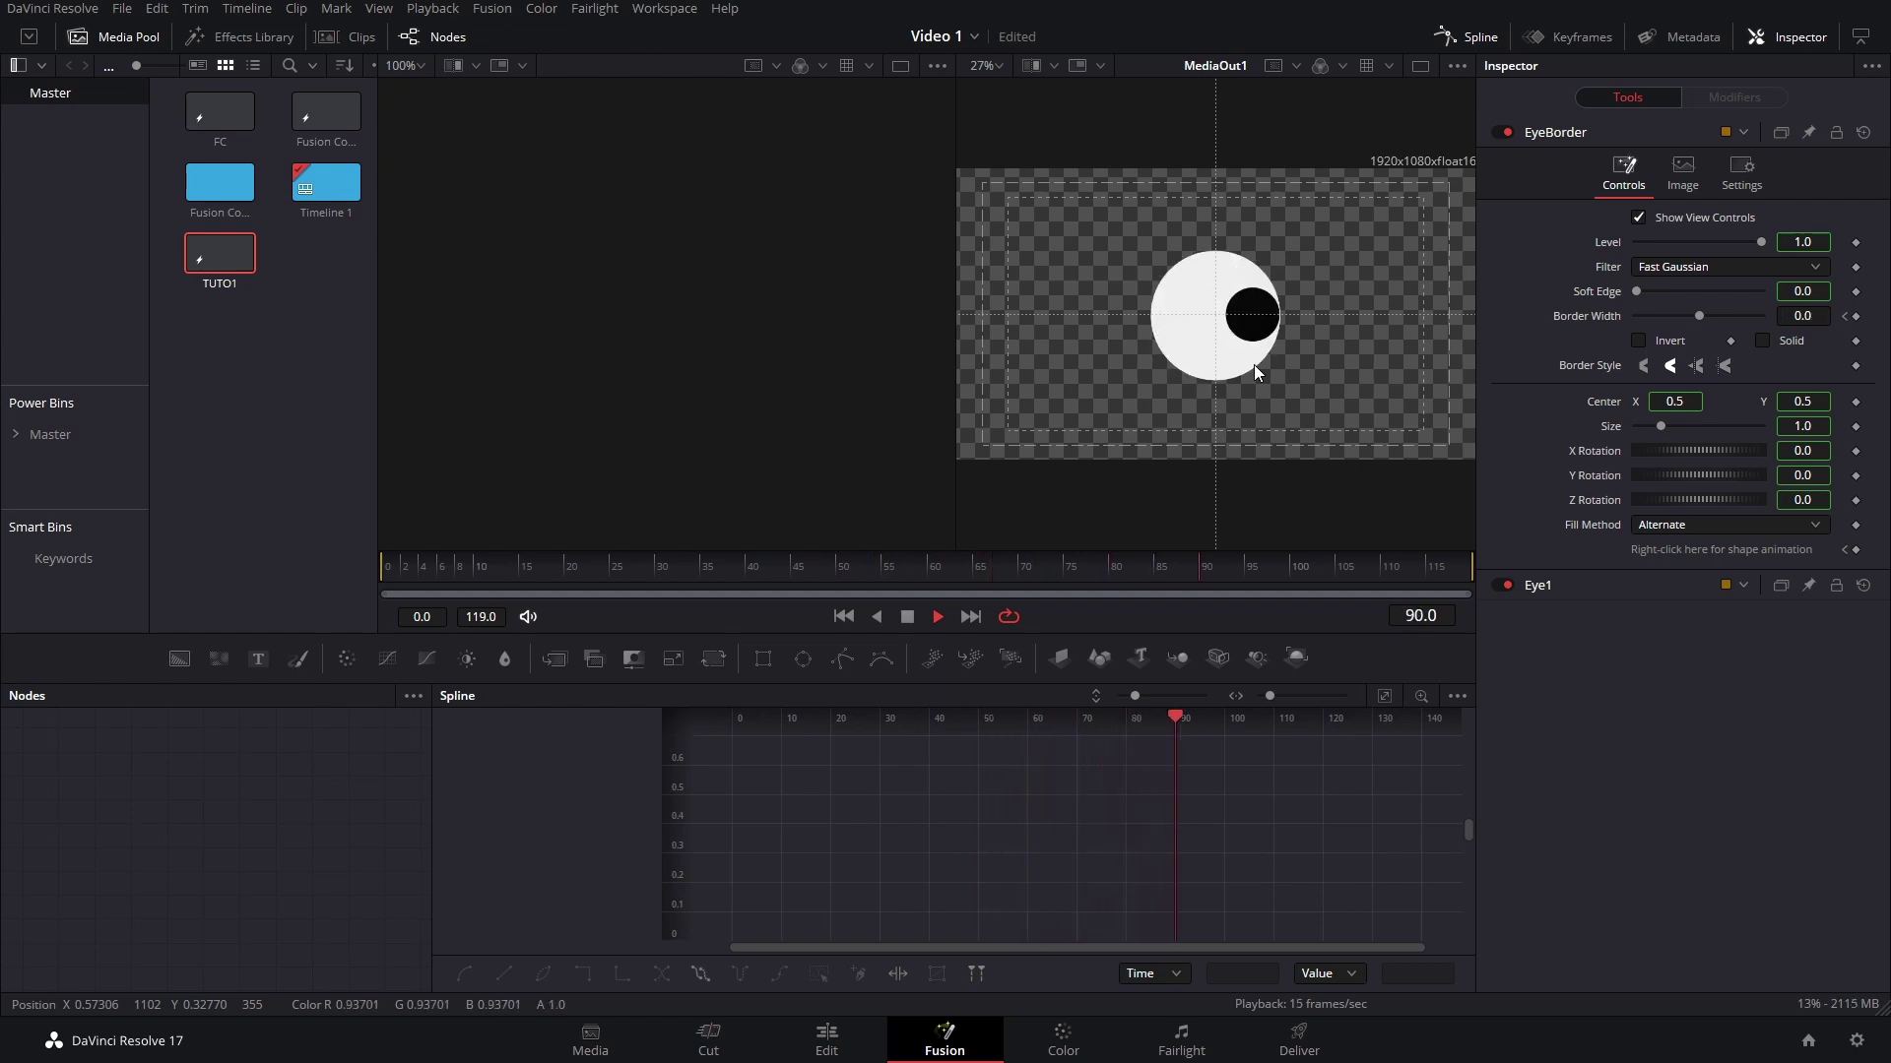
Stop playback, hide the curve editor, select the Pupil shape and scrub to frame 33.
key(space)
click(1446, 37)
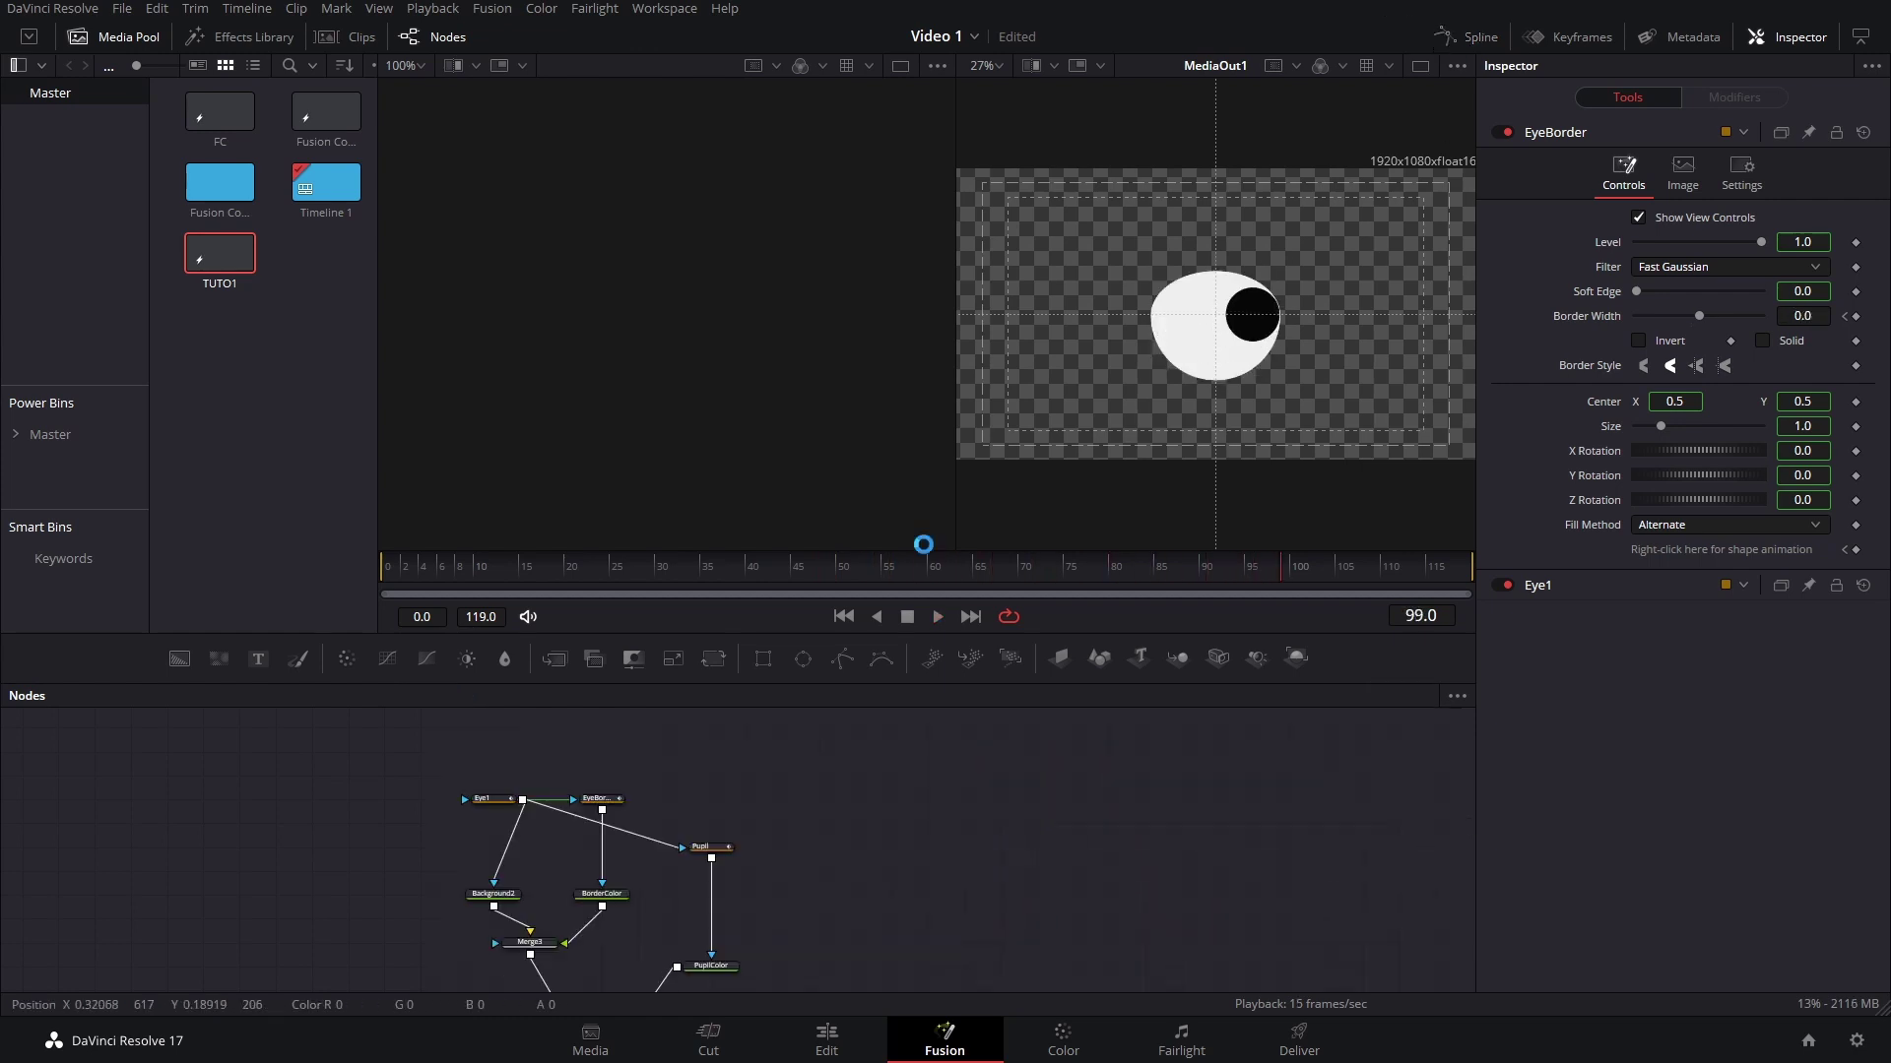
drag(790, 848, 857, 773)
click(793, 778)
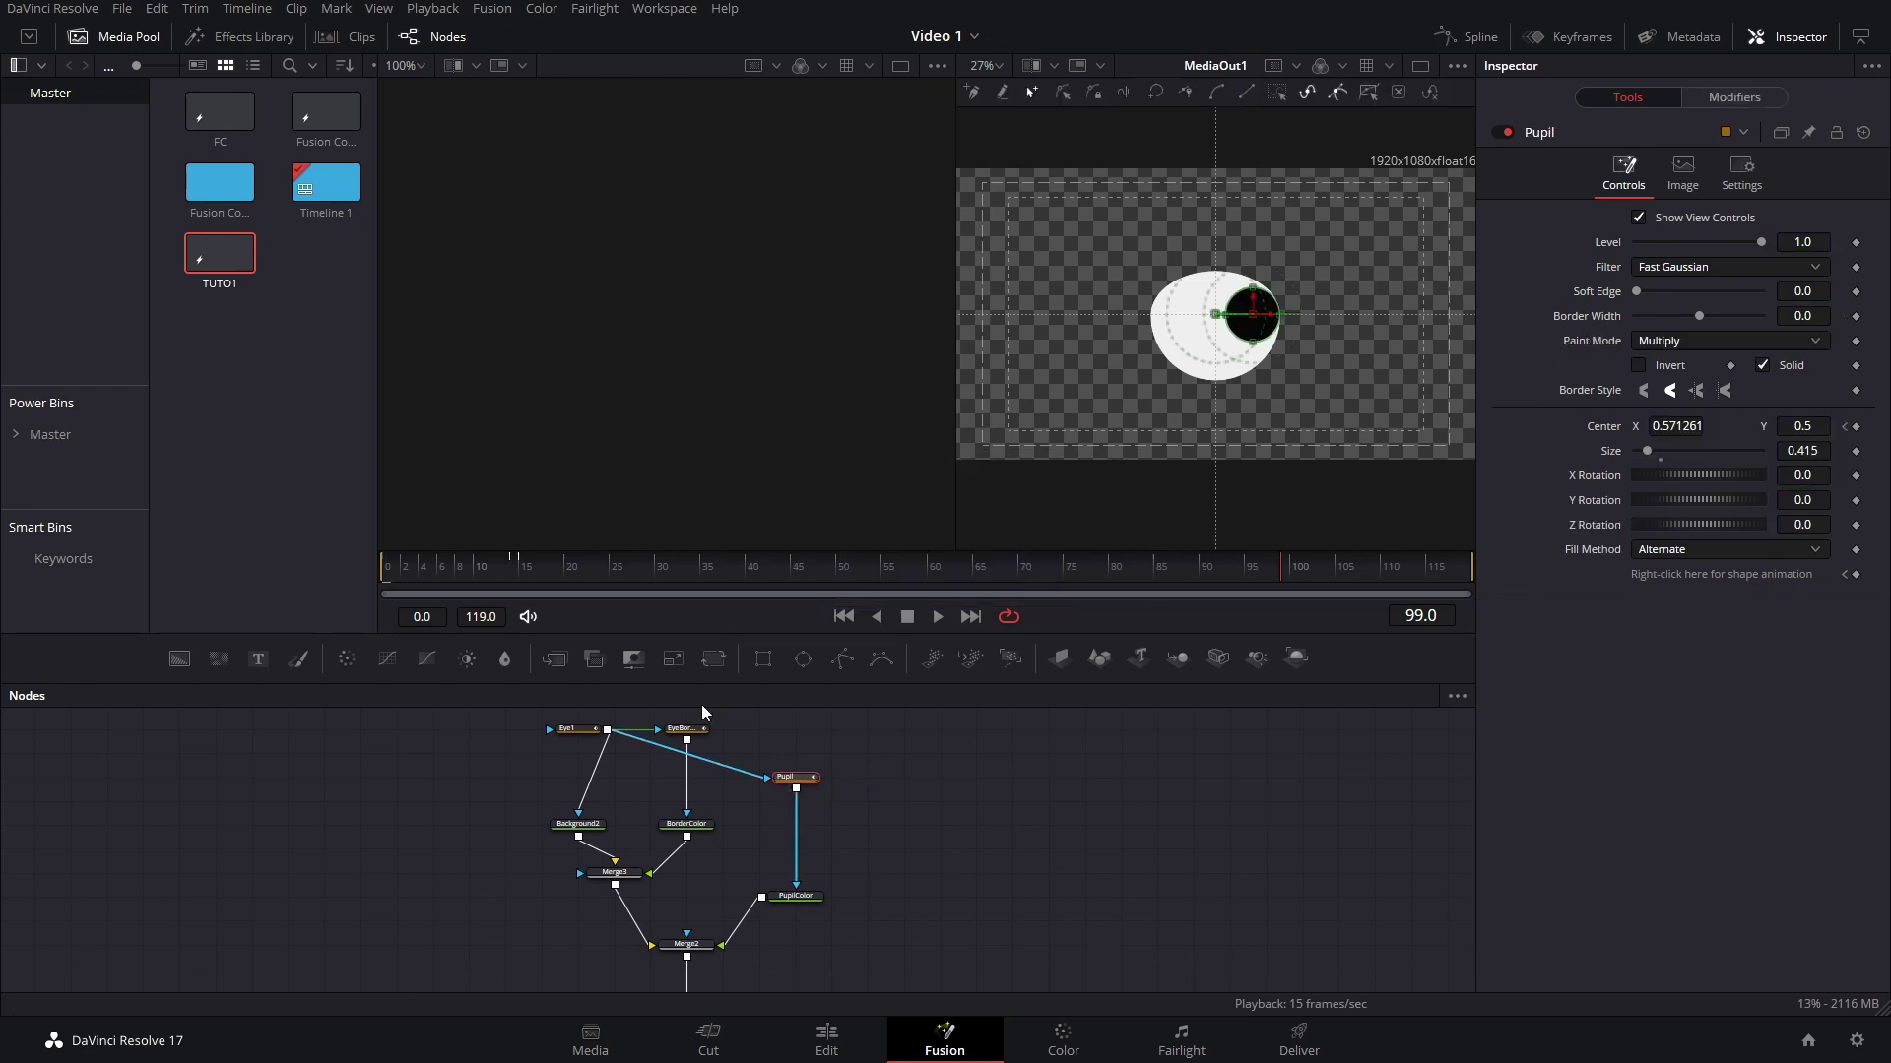
click(510, 566)
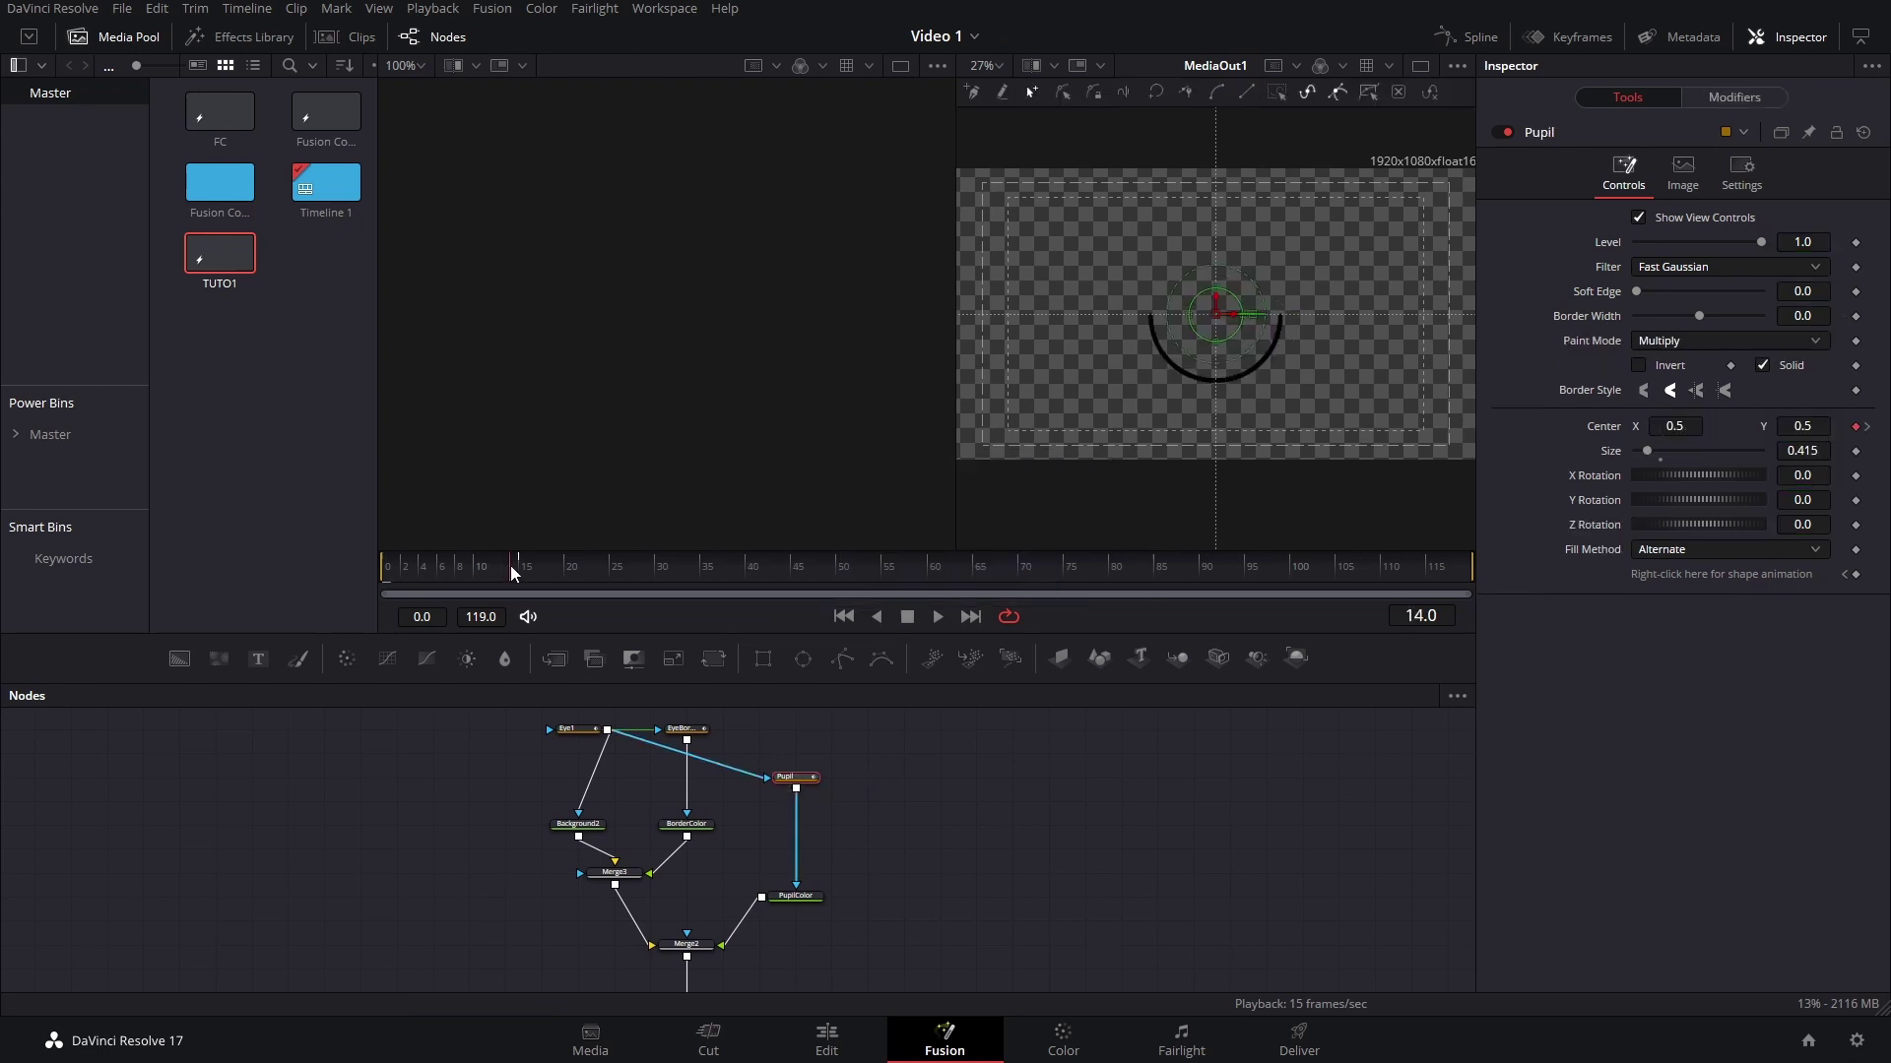
click(400, 573)
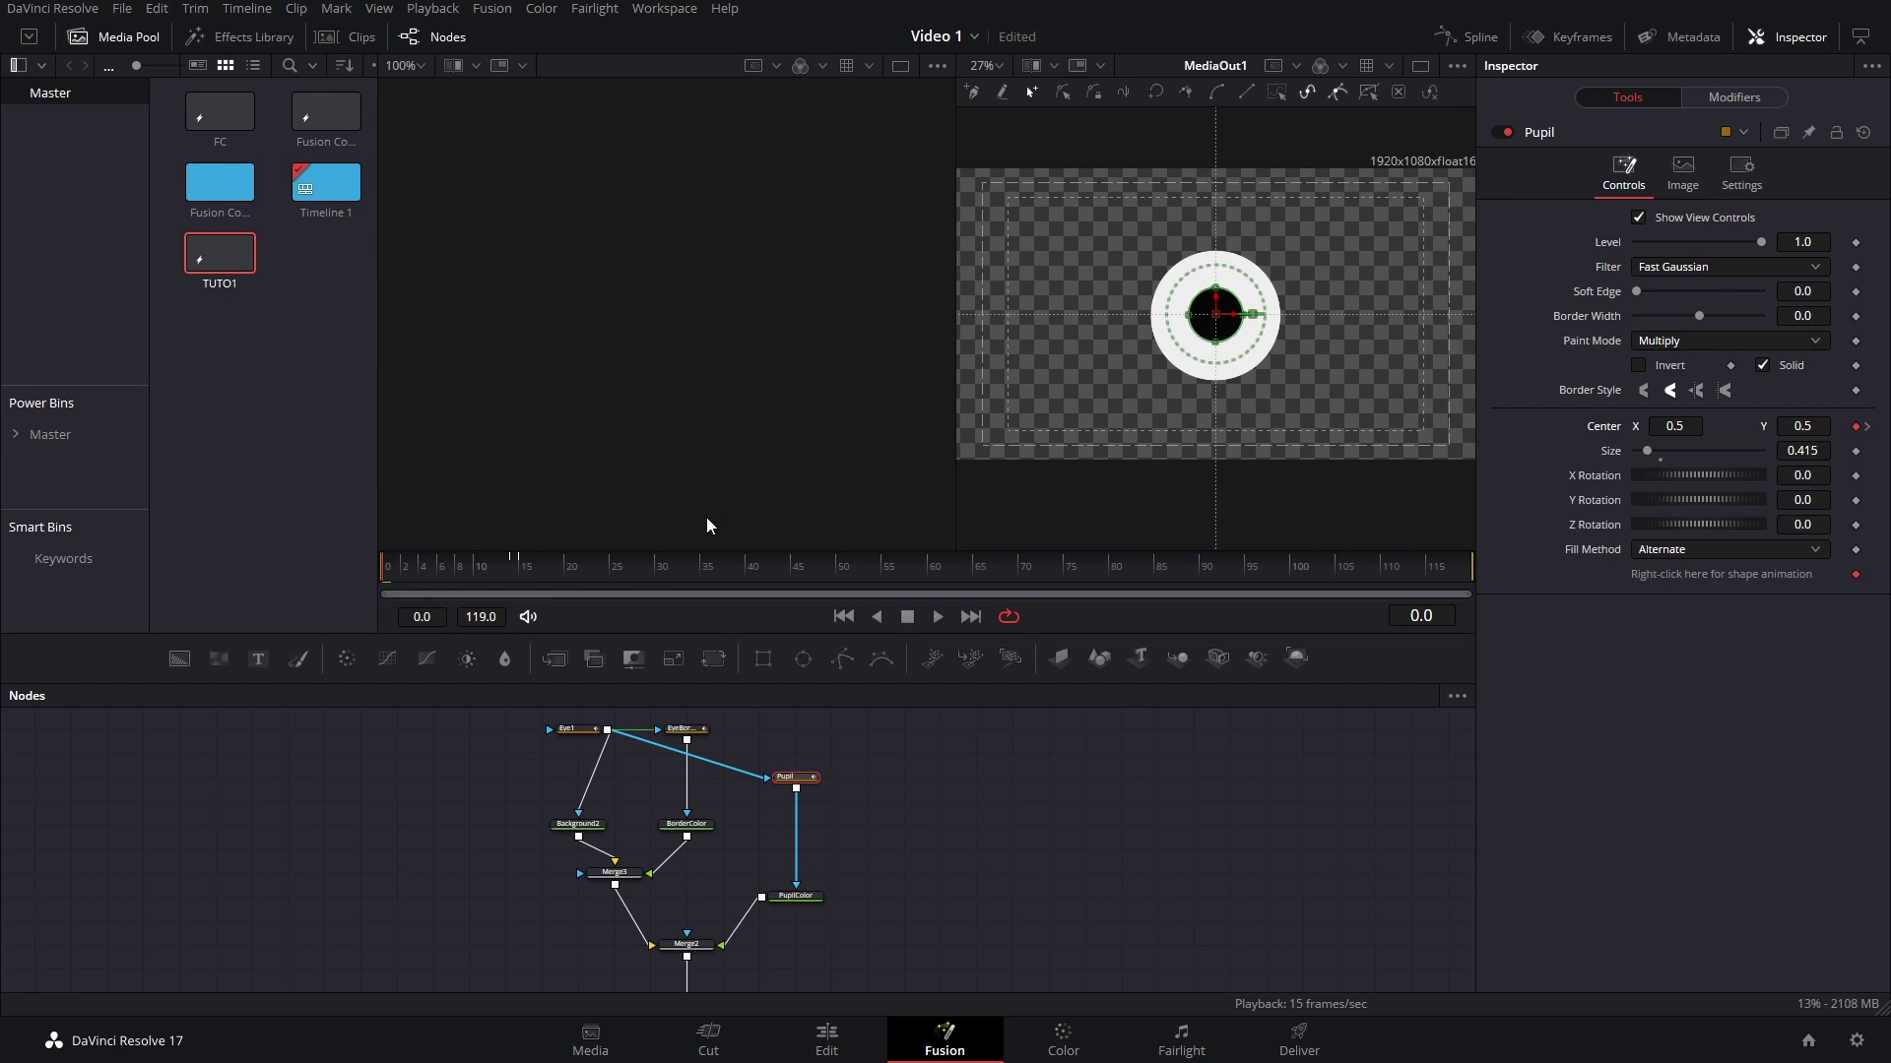
click(514, 576)
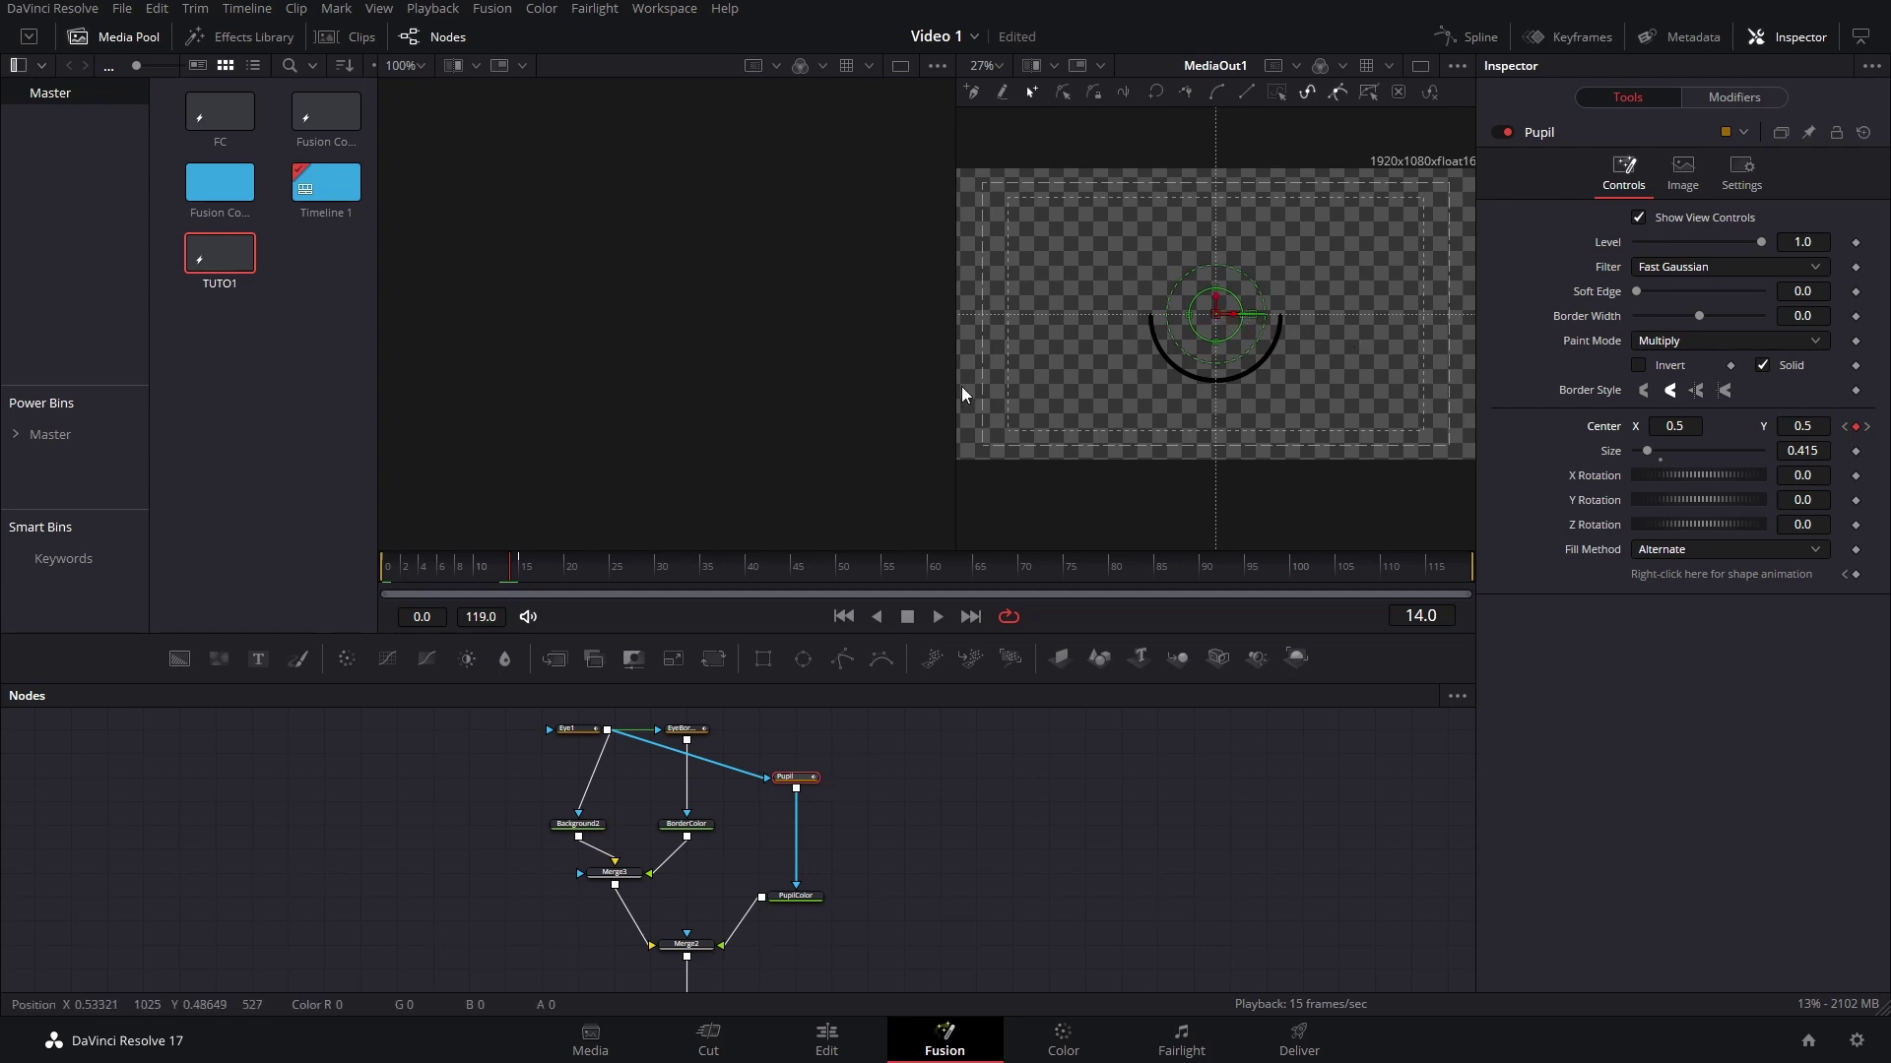
drag(514, 580, 525, 584)
drag(557, 569, 695, 601)
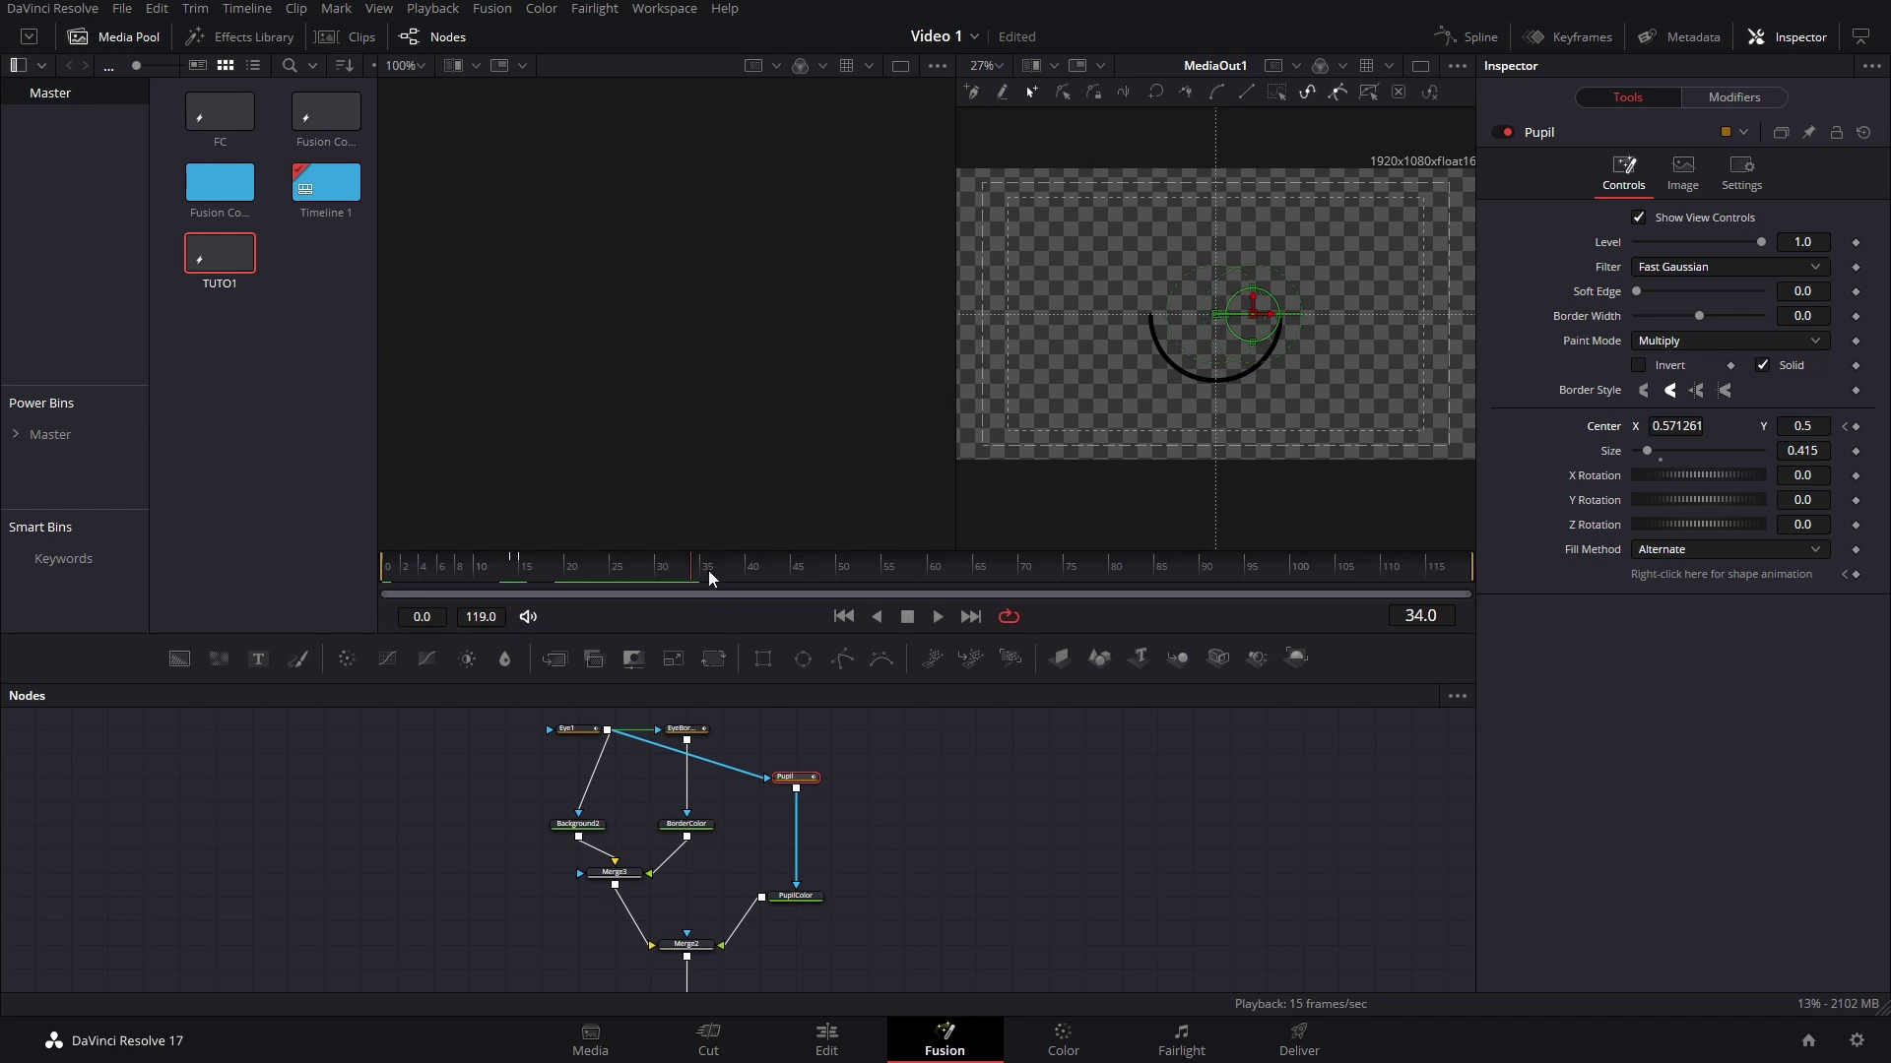
drag(707, 571, 693, 579)
Keyframe the pupil centre at frame 34 and shift it left to X about 0.43.
click(1855, 426)
drag(1675, 426, 1542, 426)
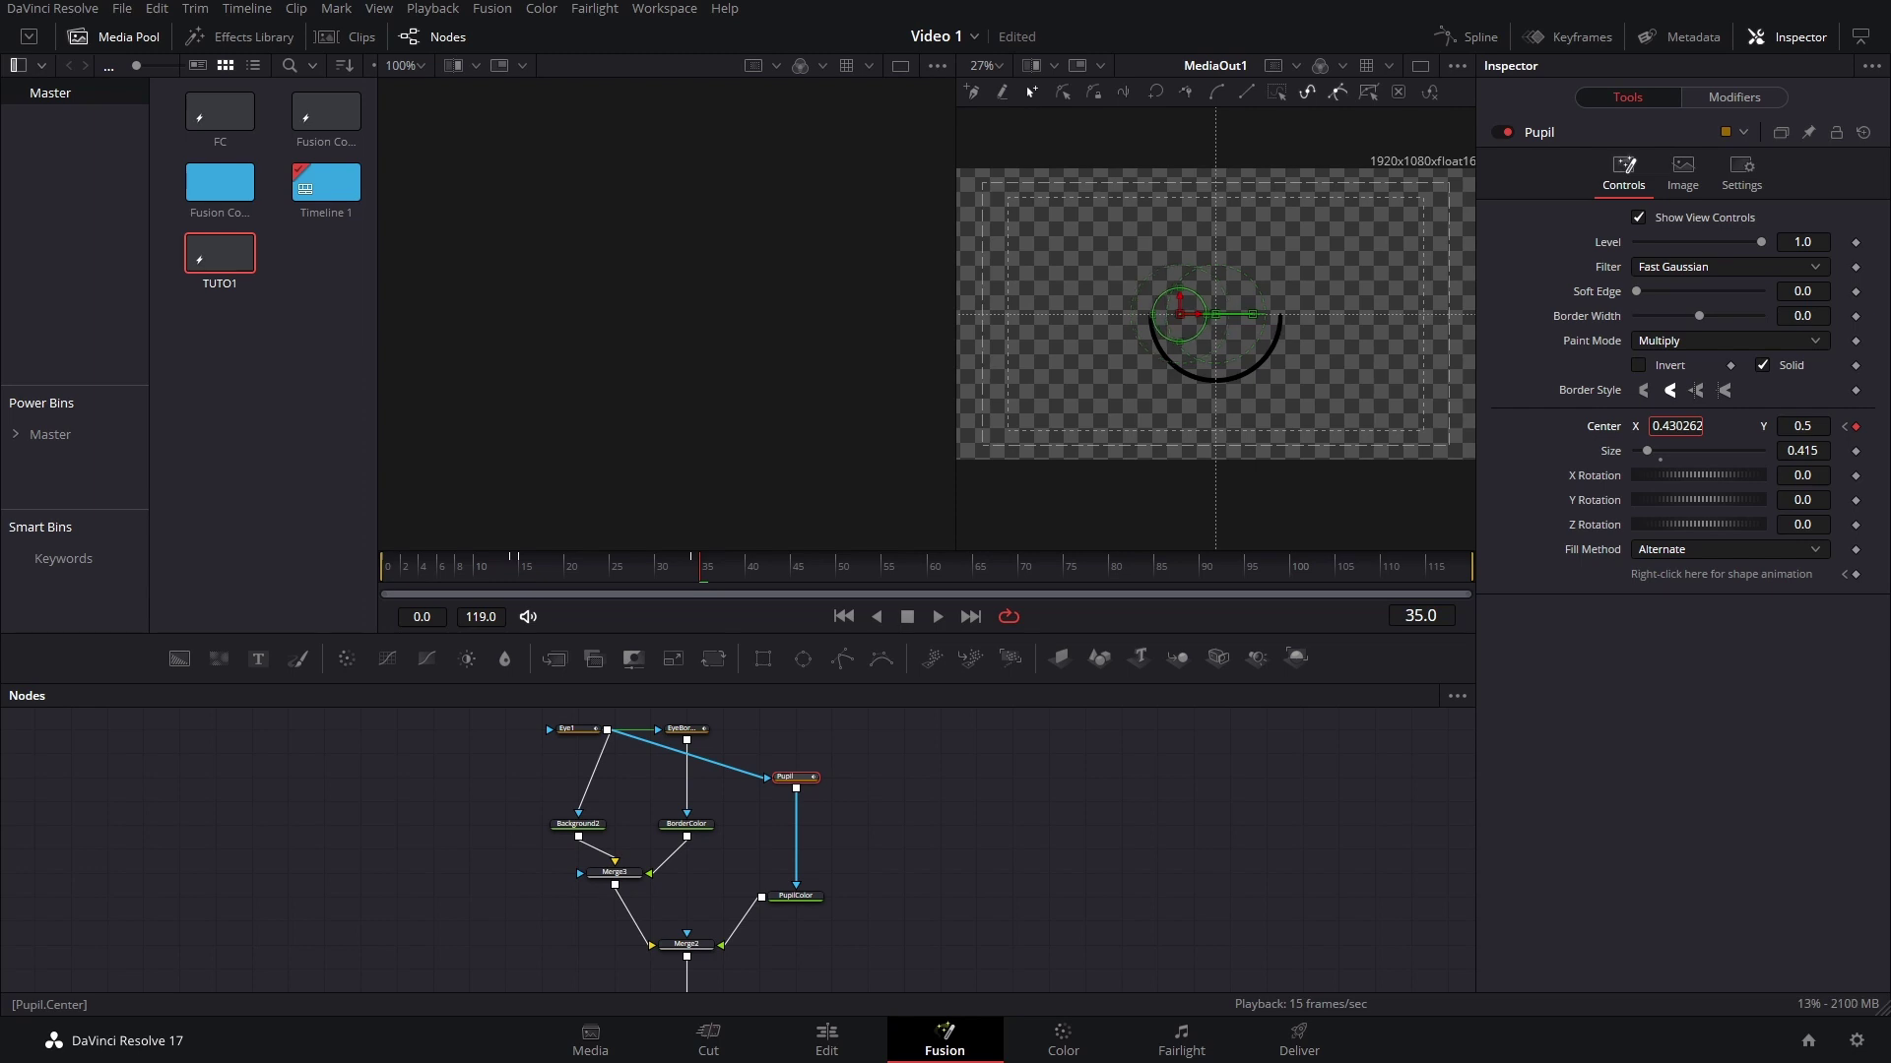
drag(736, 569, 860, 588)
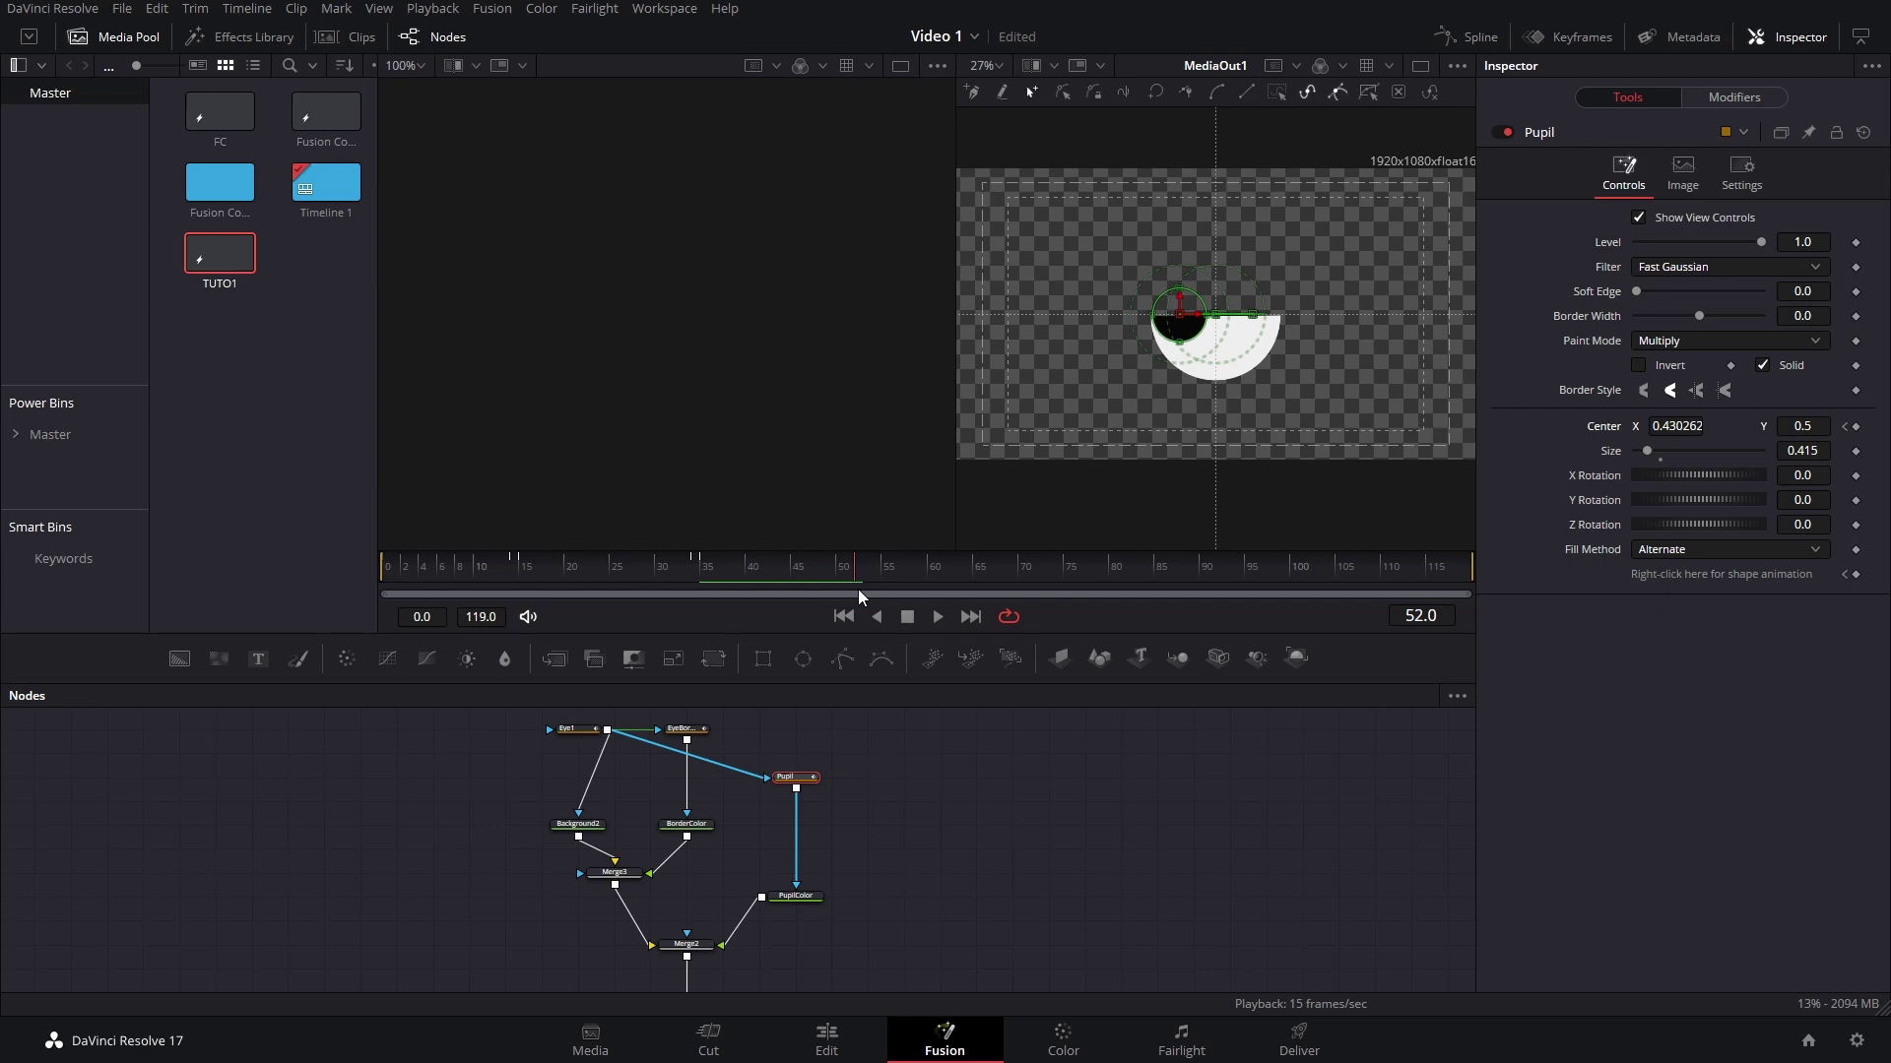
Keyframe the pupil centre at frame 54 and recentre it to X 0.5 at frame 55.
drag(859, 589, 880, 593)
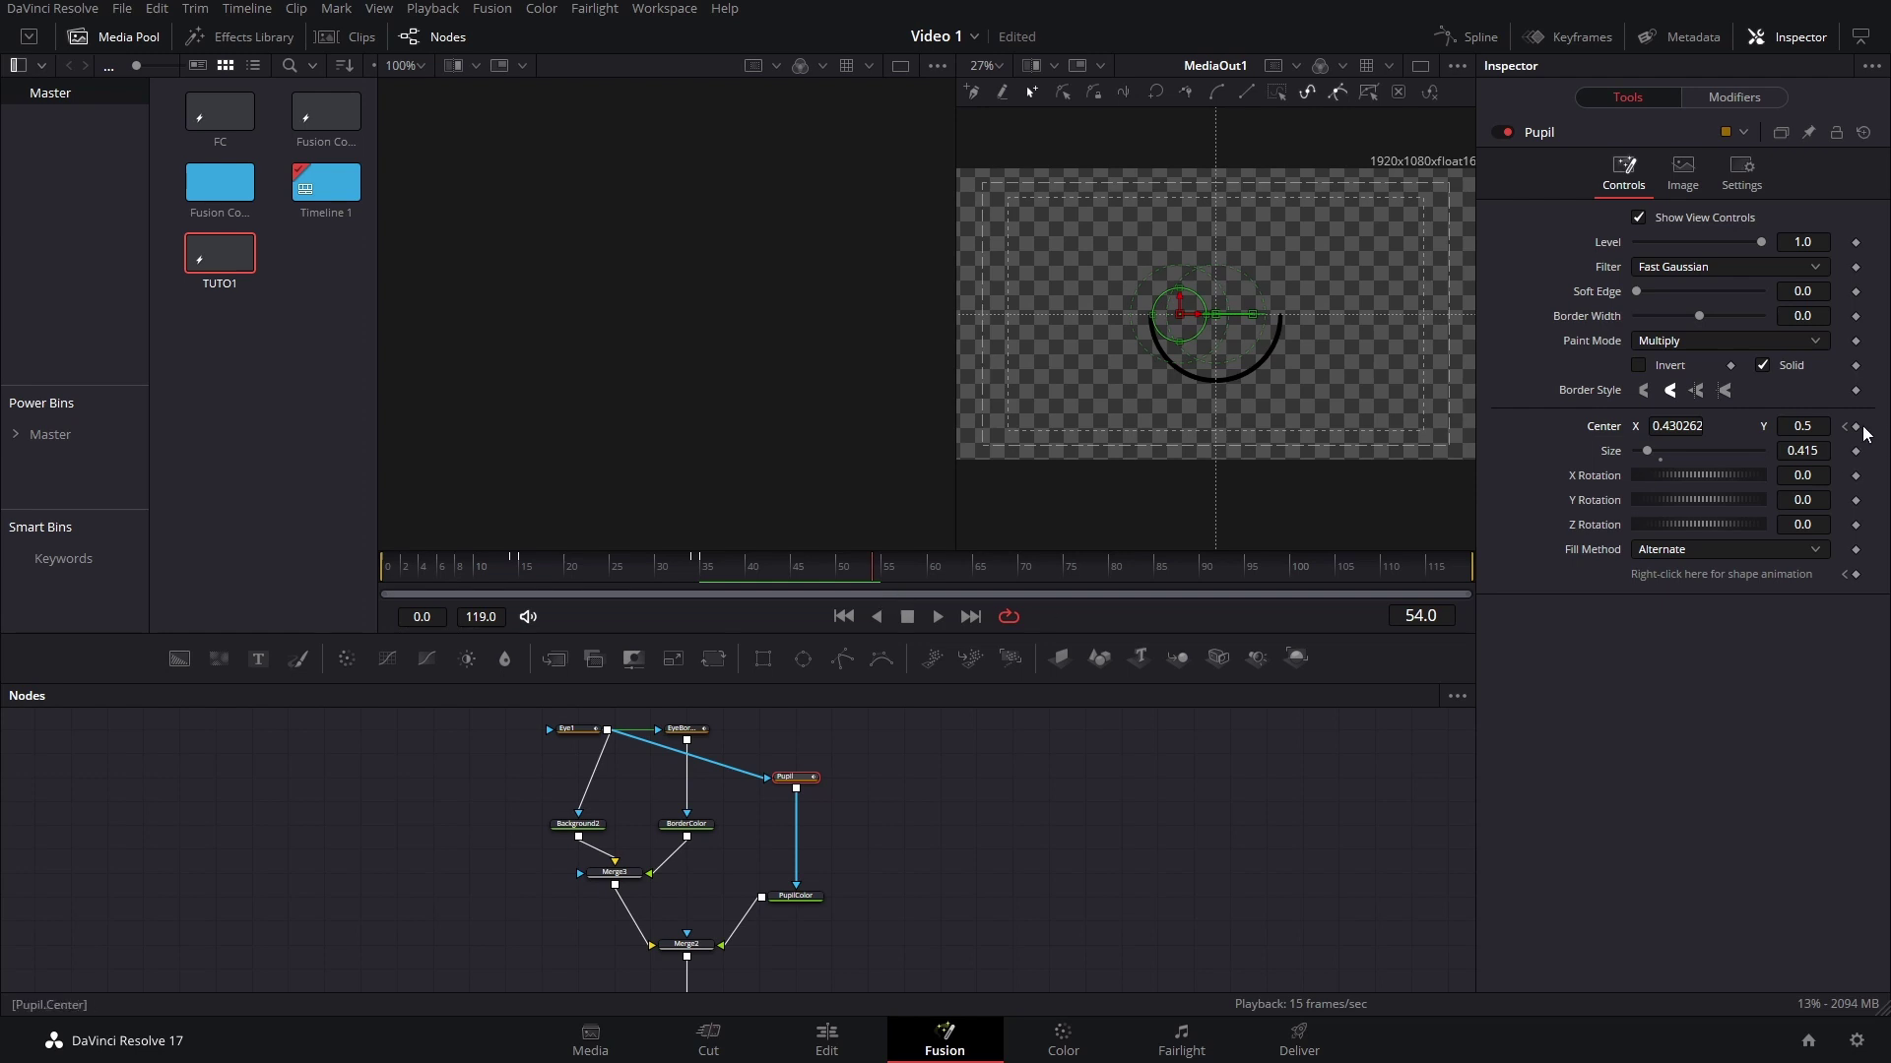
click(1856, 428)
click(886, 577)
click(1680, 436)
text(0.5)
key(Tab)
Rewind, deselect Pupil, play the darting pupil animation, then reselect the Pupil shape.
drag(490, 581, 380, 575)
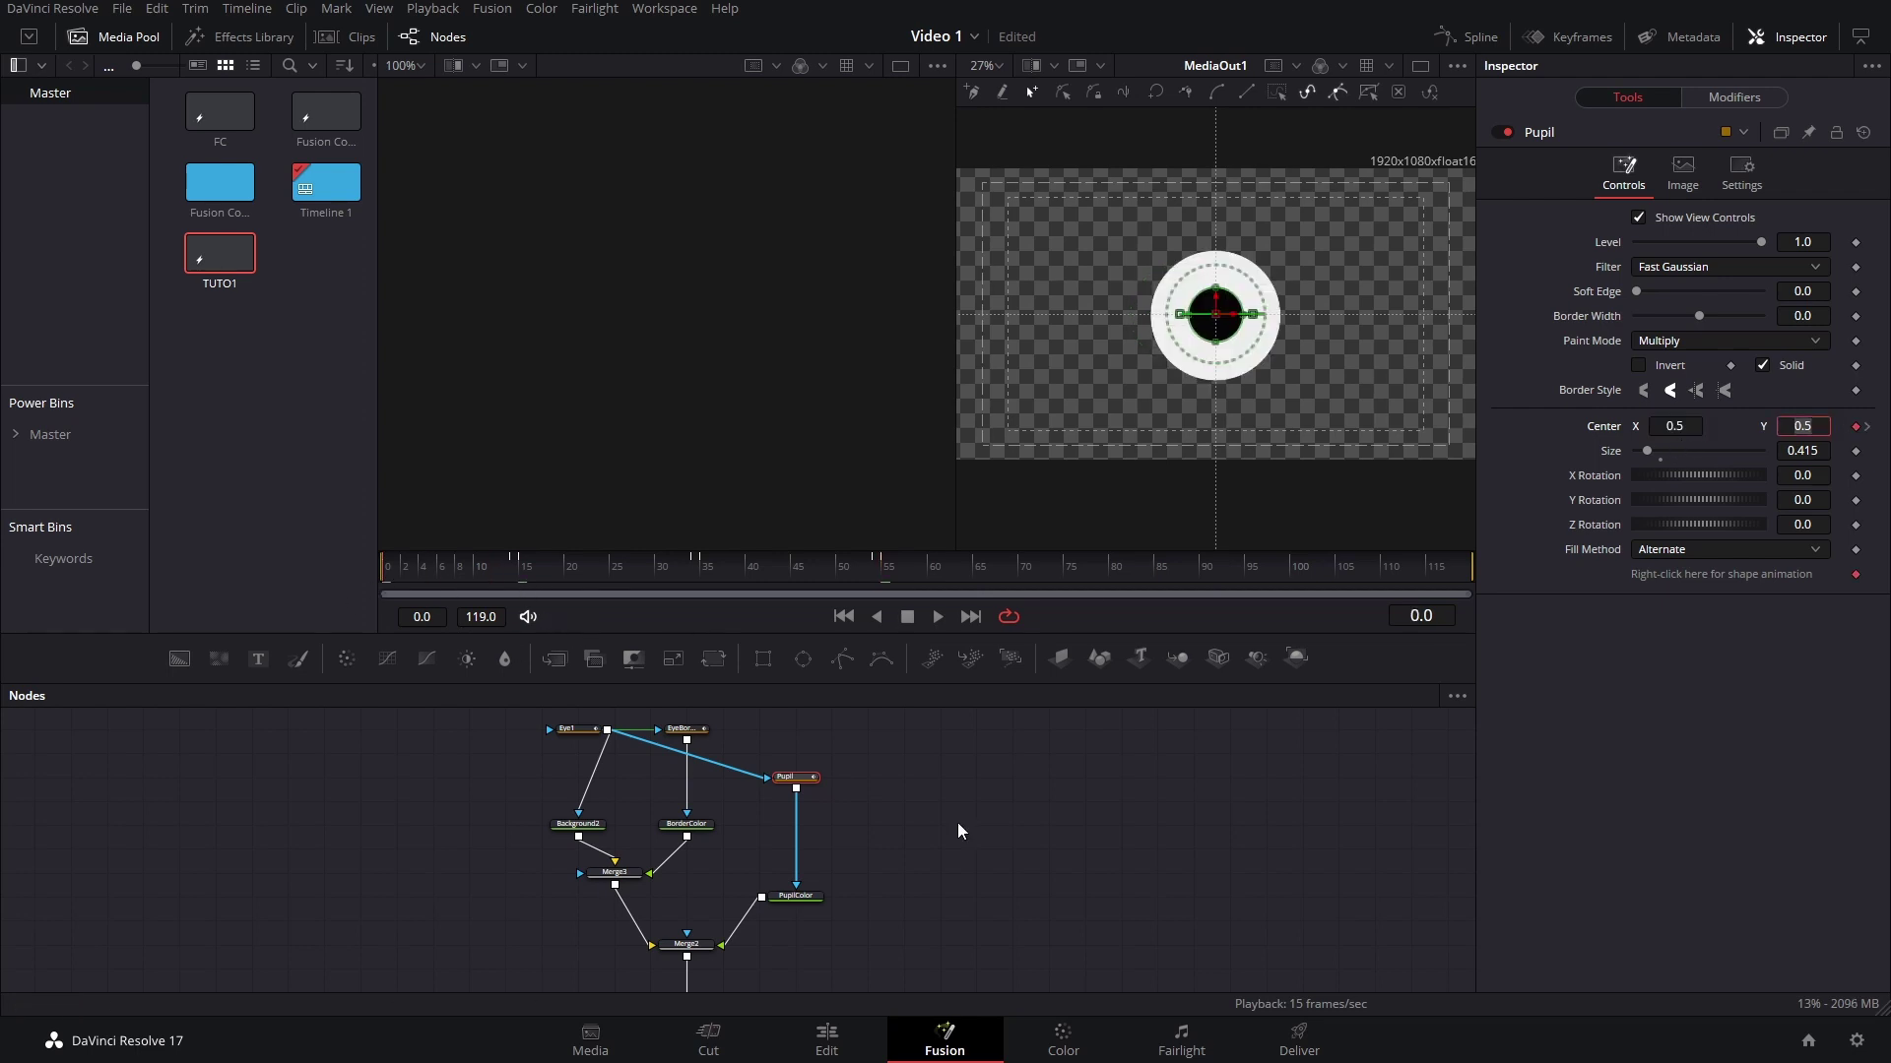
click(958, 823)
key(space)
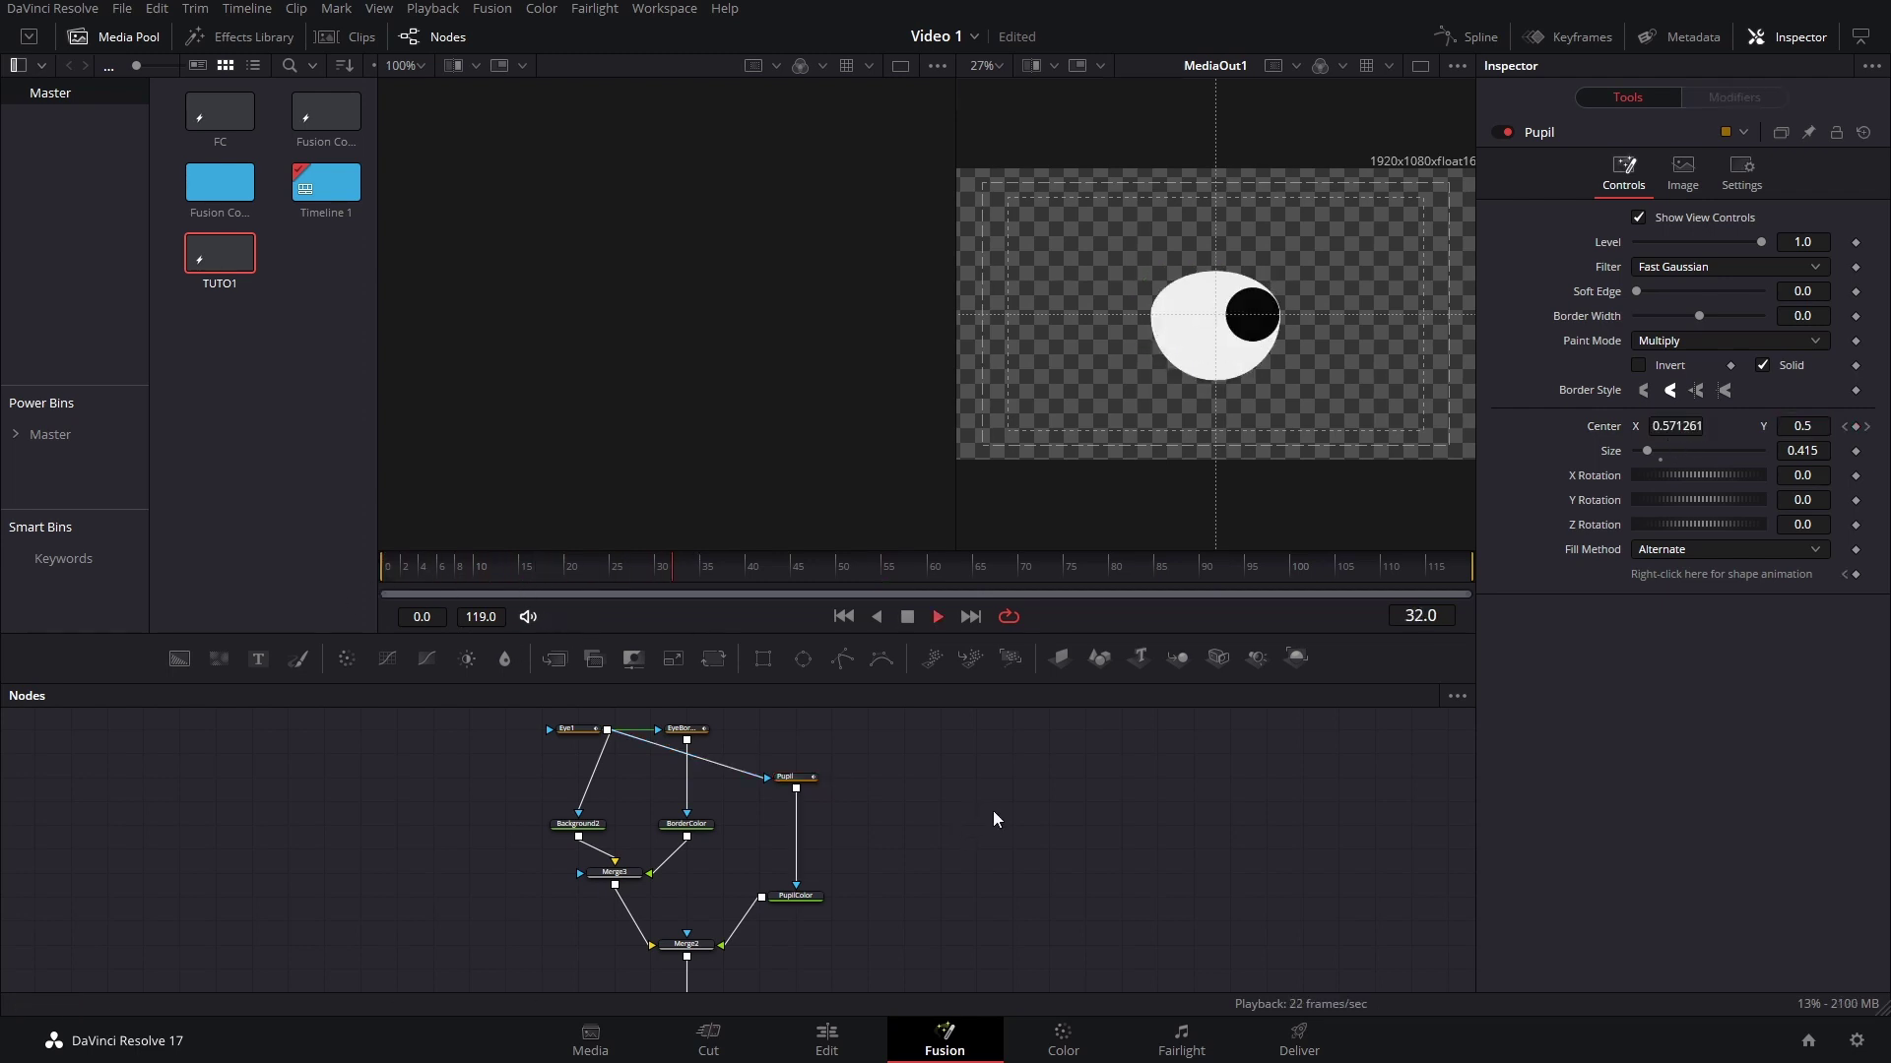
key(space)
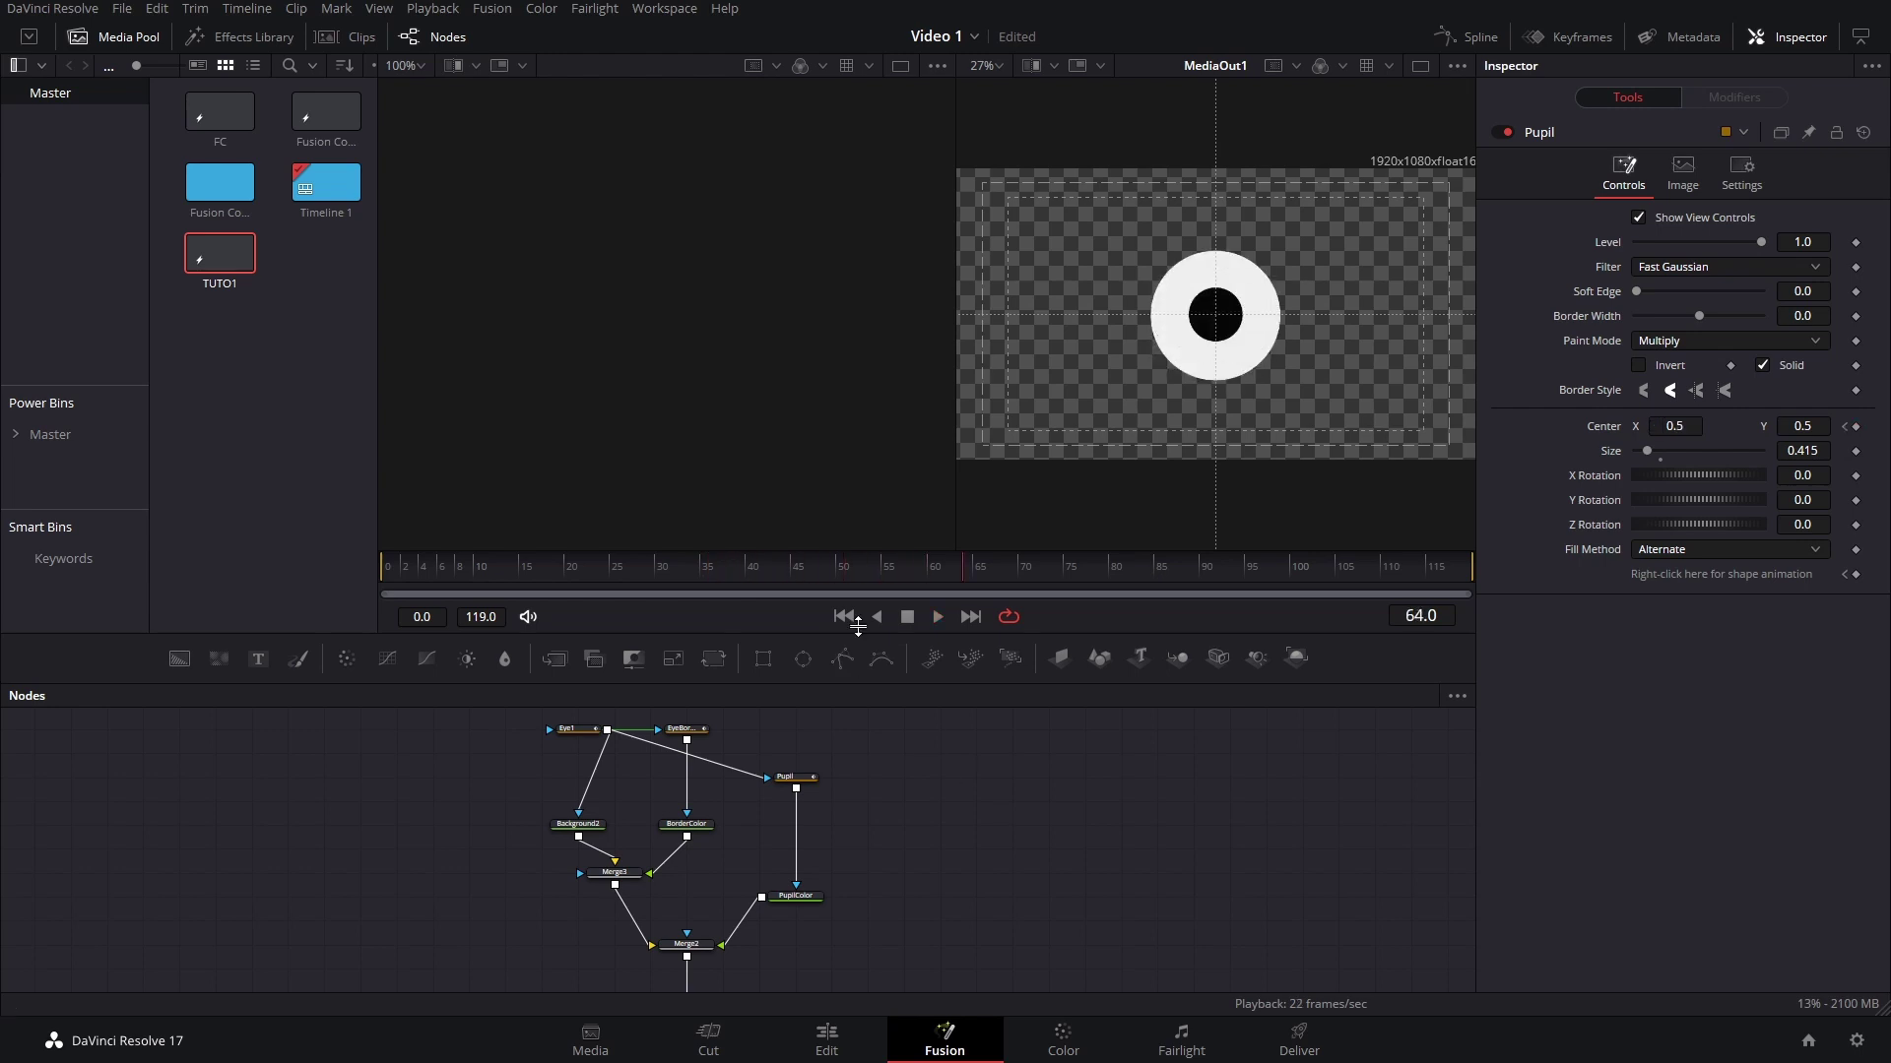
click(788, 776)
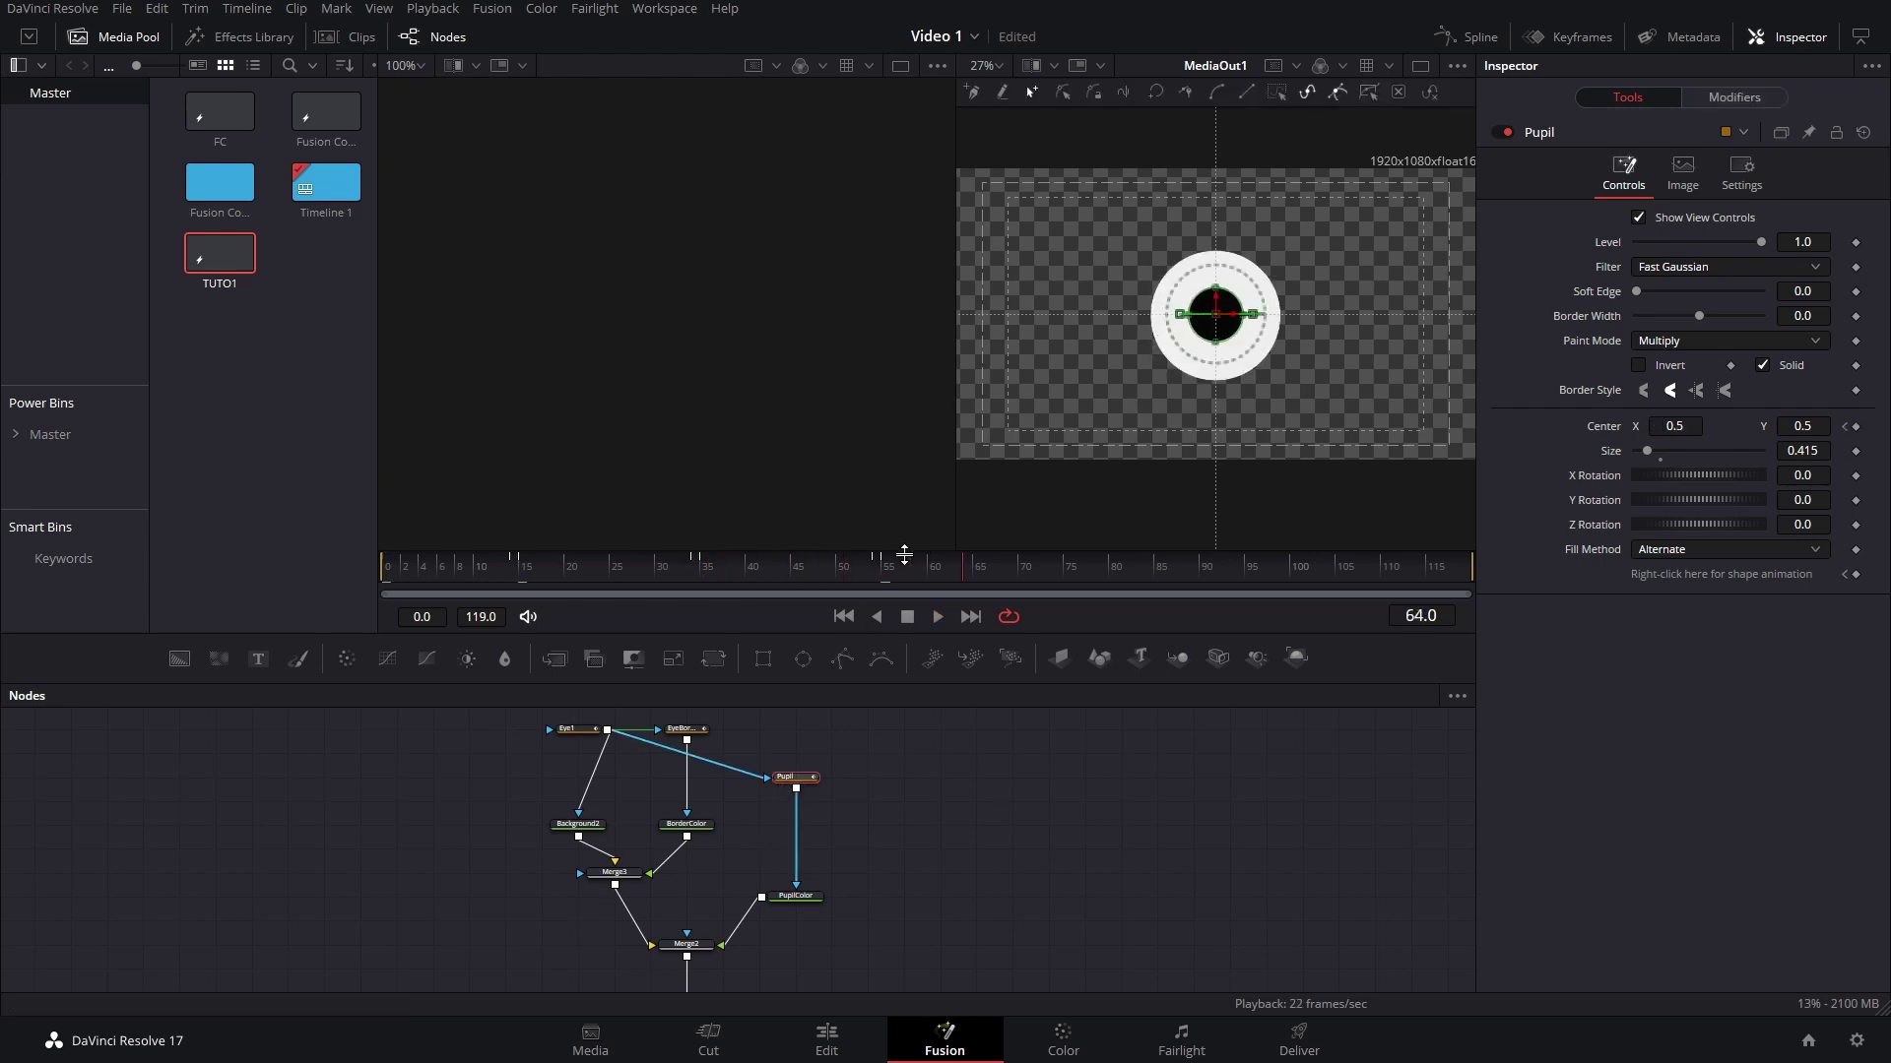
Fit the pupil's keyframes into the curve graph and hide Eye1's curve.
click(883, 583)
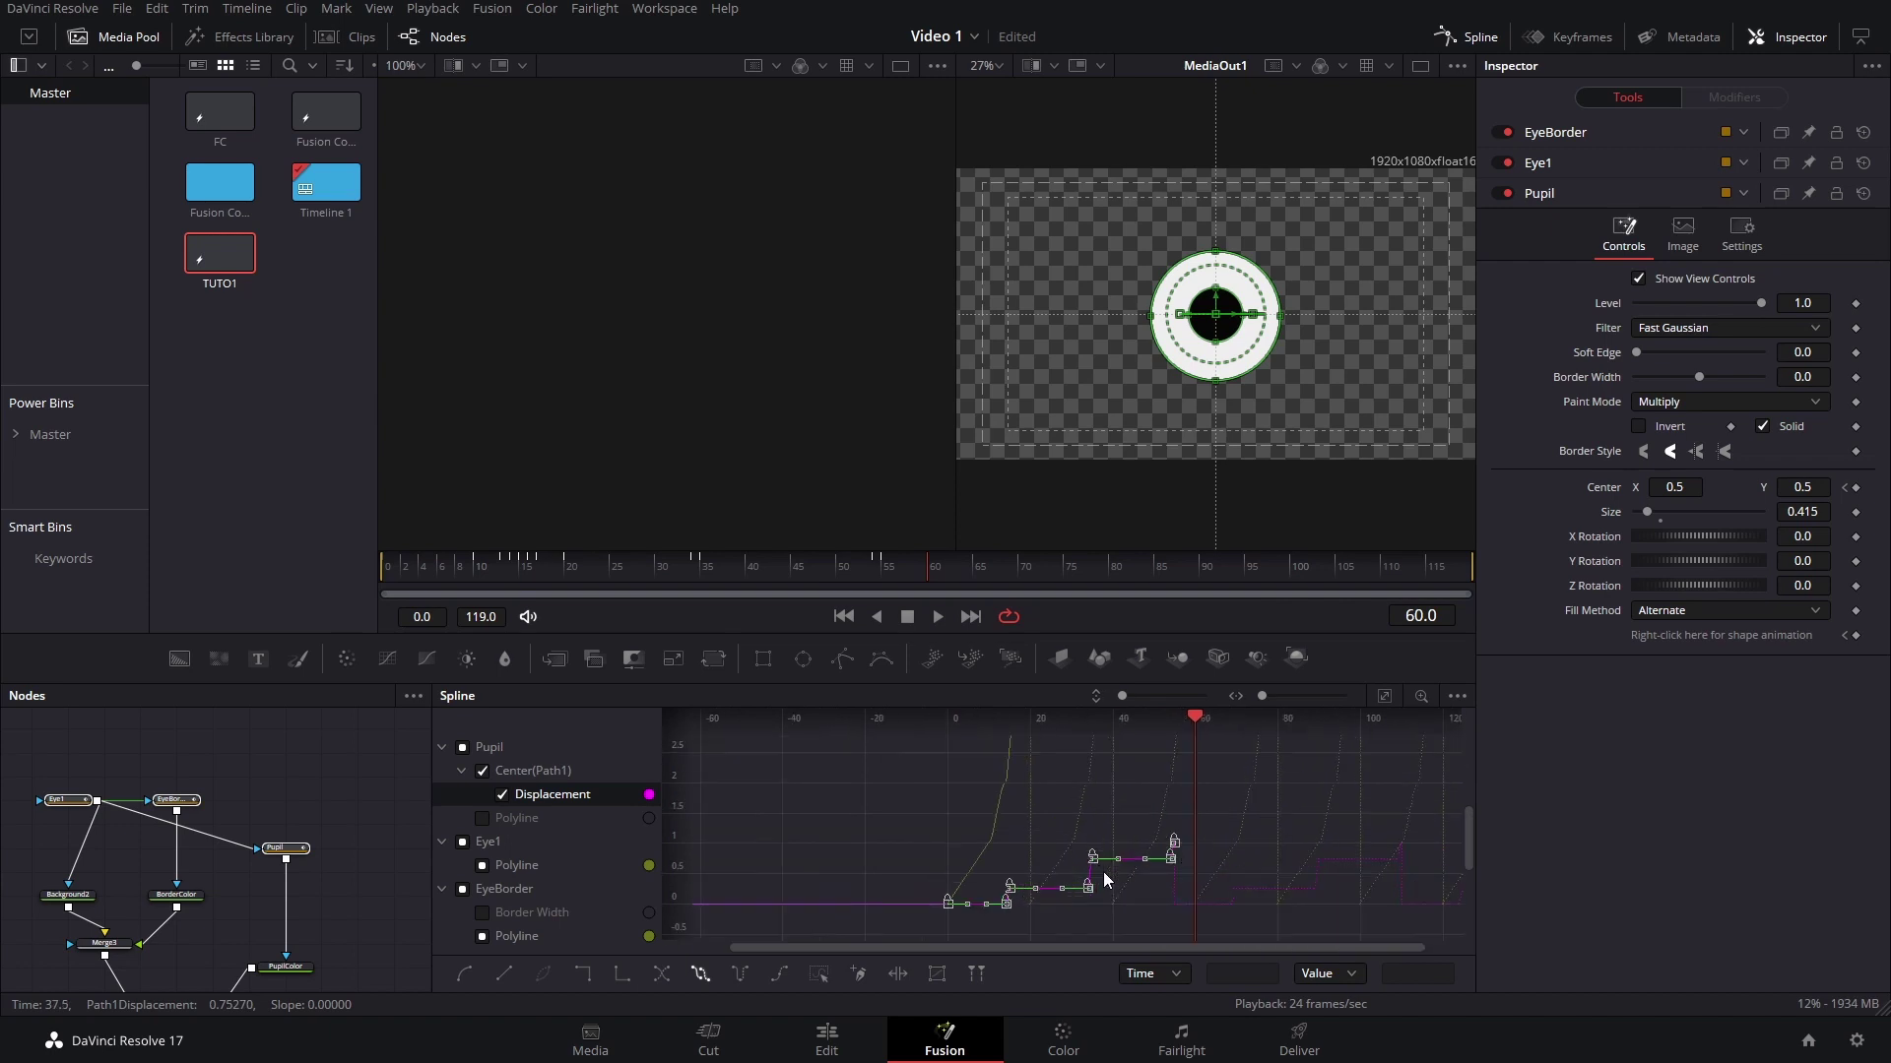
drag(1174, 824, 1119, 848)
drag(40, 771, 347, 862)
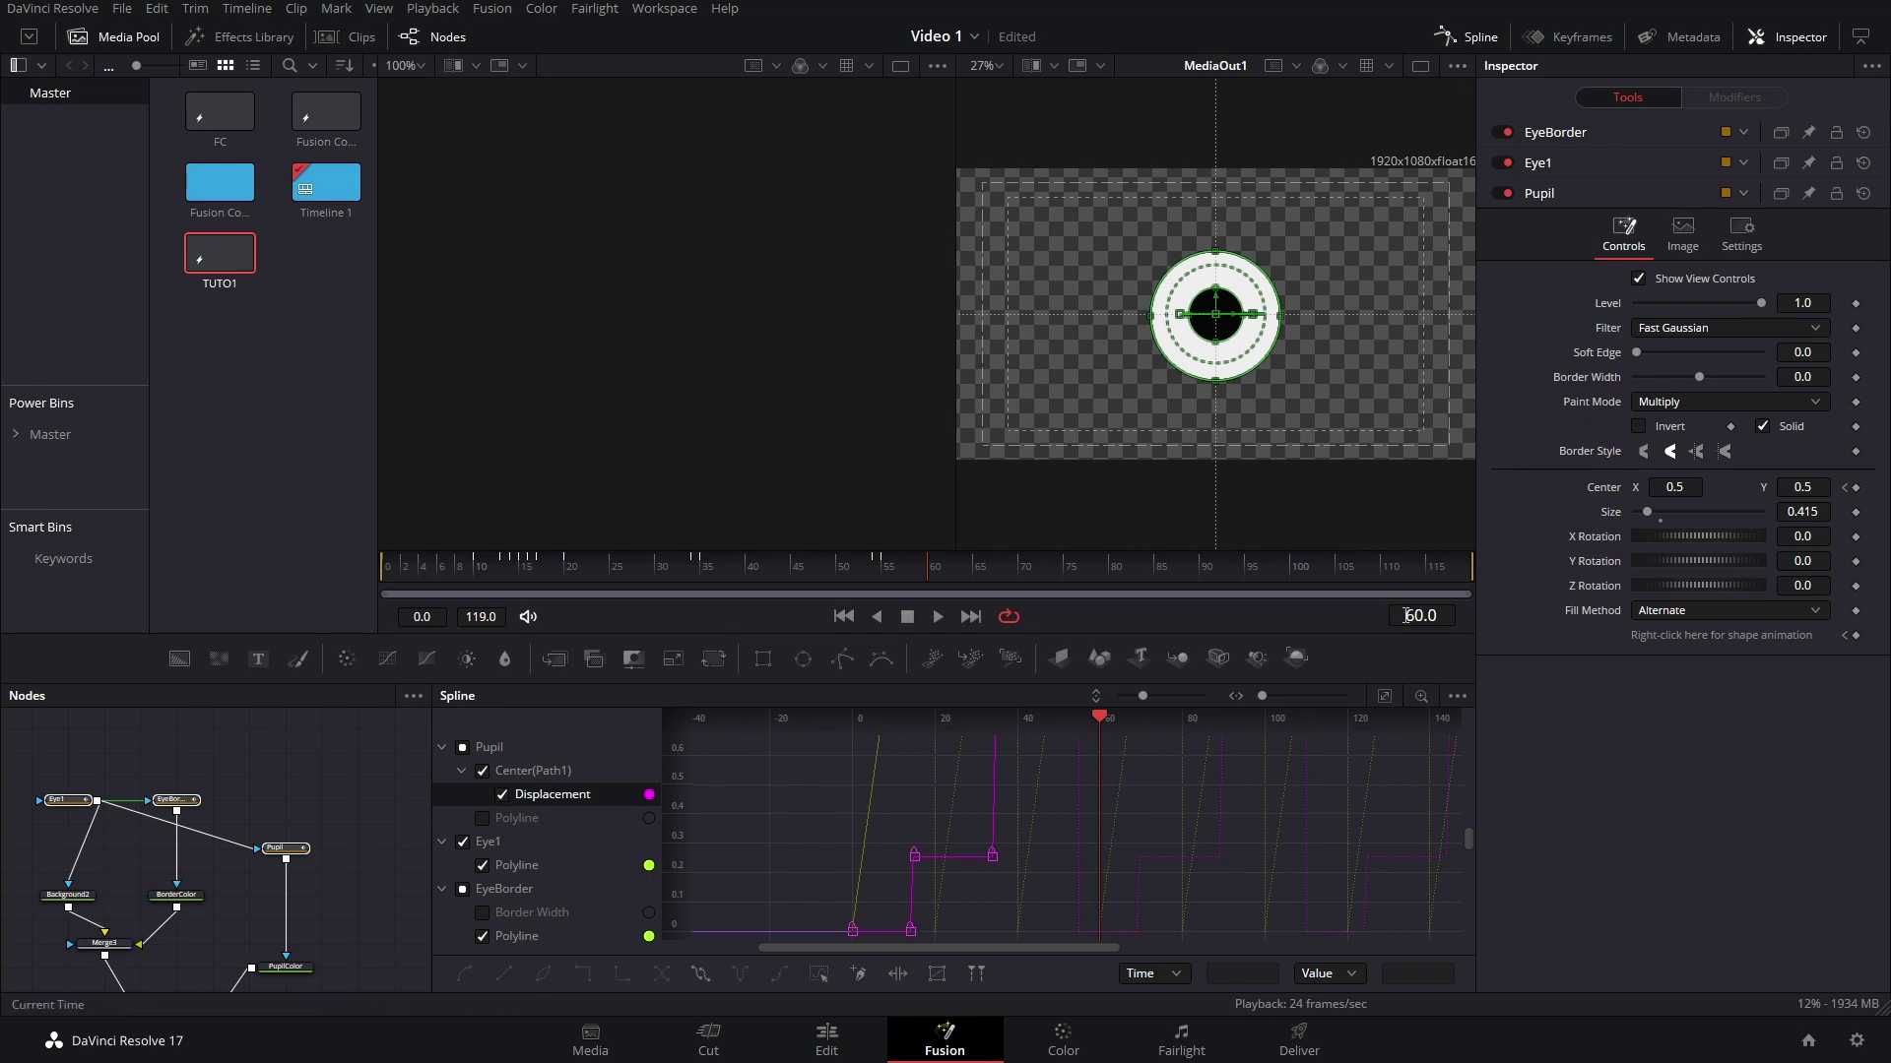
click(1383, 696)
scroll(1198, 818, down, 5)
drag(1223, 810, 1101, 858)
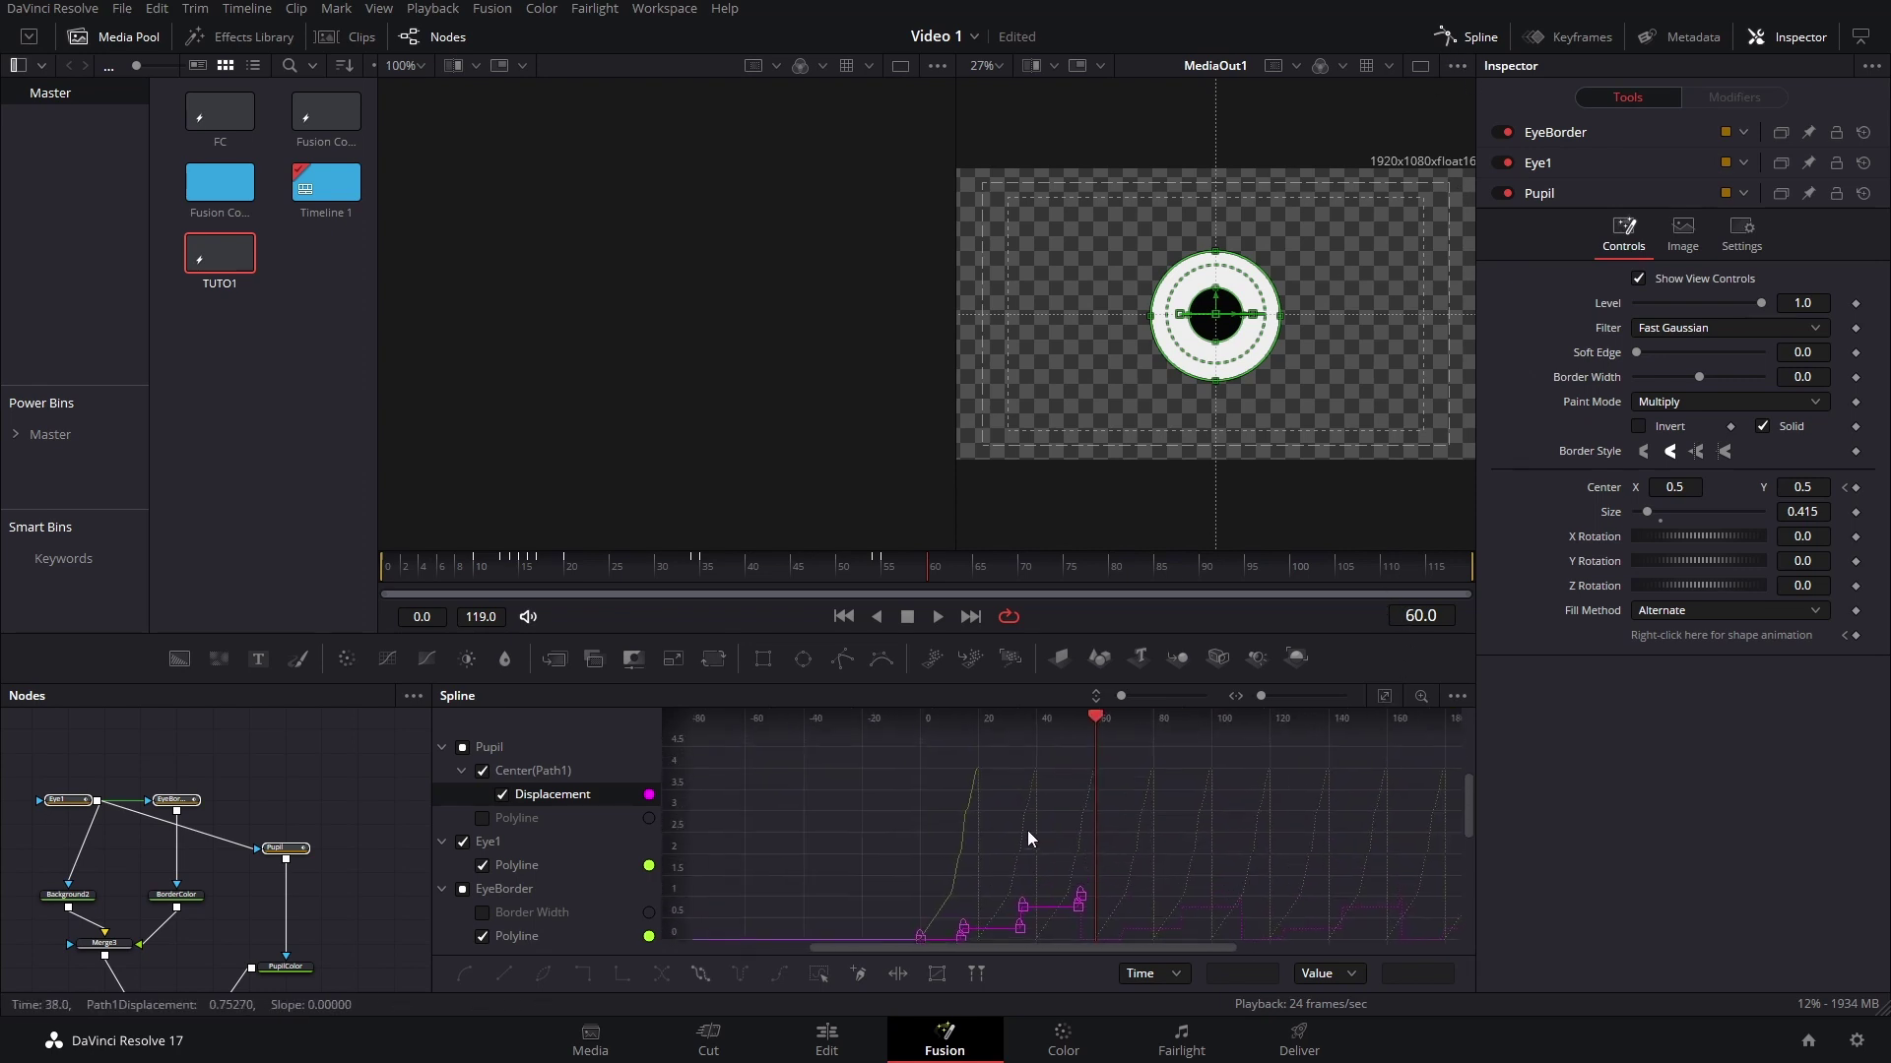
click(462, 841)
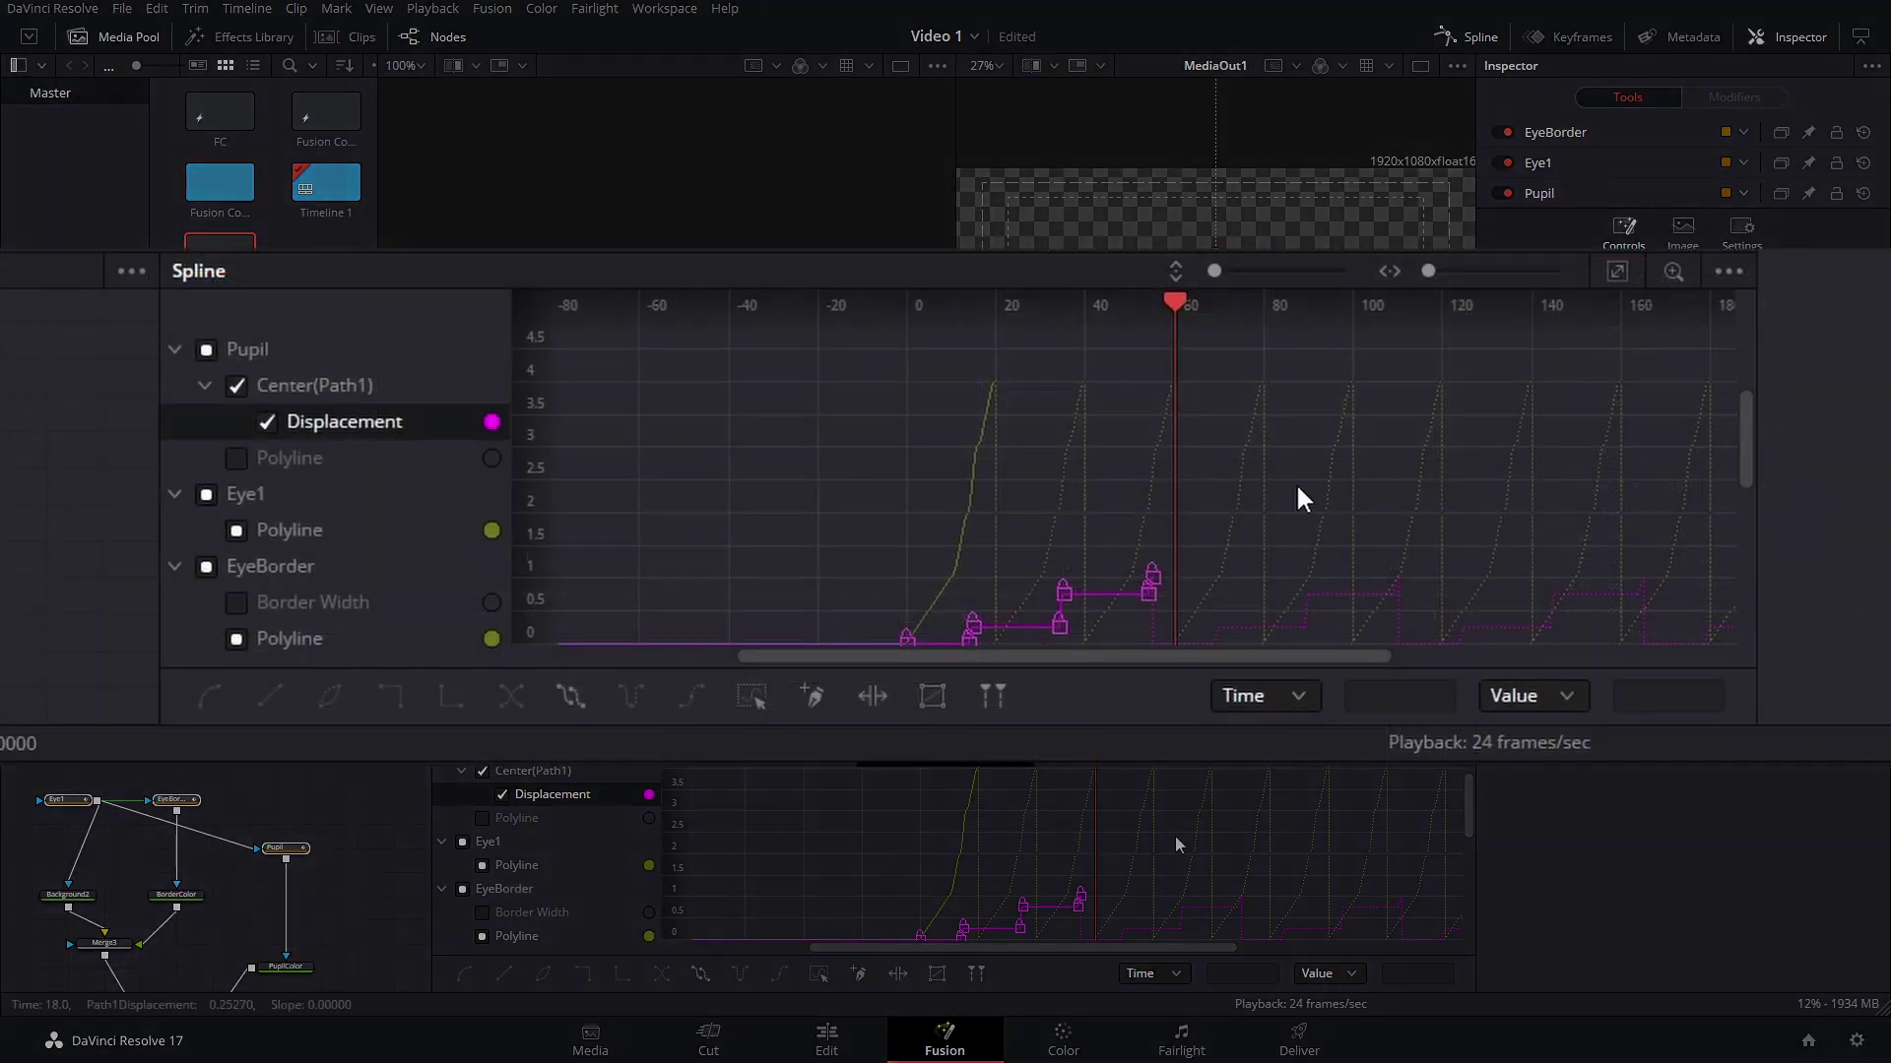
Frame the pupil's stepped Displacement curve, then restore the Spline editor to normal size with F4.
drag(1435, 459, 1388, 364)
scroll(1103, 499, up, 4)
drag(1205, 475, 1292, 669)
scroll(1135, 861, down, 5)
drag(1323, 409, 1301, 503)
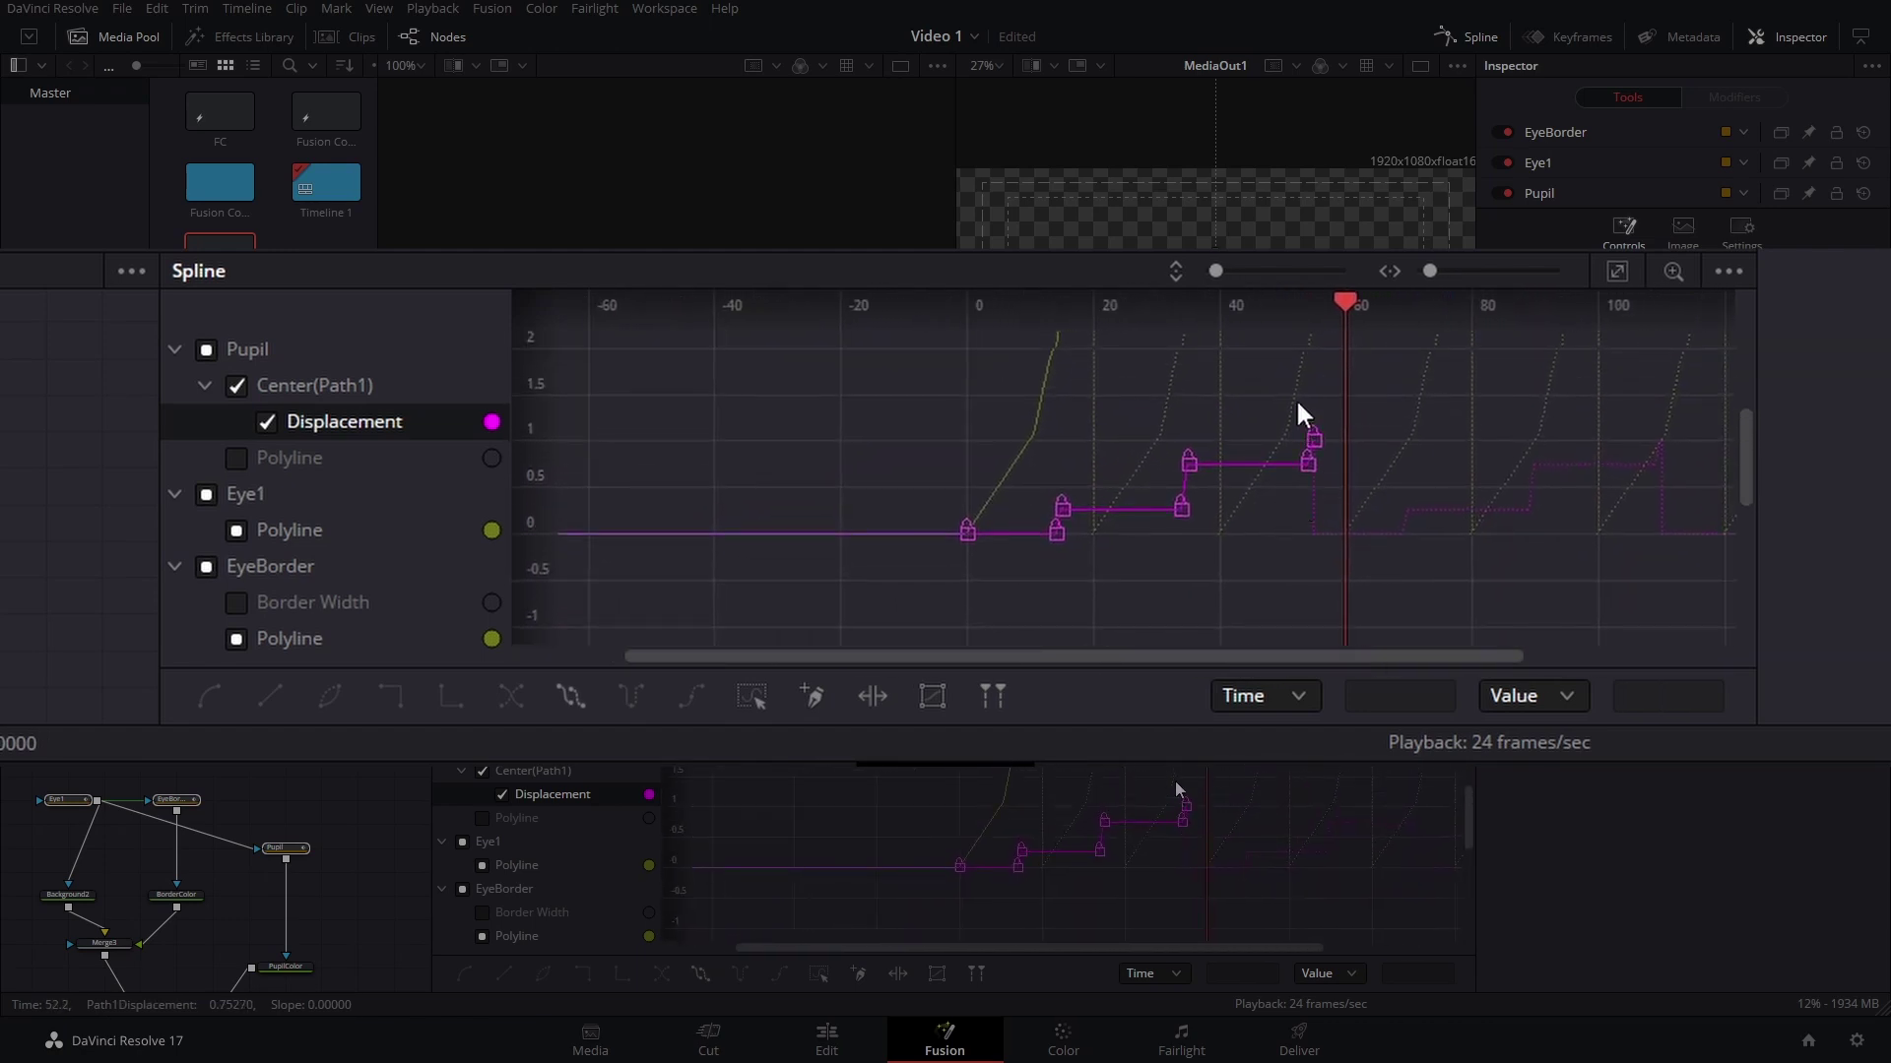
drag(1329, 453, 1157, 571)
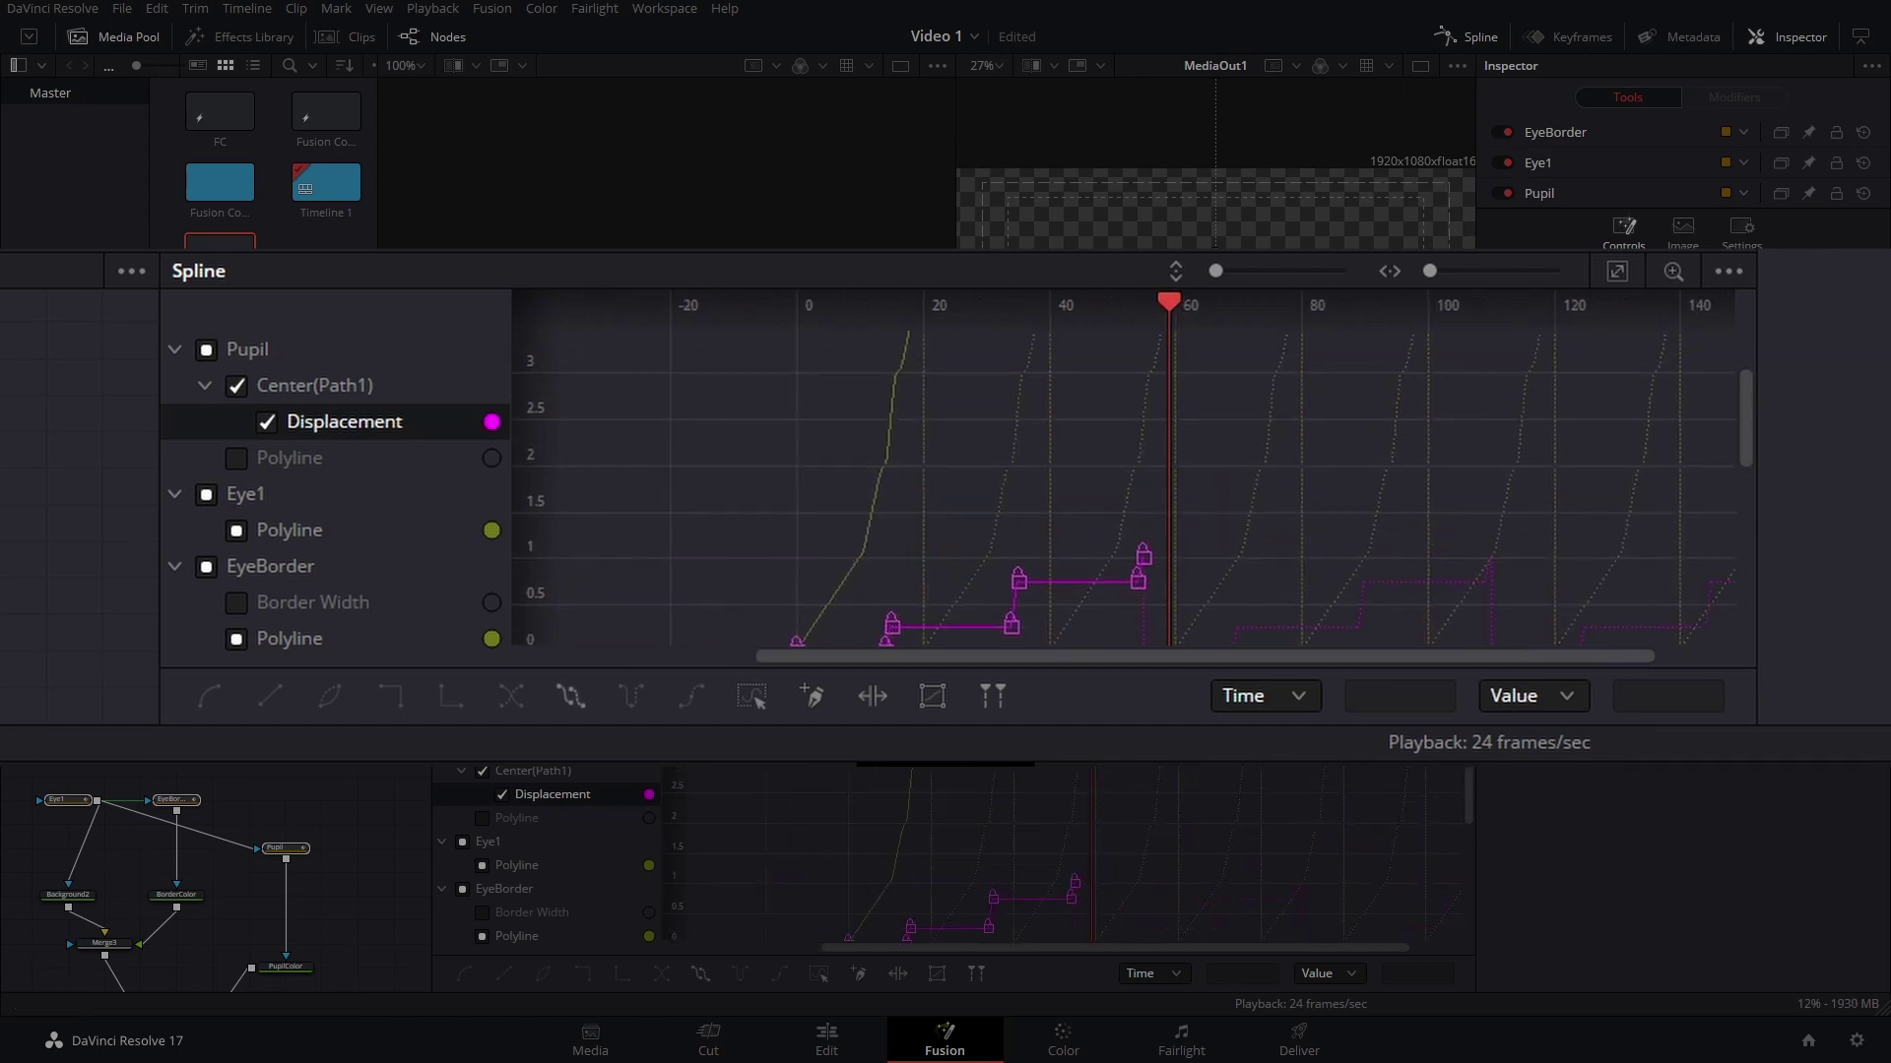
scroll(1181, 430, up, 2)
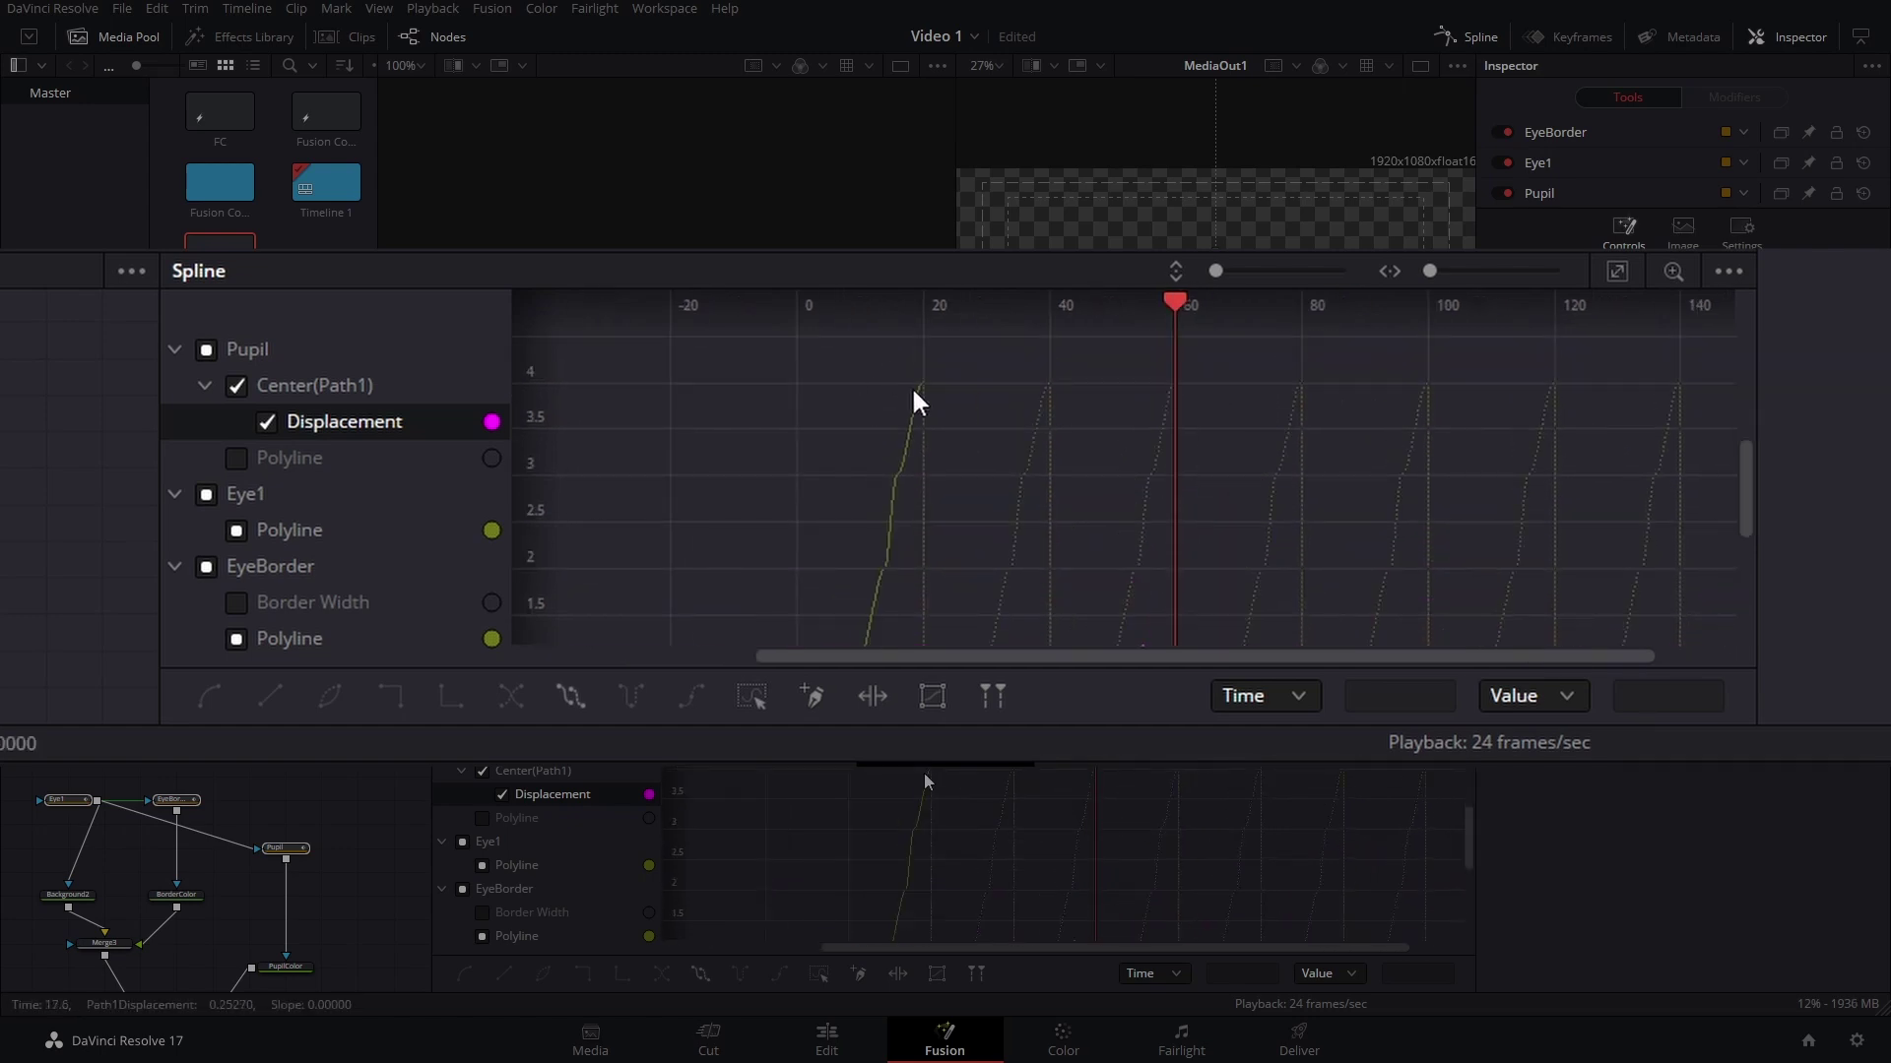
scroll(1321, 554, down, 2)
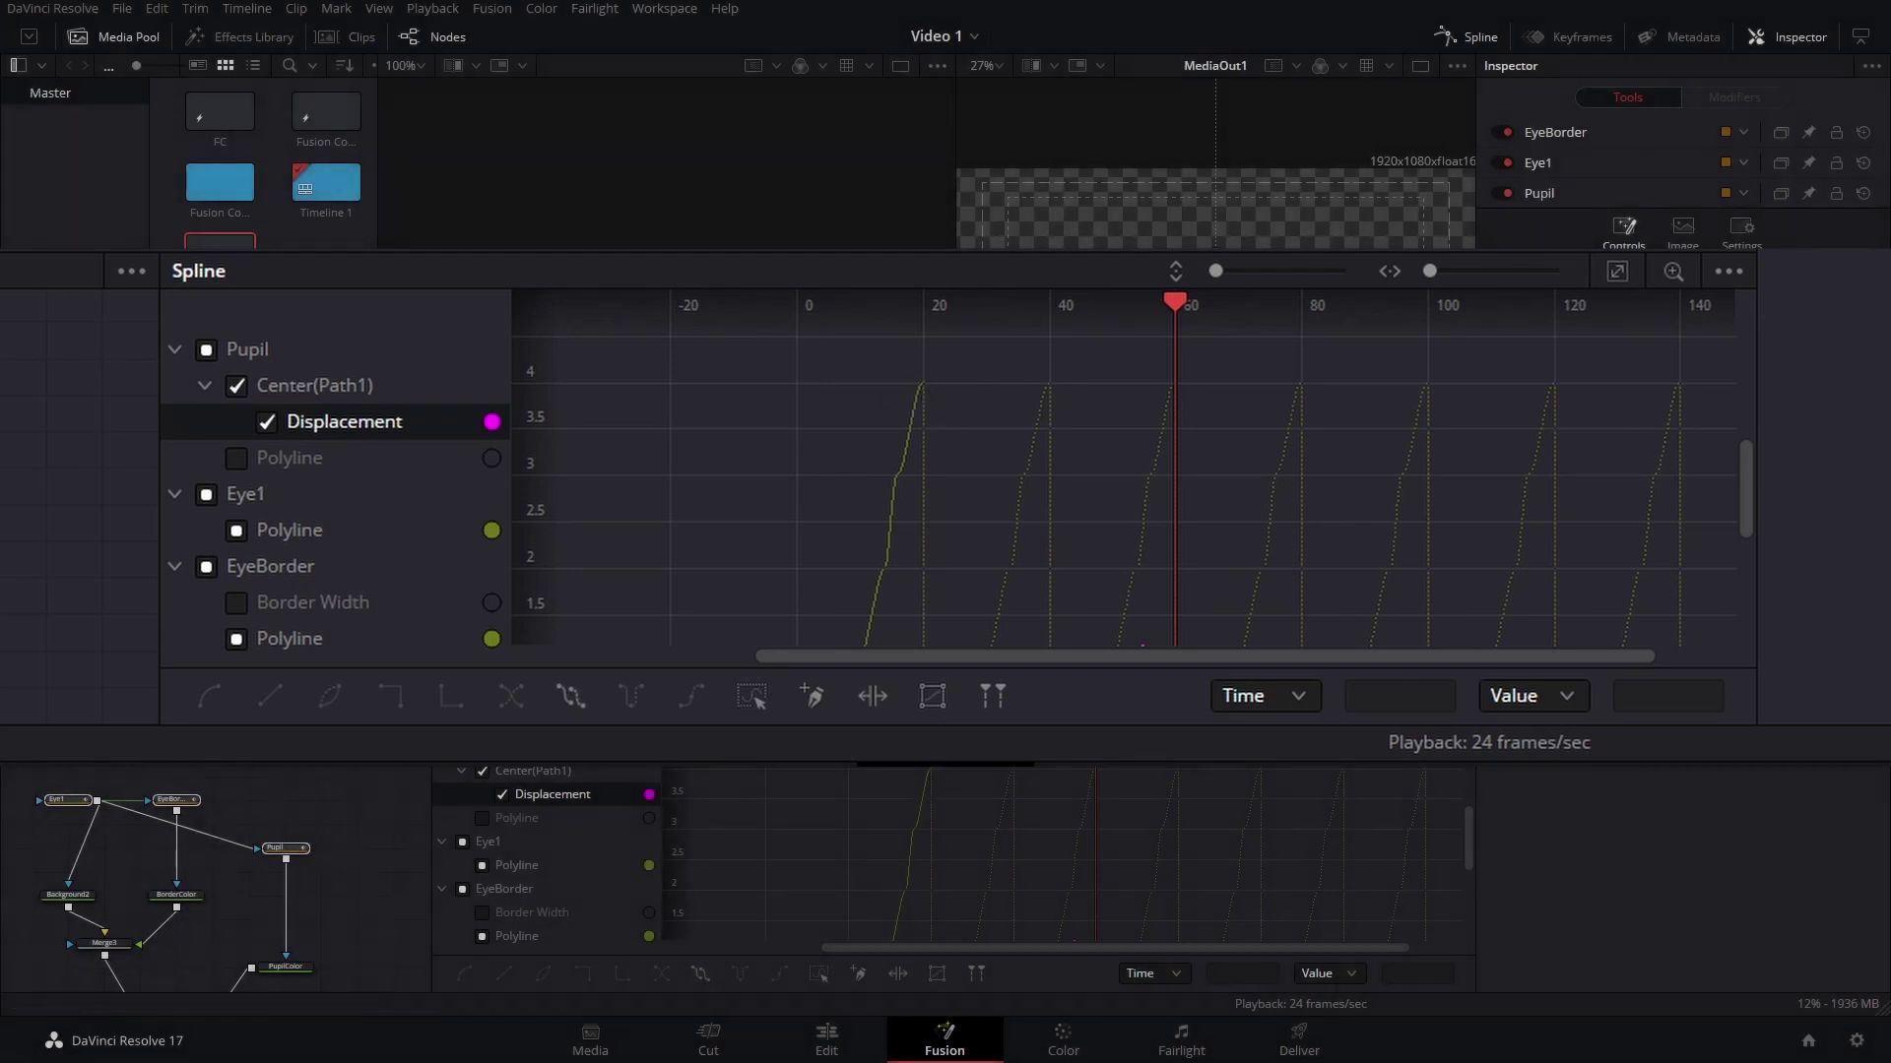
scroll(1321, 557, down, 2)
key(F4)
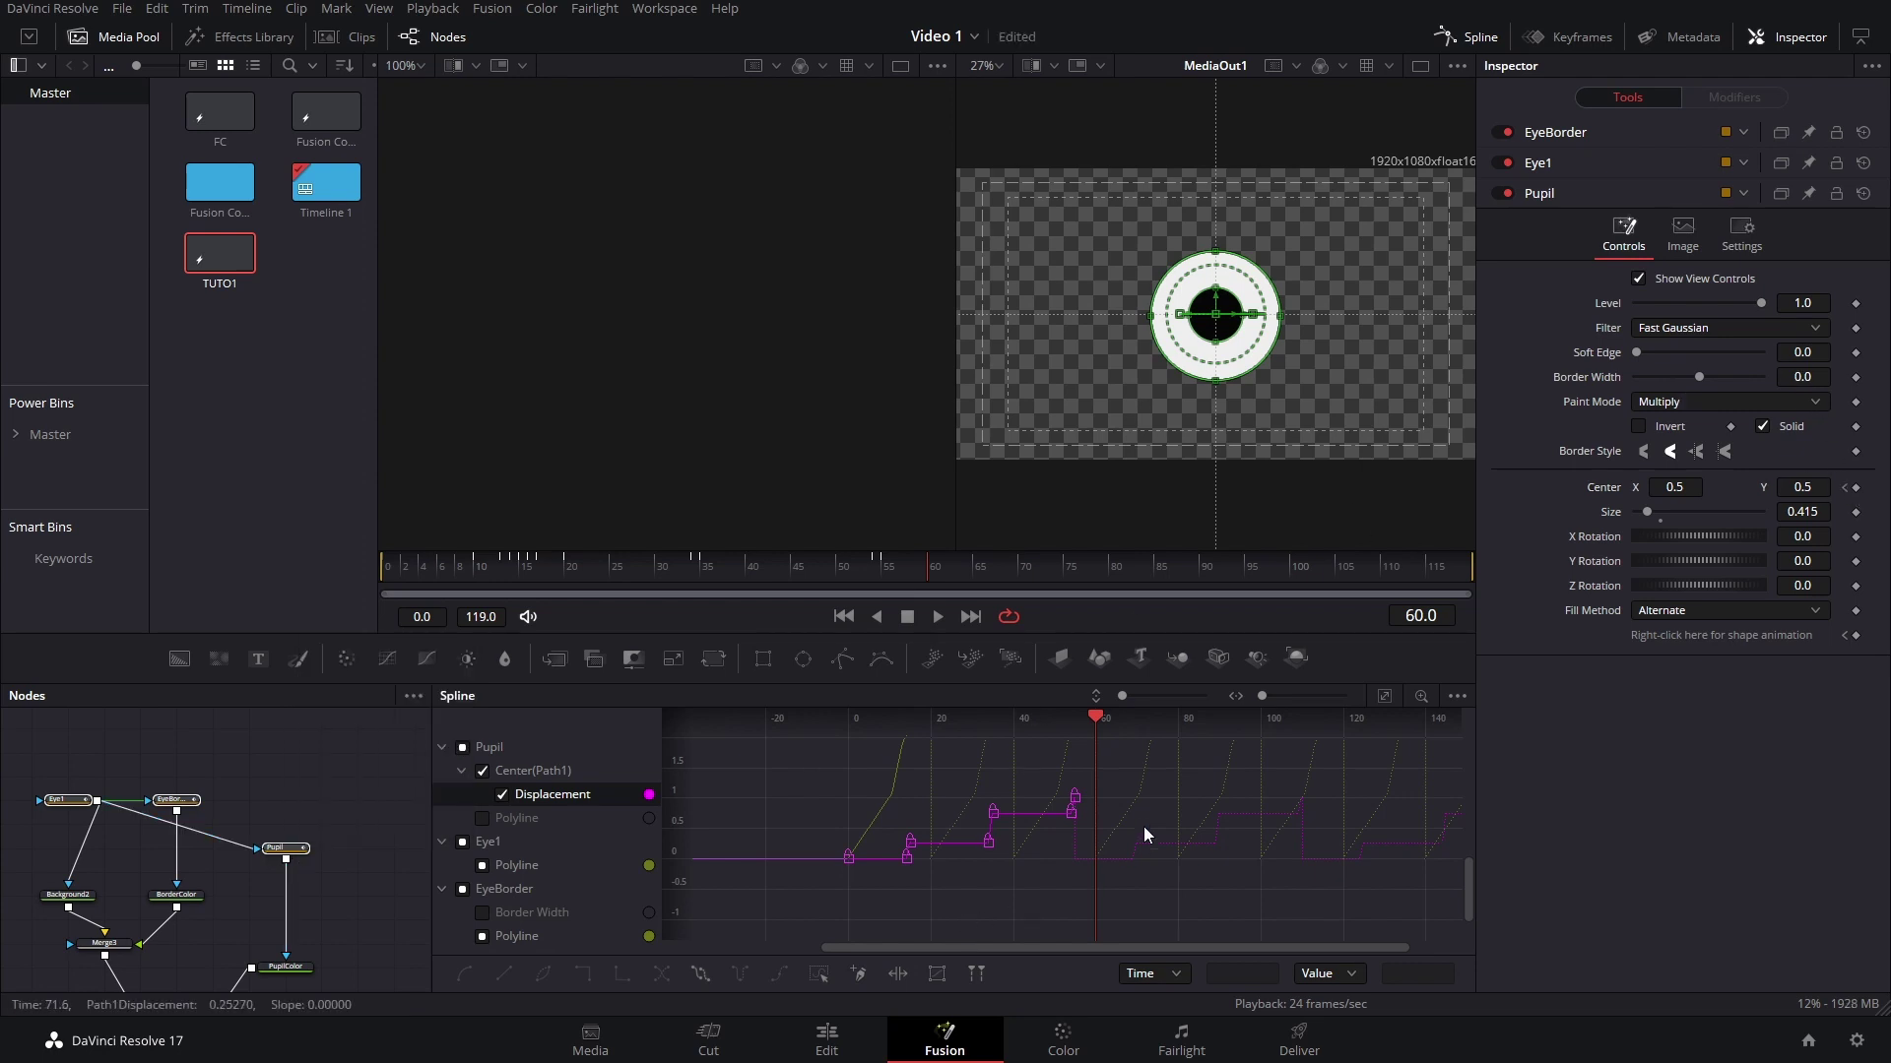
Add a Center keyframe at frame 60, loop all Displacement keys, and play the repeating pupil darts.
drag(1148, 767, 742, 877)
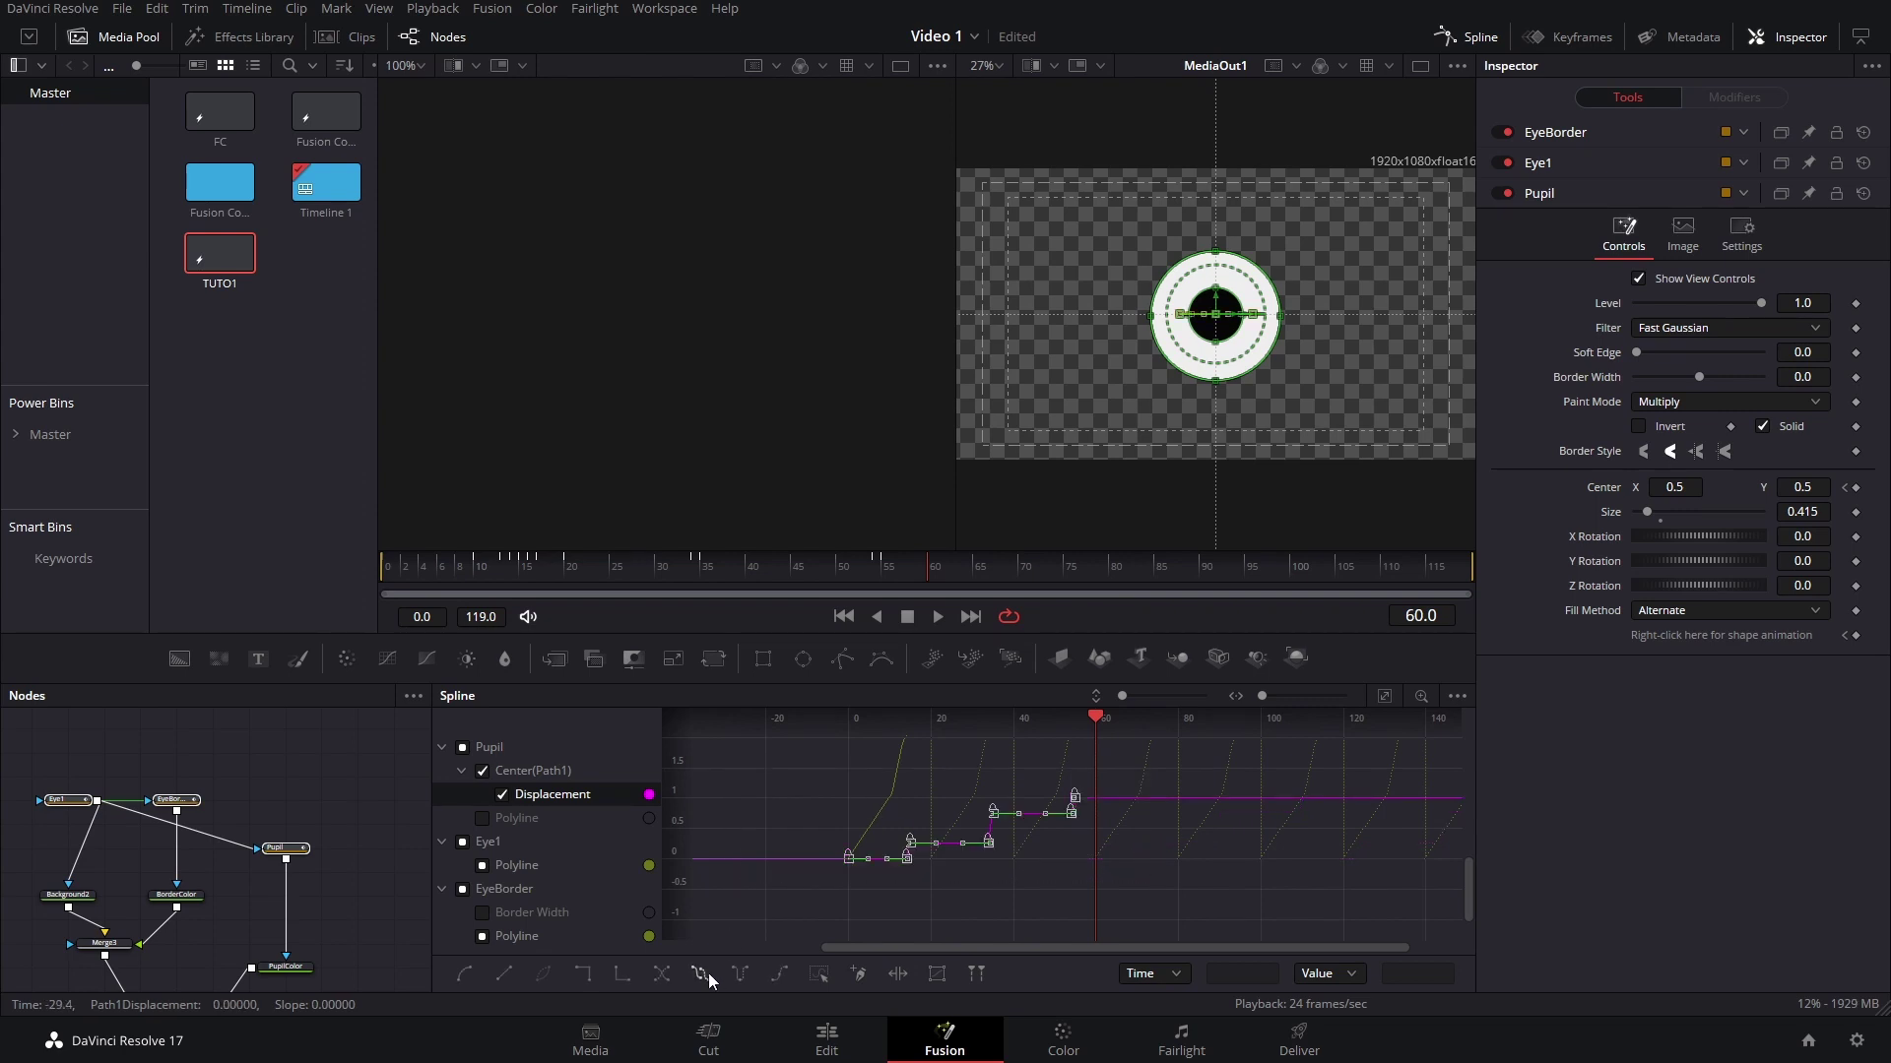
click(1855, 487)
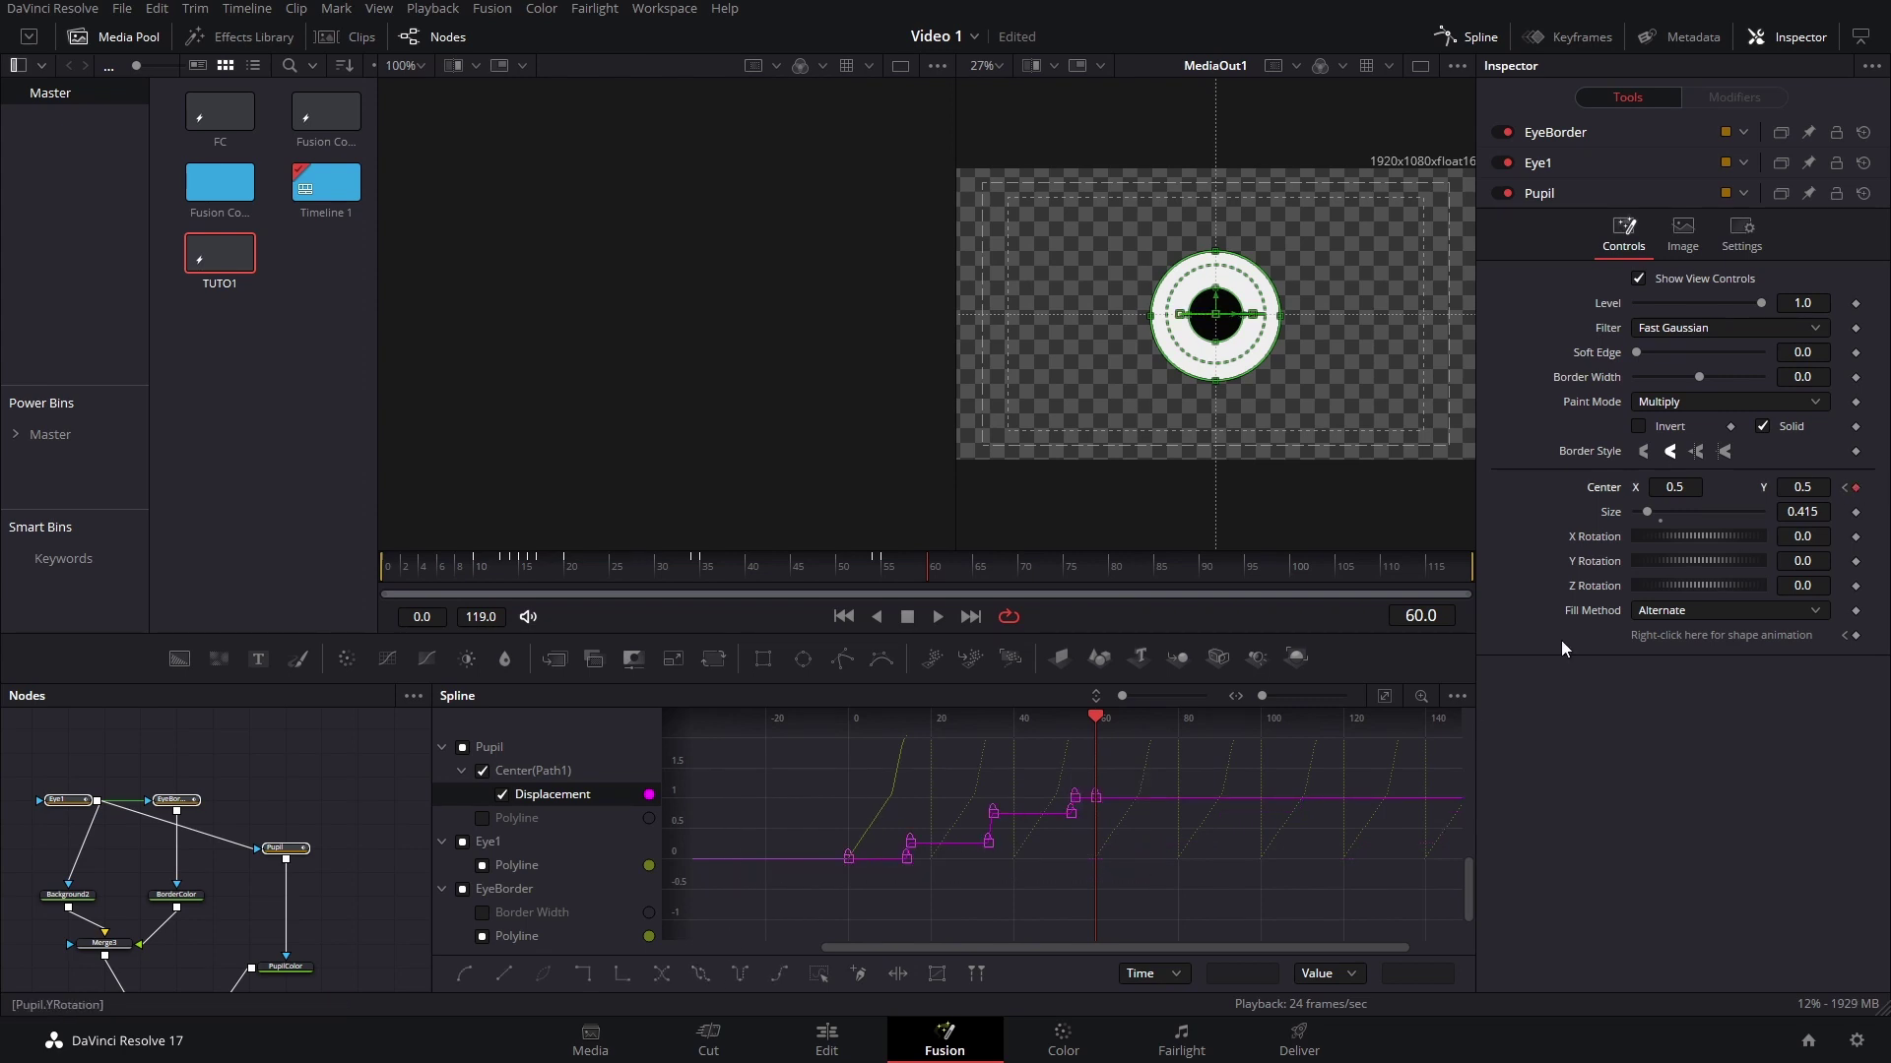
drag(1131, 745, 828, 879)
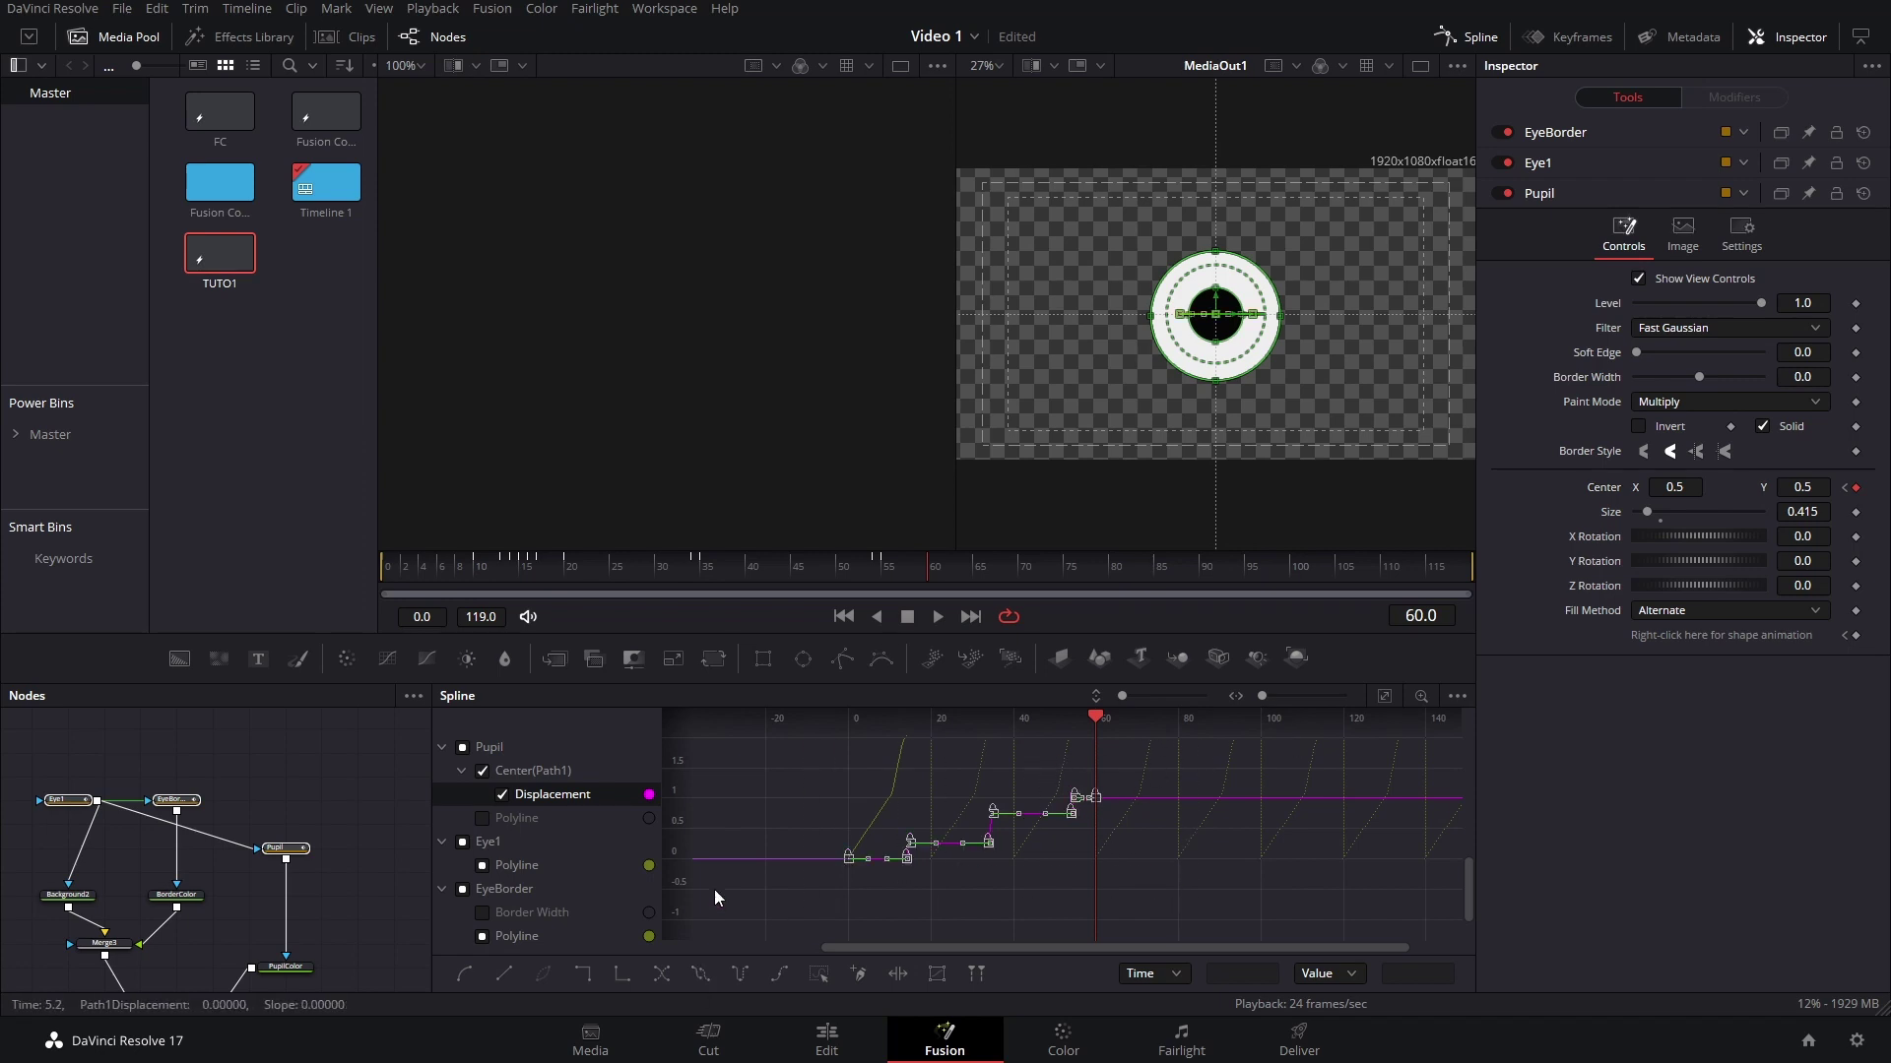
click(701, 971)
key(space)
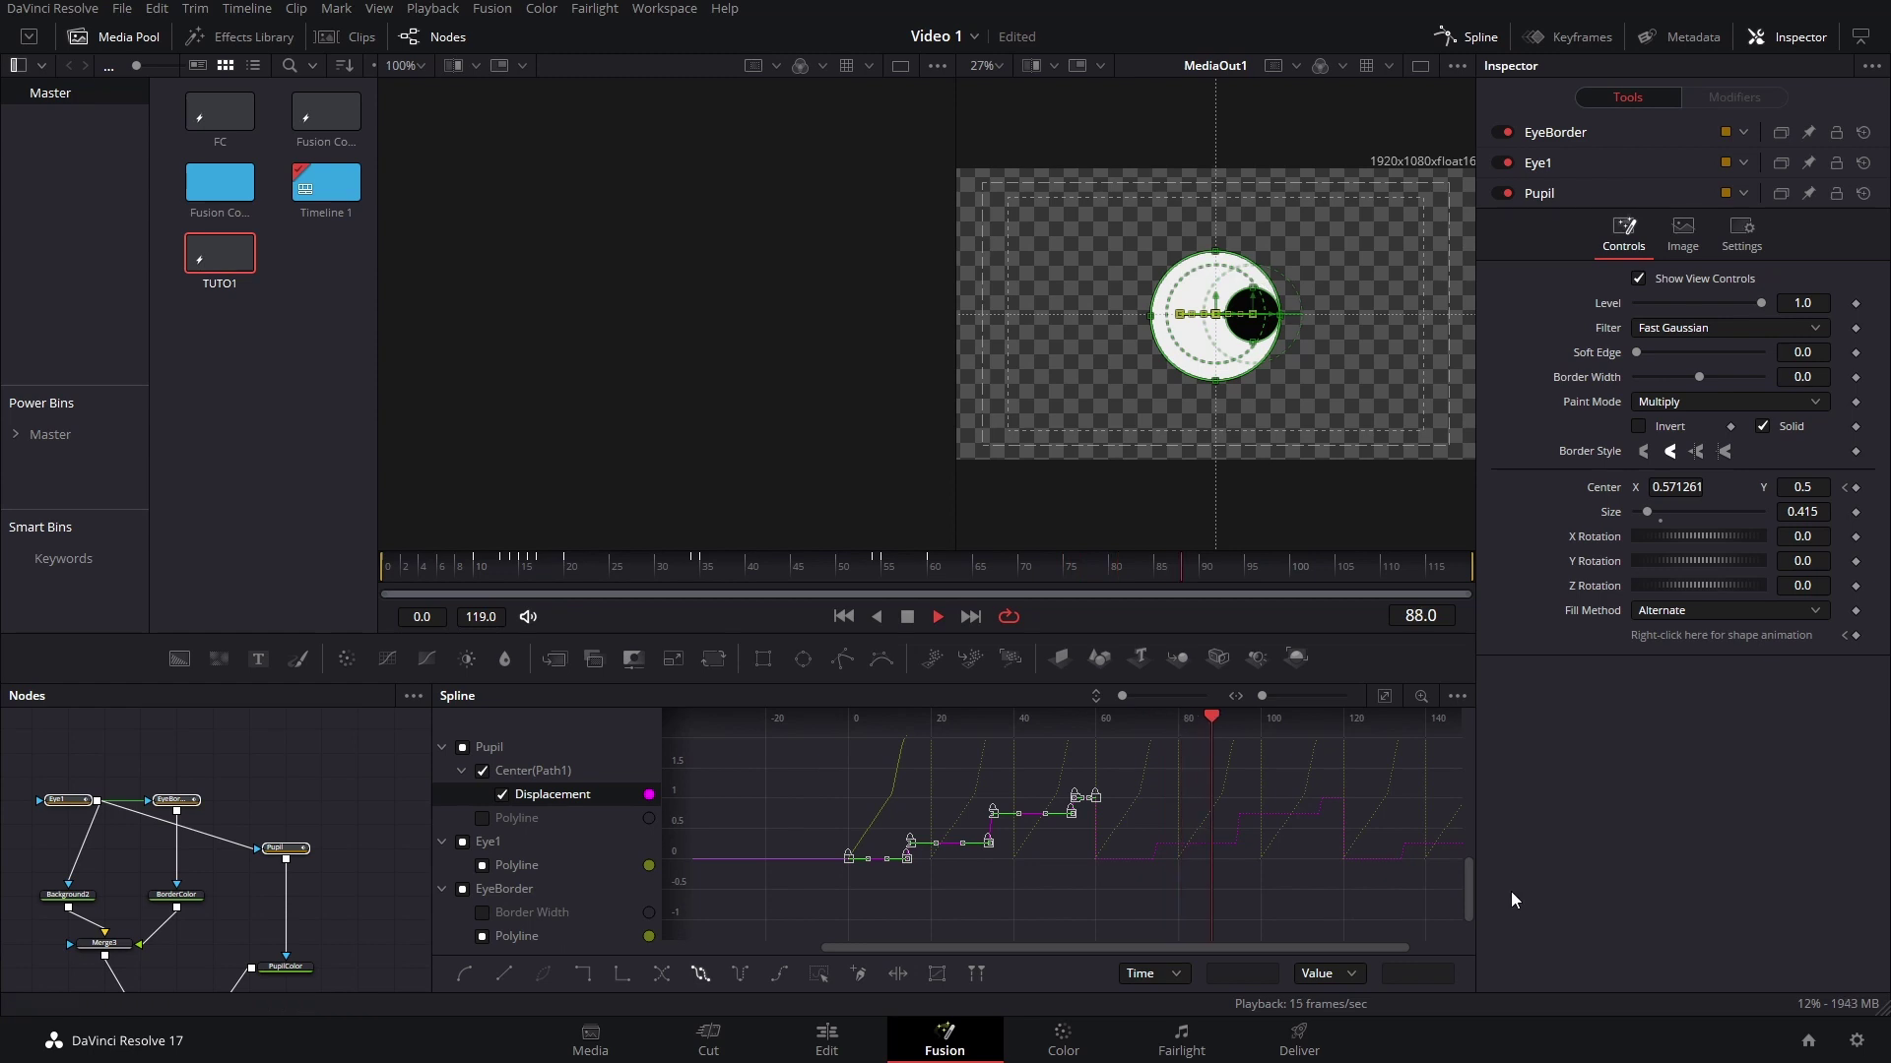
click(309, 765)
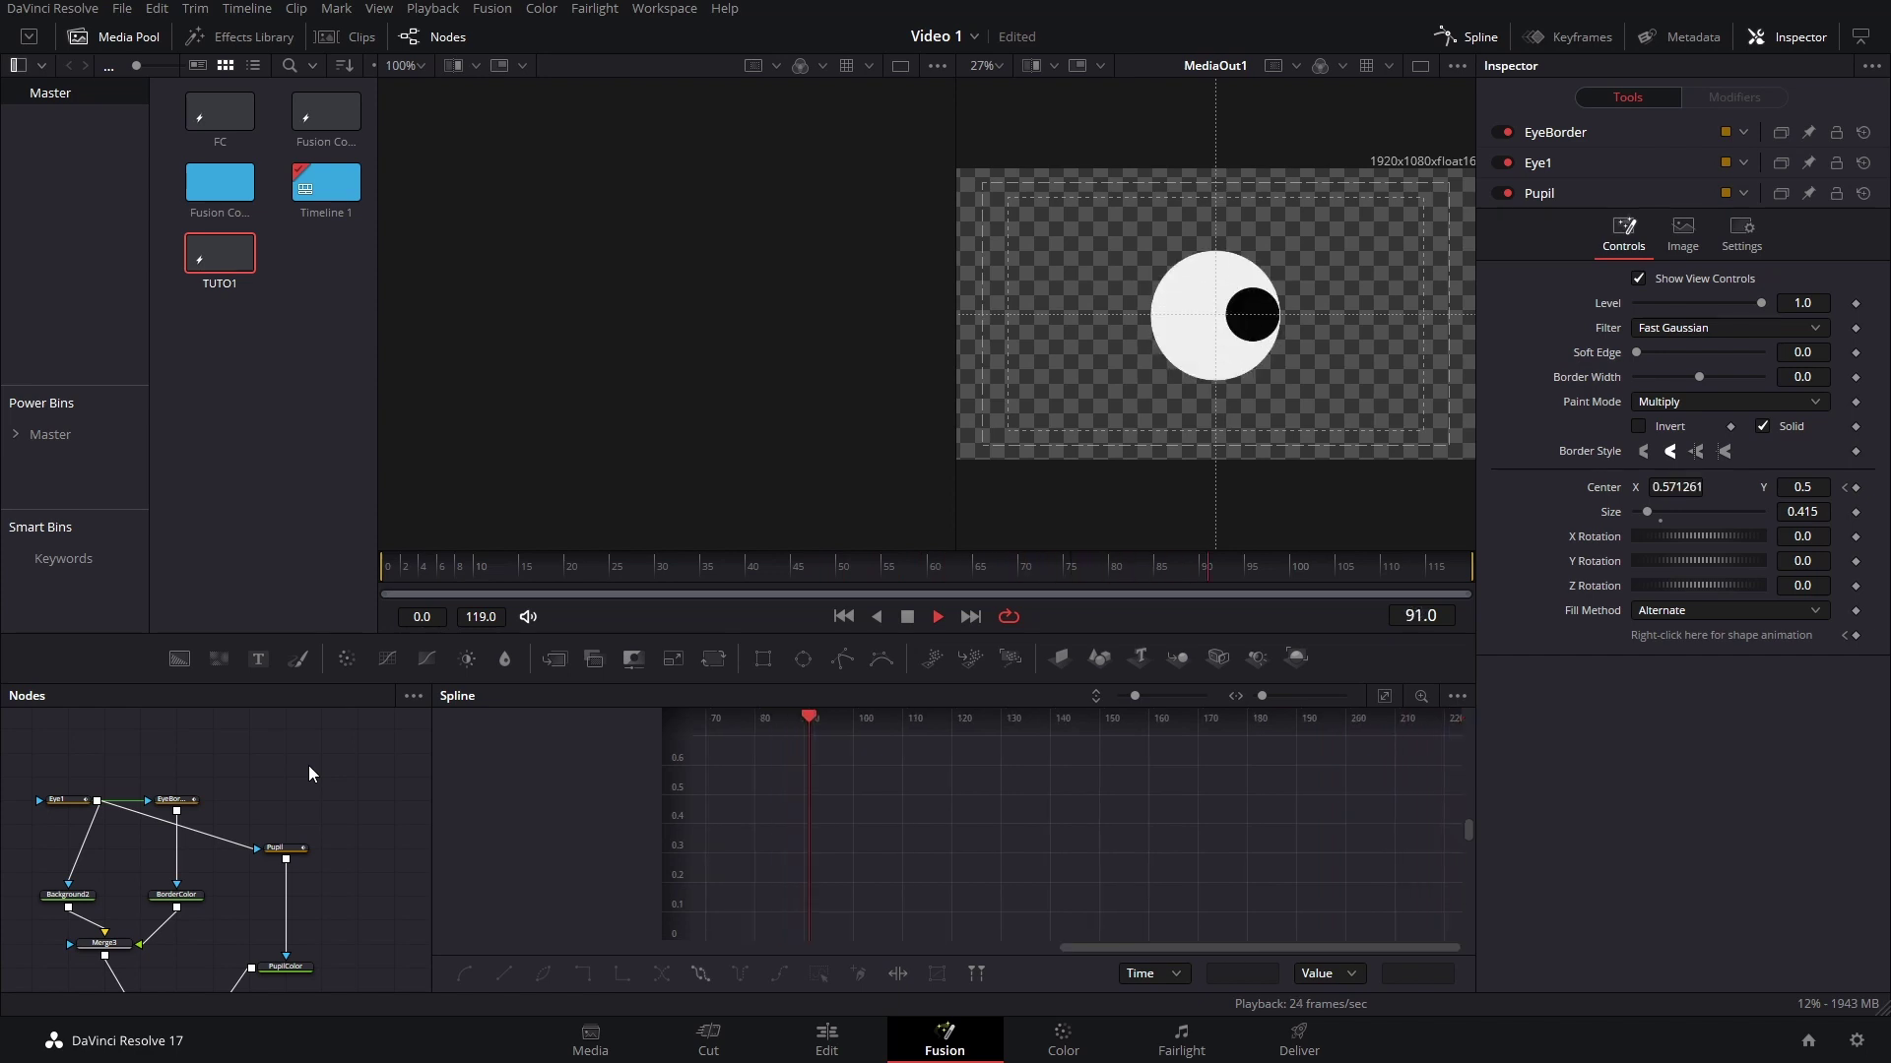
Stop playback, close the Spline editor and replay the eye animation.
key(space)
click(1468, 37)
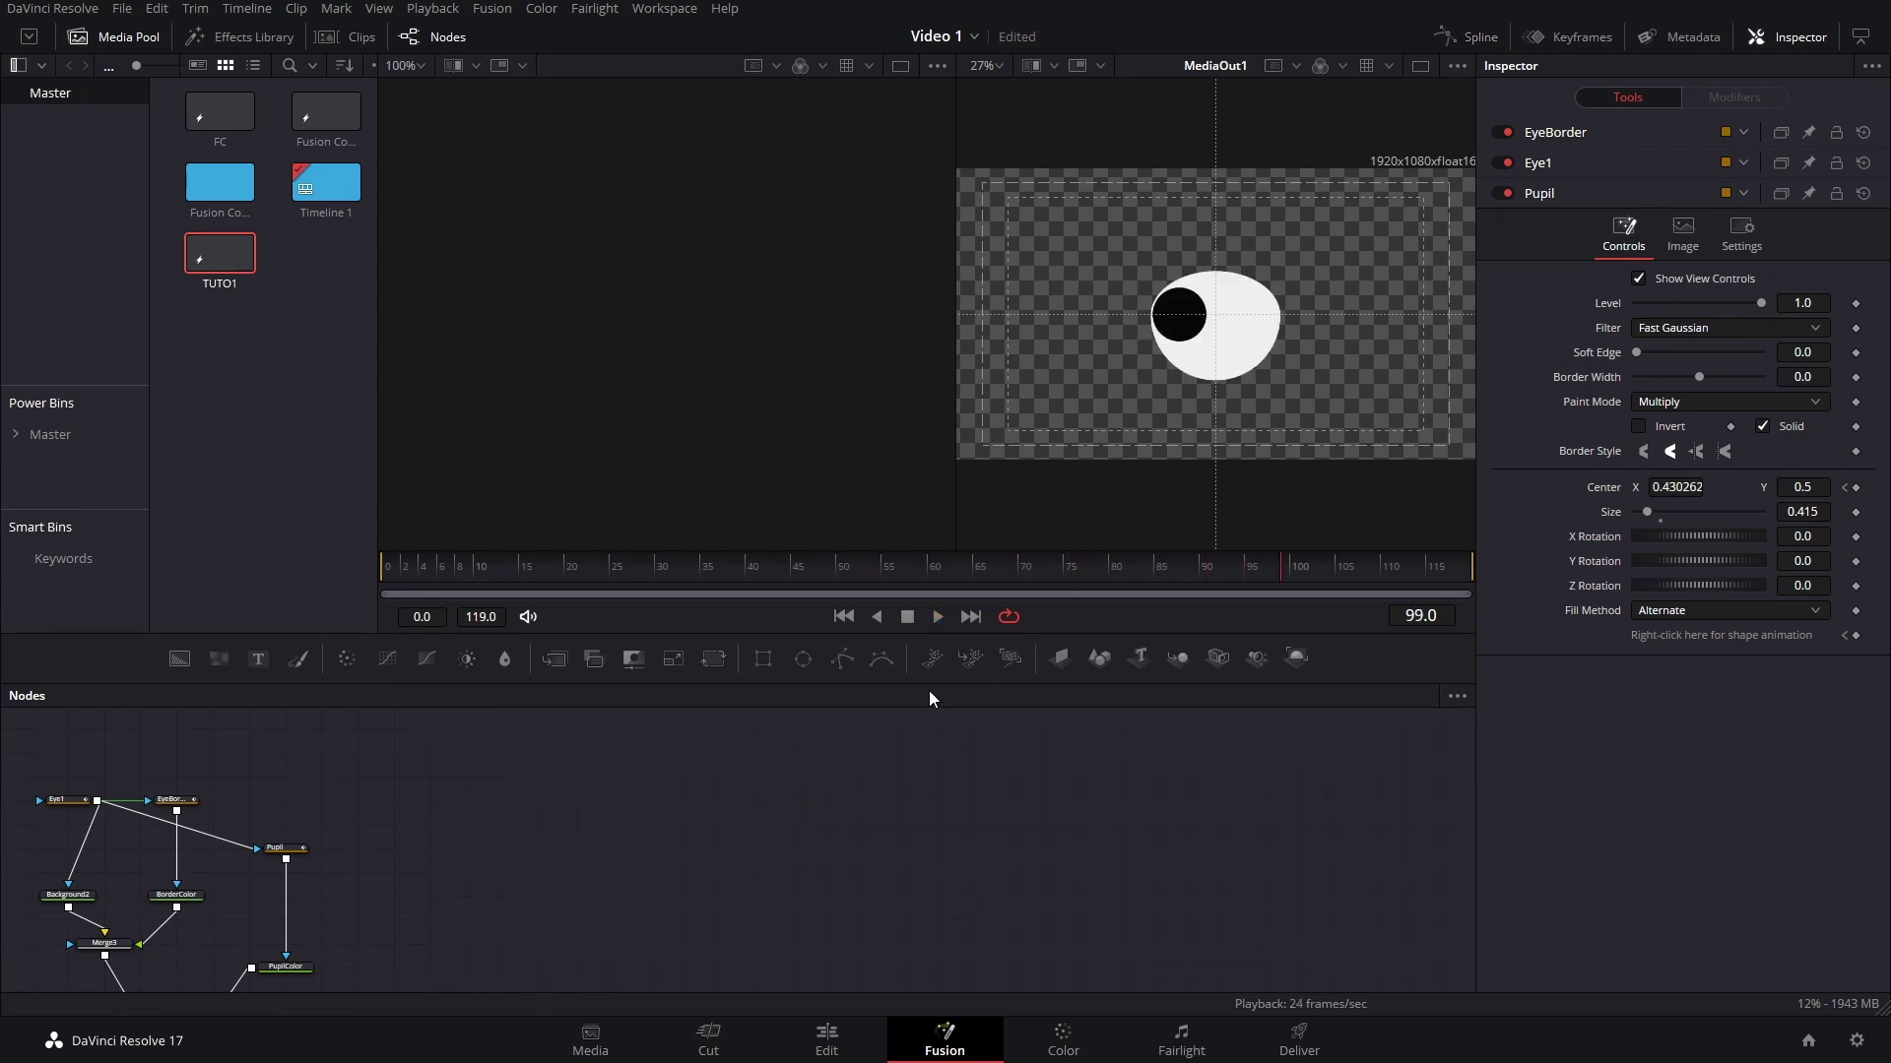
key(space)
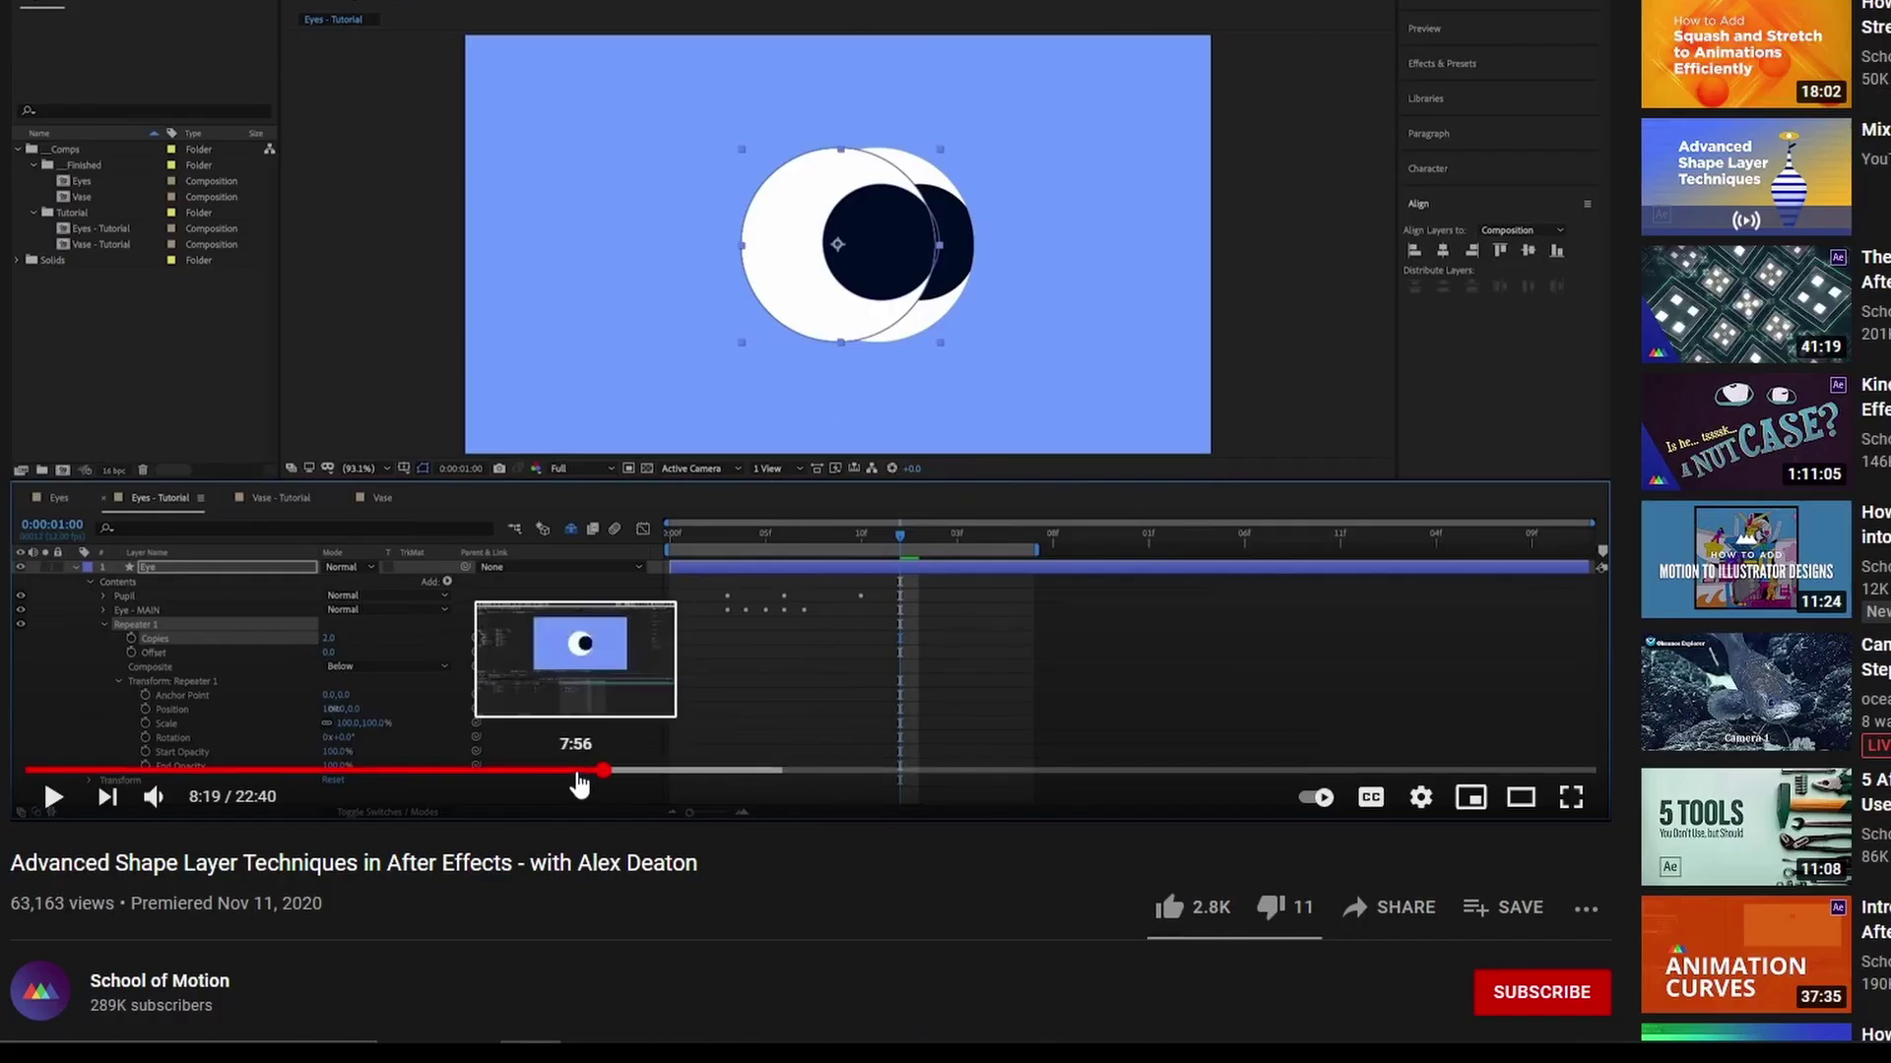
Seek the YouTube reference tutorial back to 7:56 and pause it.
click(579, 771)
click(851, 574)
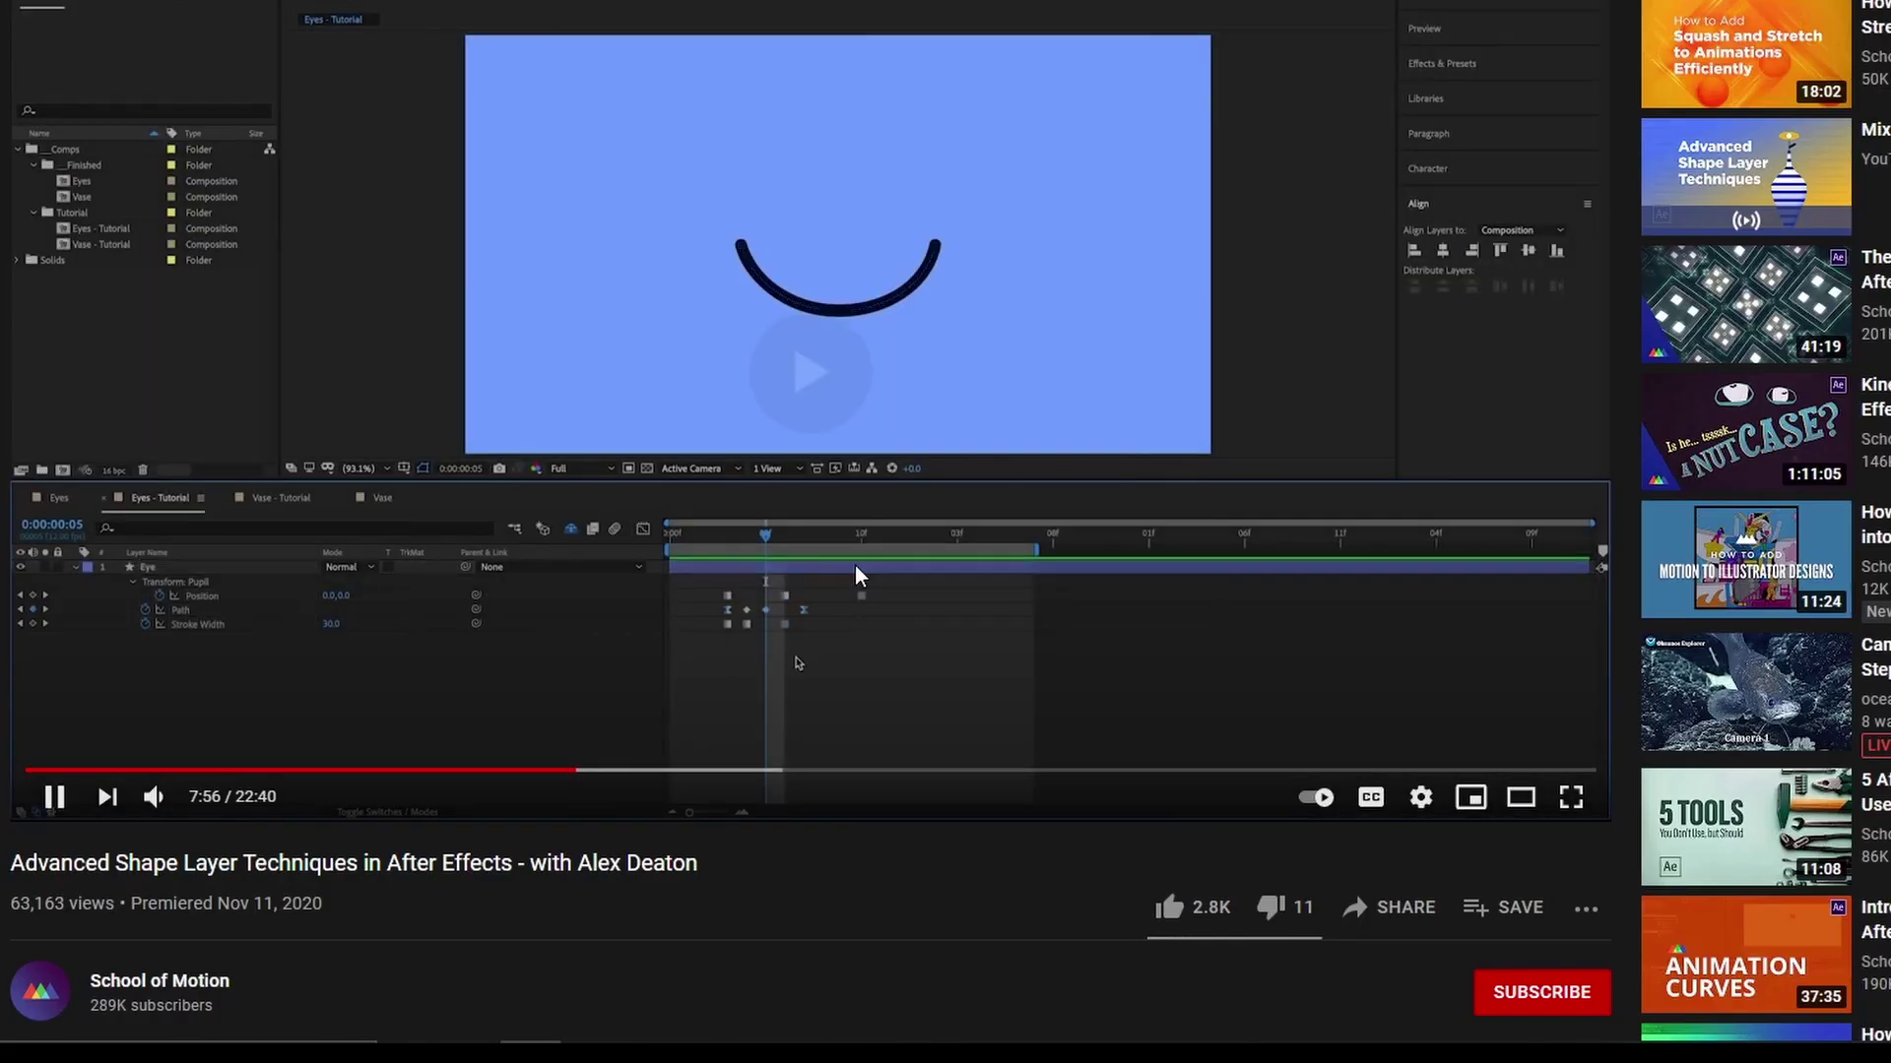
click(705, 633)
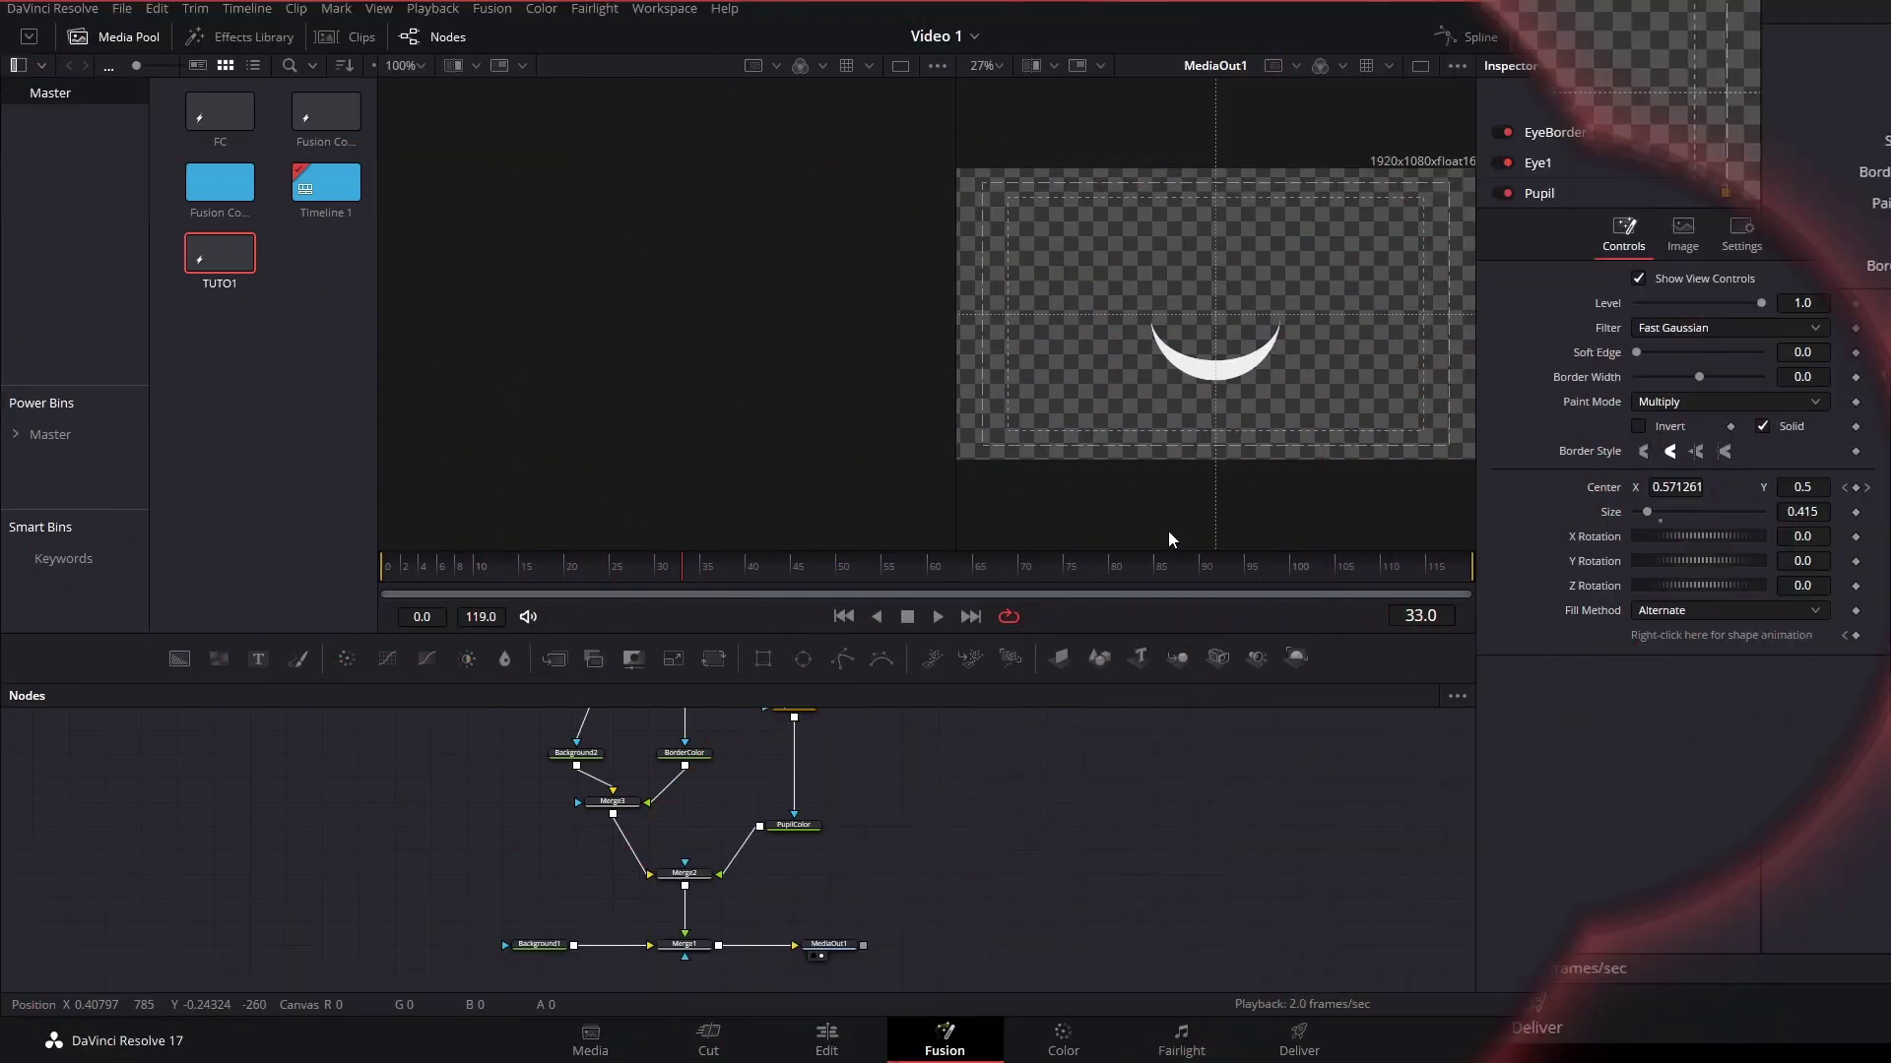
Select Merge2, make room below it, and insert a Transform node after it.
click(684, 873)
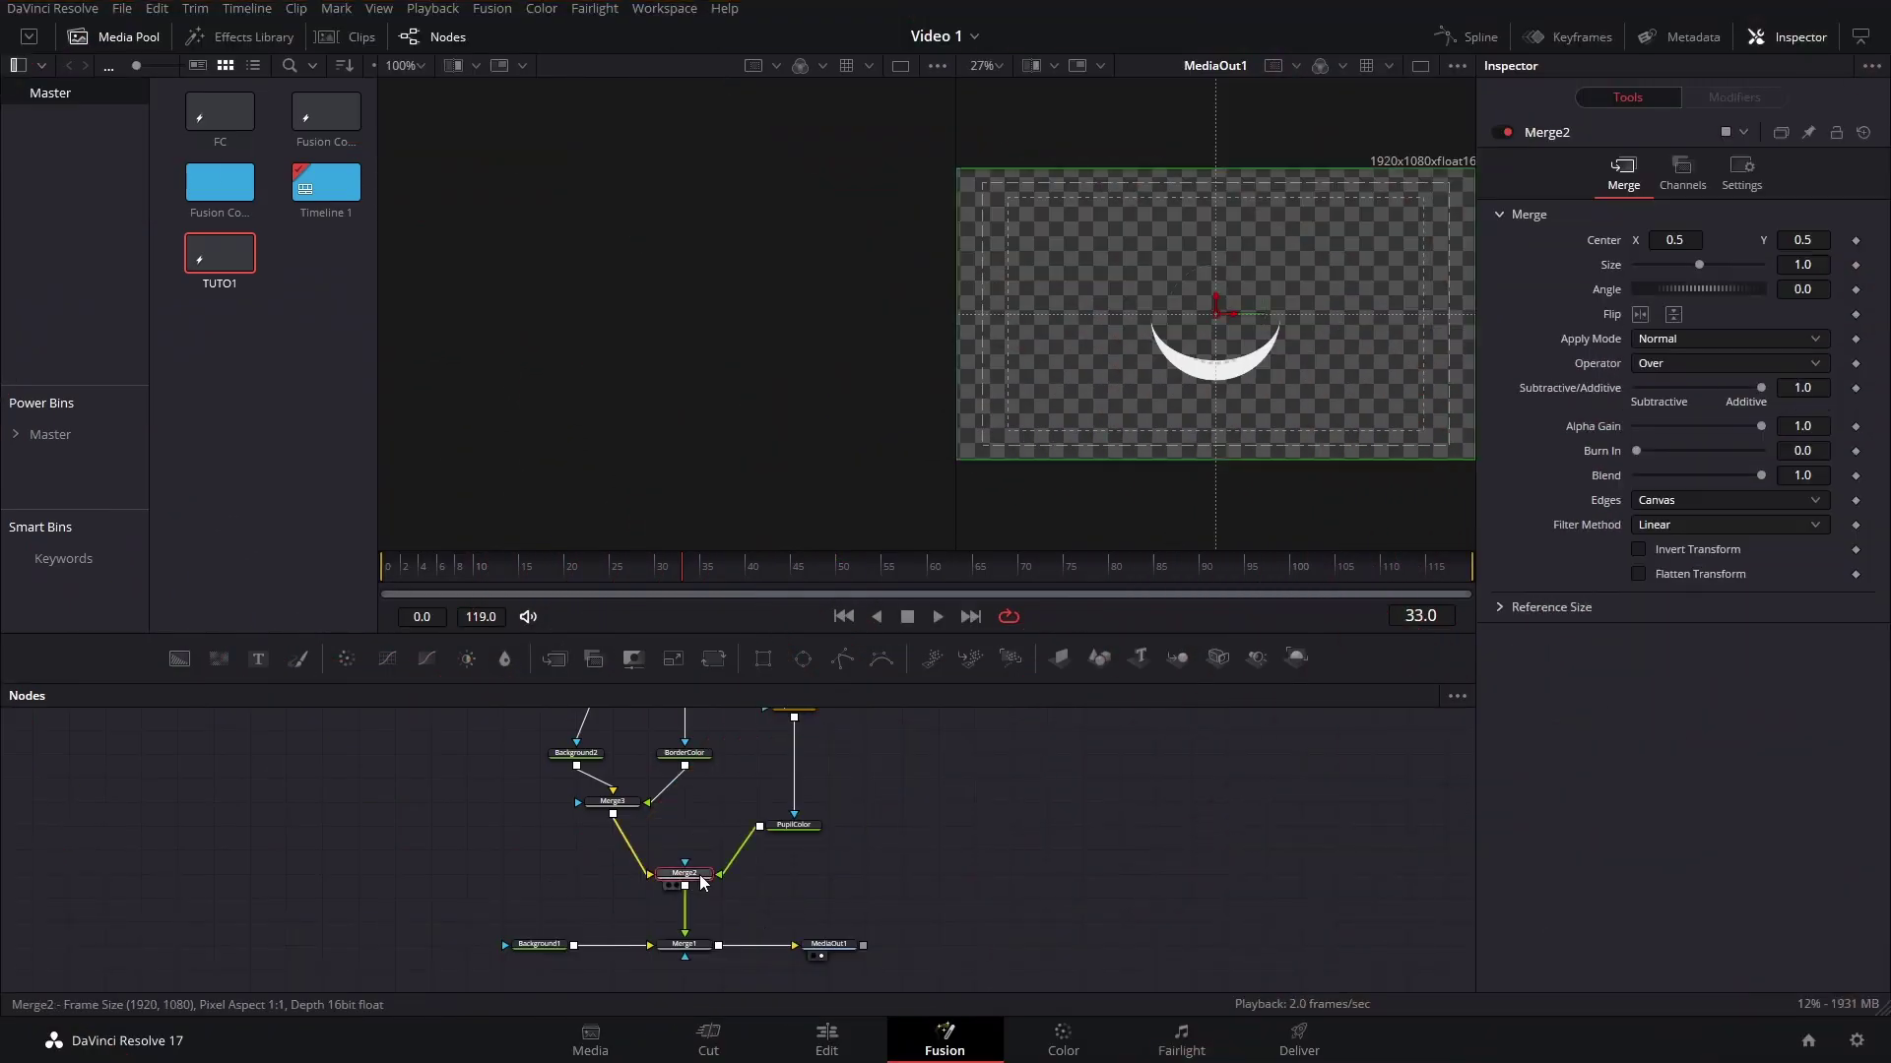
drag(1059, 873, 977, 872)
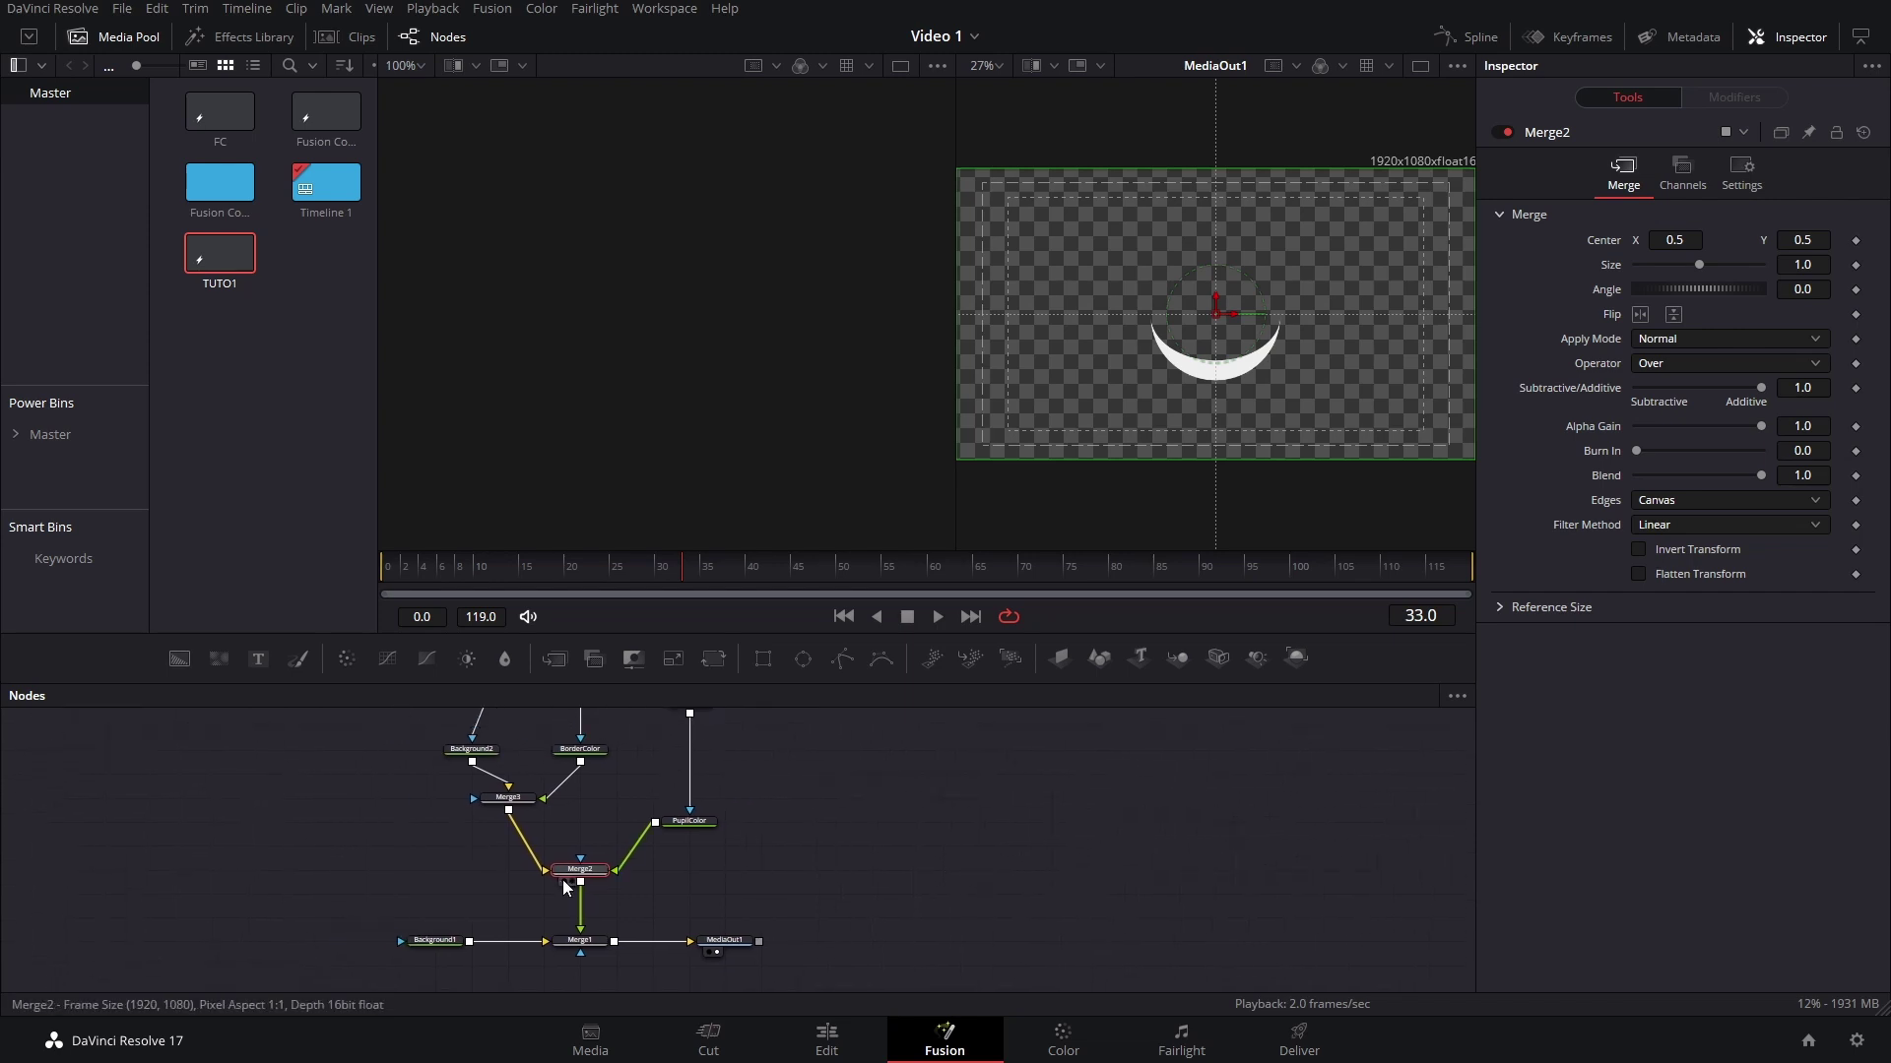
drag(603, 870, 600, 852)
key(shift+space)
text(tran)
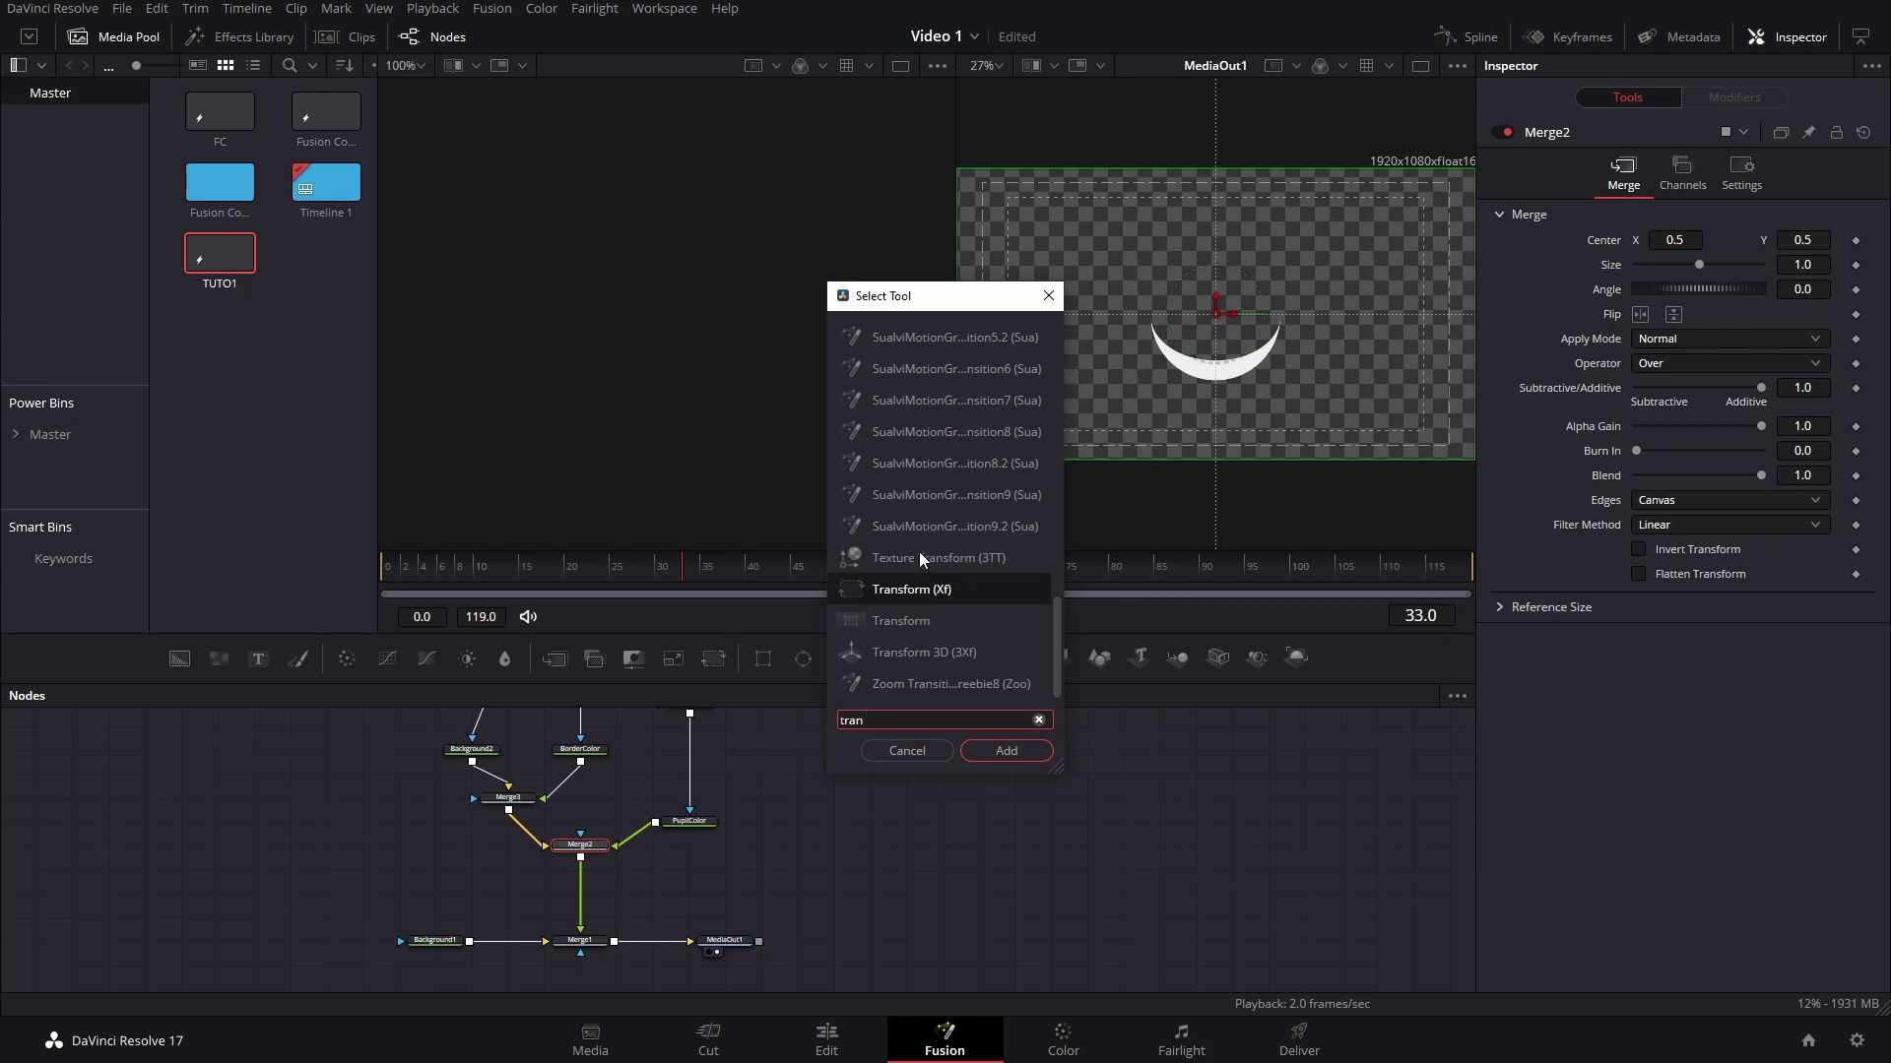
key(Return)
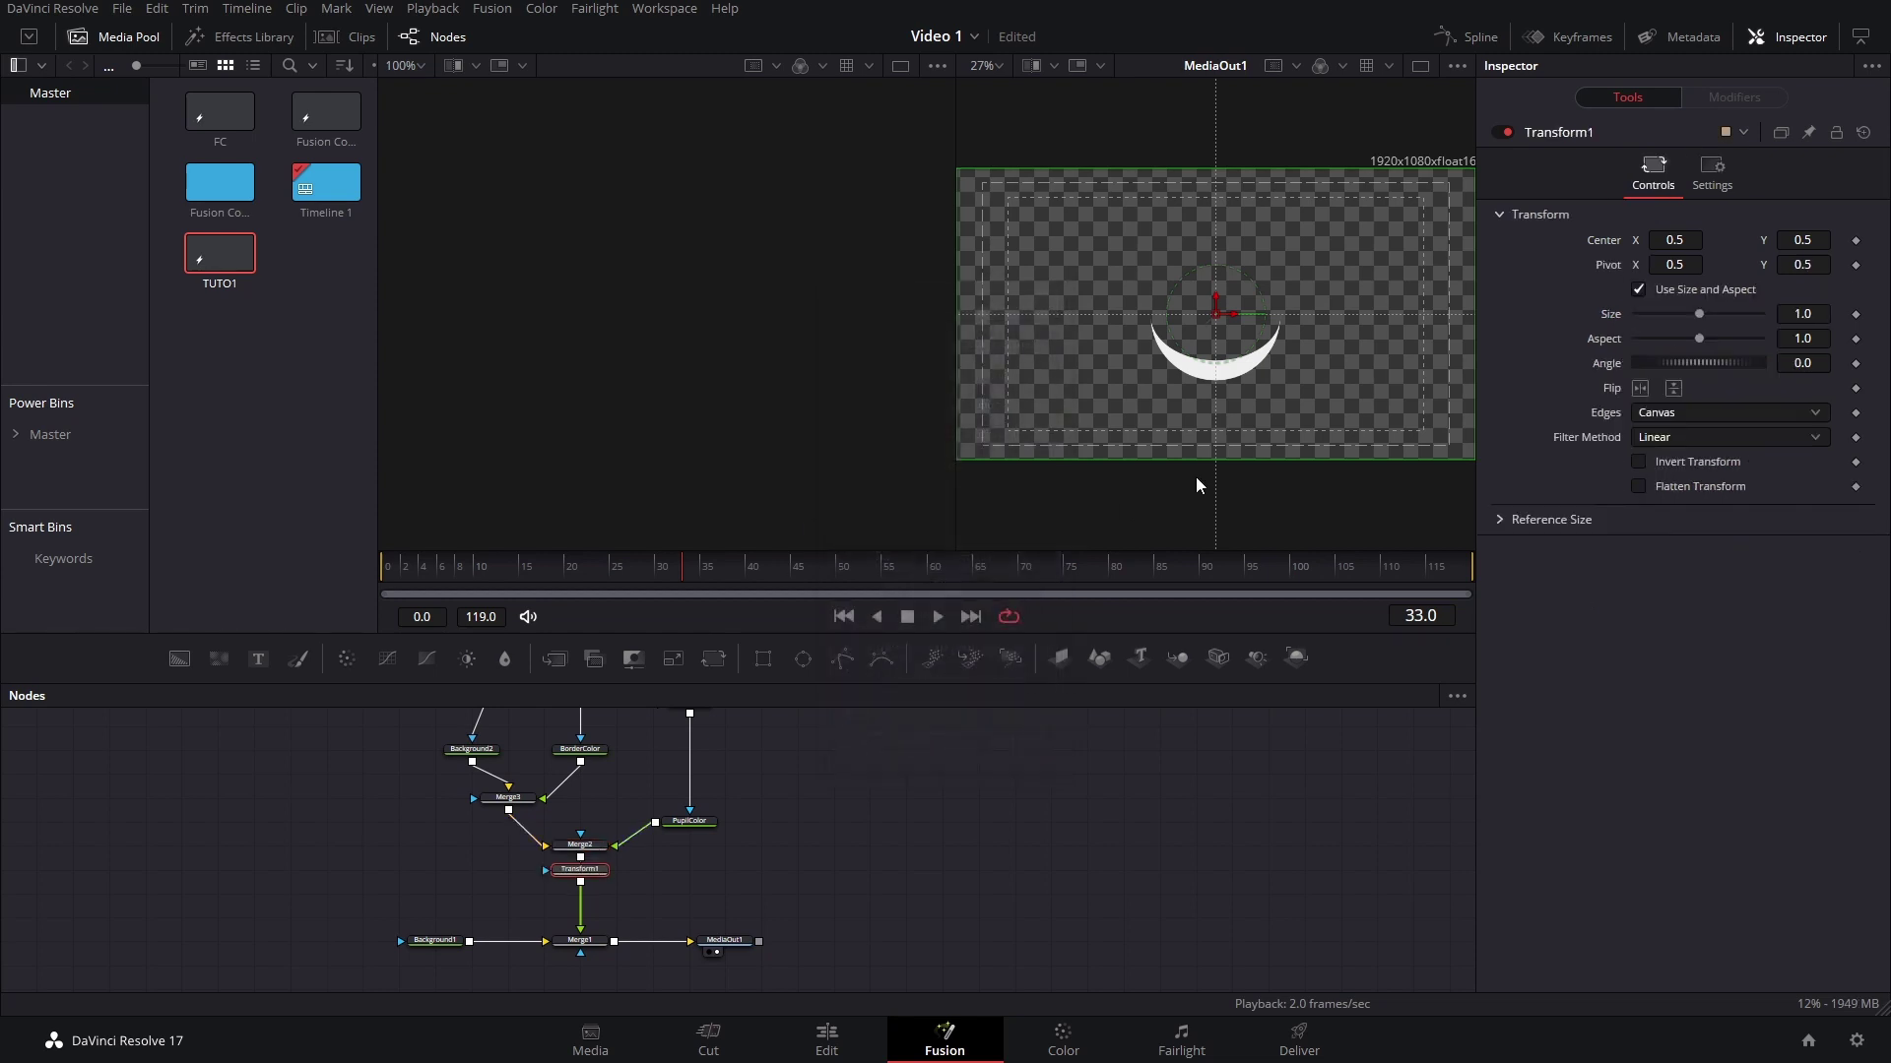
Set Transform1's Center X to about 0.354 to shift the eye left, and save the project.
click(1681, 248)
text(0.415)
key(Return)
drag(1677, 242, 1617, 243)
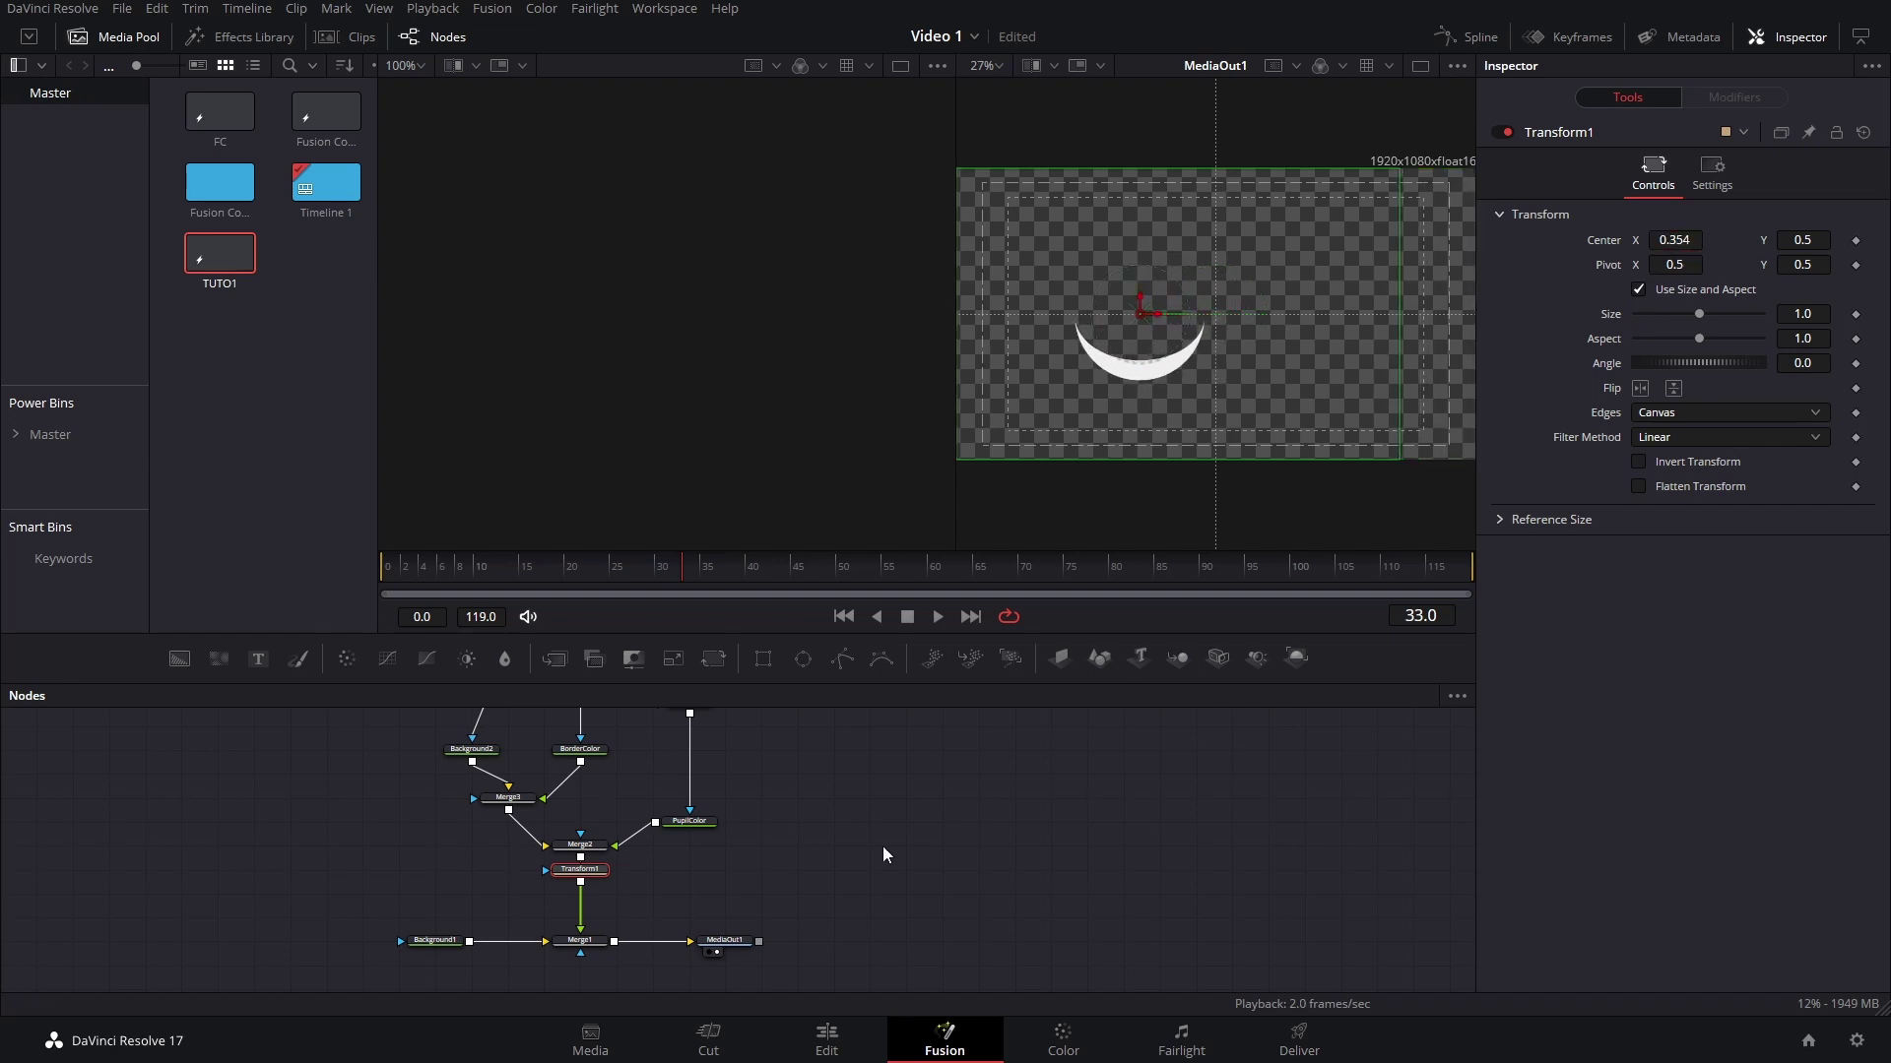
click(611, 864)
click(596, 871)
key(ctrl+s)
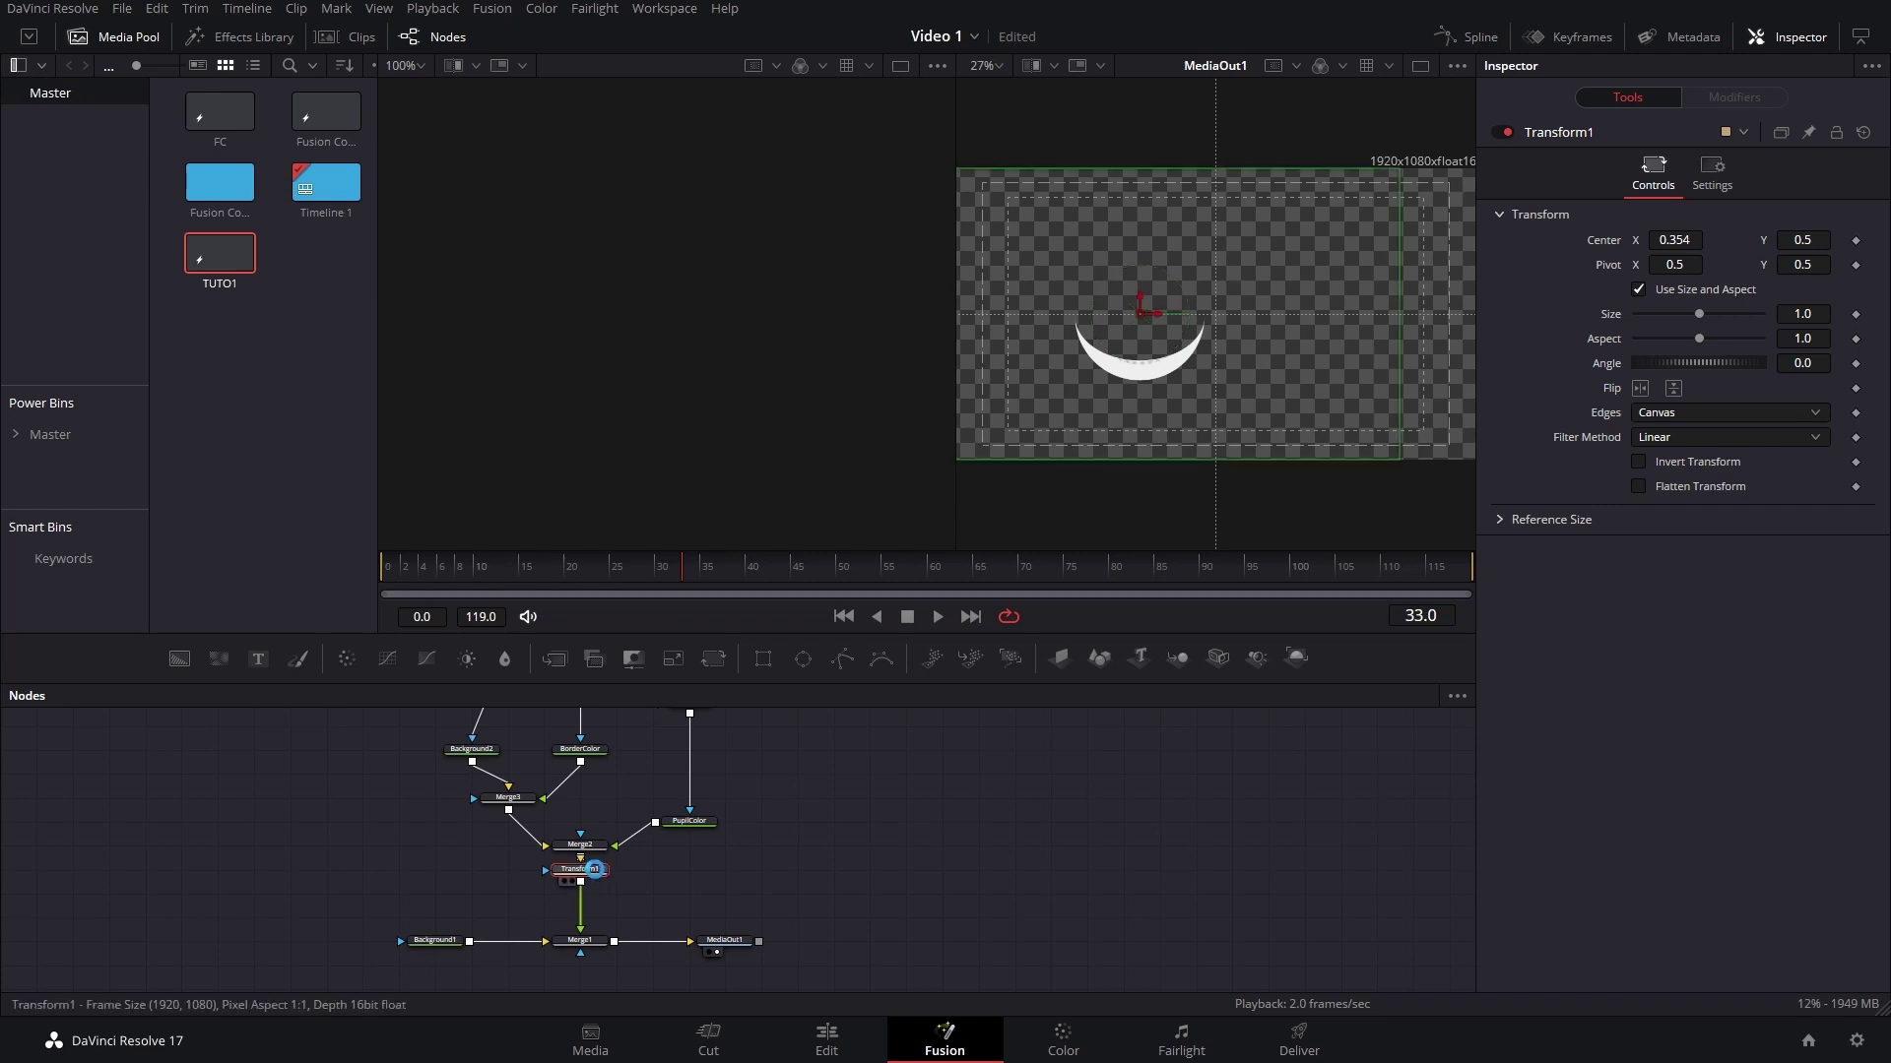
key(shift+space)
Add a Duplicate node after Transform1, move the copy right to Center X 0.837760, and play from frame 0.
text(dup)
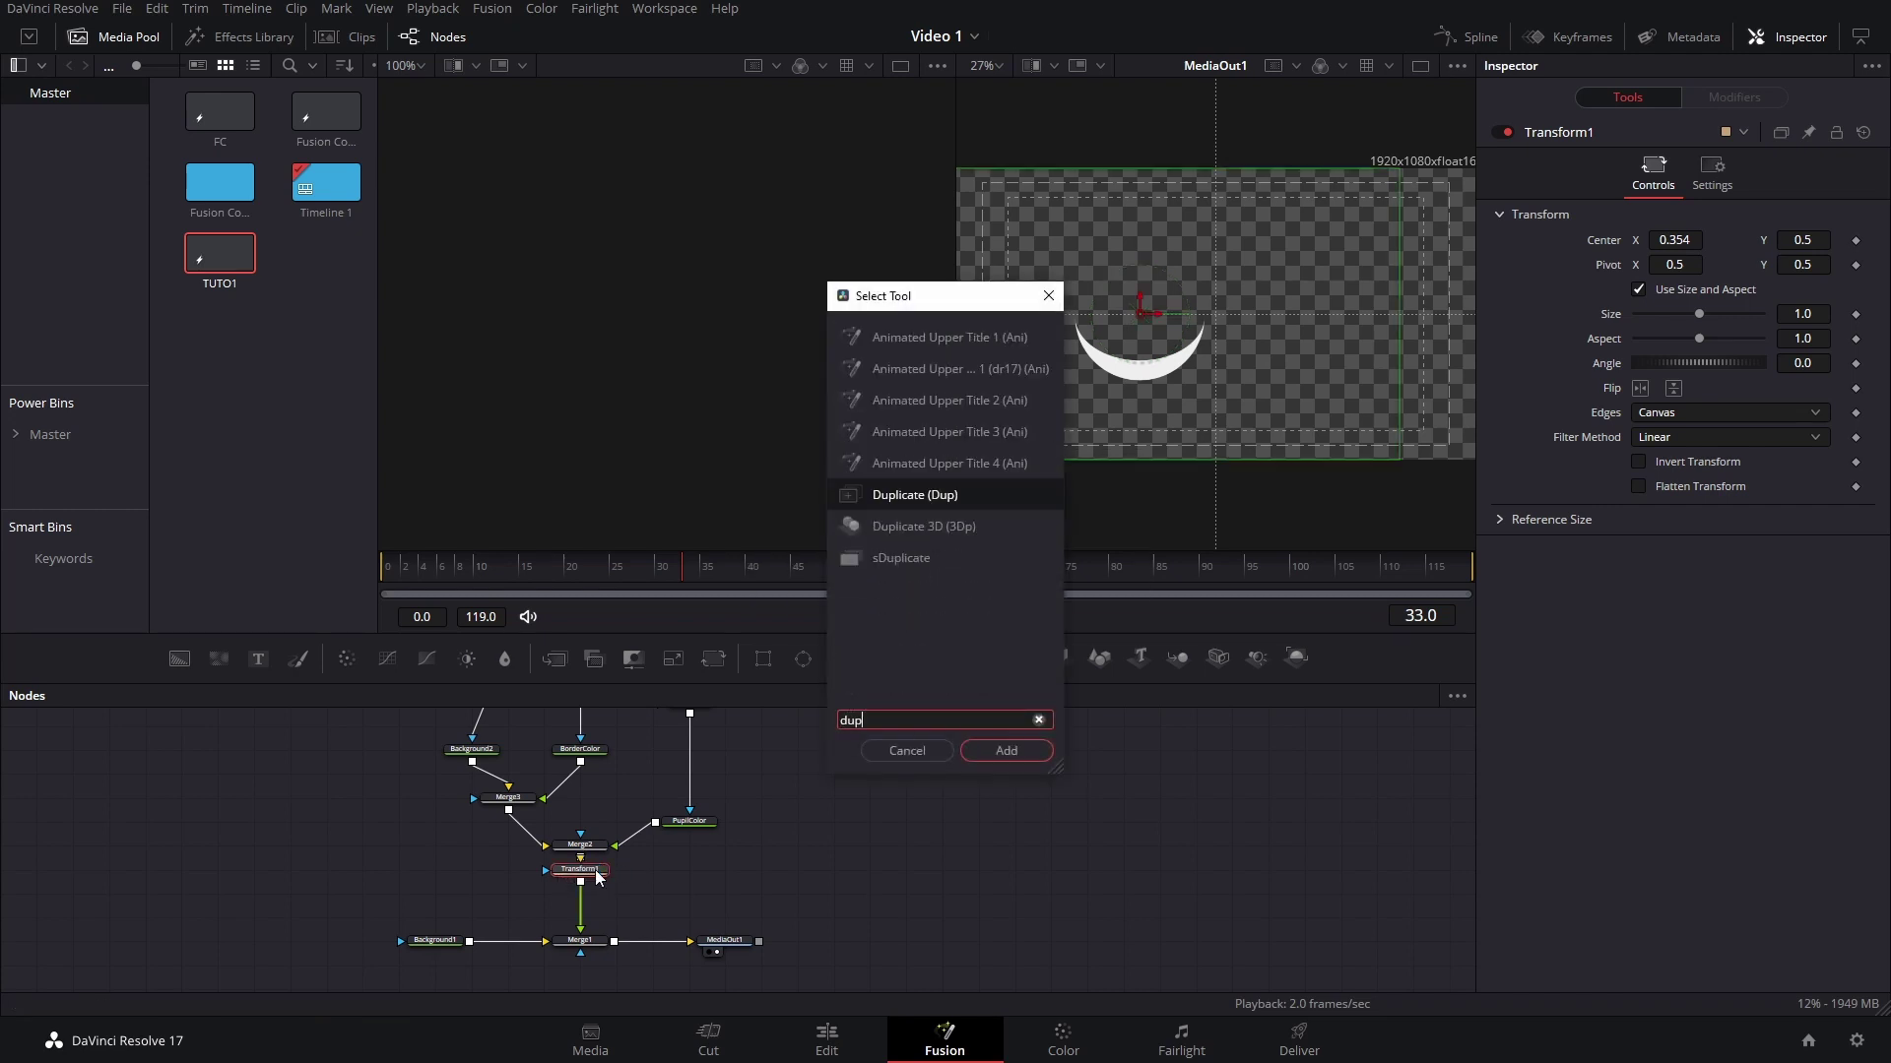
key(Return)
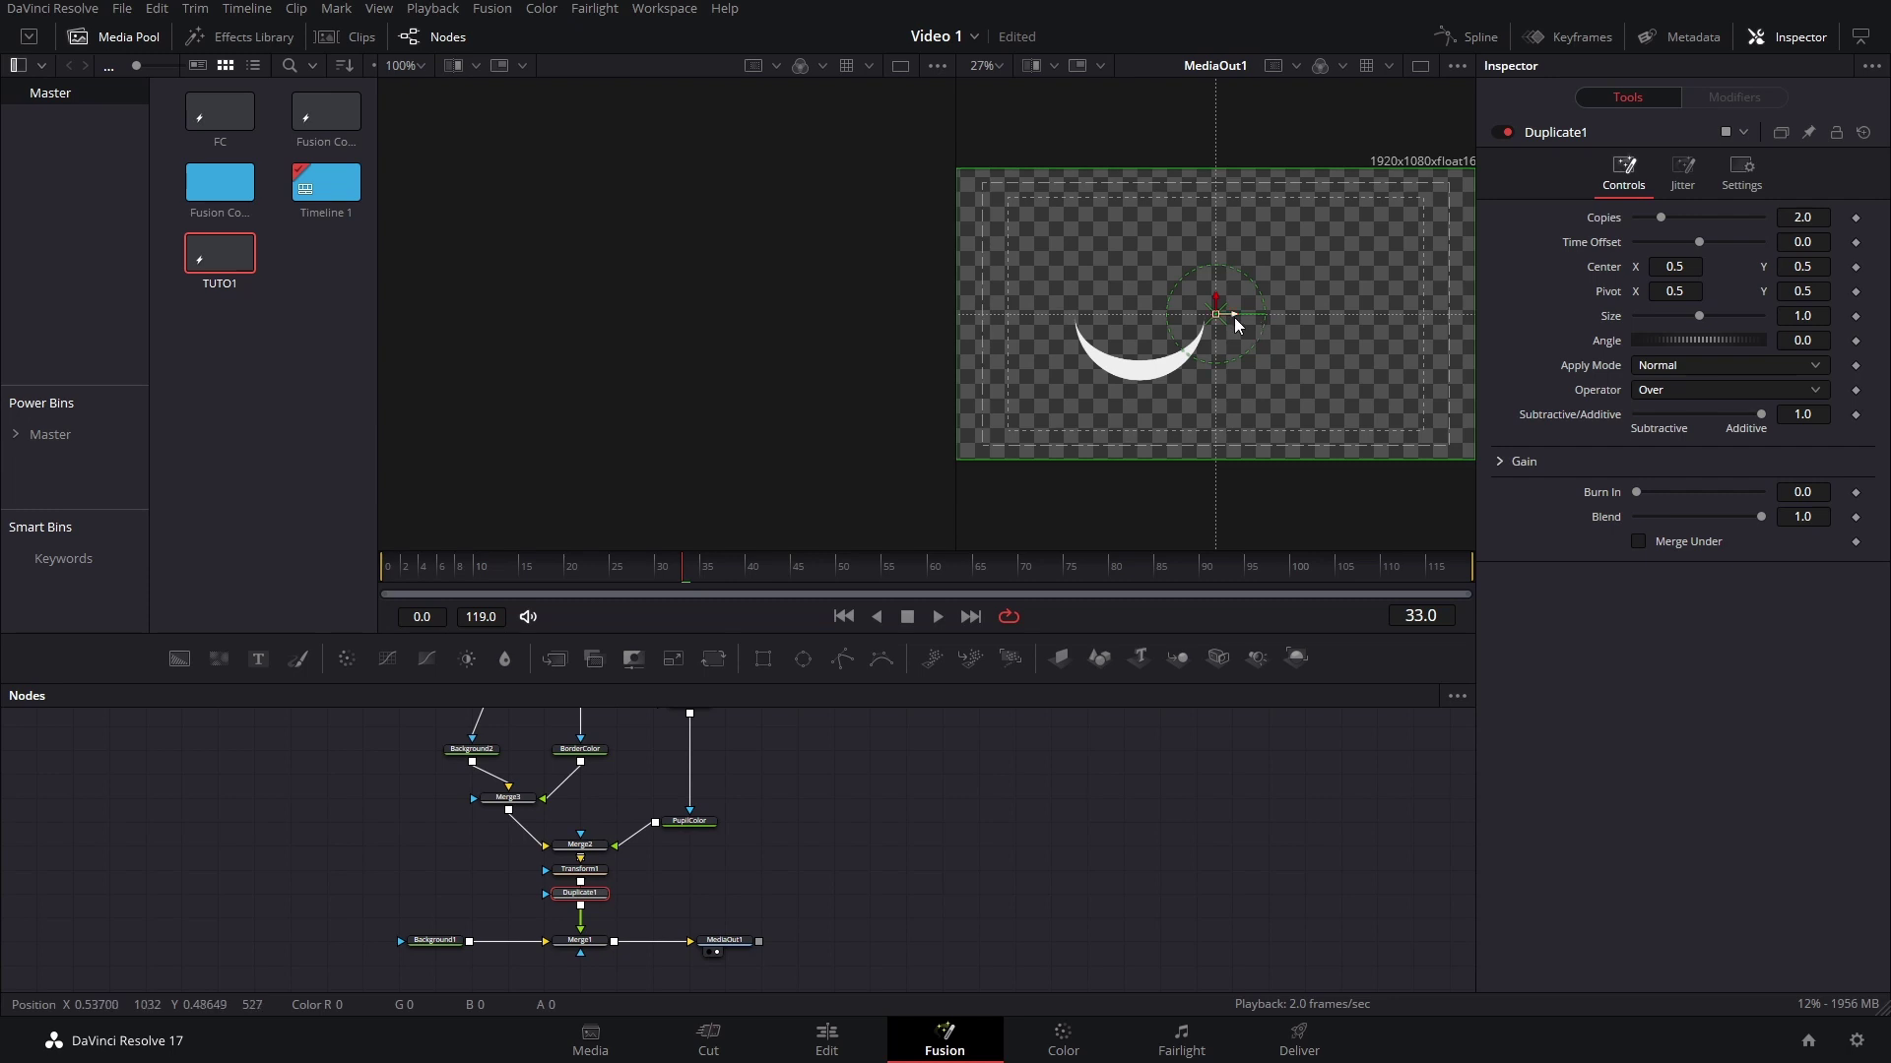
drag(1233, 316, 1409, 357)
click(385, 569)
click(1012, 785)
key(space)
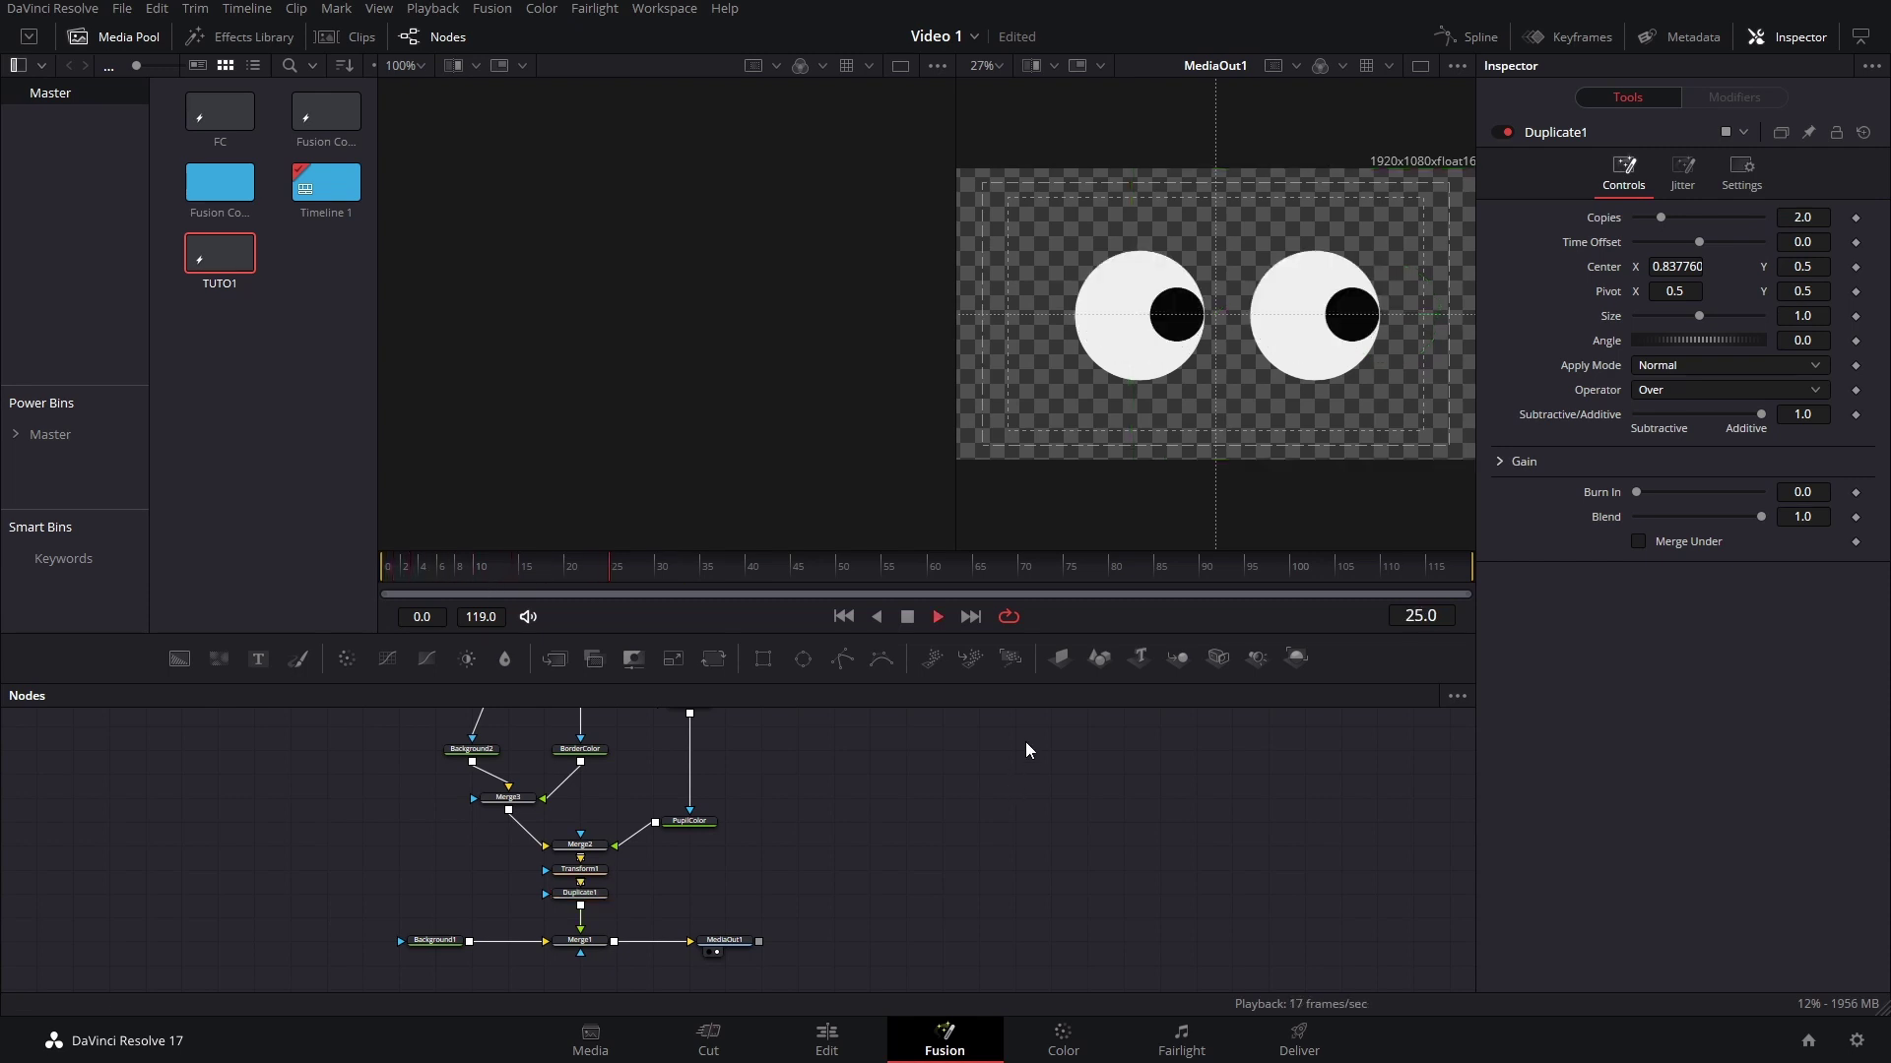
key(space)
Select Background1 and set its colour to a vivid cyan.
click(434, 940)
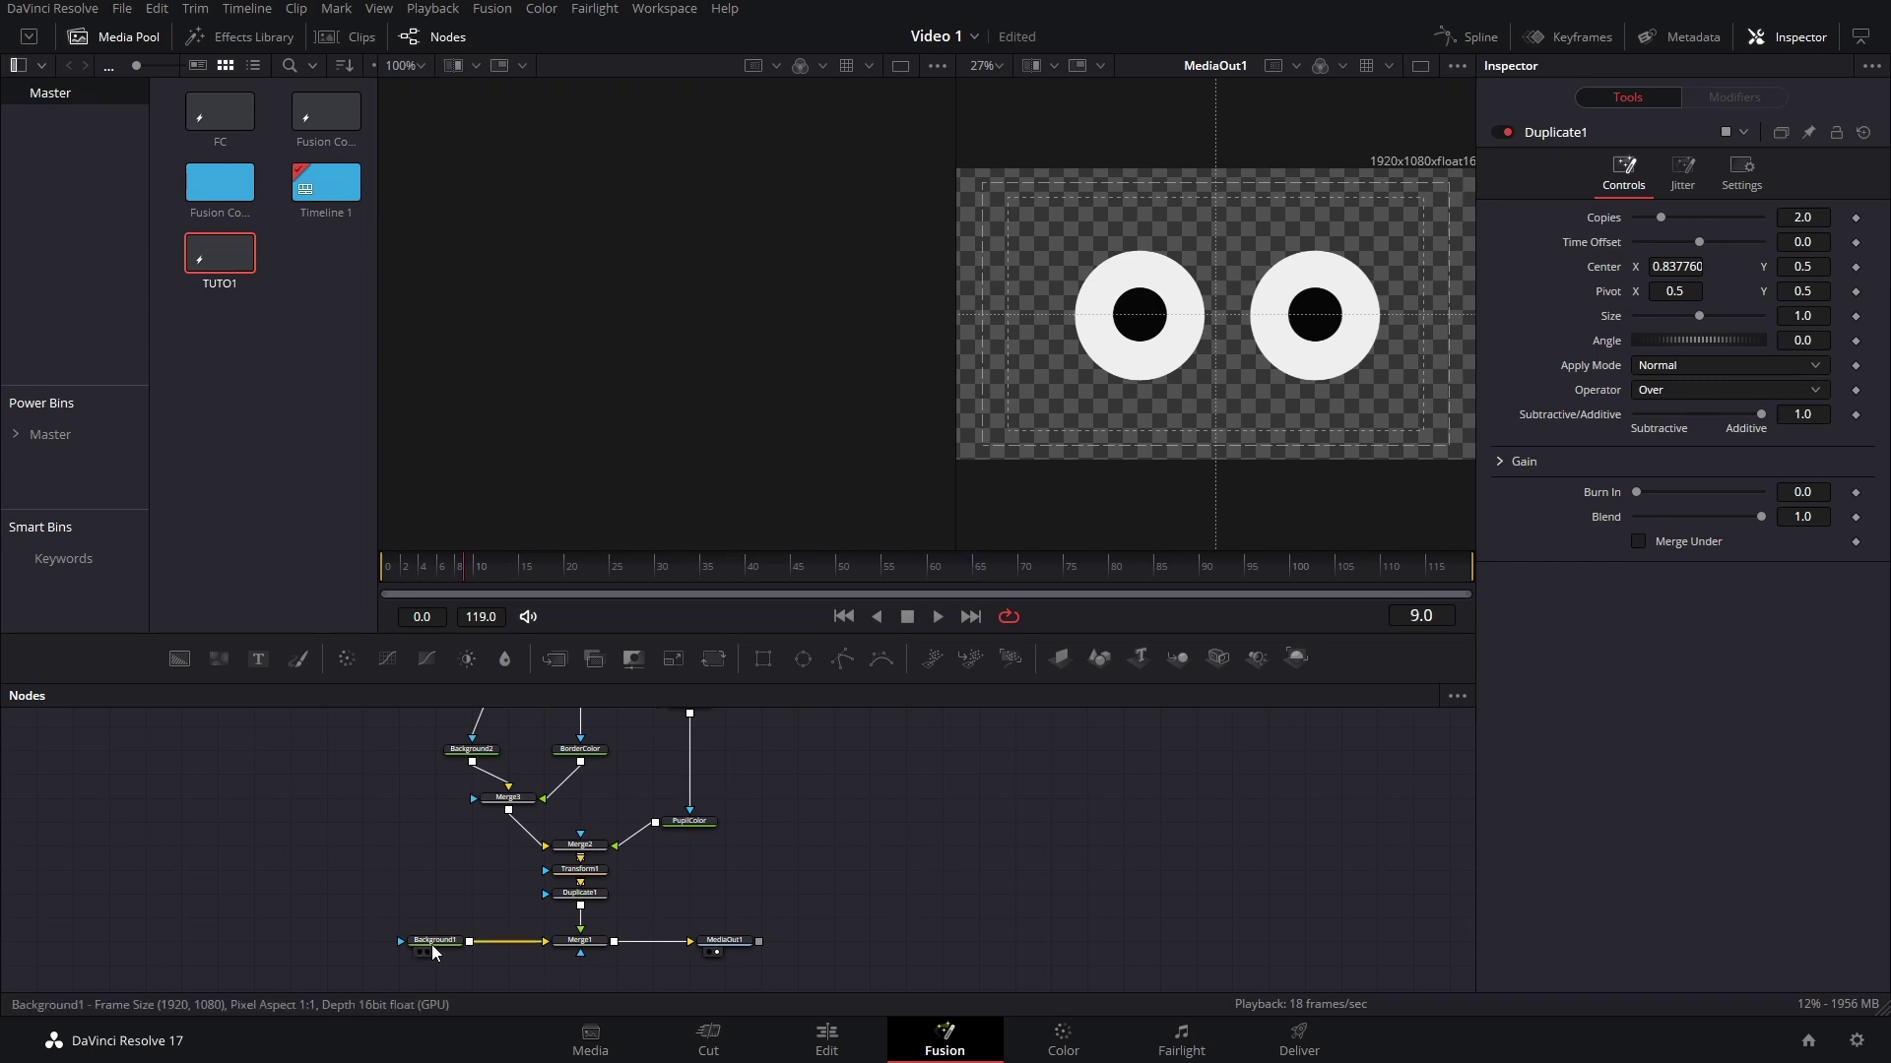
drag(542, 579, 405, 580)
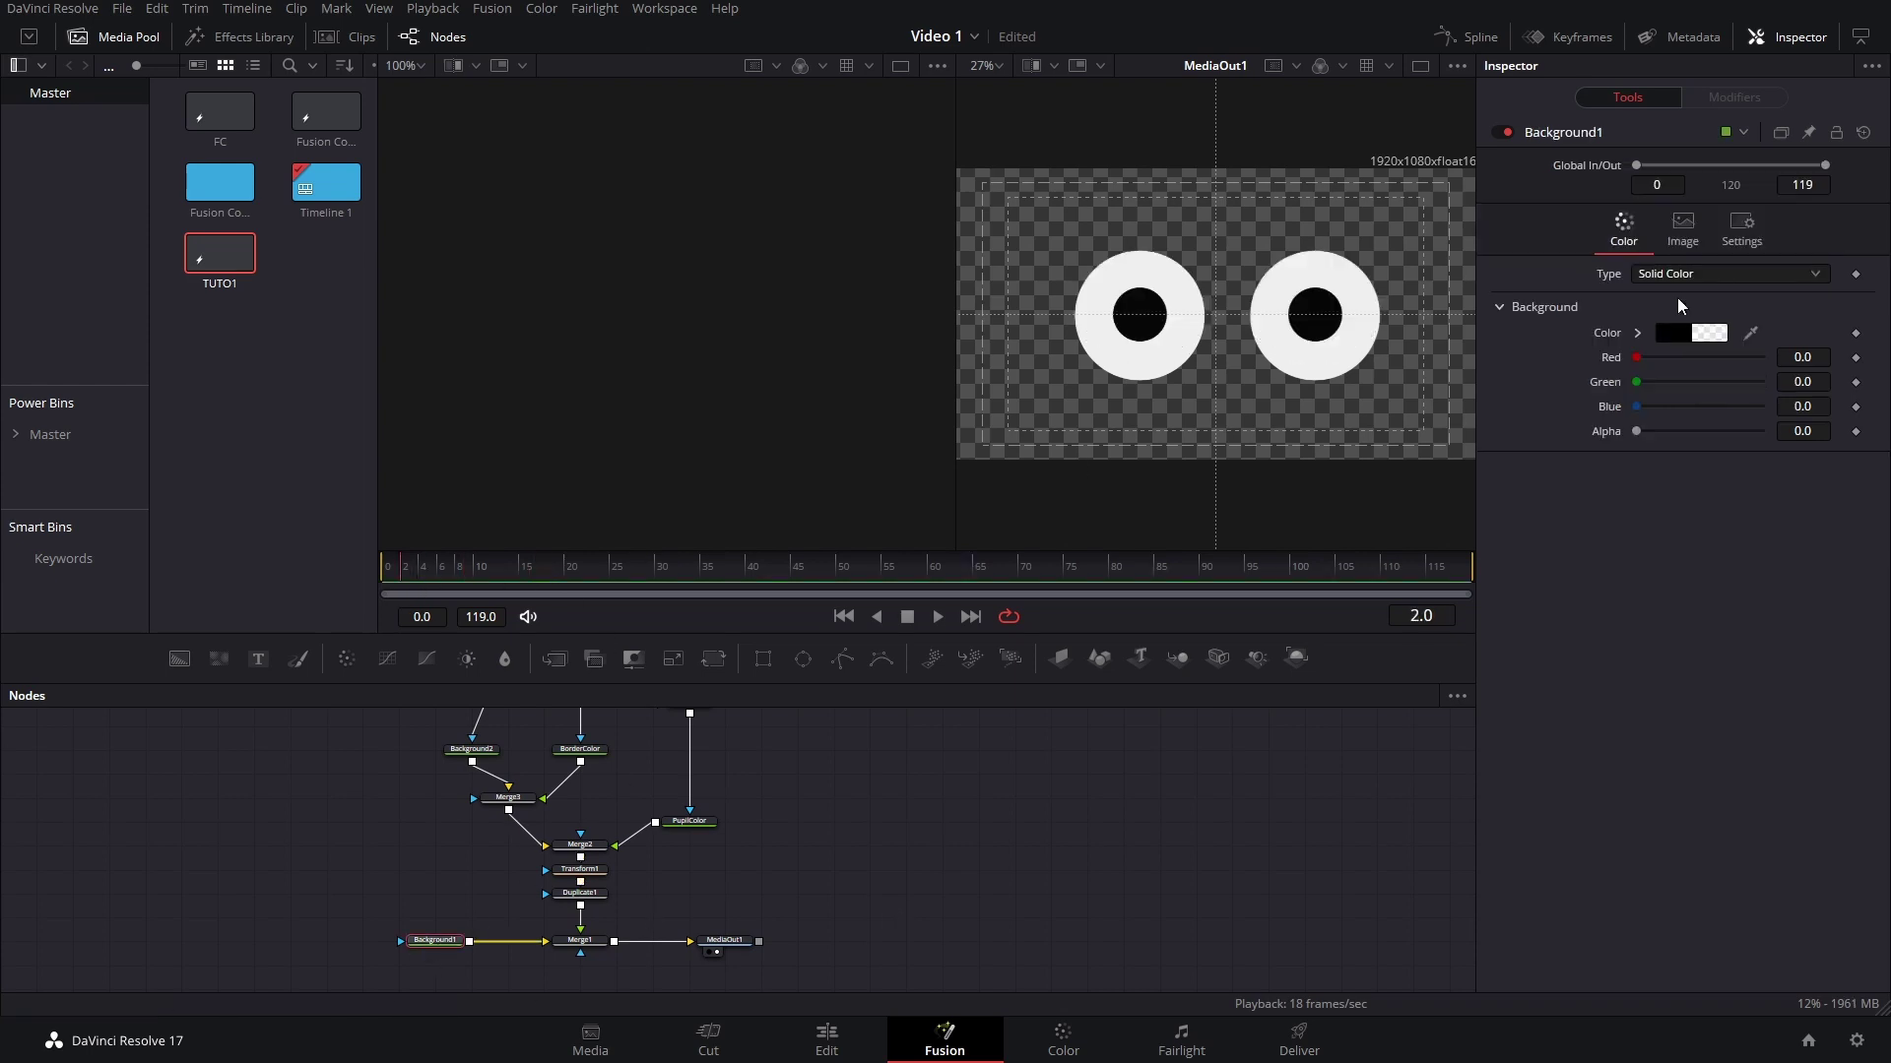
click(1674, 335)
click(1034, 368)
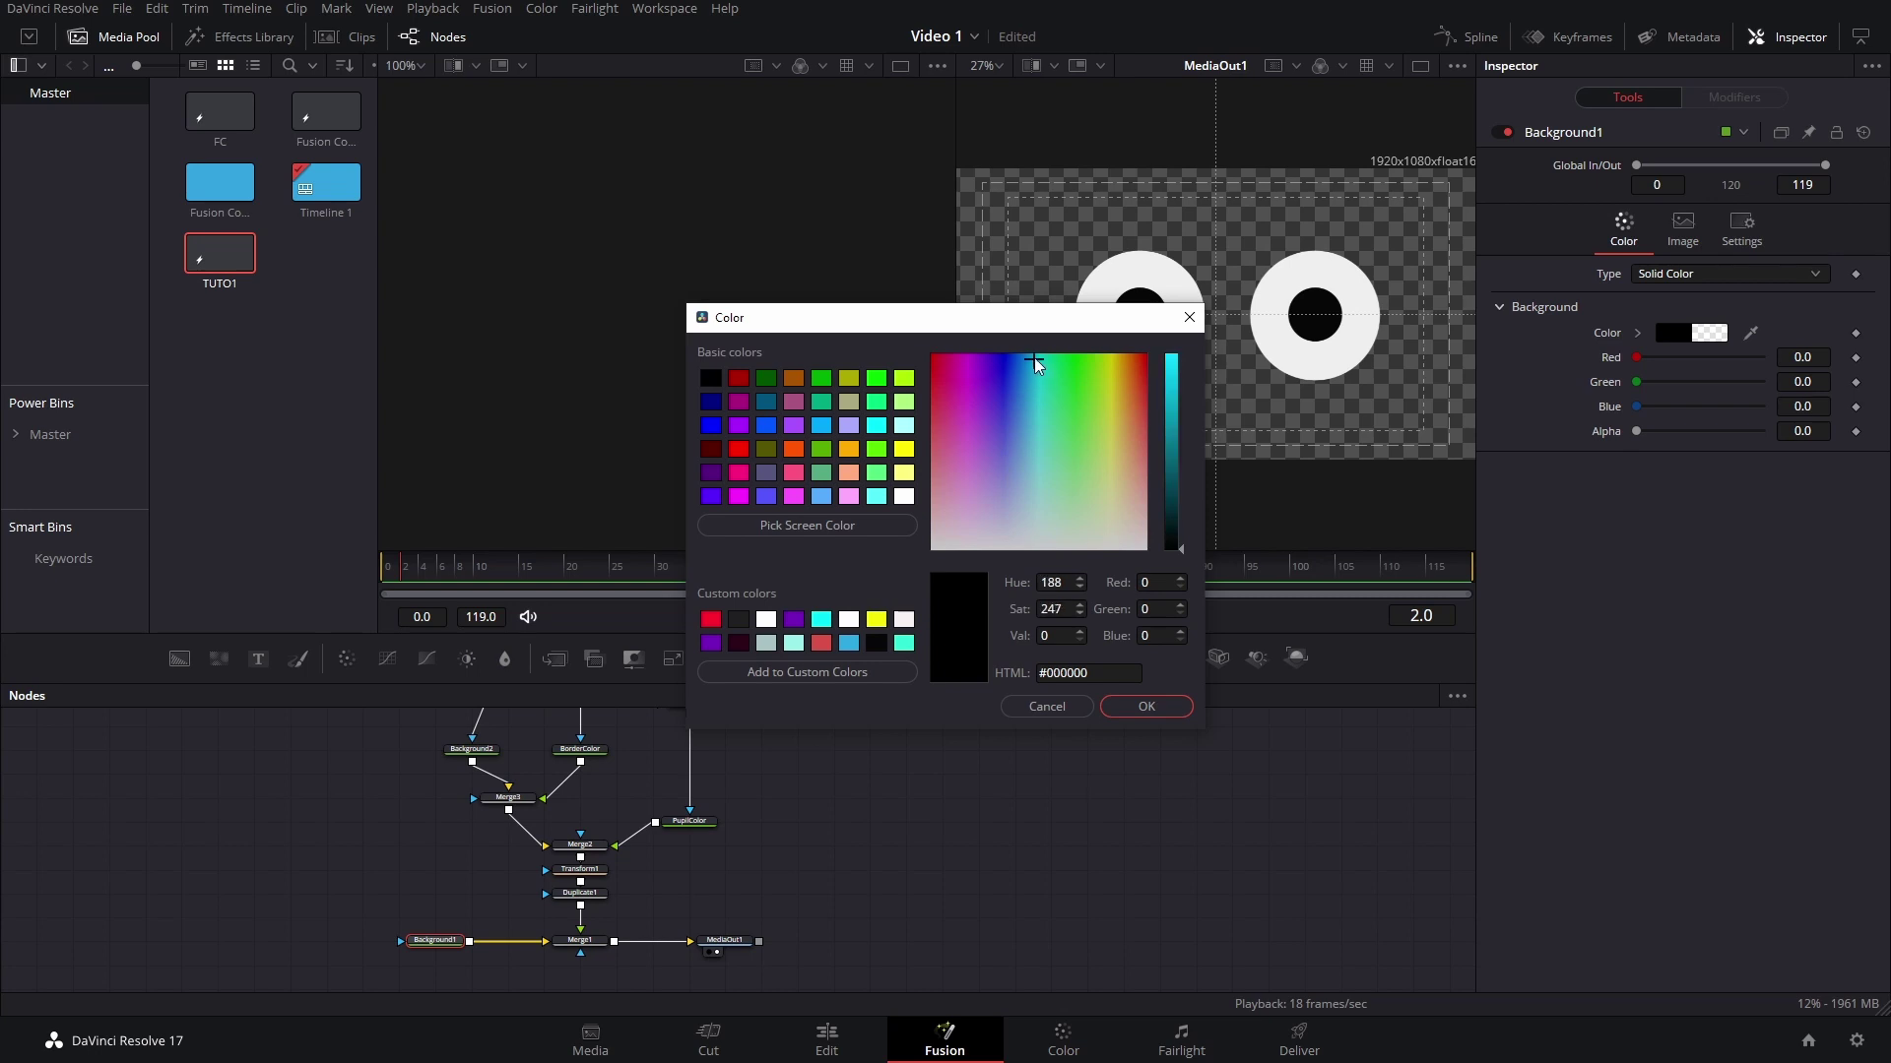
click(1171, 365)
click(1127, 706)
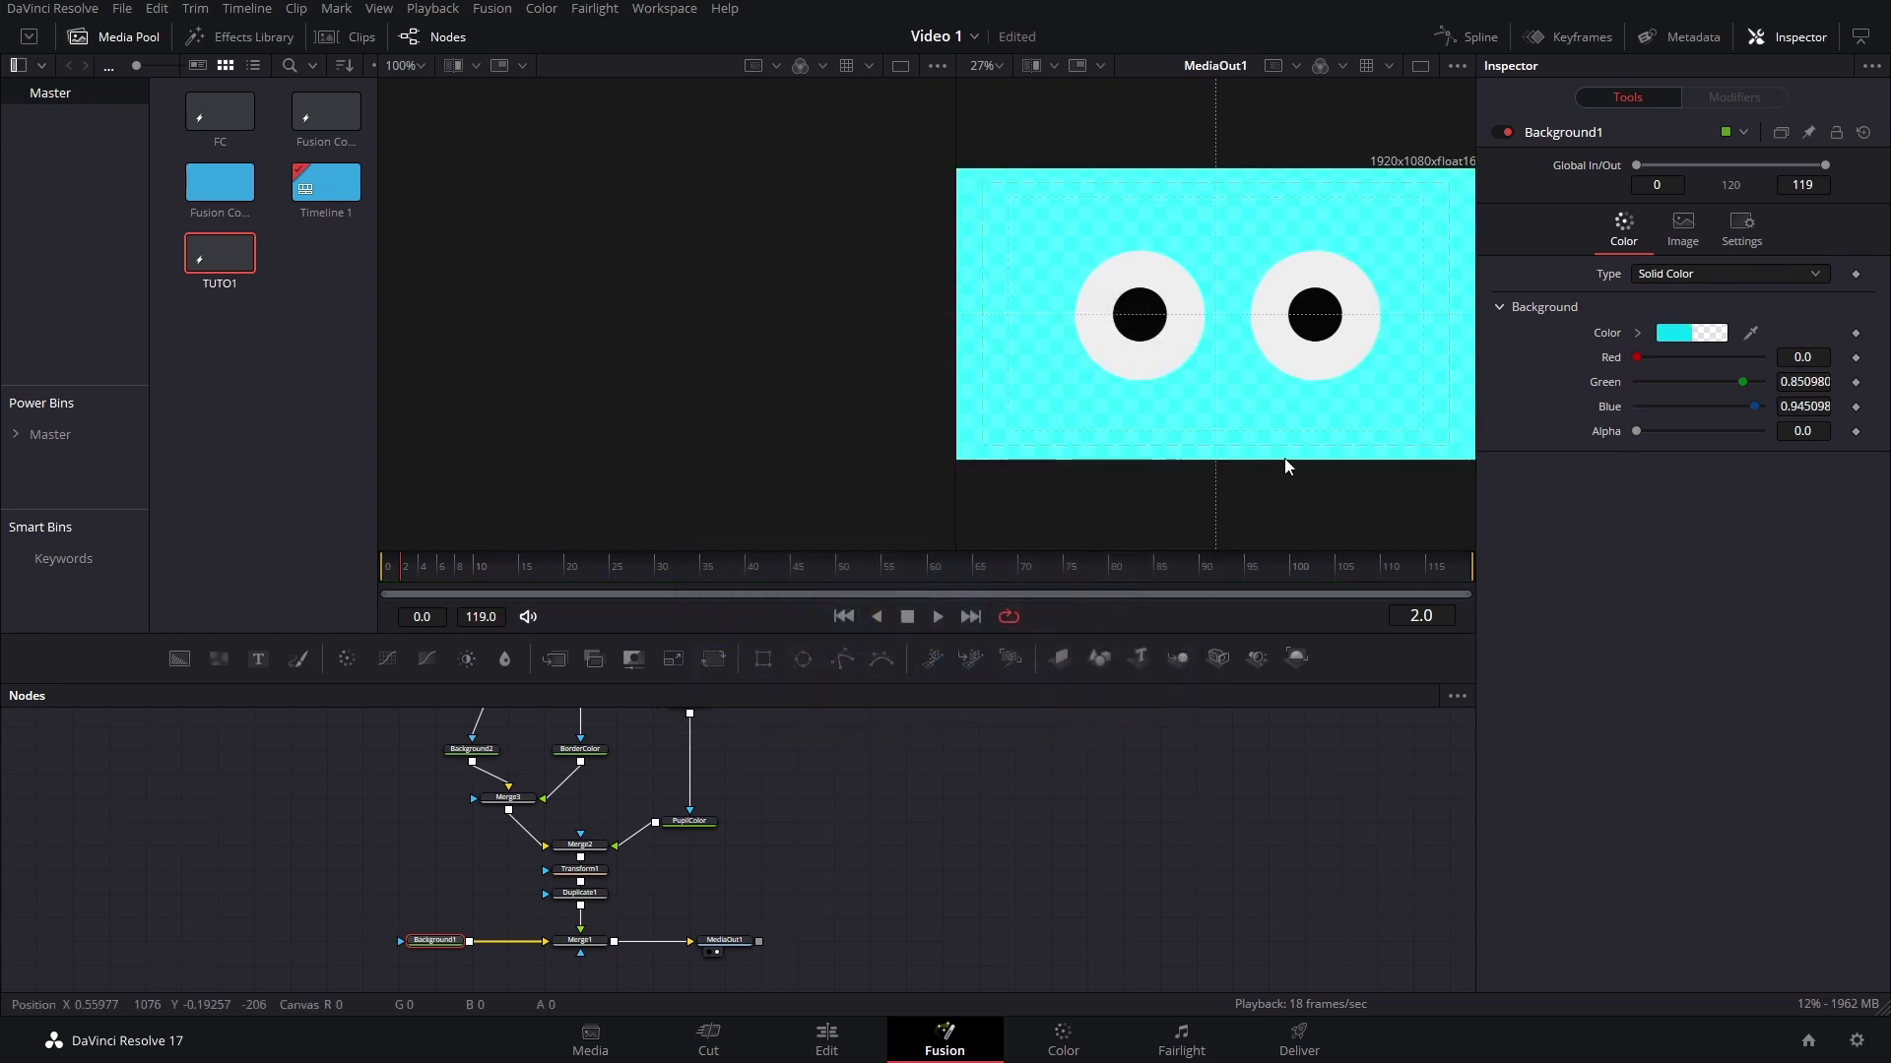
Reopen the background colour choice and recentre the two eyes in the viewer.
click(1683, 329)
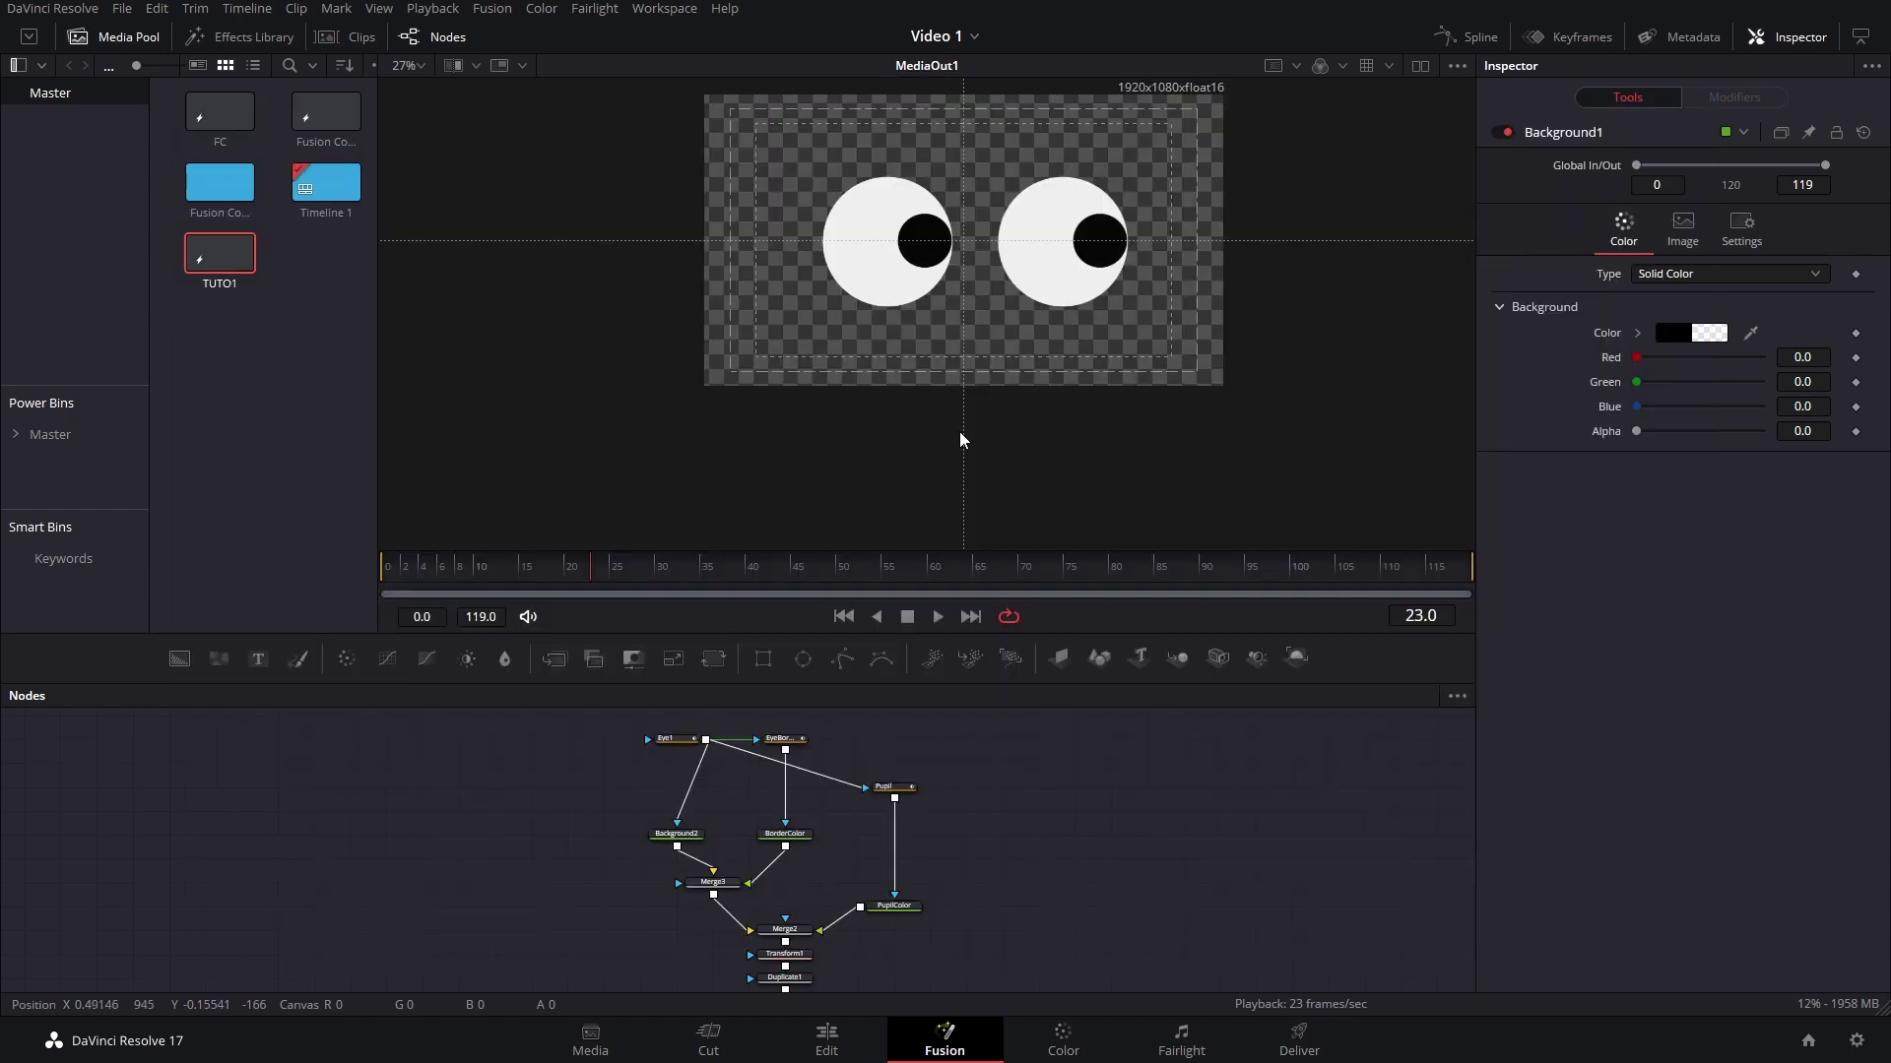
drag(940, 486, 902, 535)
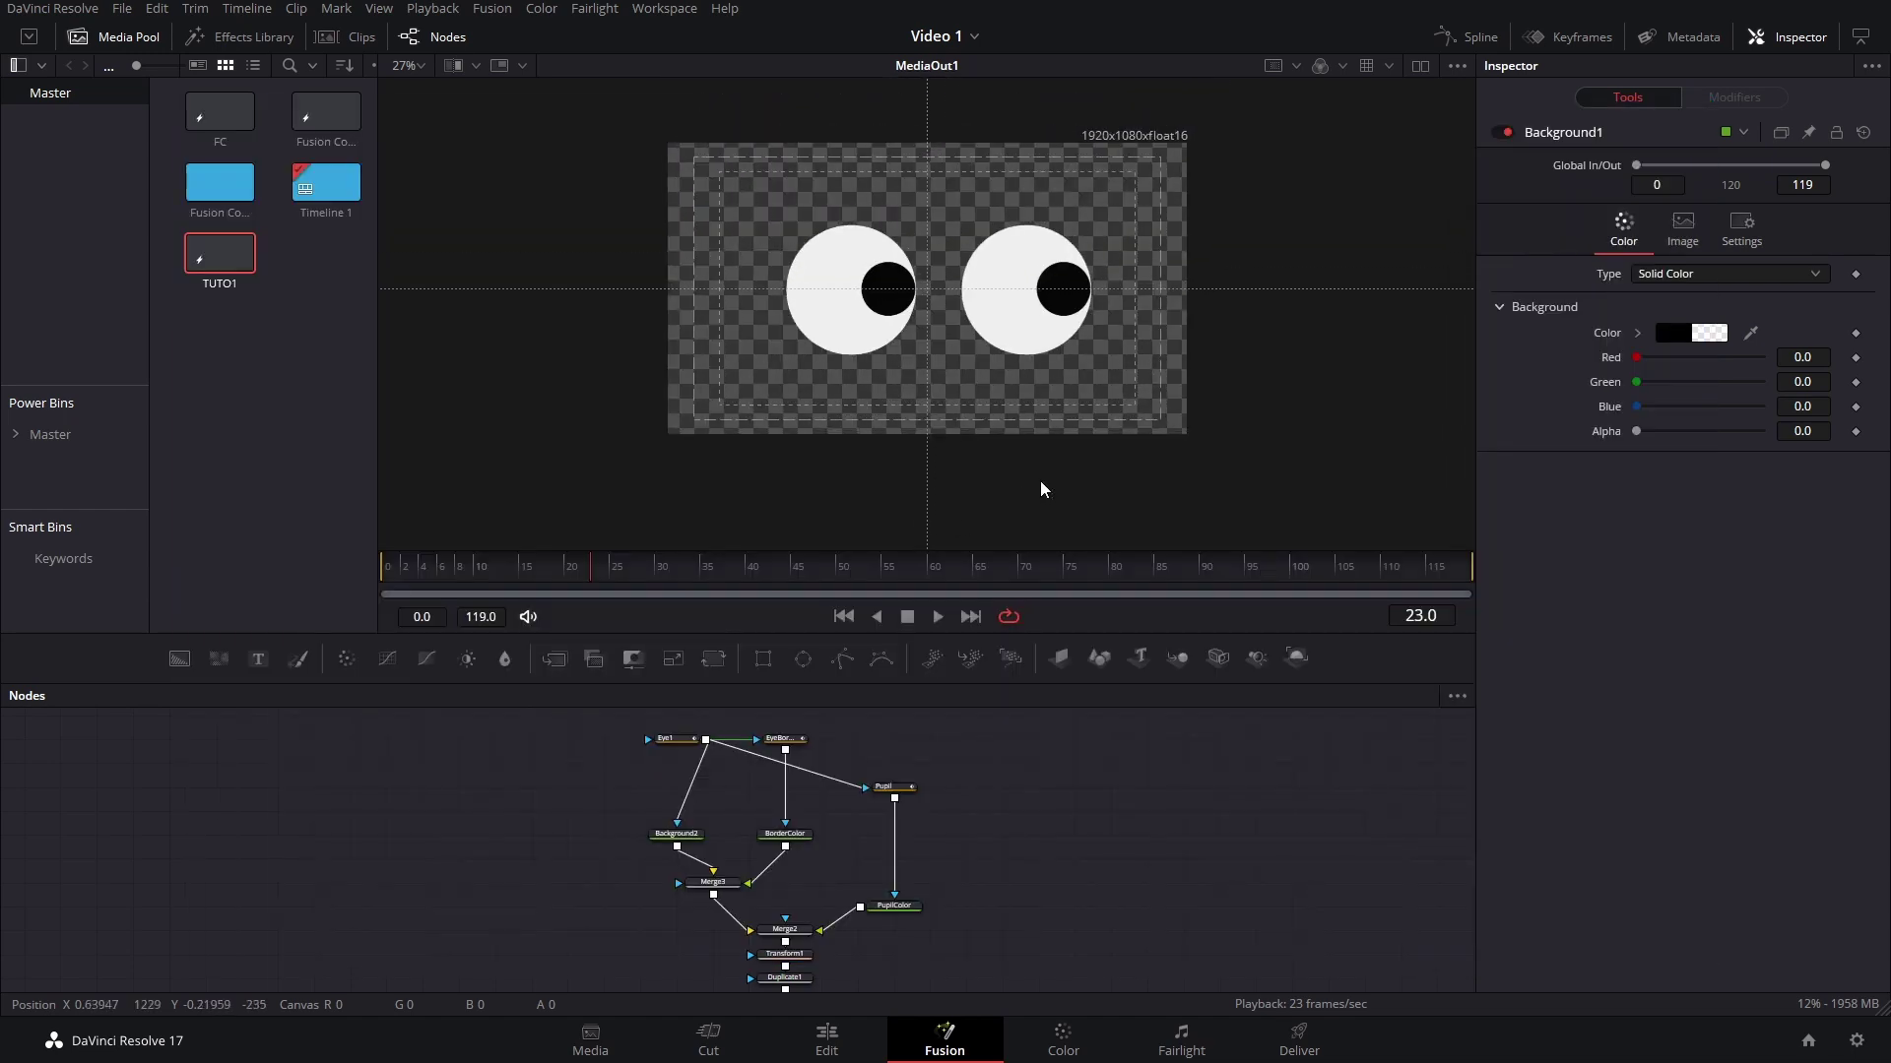
drag(1036, 482, 1057, 439)
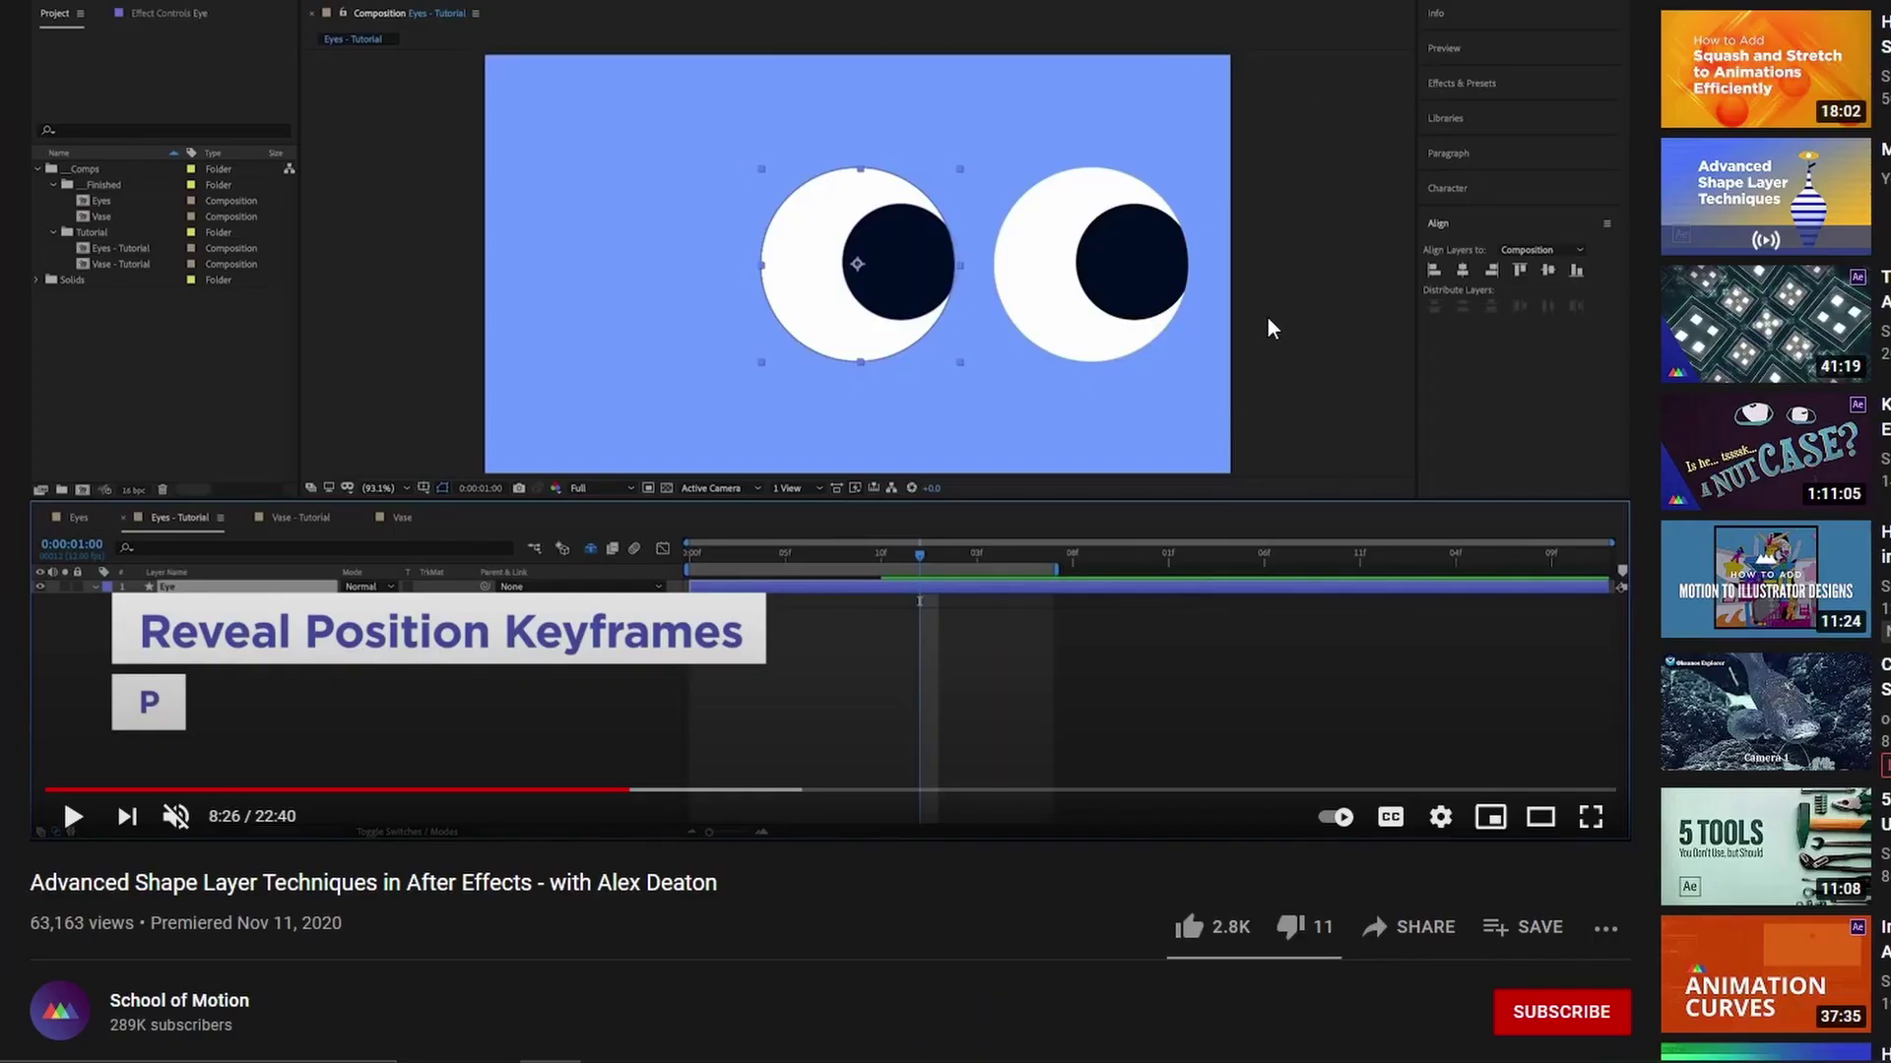
Skim the tutorial ahead to about 8:38, then back to the cartoon-eyes example near 8:22.
click(662, 792)
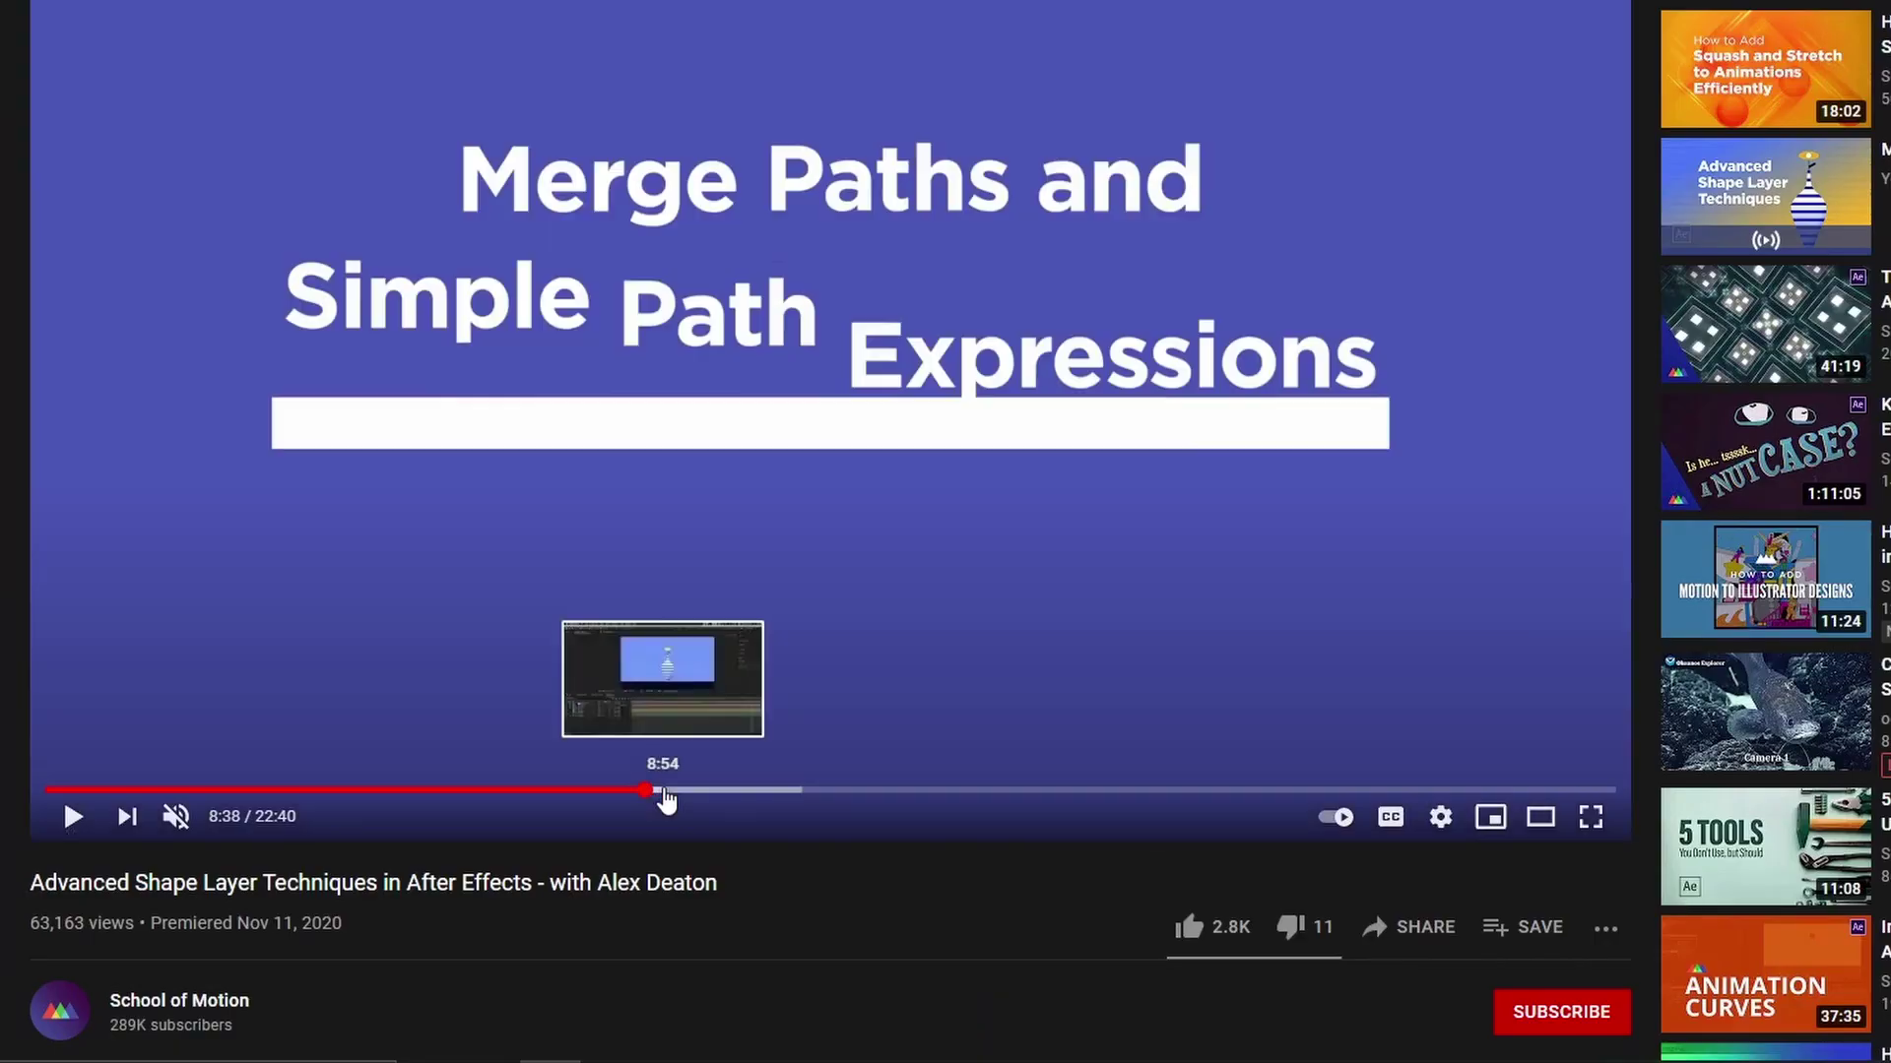
click(627, 794)
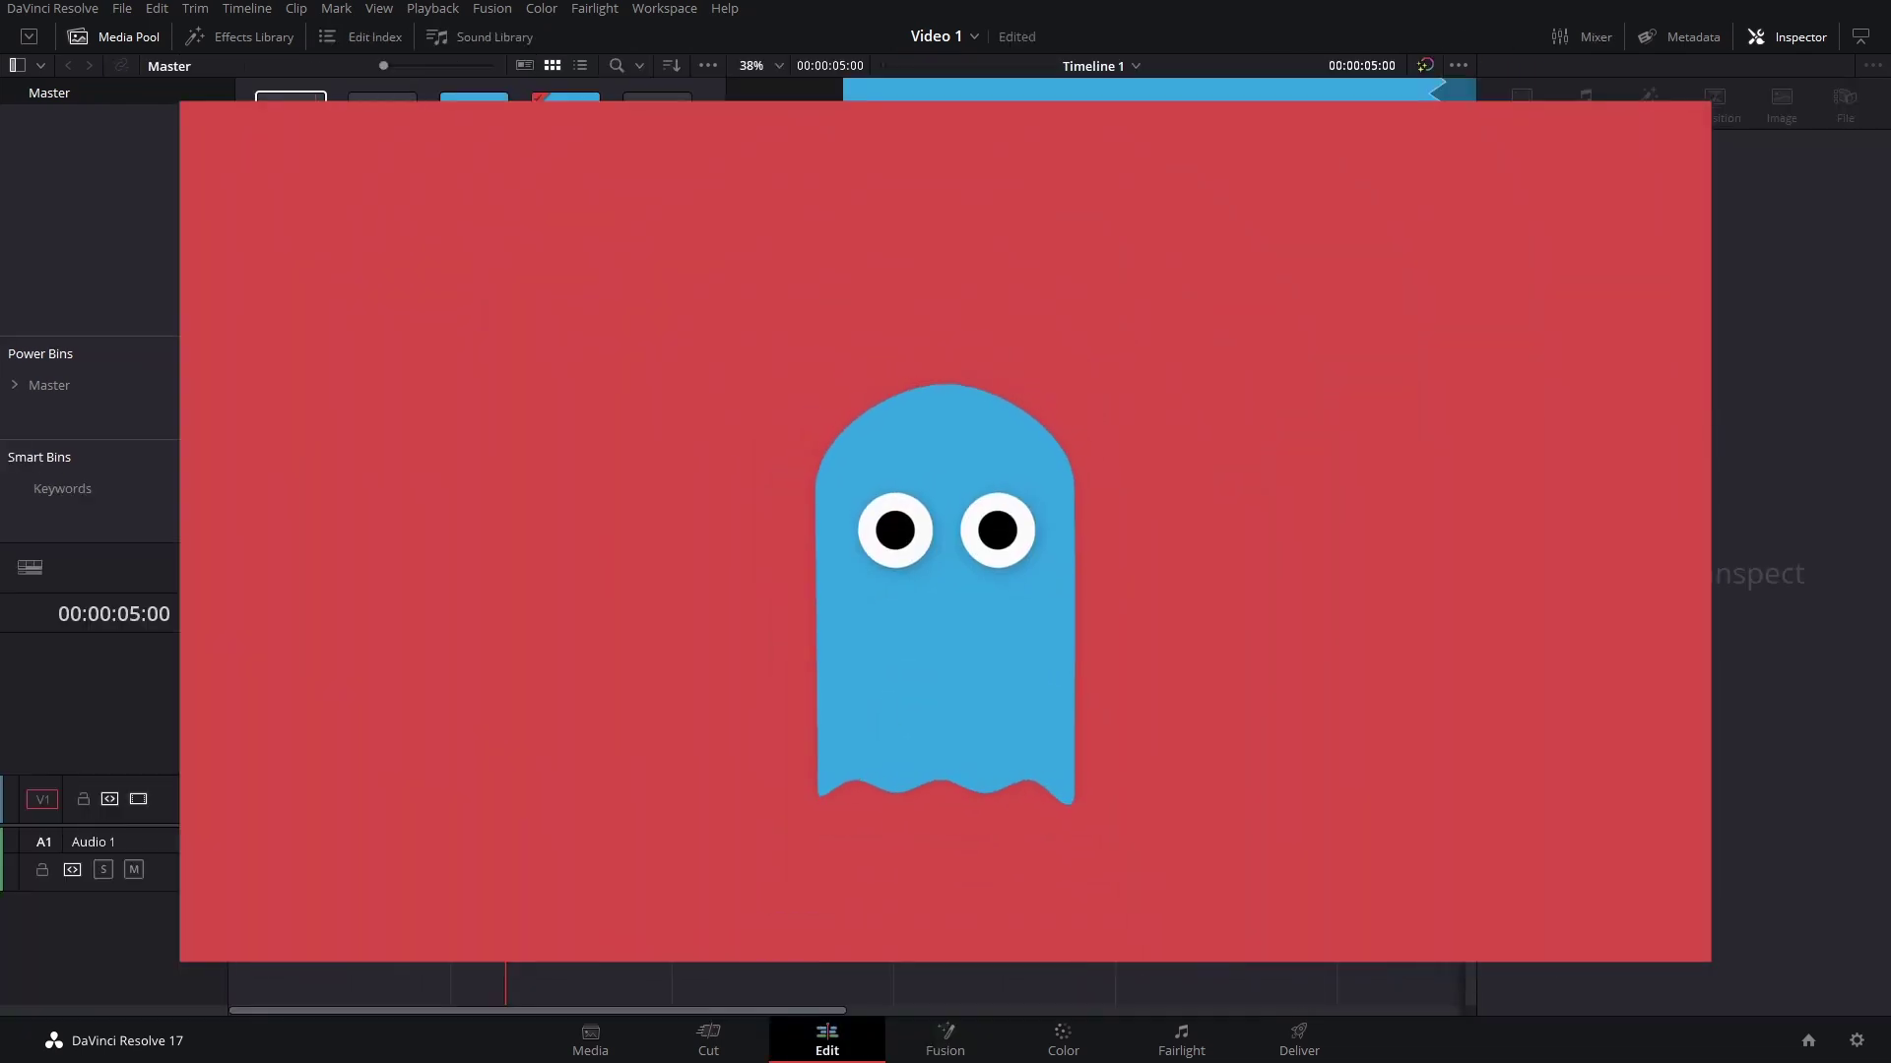
Open Fusion Composition 1 on the Fusion page and marquee-select its eleven eye nodes.
click(373, 116)
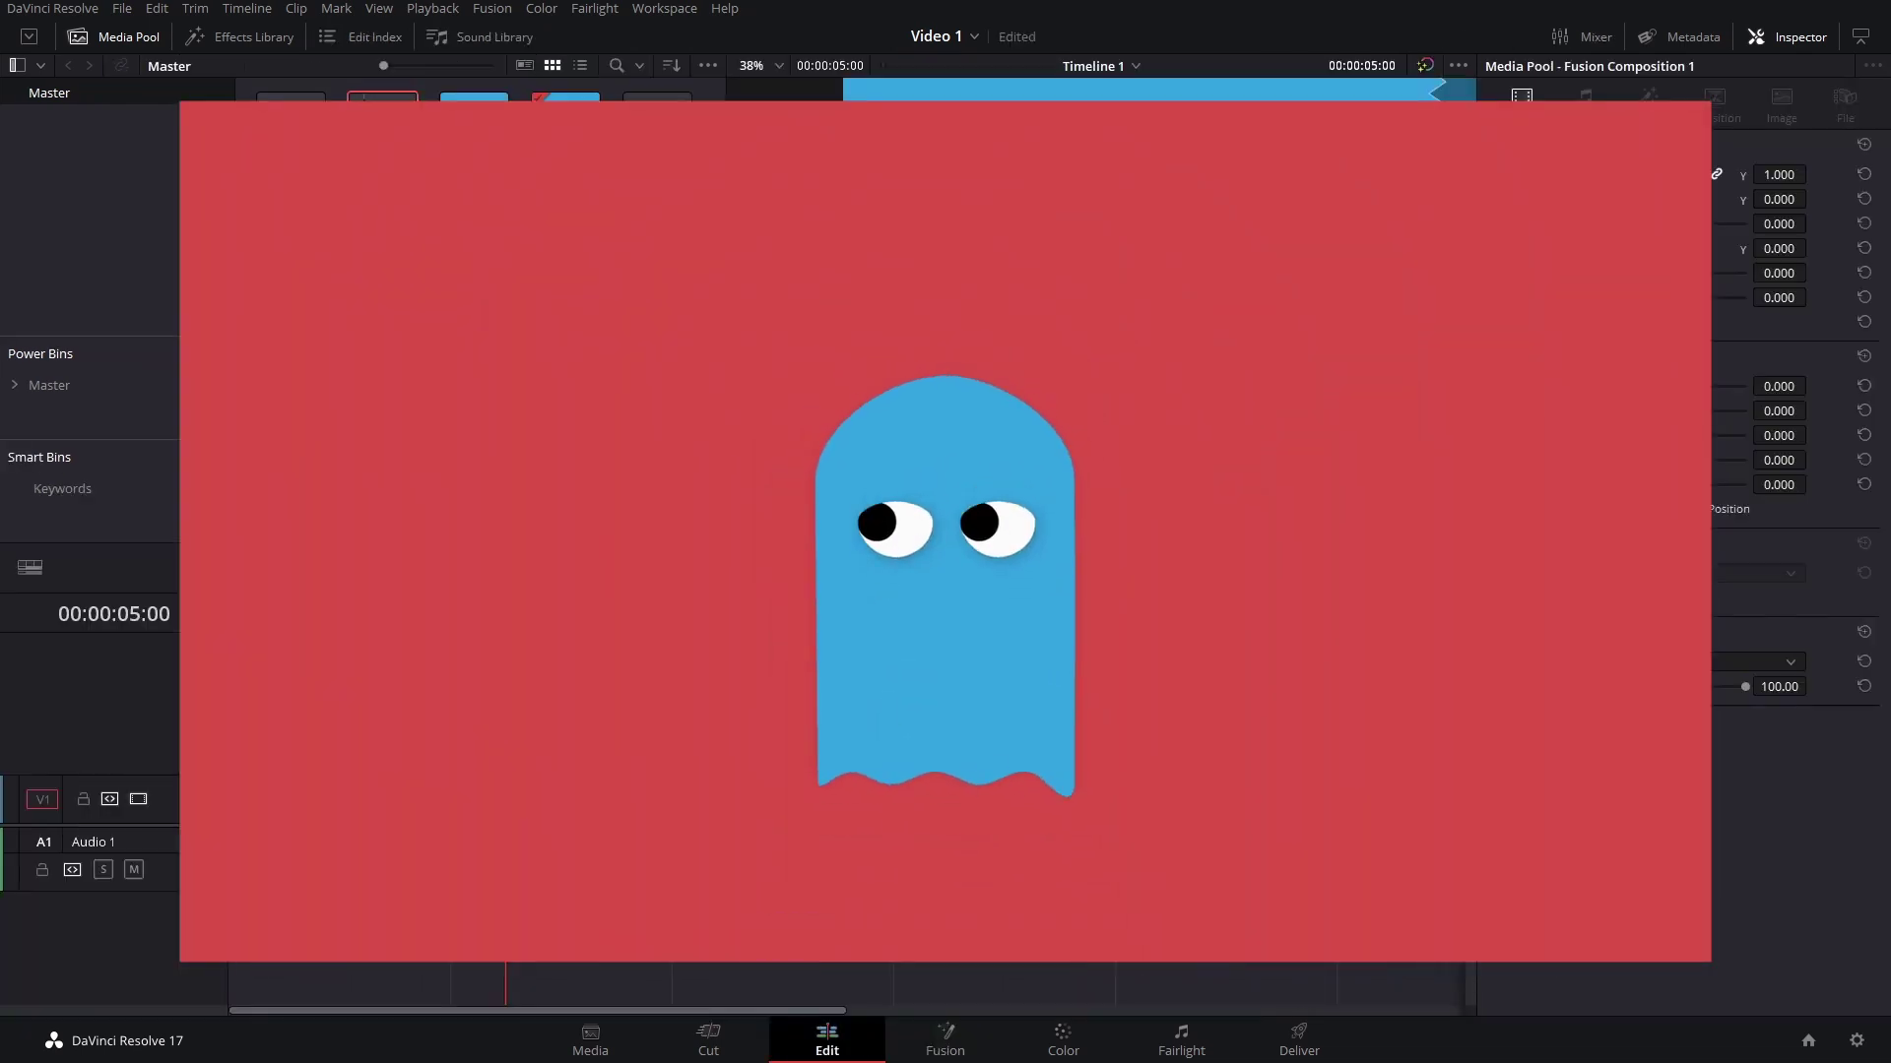
key(shift+5)
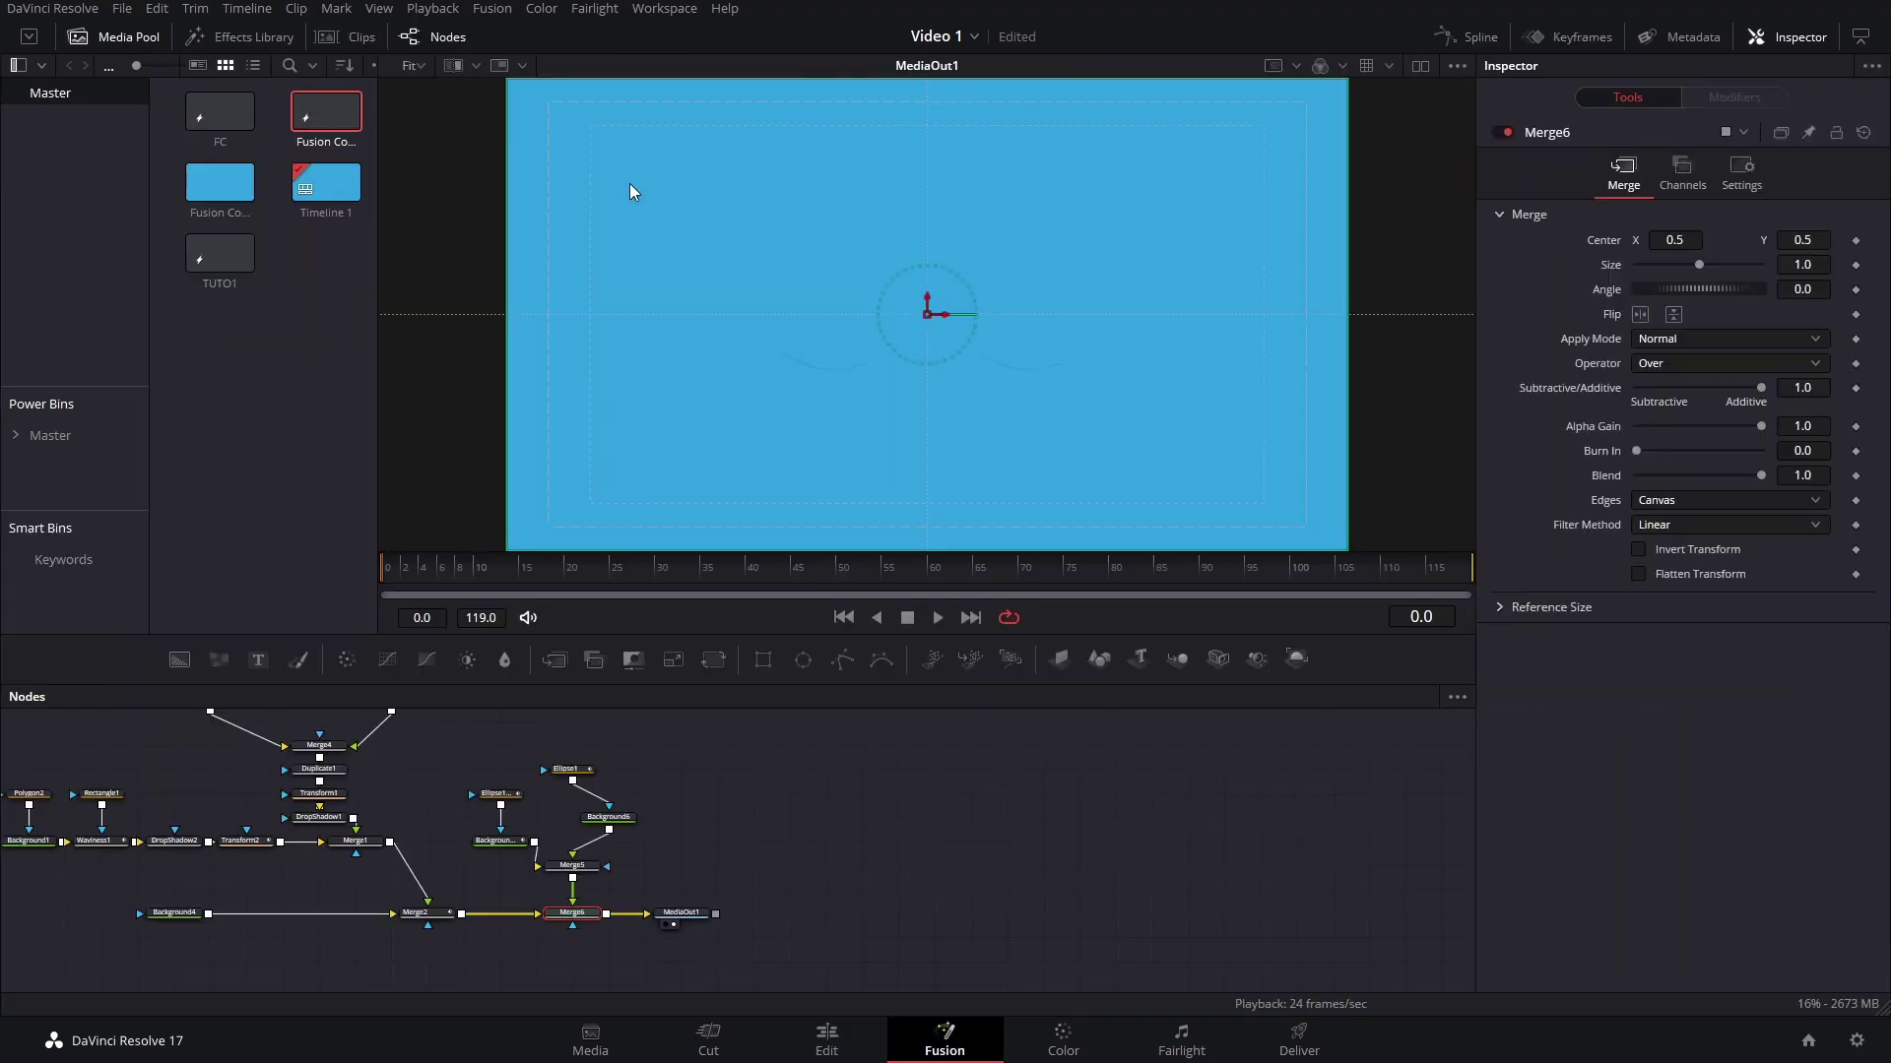
drag(635, 800, 1095, 868)
drag(910, 807, 882, 921)
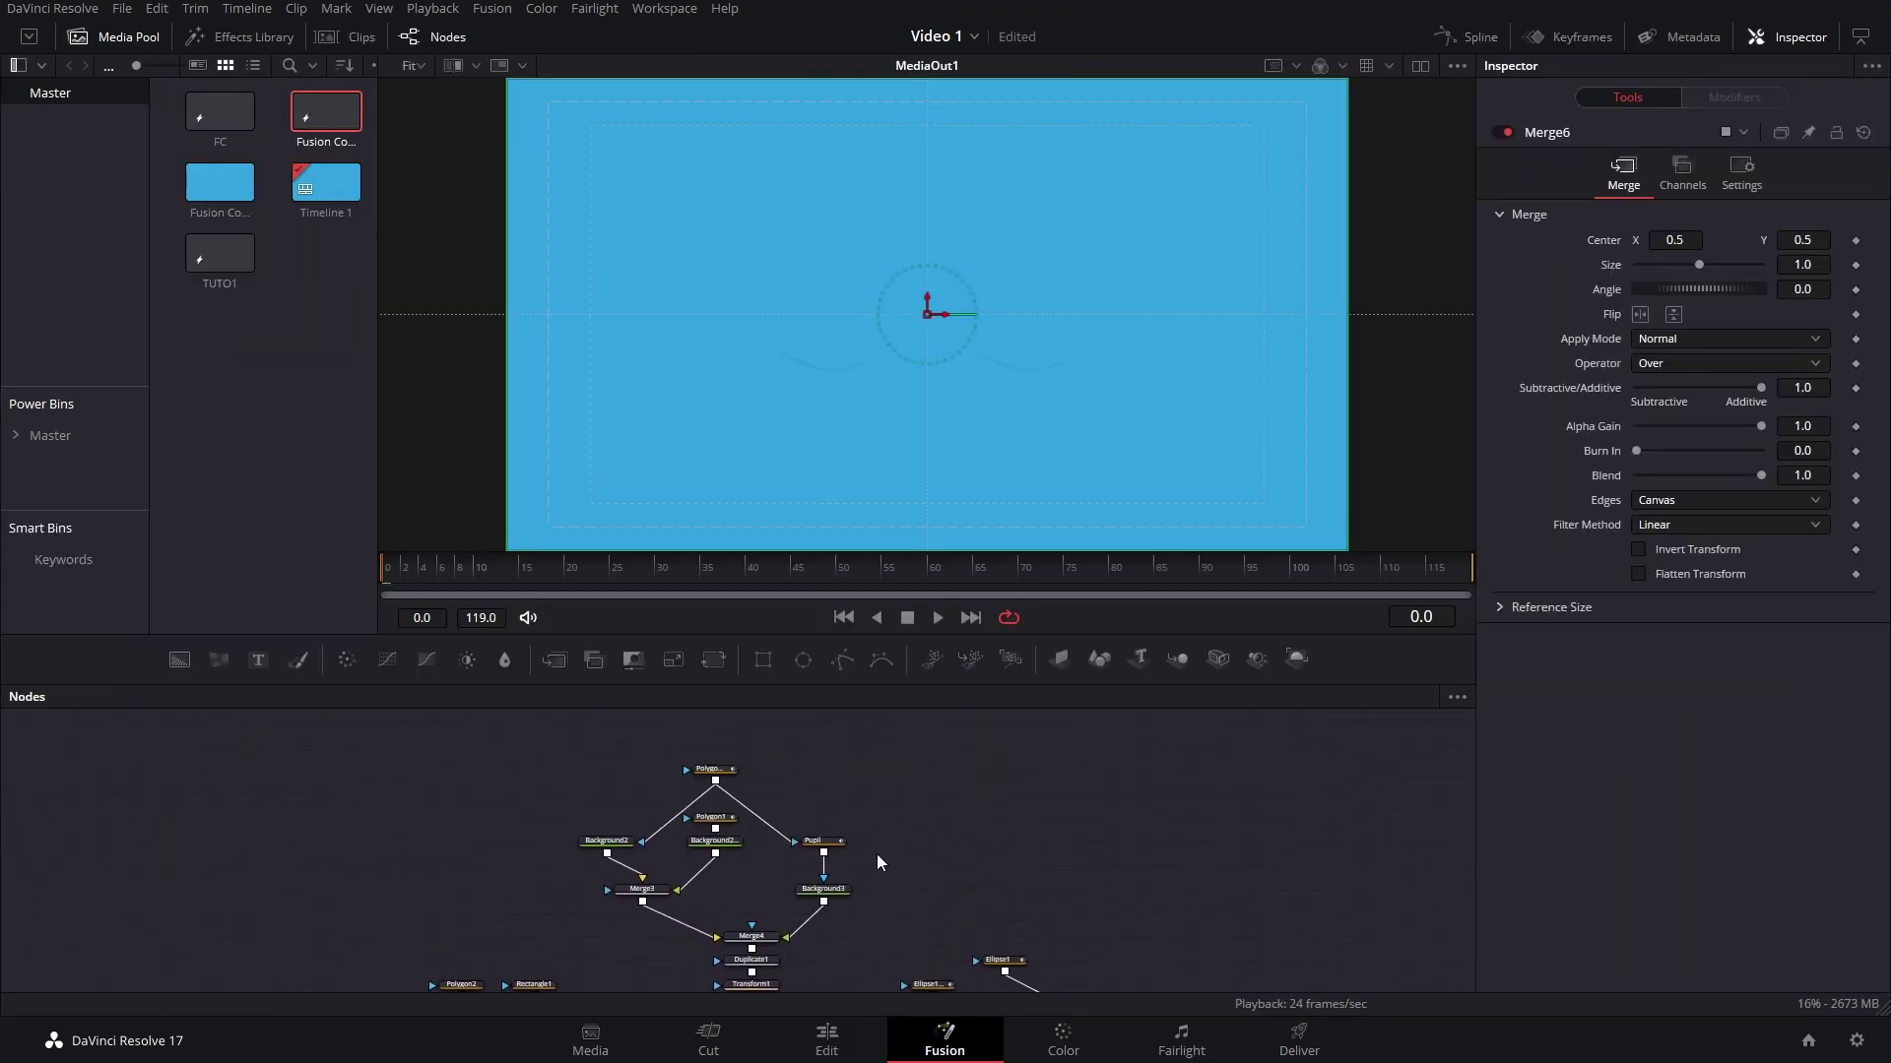
drag(599, 742, 855, 984)
drag(855, 918, 871, 841)
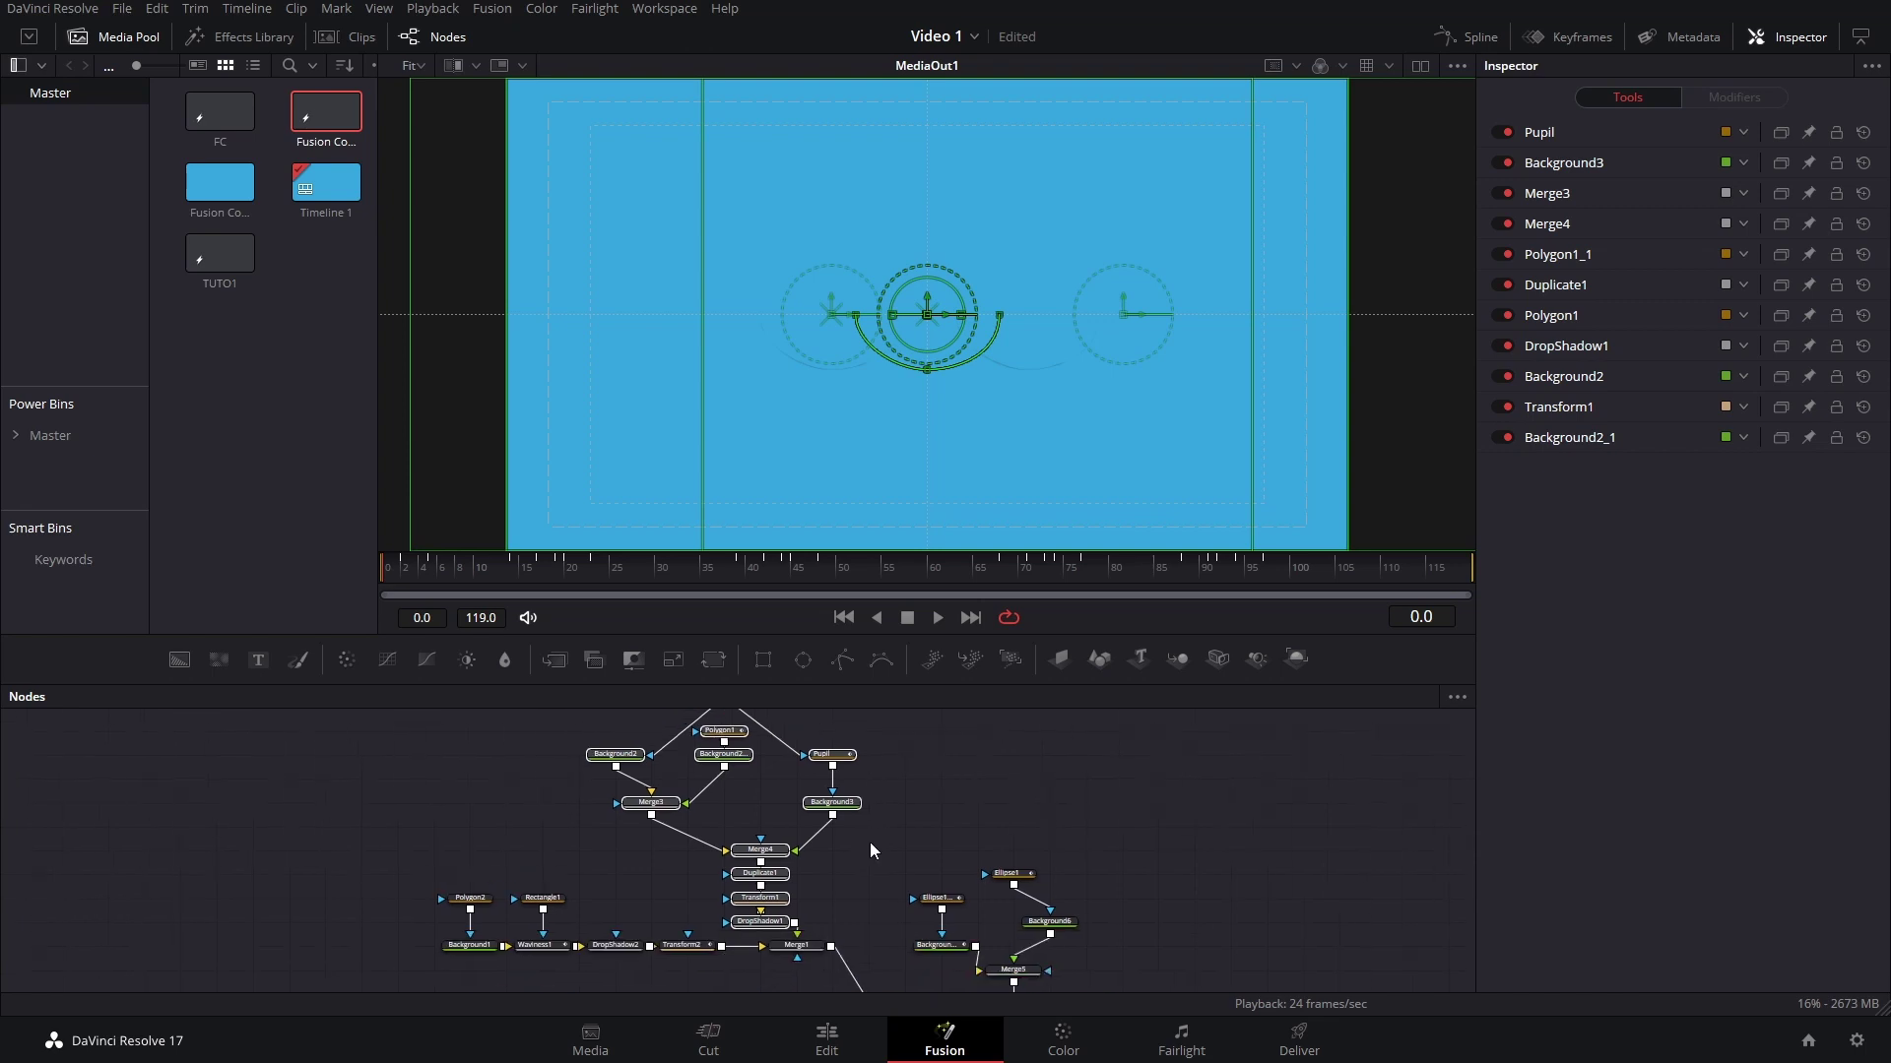
Show the Transform1 eyes in the viewer at frame 24, where they appear.
click(775, 924)
click(774, 902)
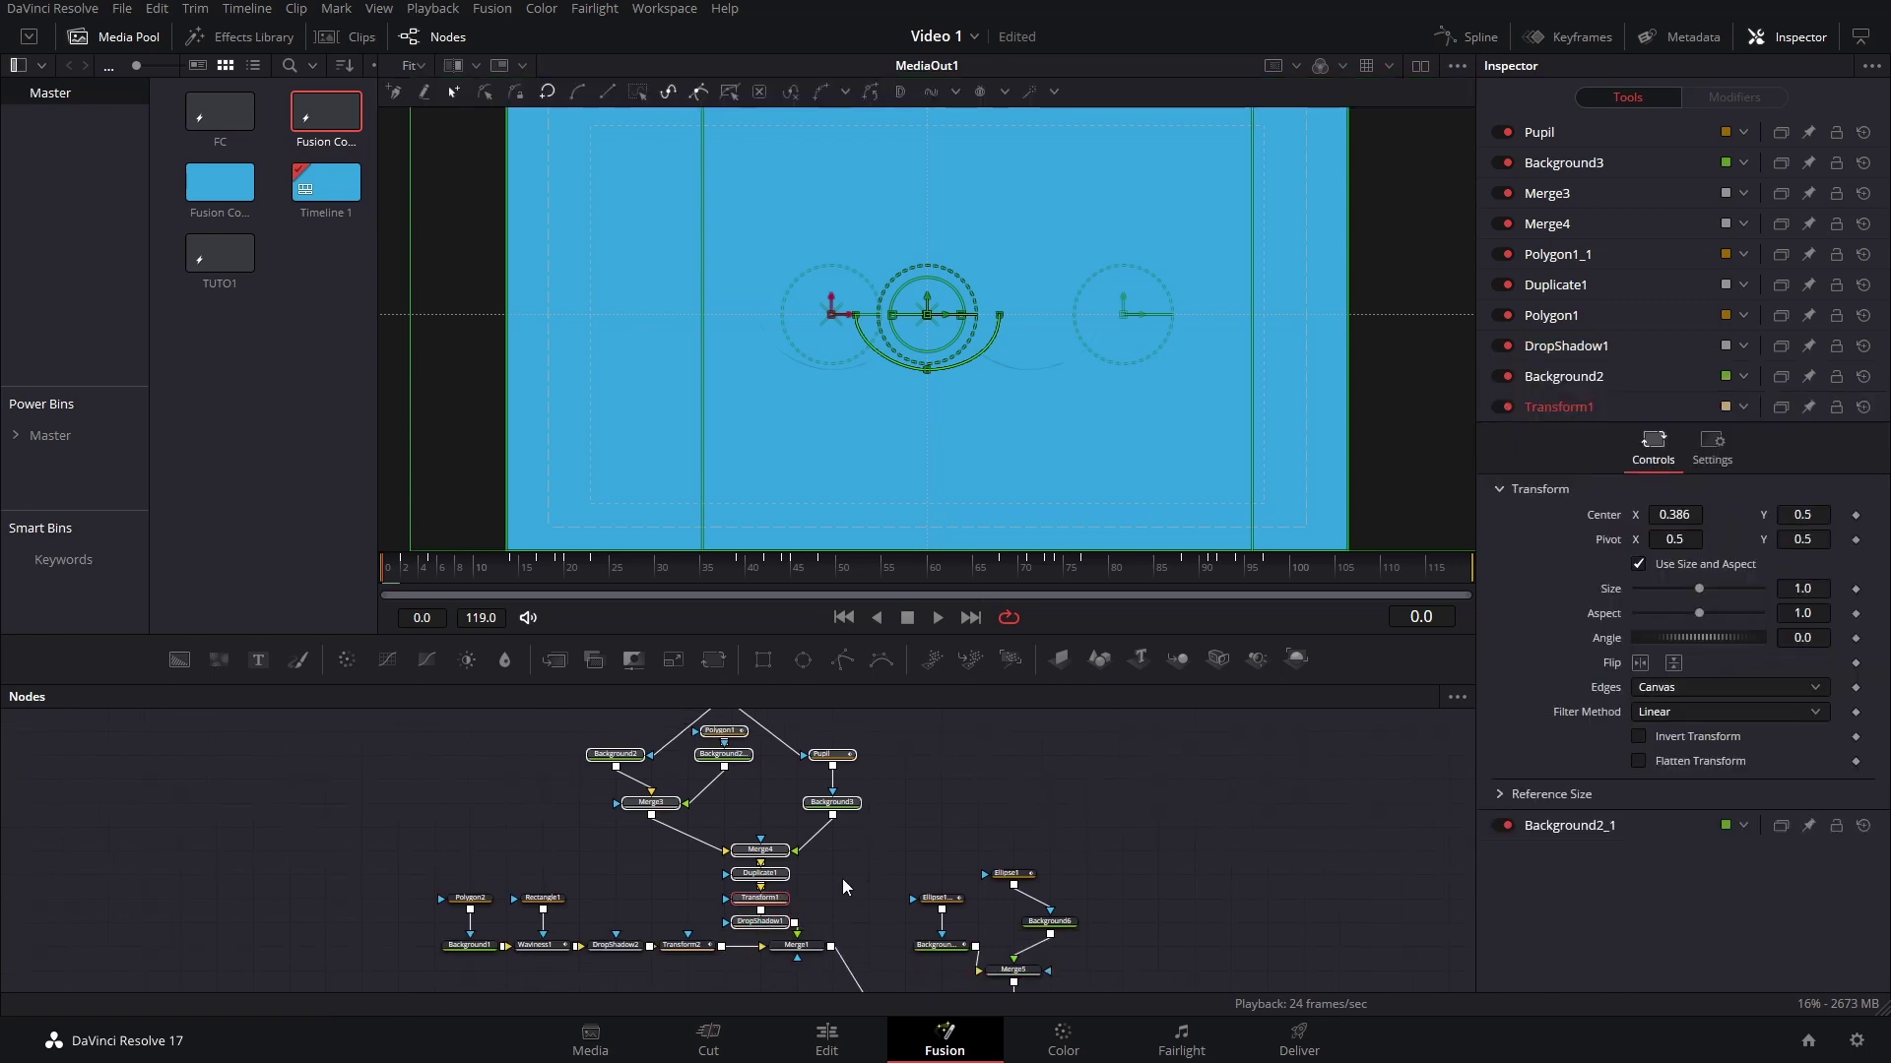
click(803, 895)
click(774, 903)
key(1)
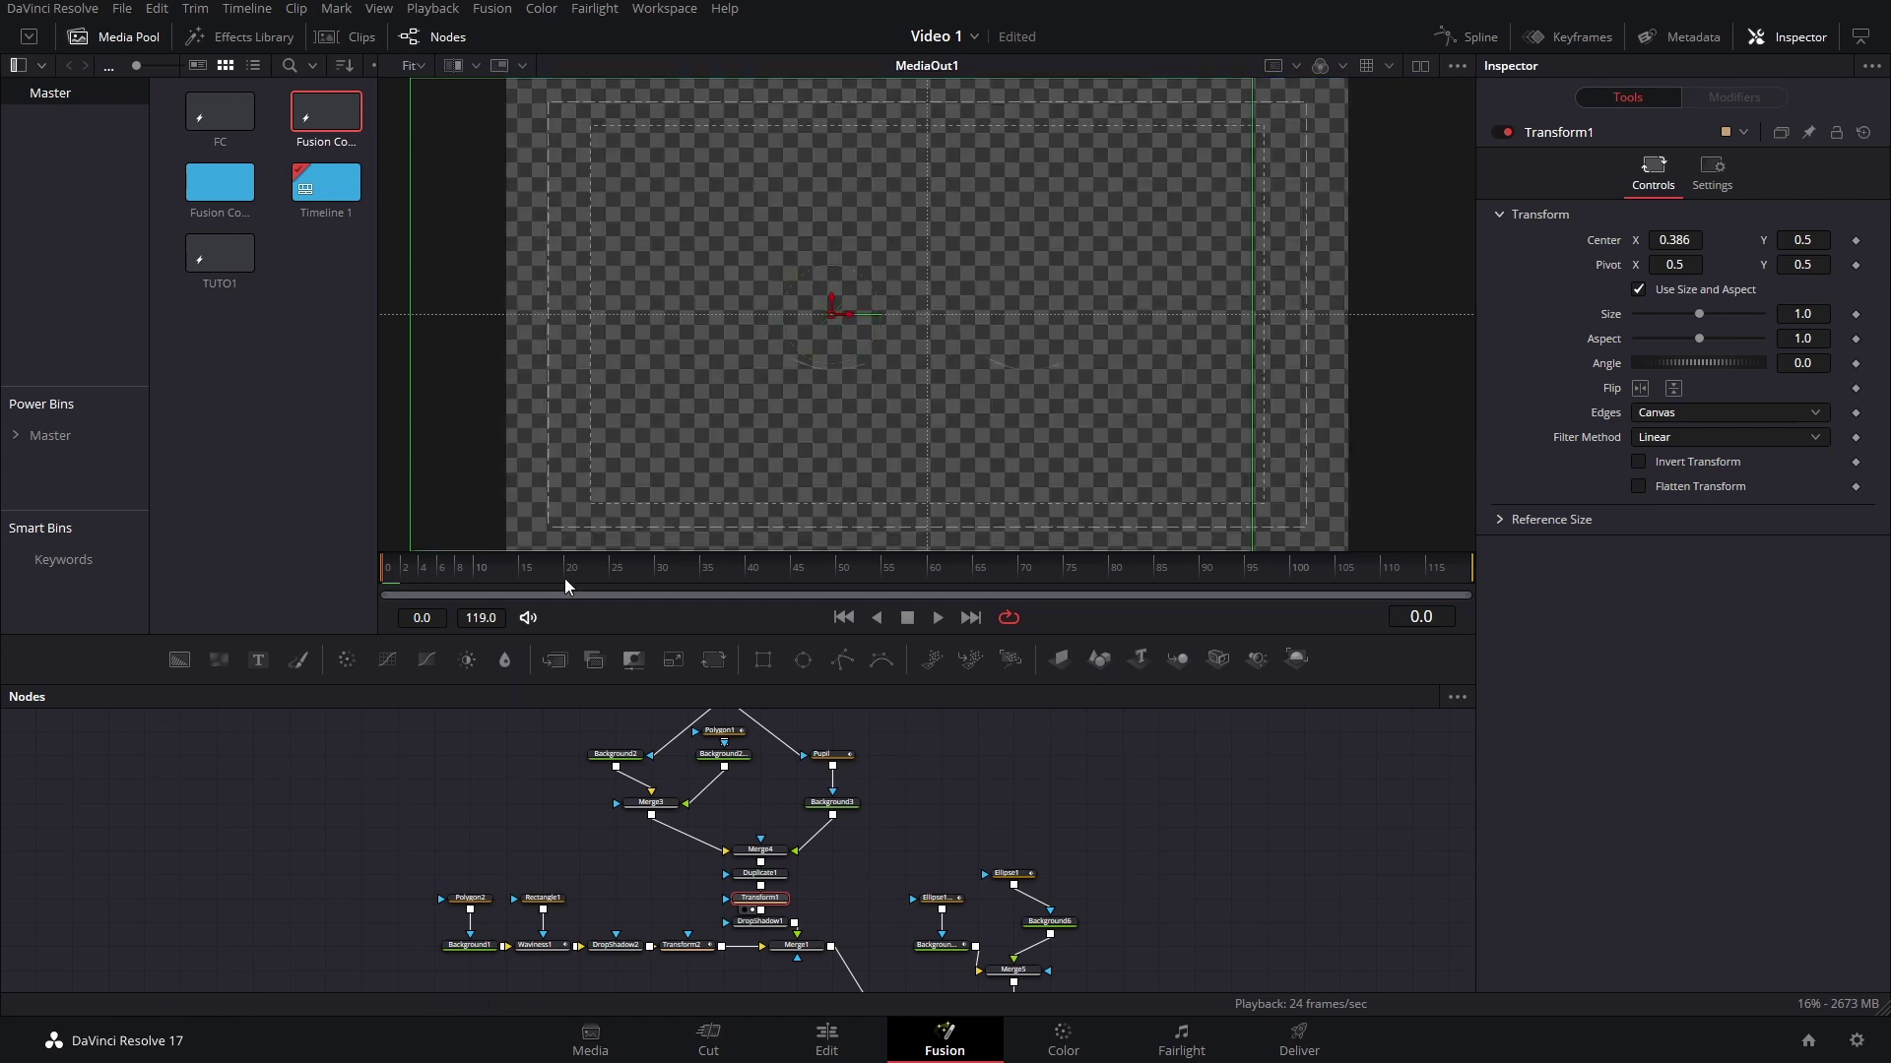
drag(528, 561, 599, 563)
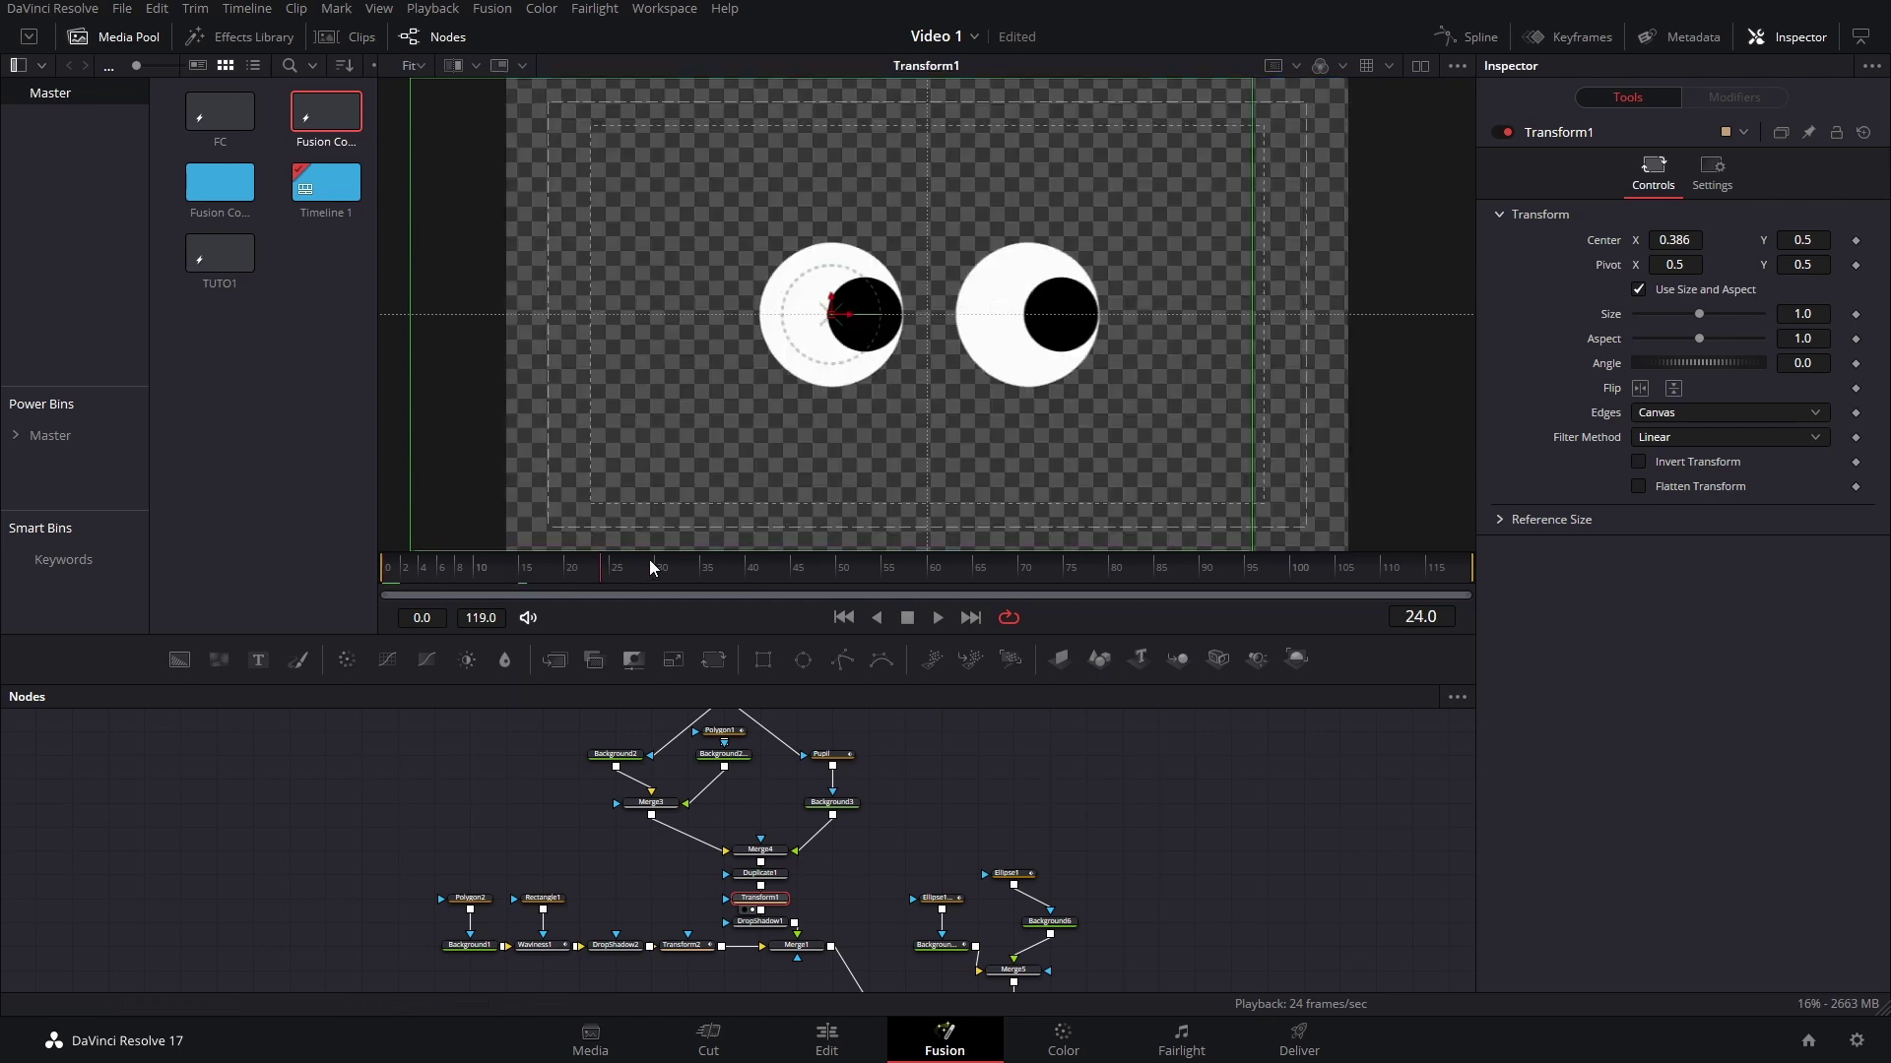
View the eyes with their DropShadow1 shadow, then Merge1's result over the blue background.
click(764, 922)
key(1)
scroll(825, 901, down, 3)
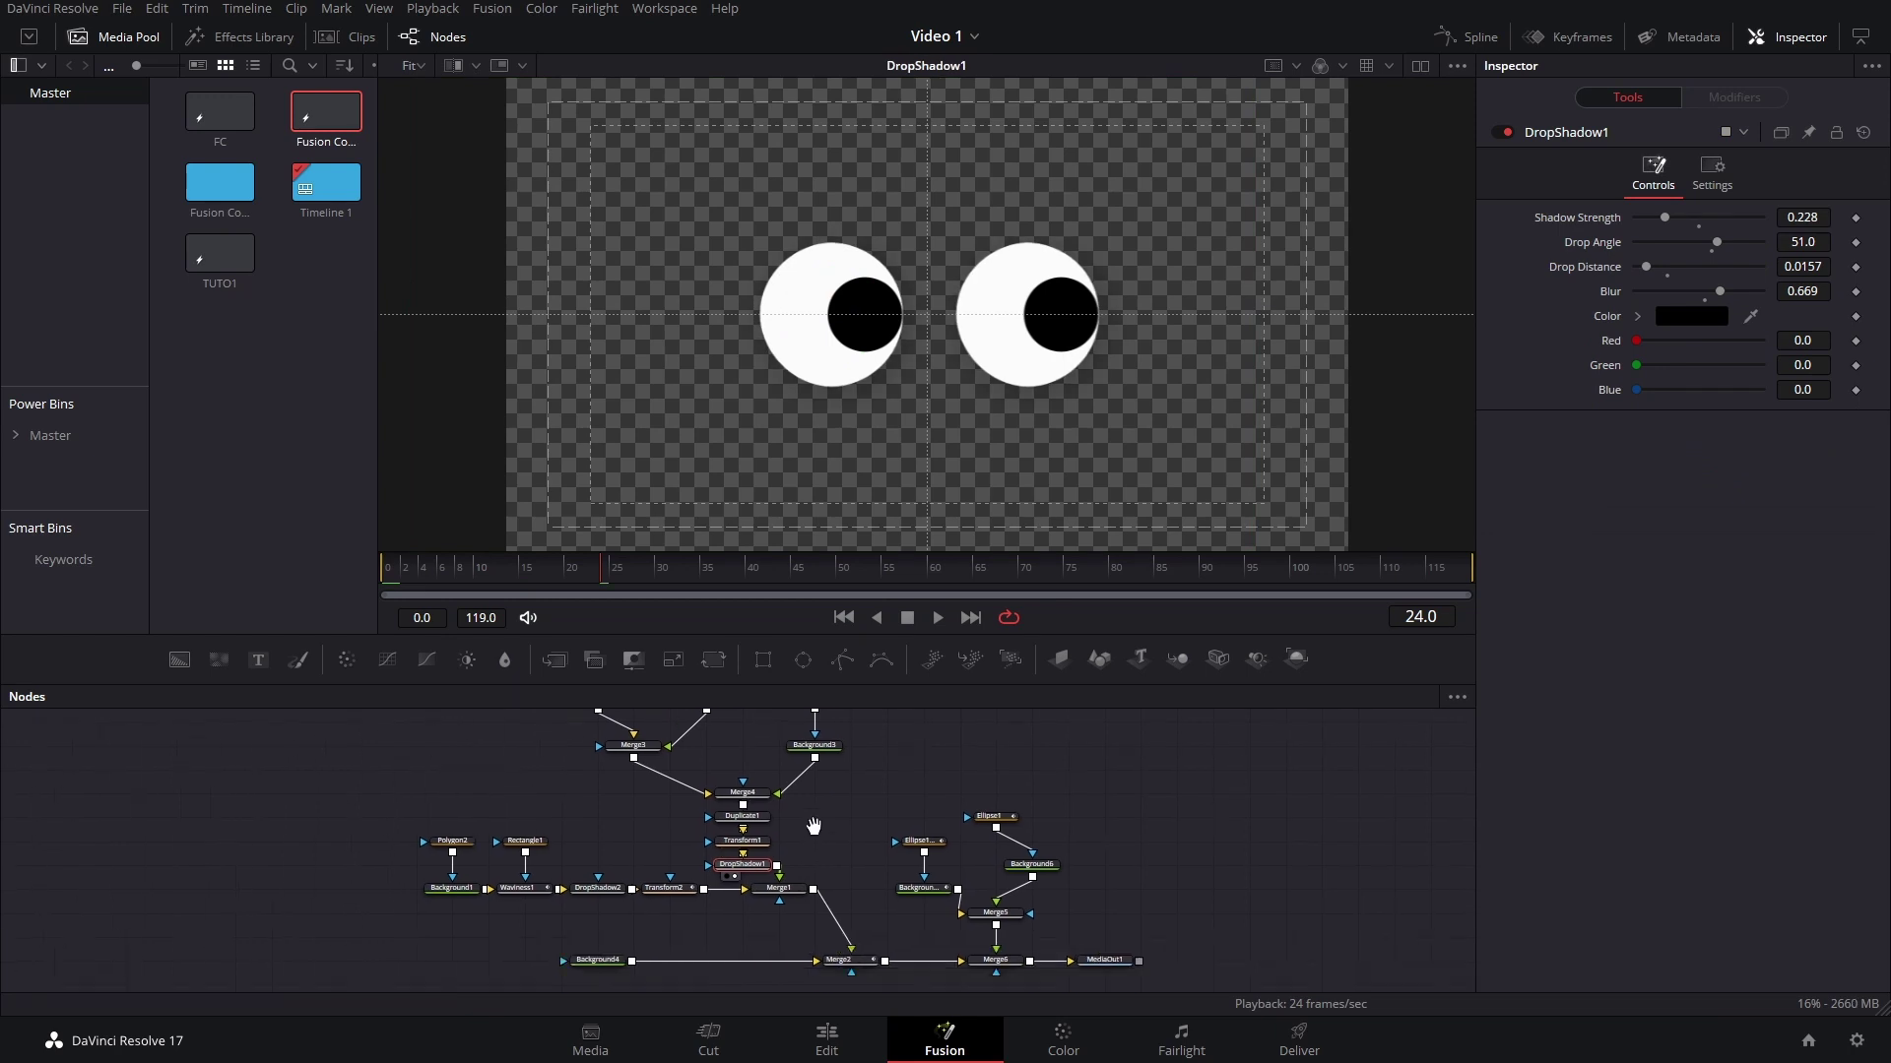
click(770, 877)
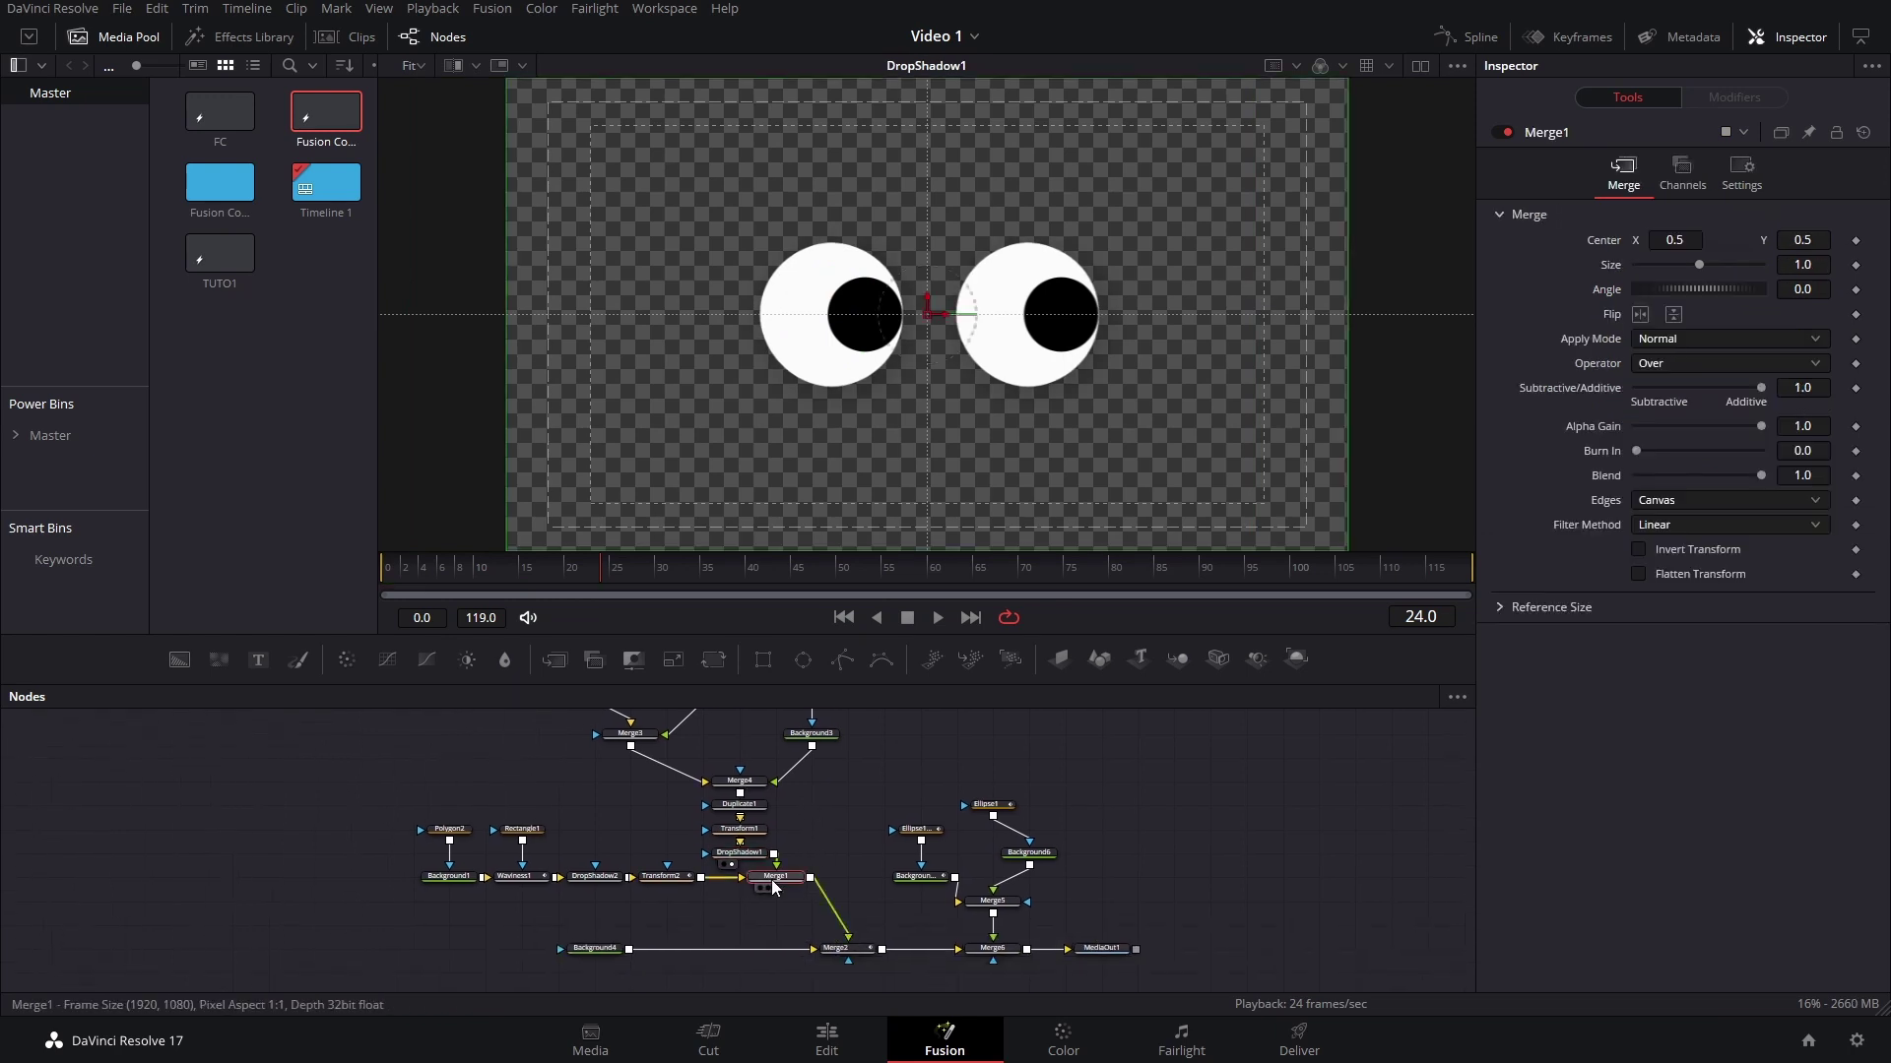
key(1)
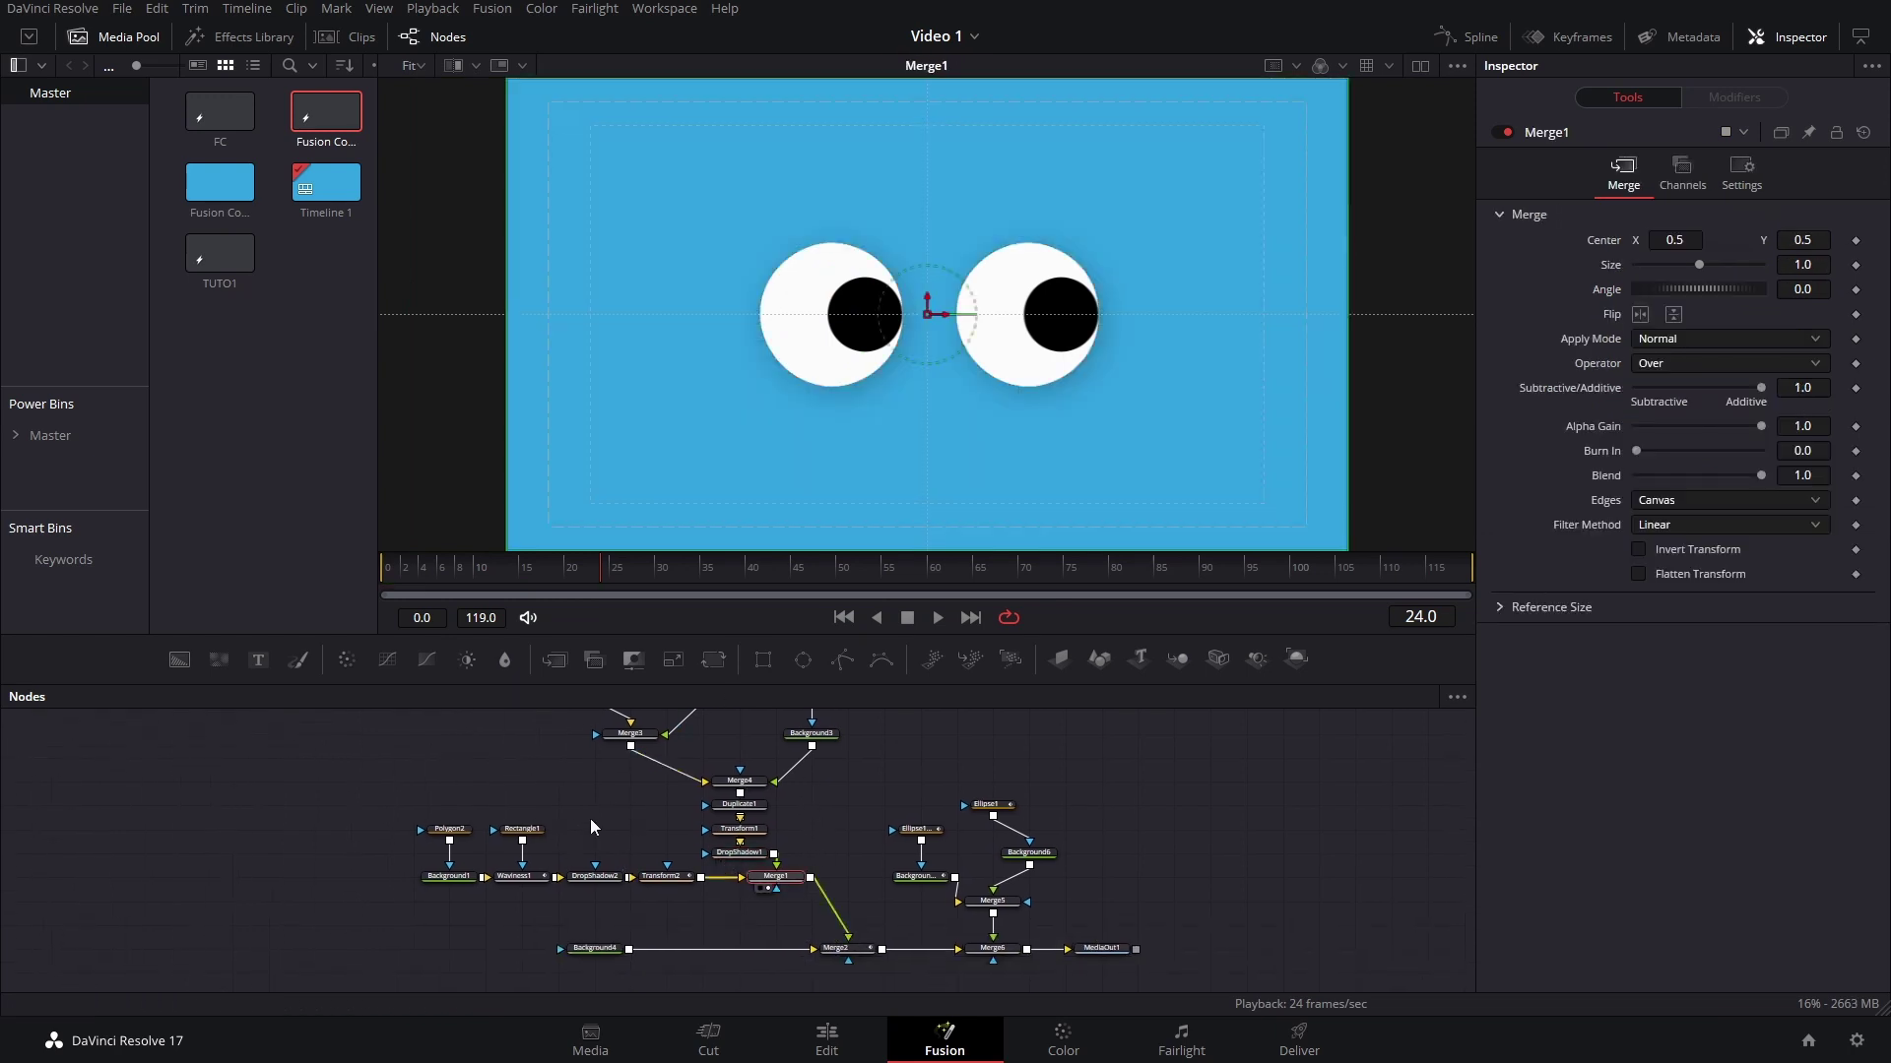
Select the six ghost-body nodes from Waviness1 onward and zoom the viewer out.
click(514, 875)
scroll(1039, 372, down, 3)
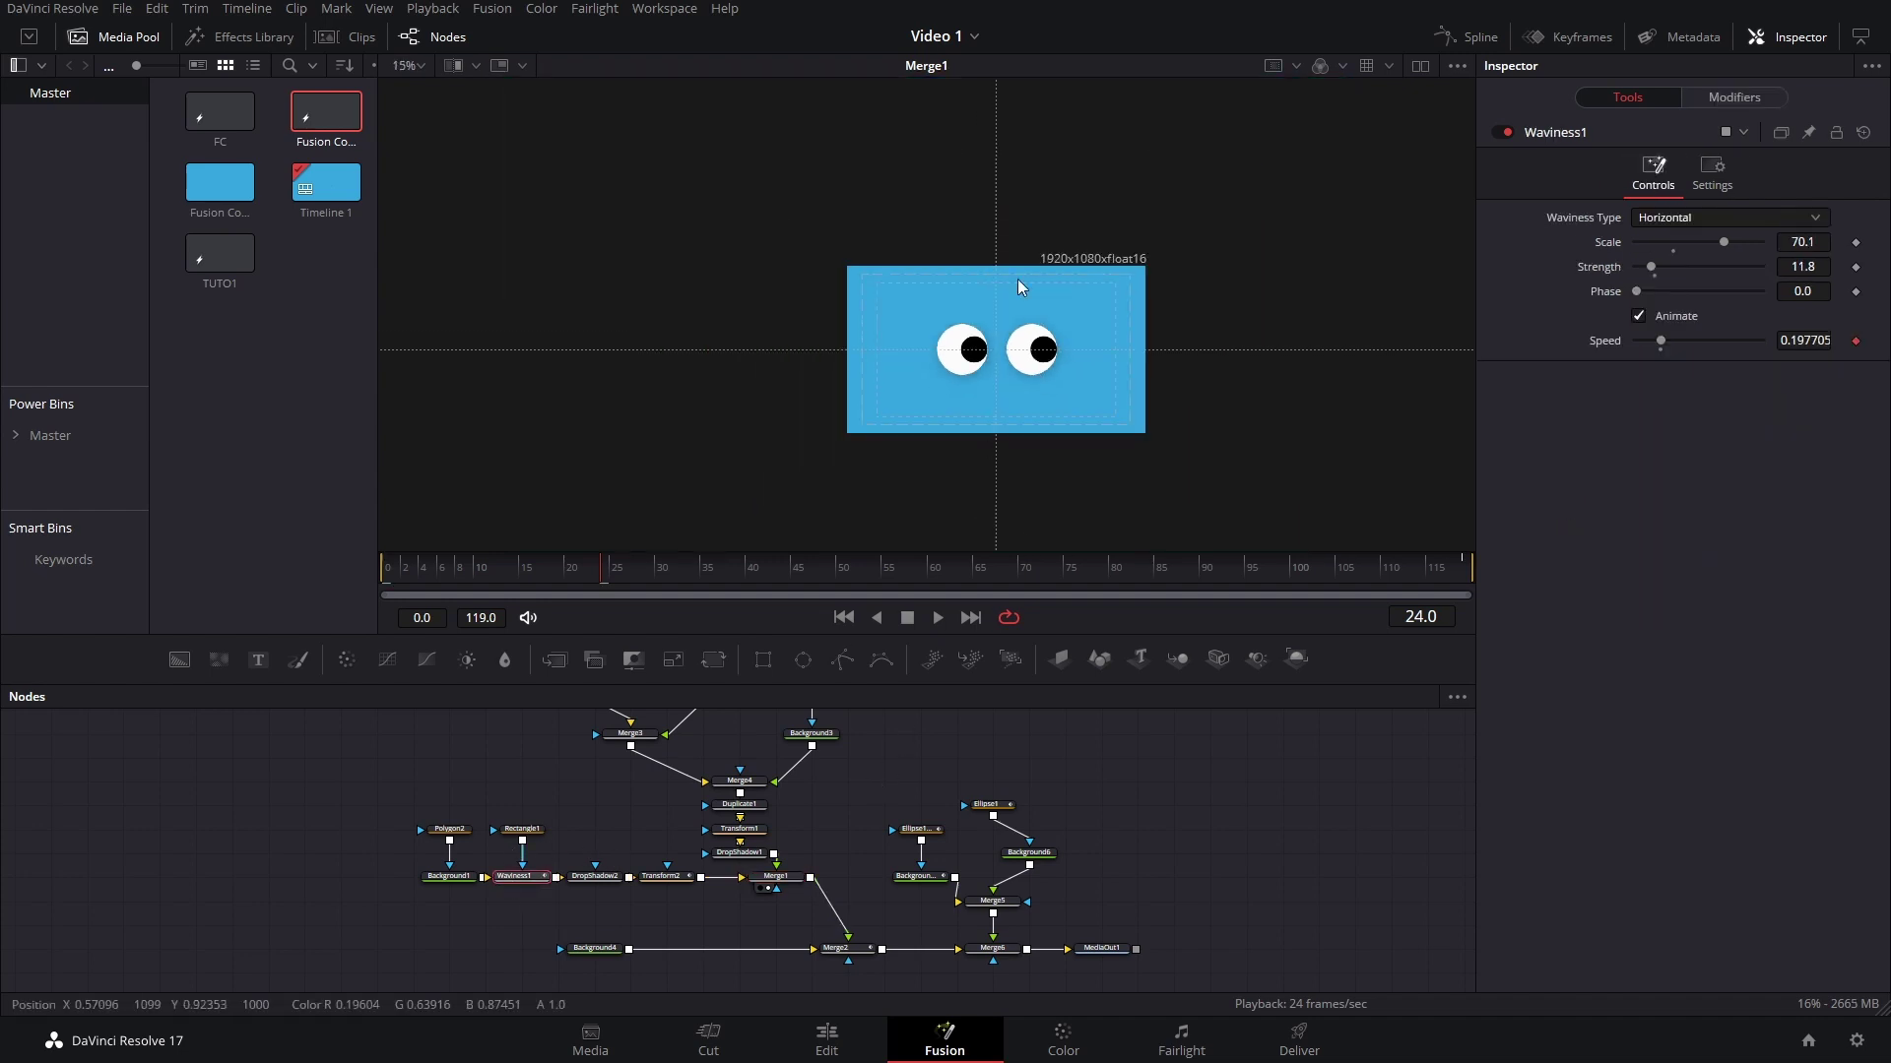
drag(365, 773, 694, 894)
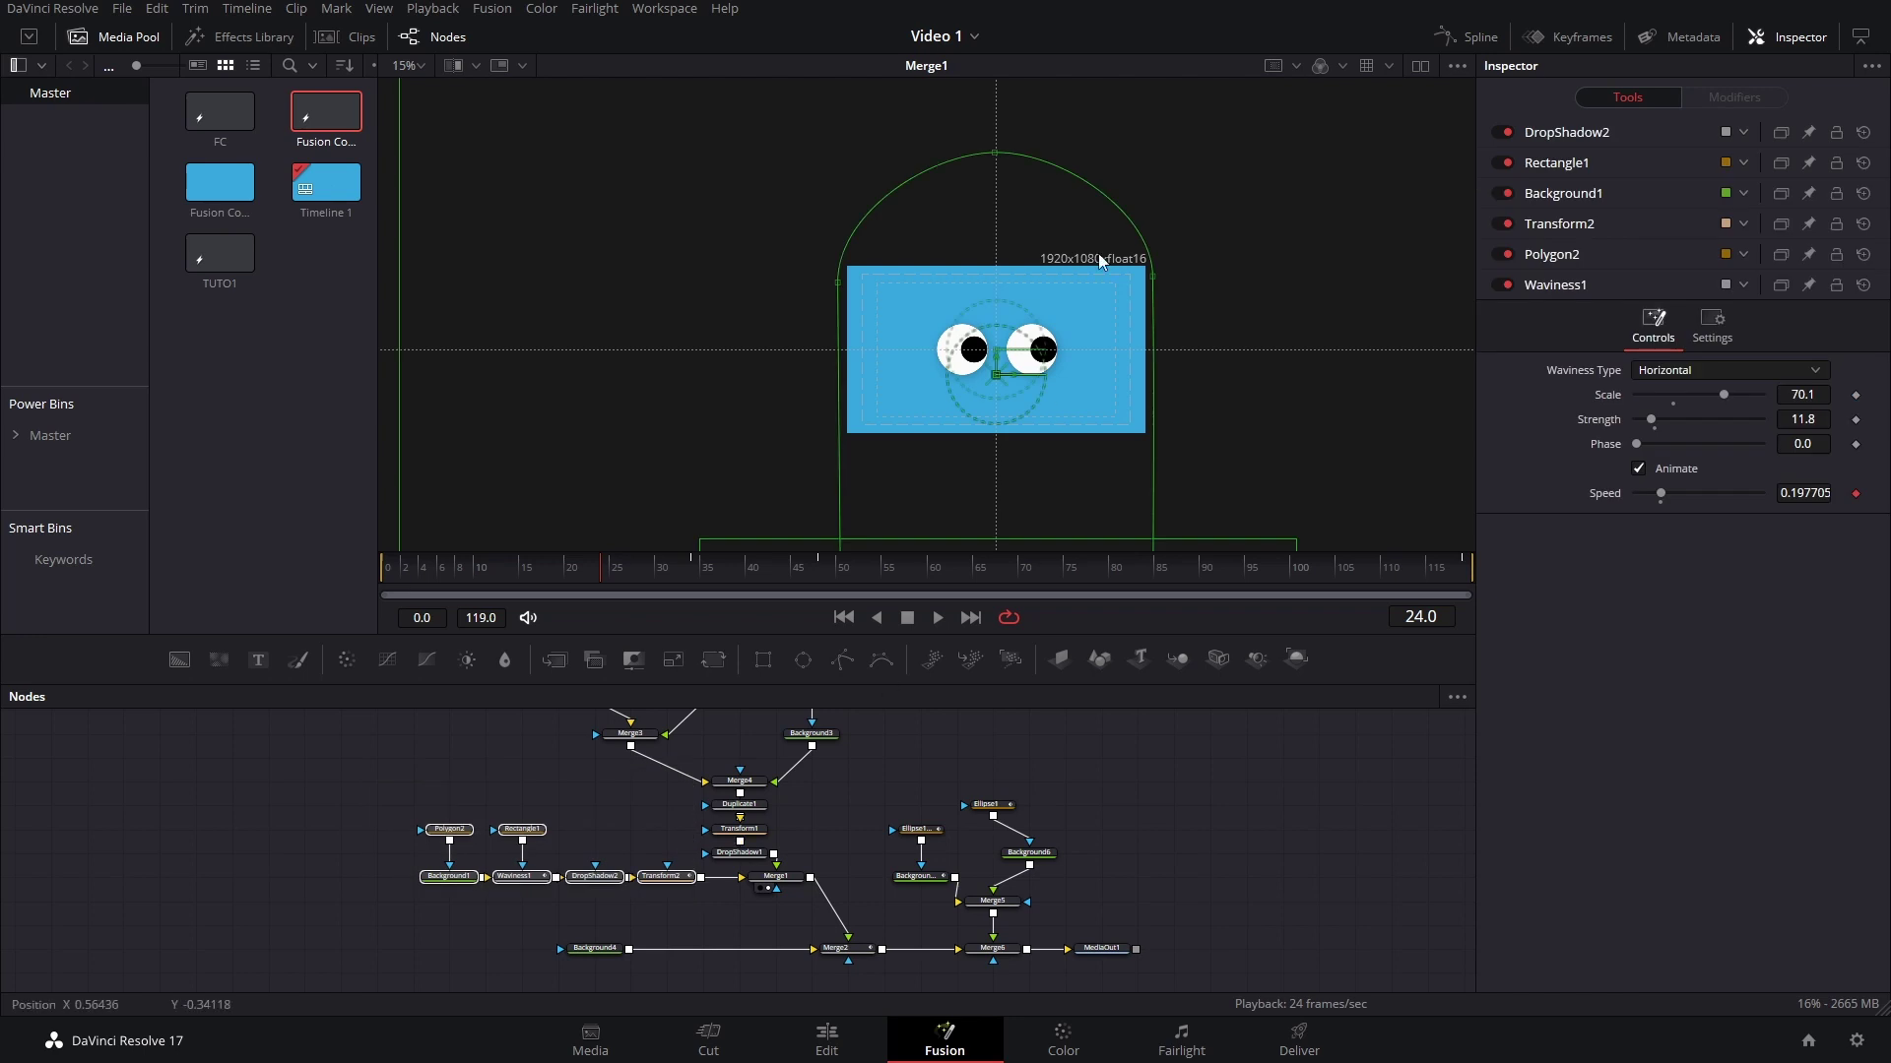
scroll(979, 313, down, 2)
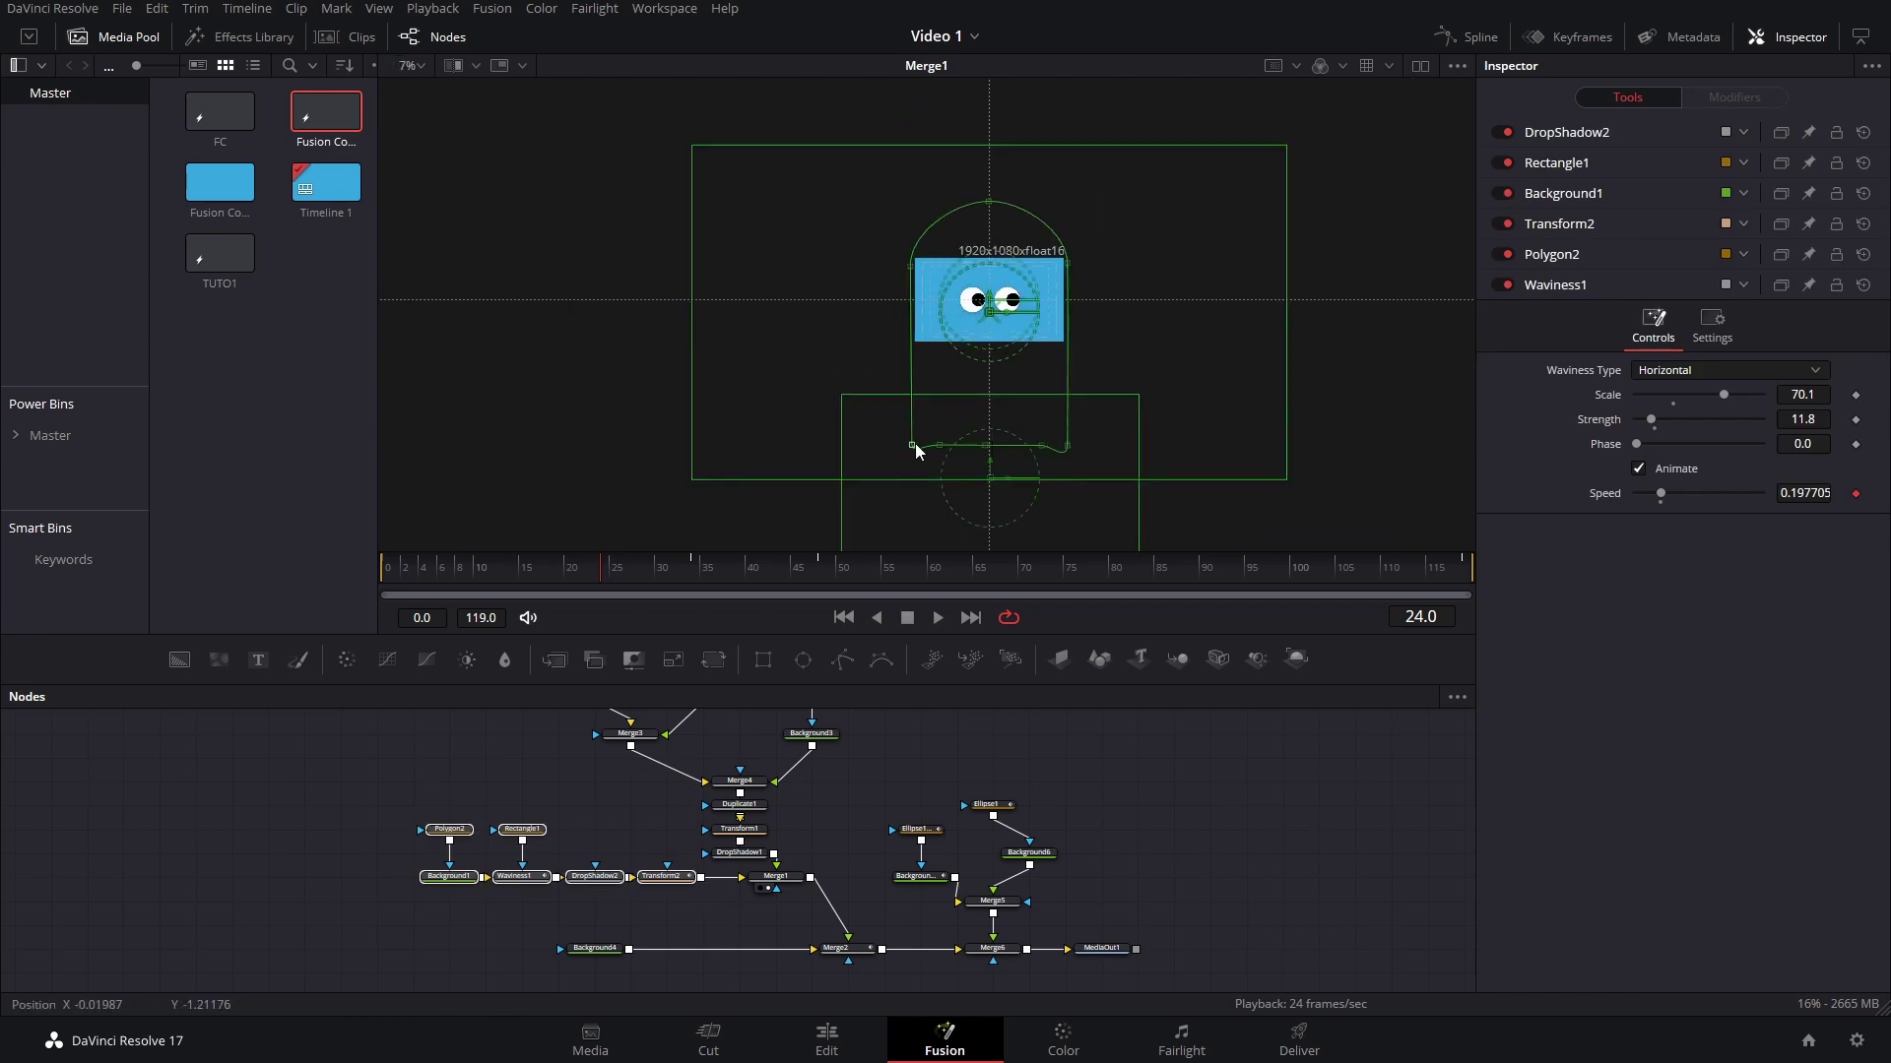